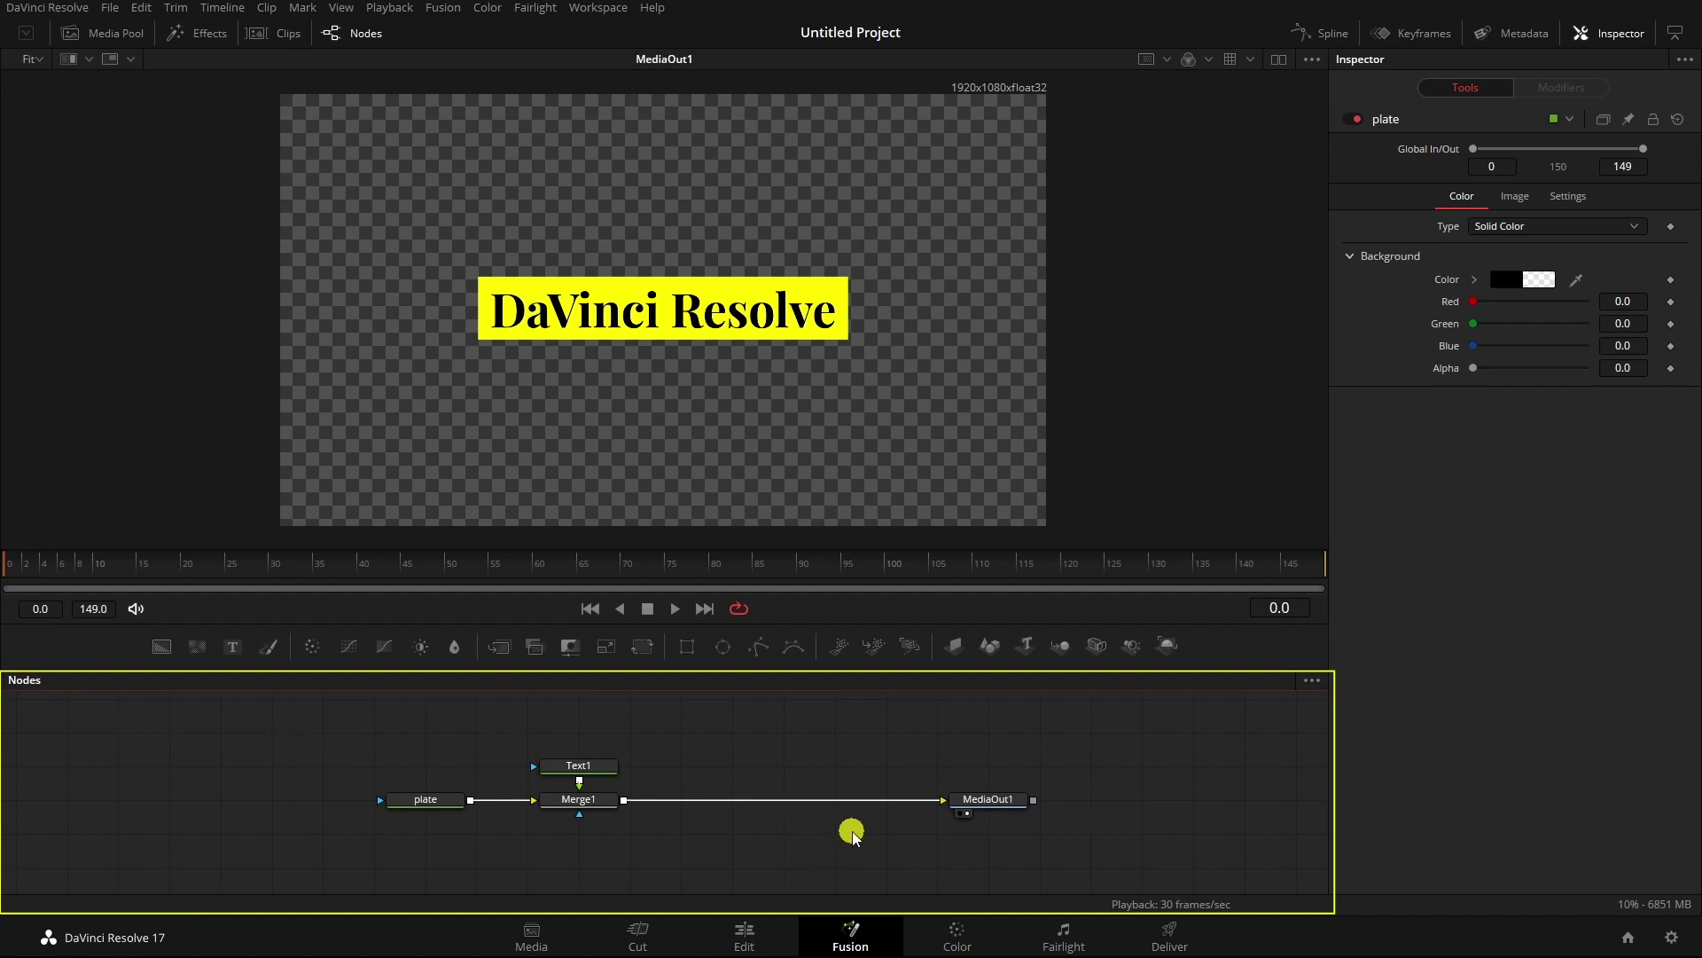
- Move the Text1 node higher above Merge1 and show its layout settings
{"action": "left_click", "coordinate": [578, 770]}
{"action": "left_click_drag", "start_coordinate": [578, 770], "coordinate": [578, 737]}
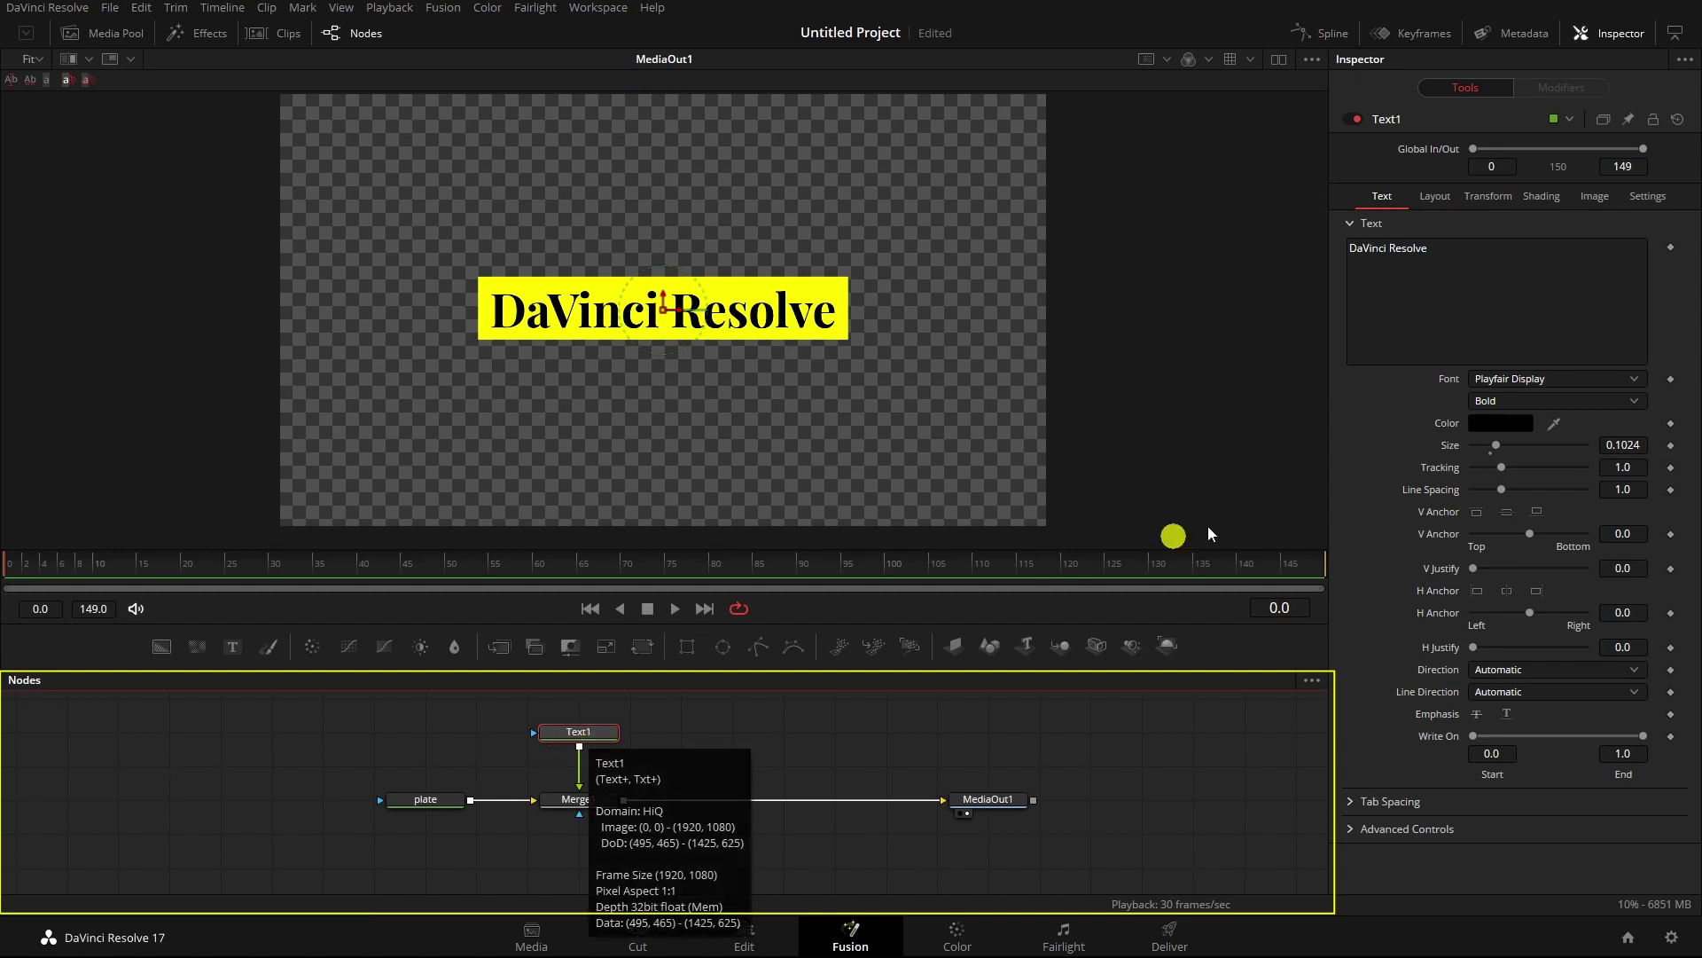
{"action": "left_click", "coordinate": [1435, 196]}
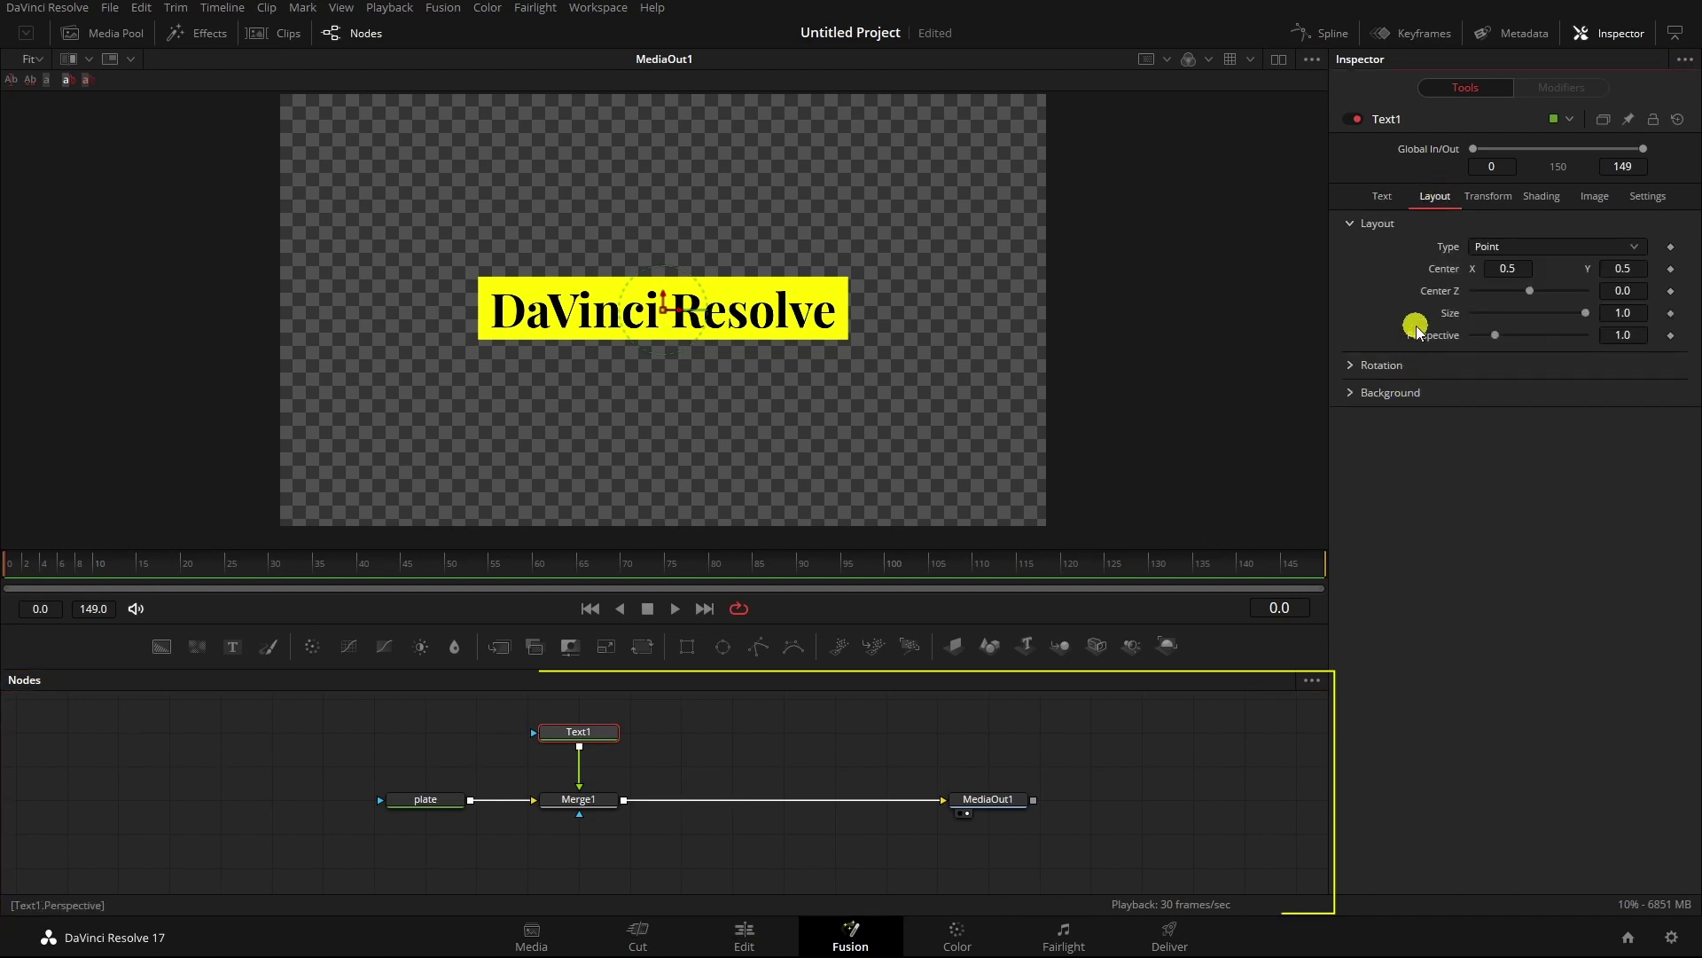
{"action": "left_click", "coordinate": [1445, 428]}
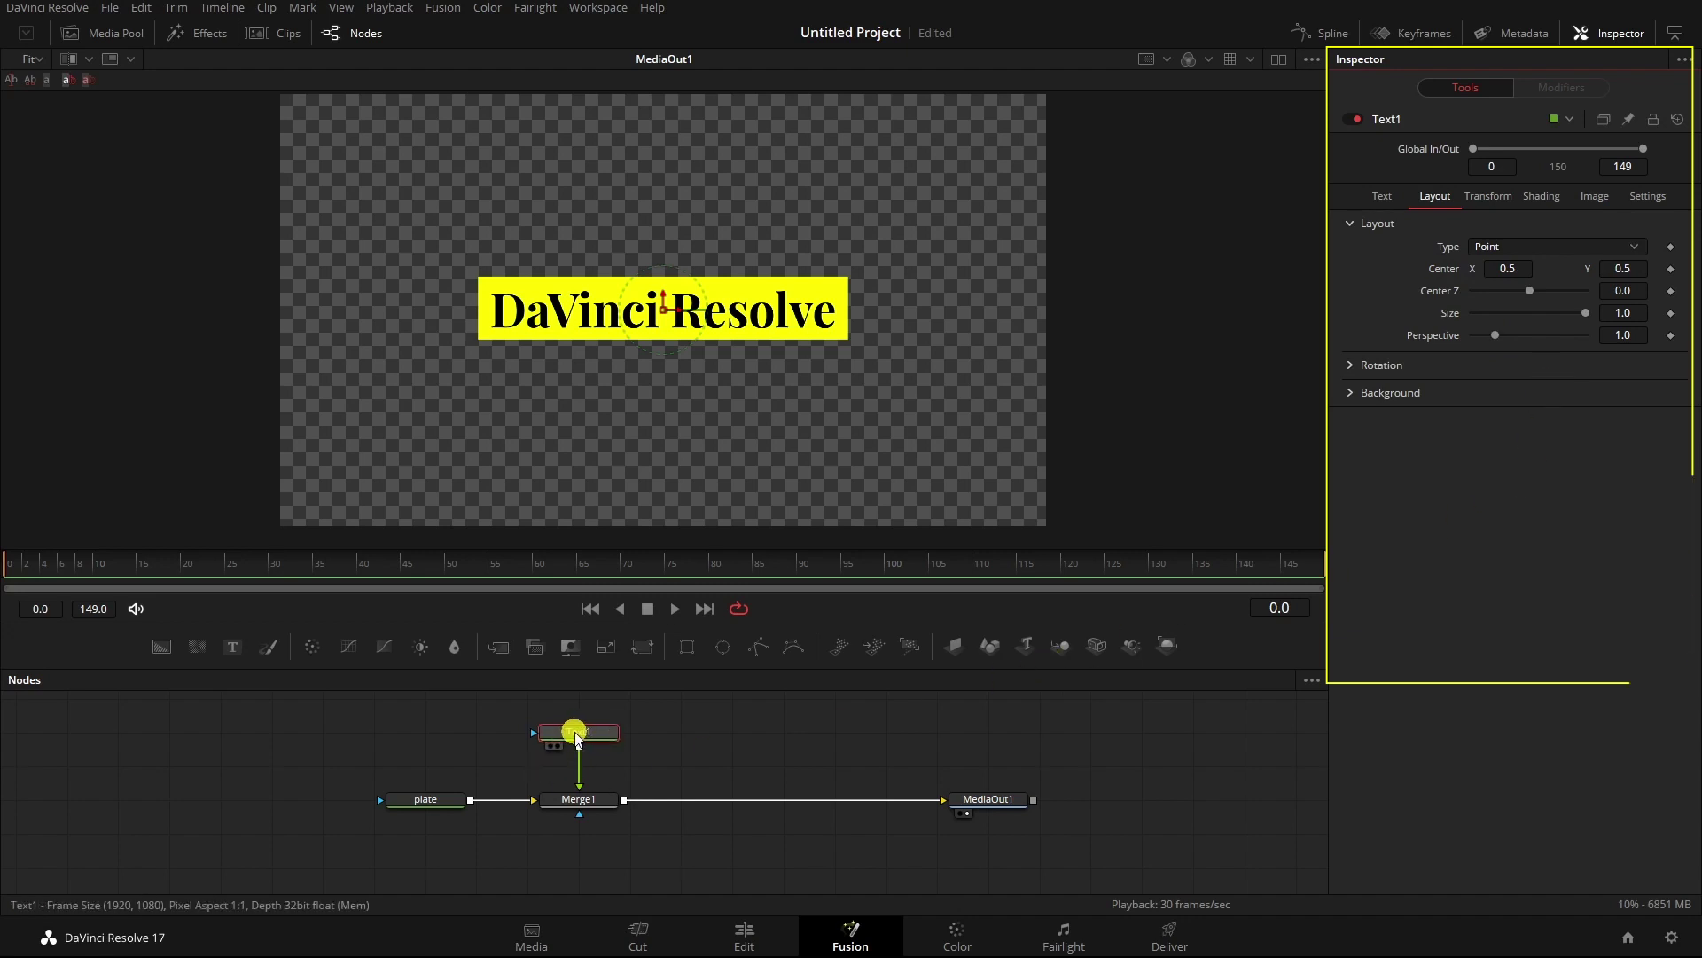
{"action": "mouse_move", "coordinate": [574, 736]}
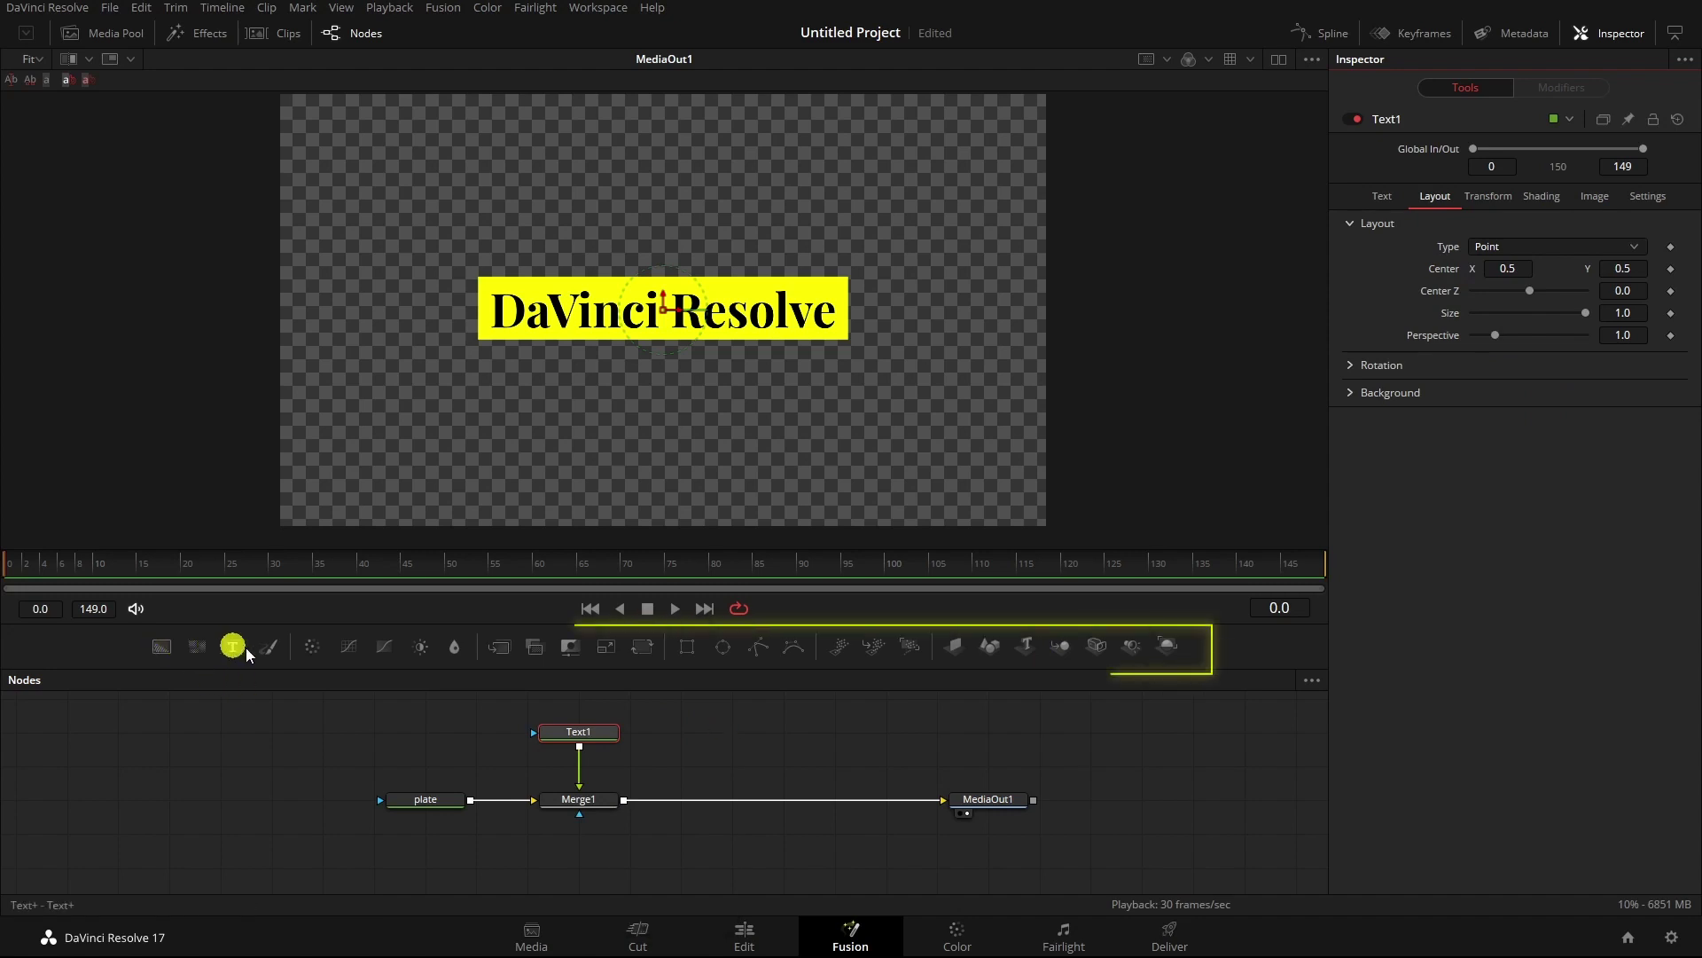
- Insert a Transform node on the connection between Merge1 and MediaOut1
{"action": "left_click_drag", "start_coordinate": [642, 648], "coordinate": [745, 851]}
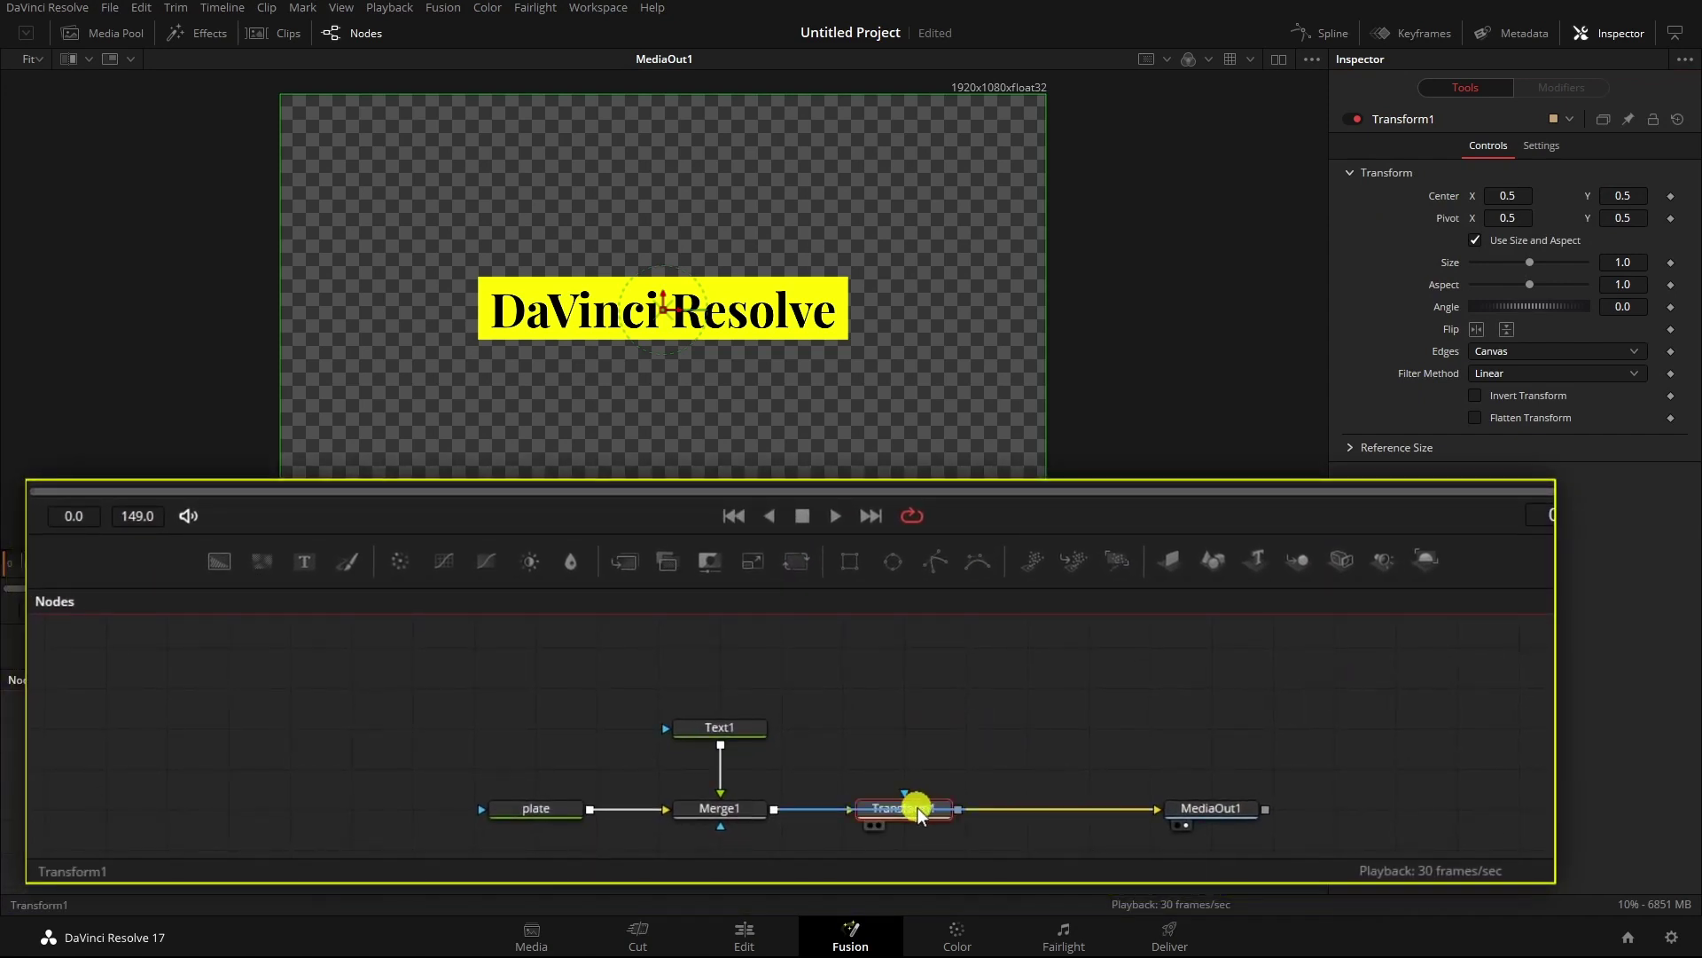
{"action": "mouse_move", "coordinate": [908, 807]}
{"action": "left_mouse_down"}
{"action": "mouse_move", "coordinate": [973, 760]}
{"action": "mouse_move", "coordinate": [887, 803]}
{"action": "left_mouse_up"}
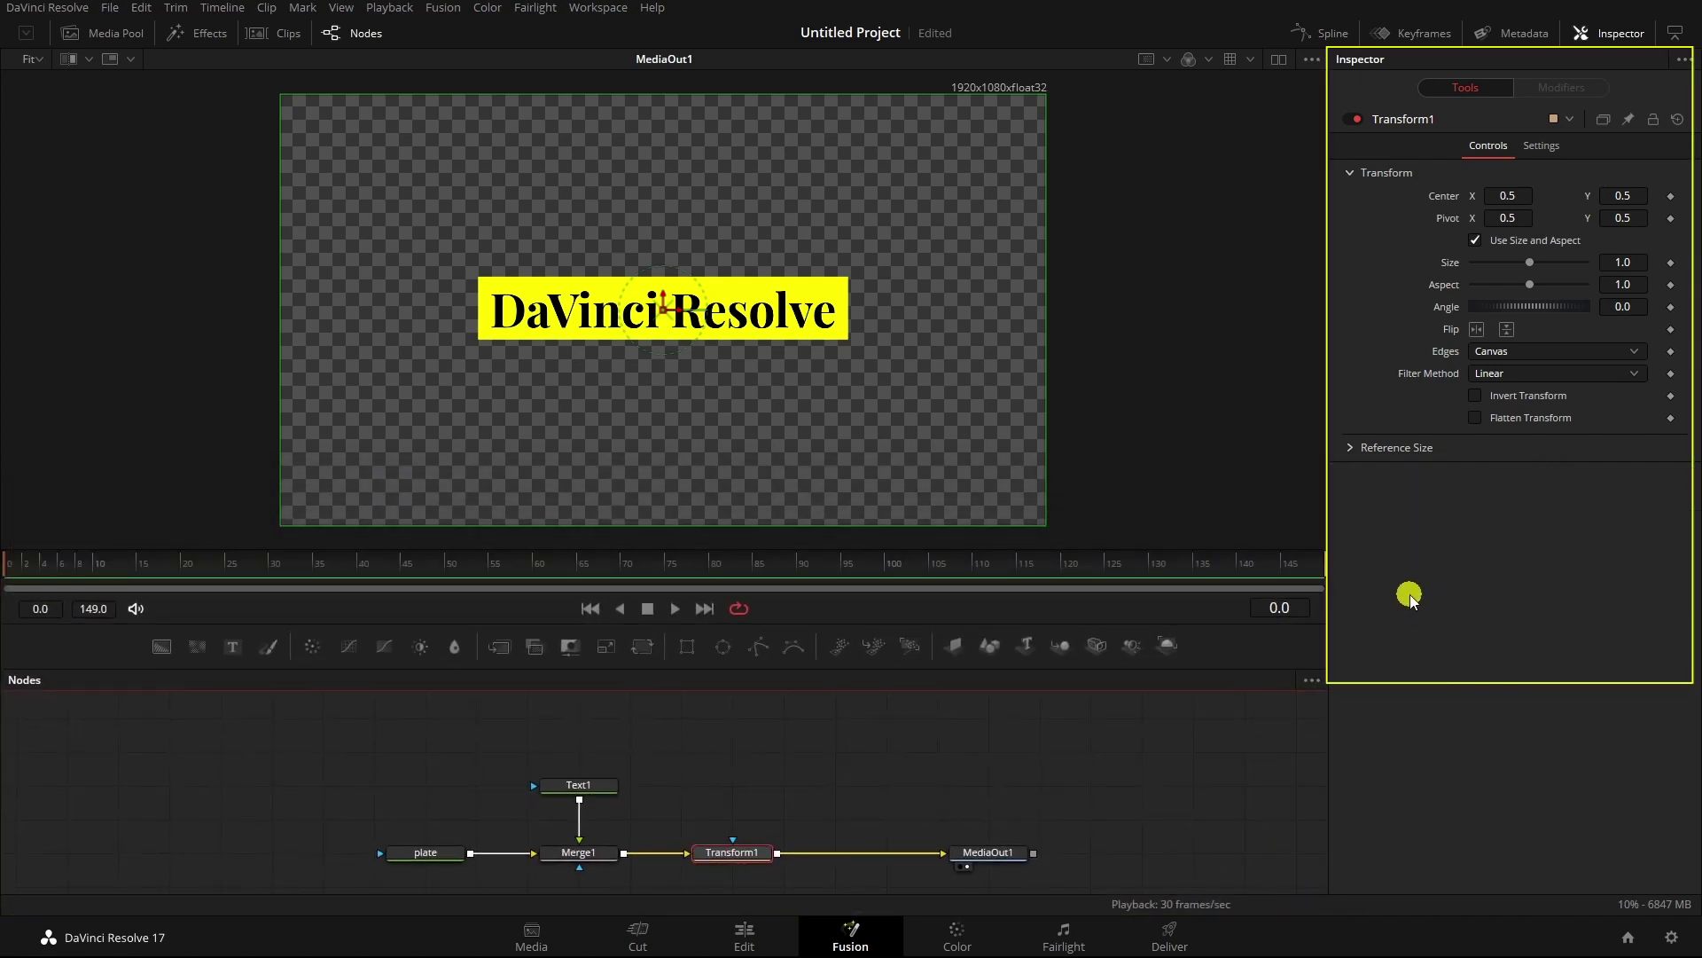
- Try modifying the Transform node's Center with an XY Path and view that modifier's controls
{"action": "right_click", "coordinate": [1446, 203]}
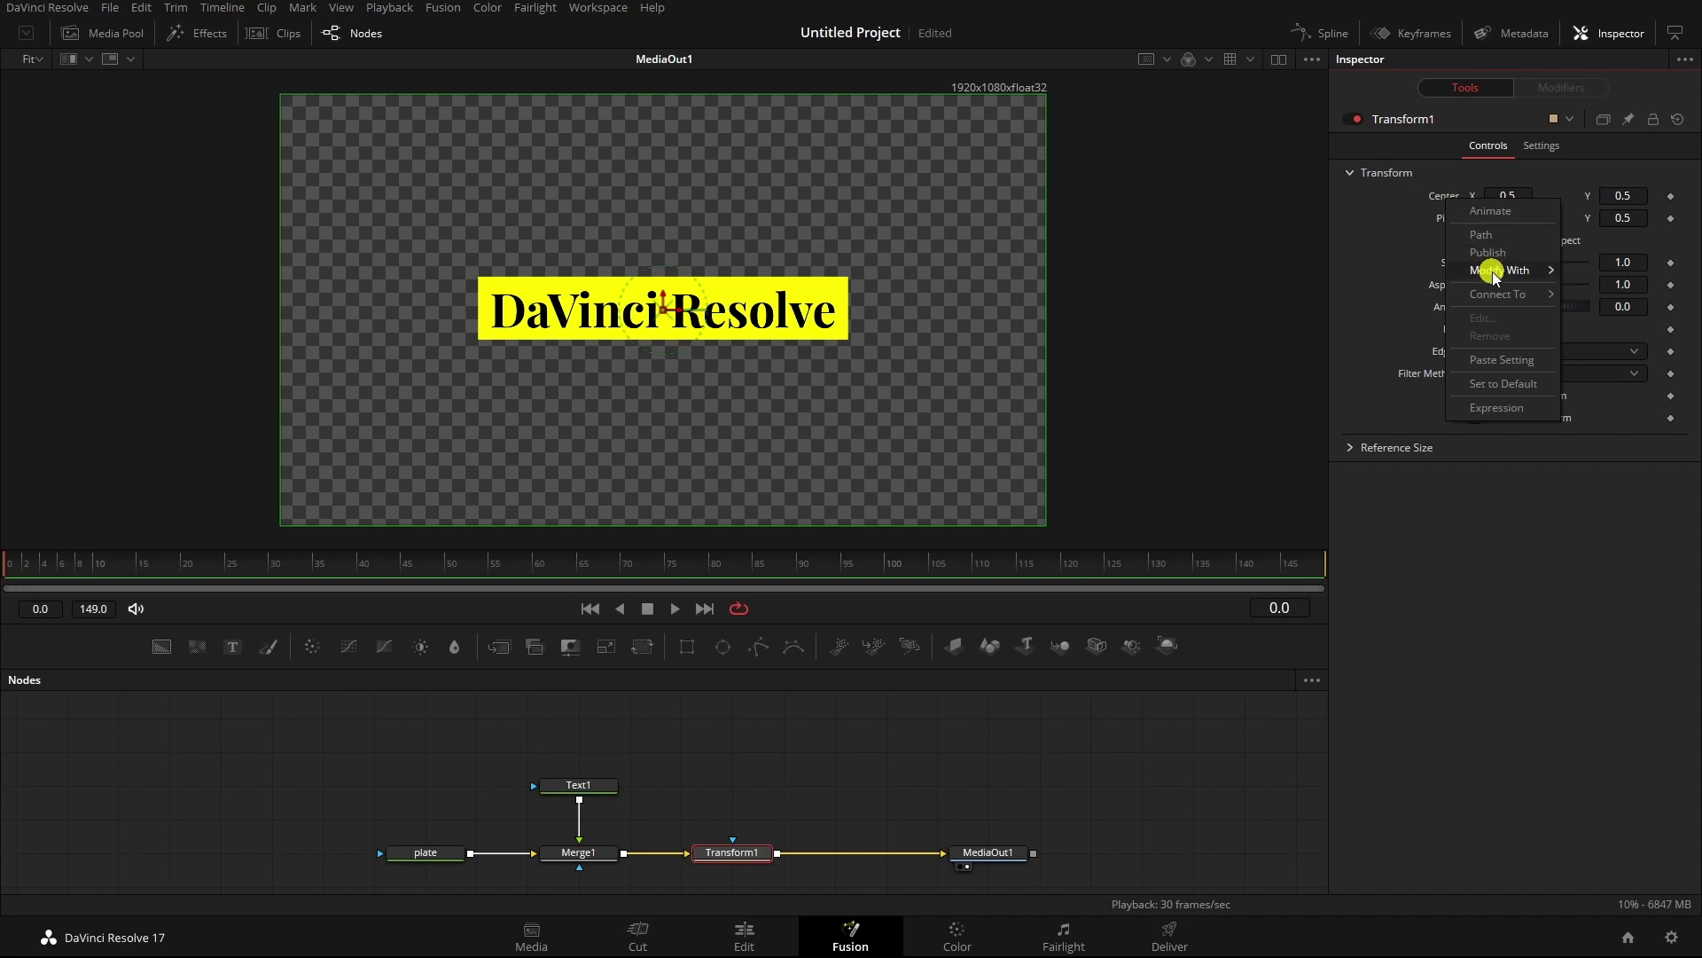
{"action": "mouse_move", "coordinate": [1495, 277]}
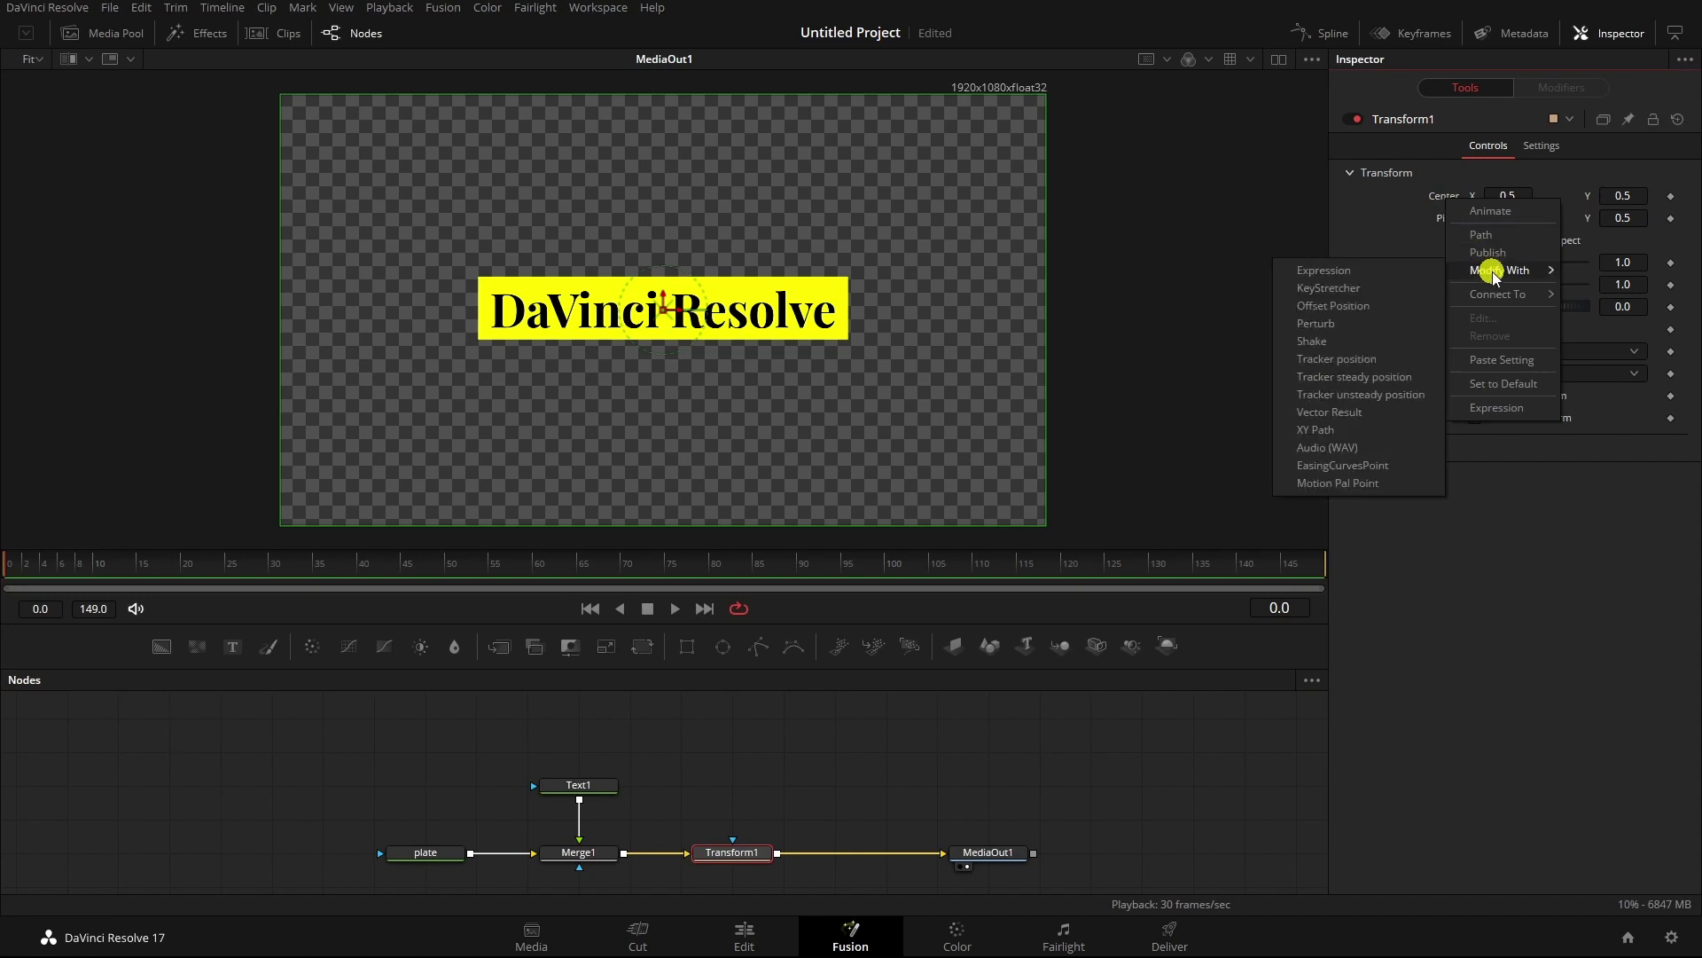
{"action": "left_click", "coordinate": [1327, 433]}
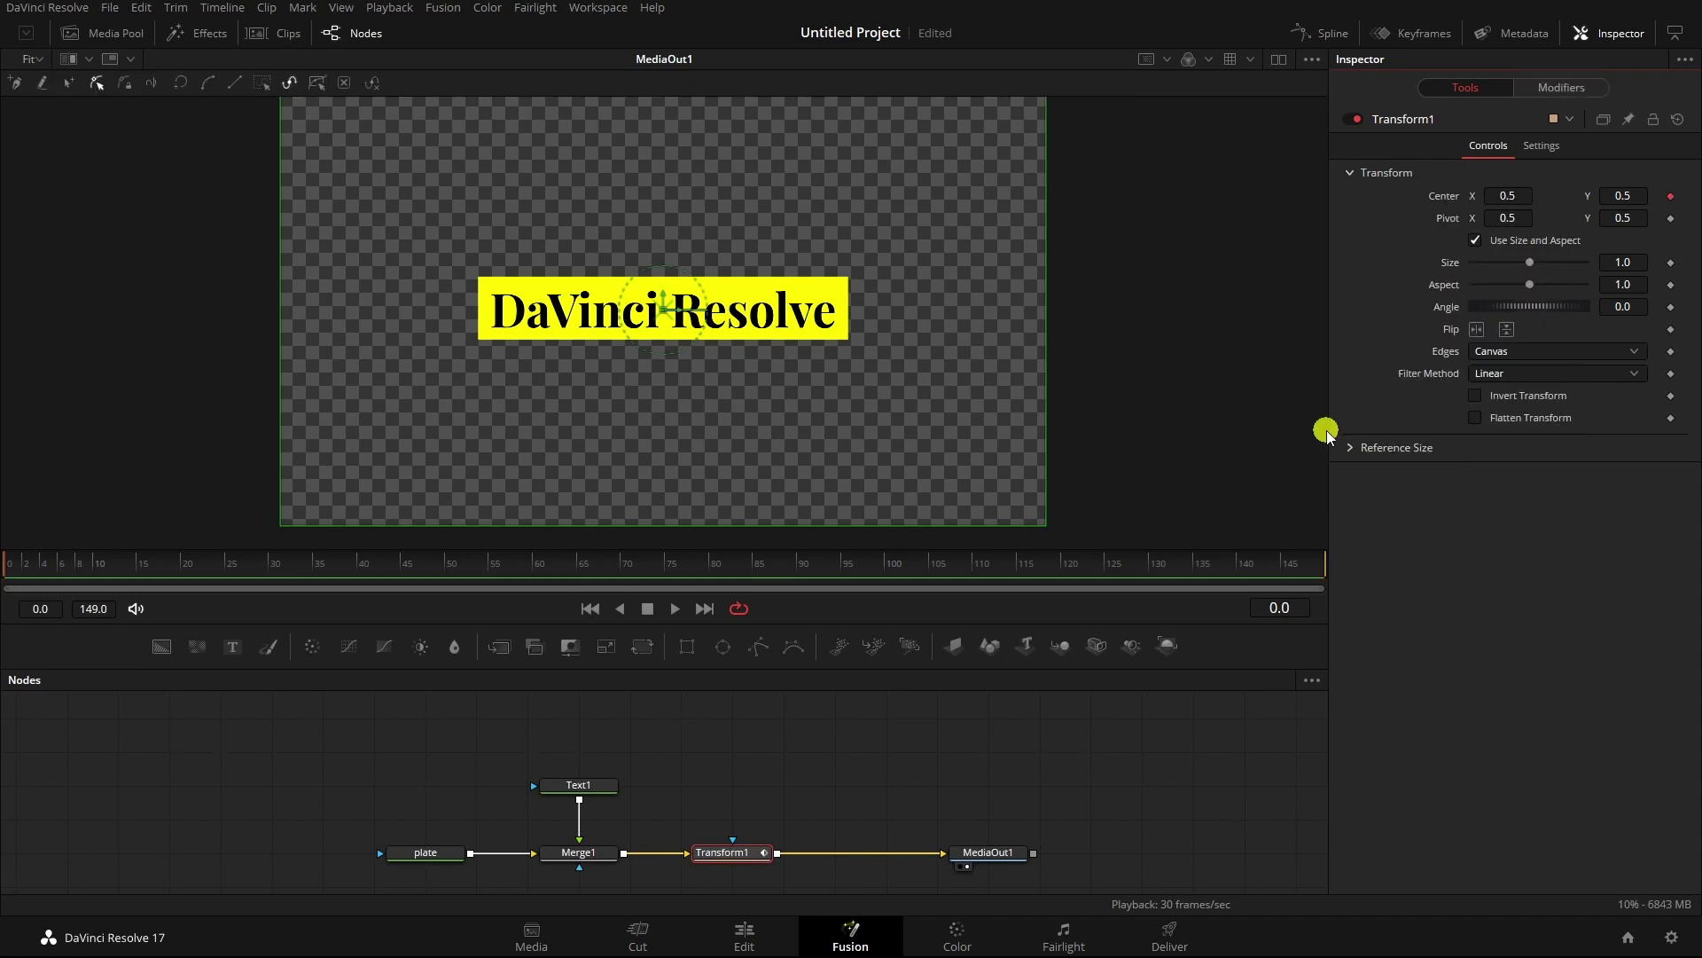
{"action": "left_click", "coordinate": [1558, 90]}
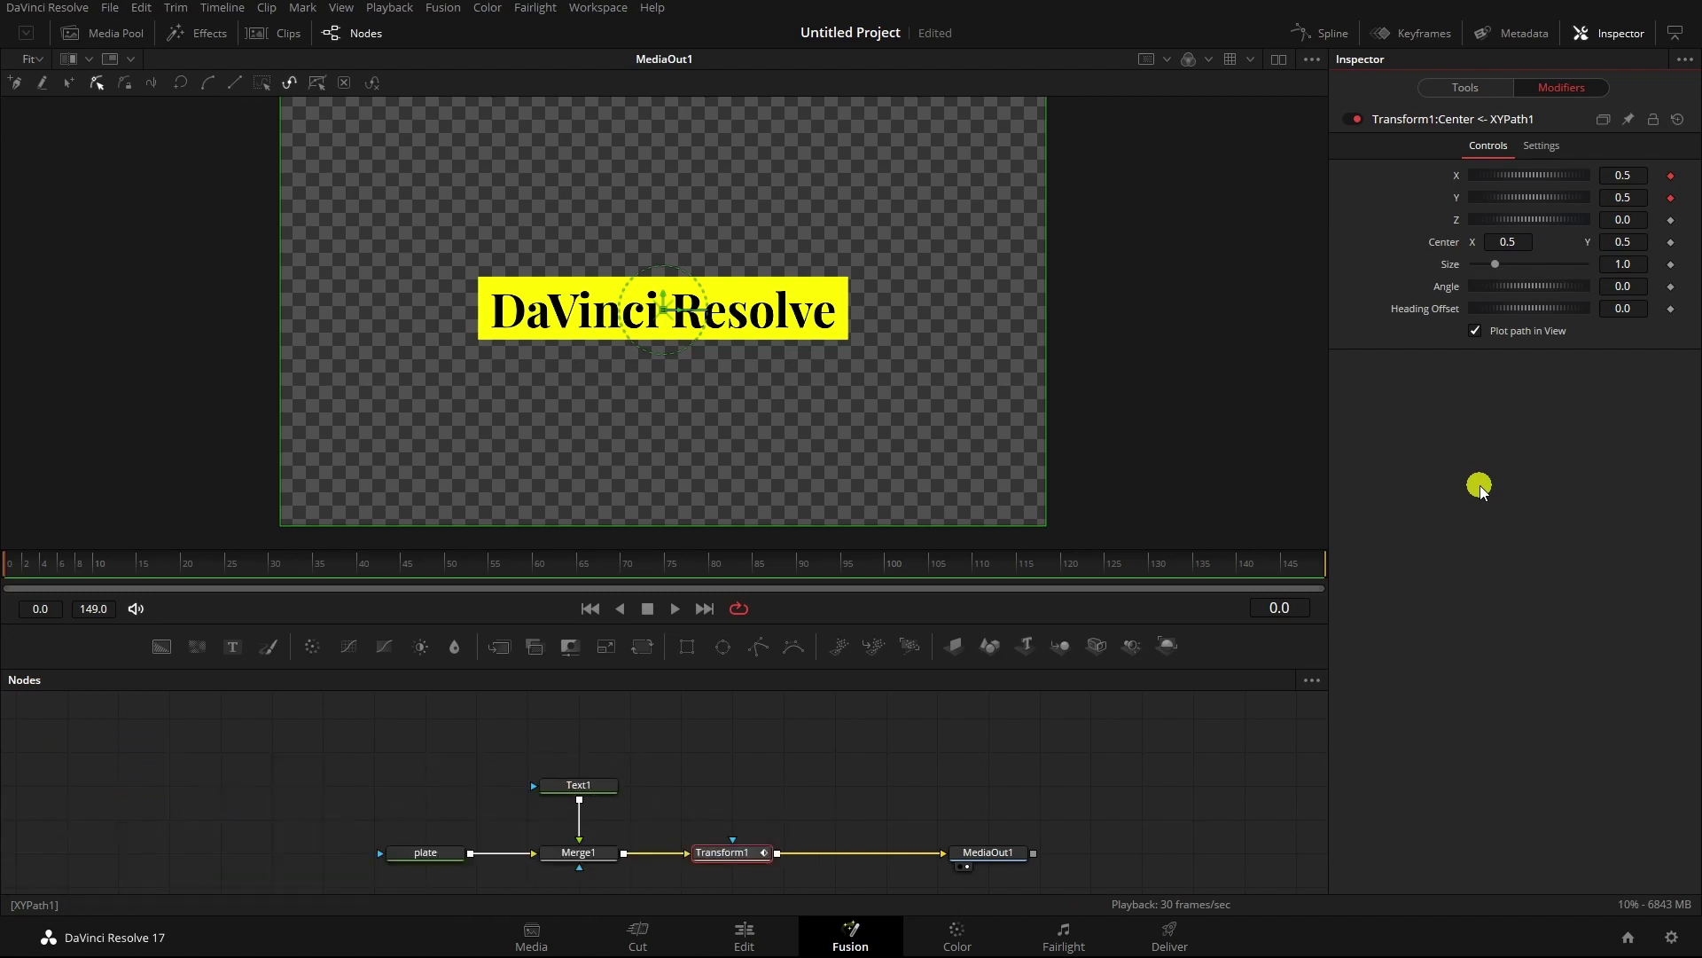
{"action": "left_click", "coordinate": [1465, 87]}
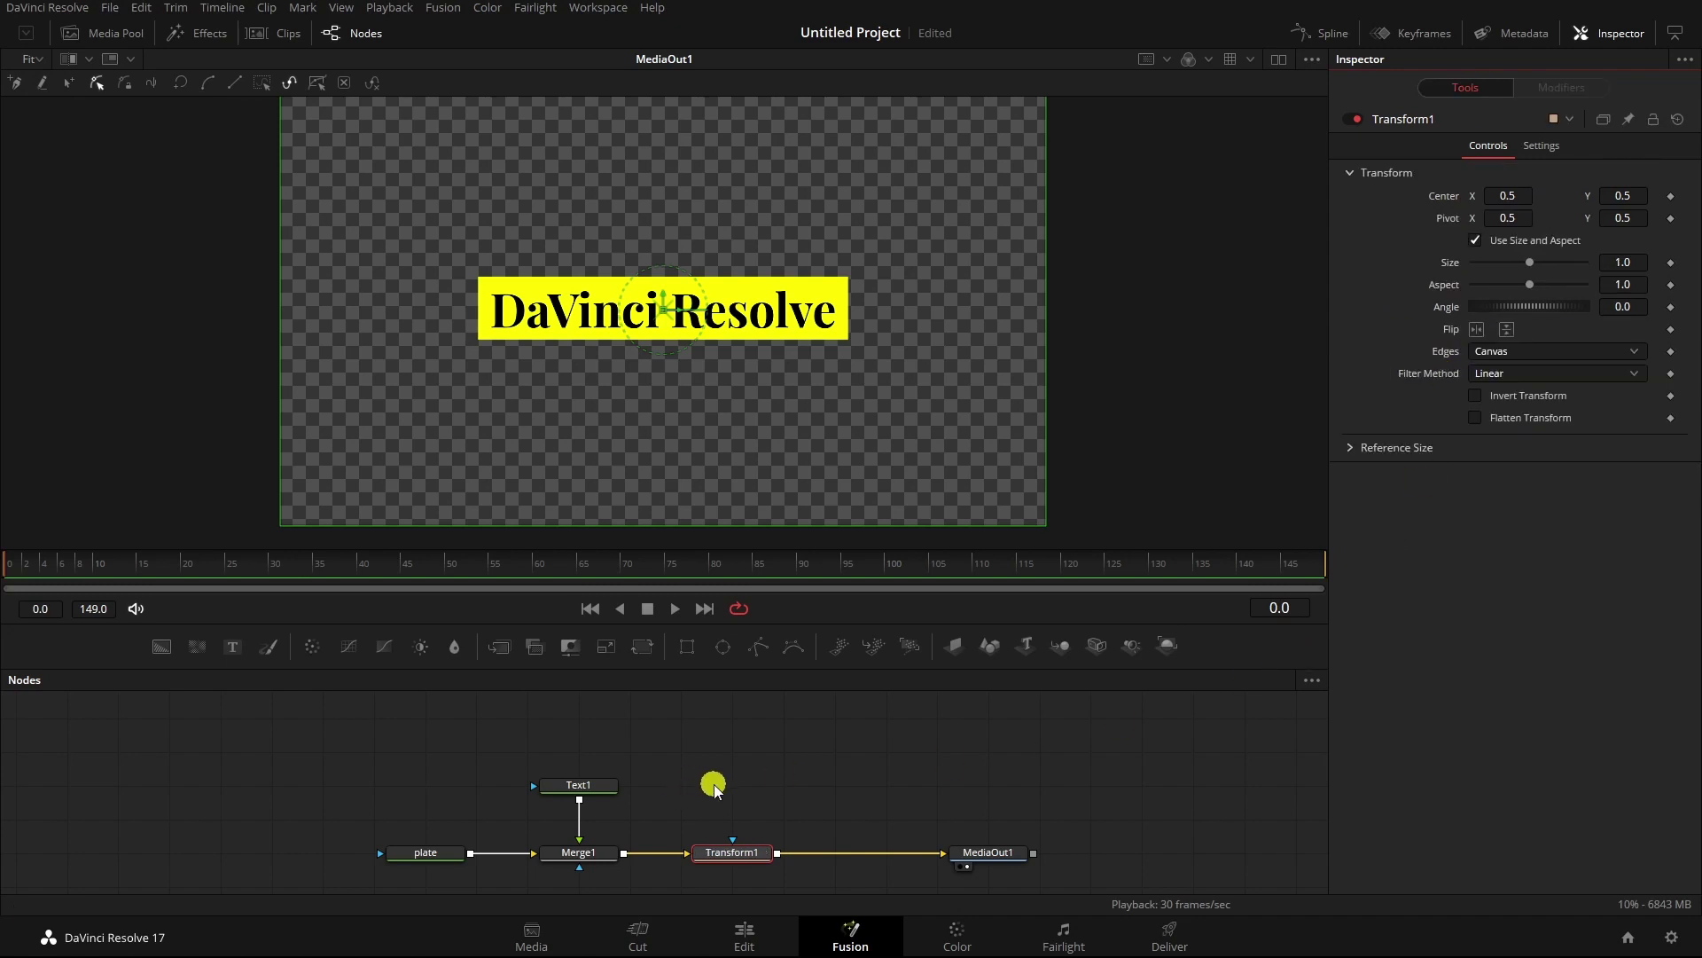
- Add a number control named xAxis to Transform1's Controls page as a SliderControl with default .5, and test and reset it
{"action": "right_click", "coordinate": [745, 858]}
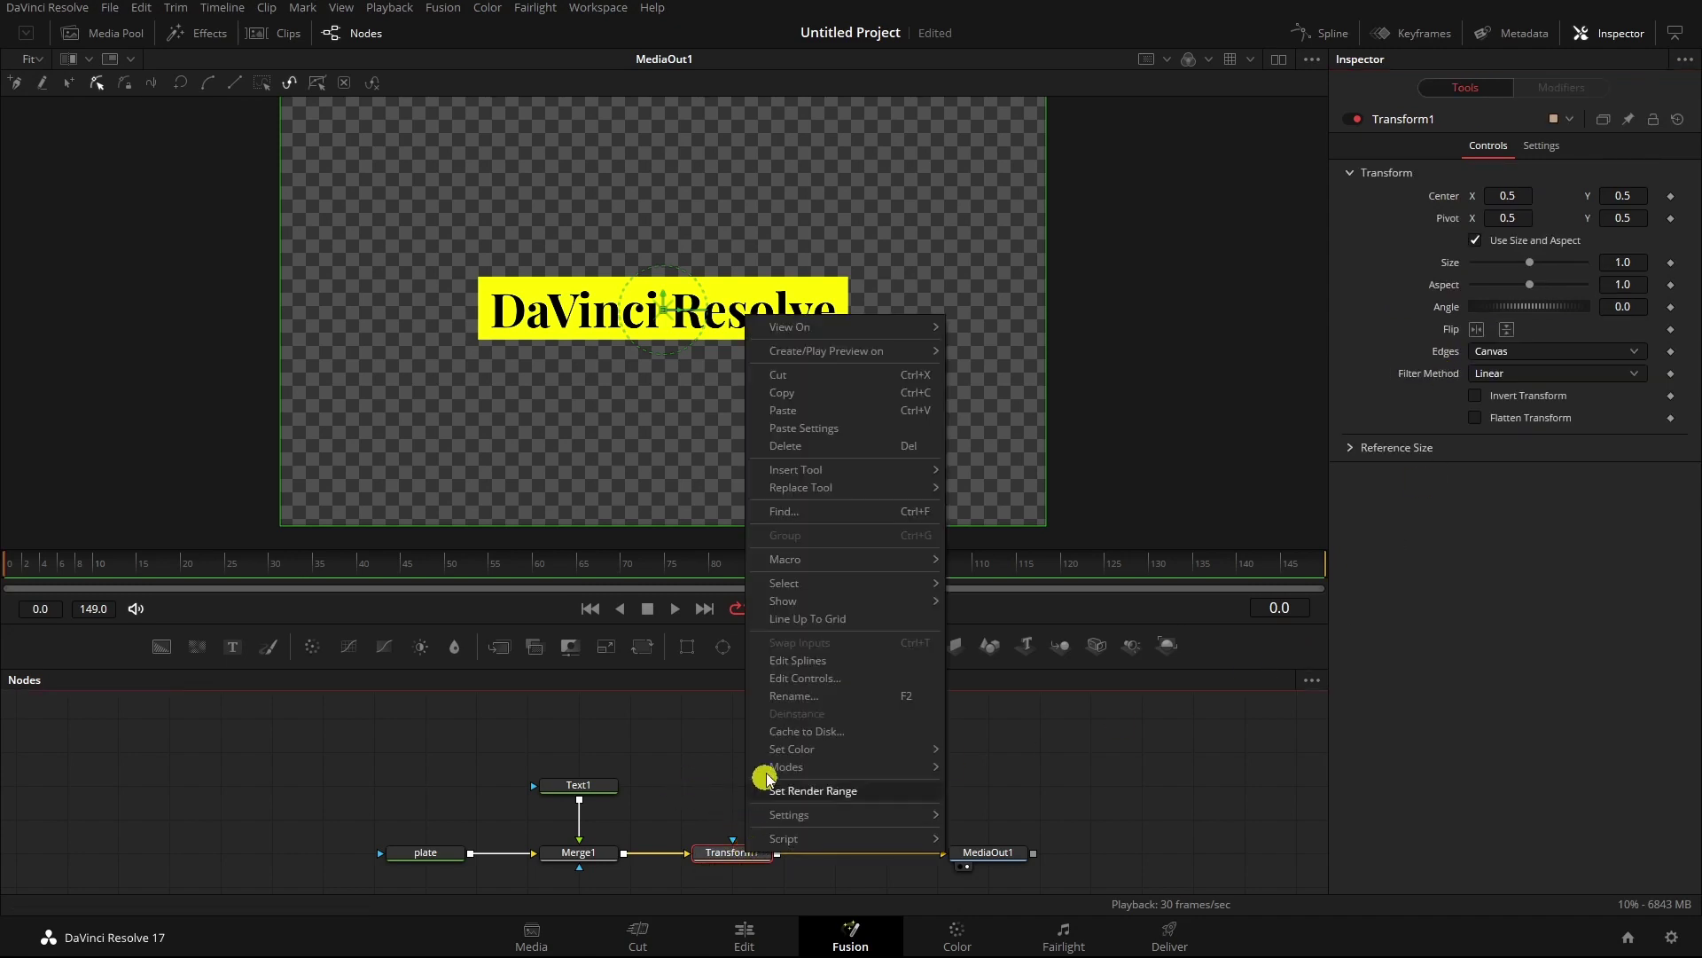
{"action": "left_click", "coordinate": [804, 680]}
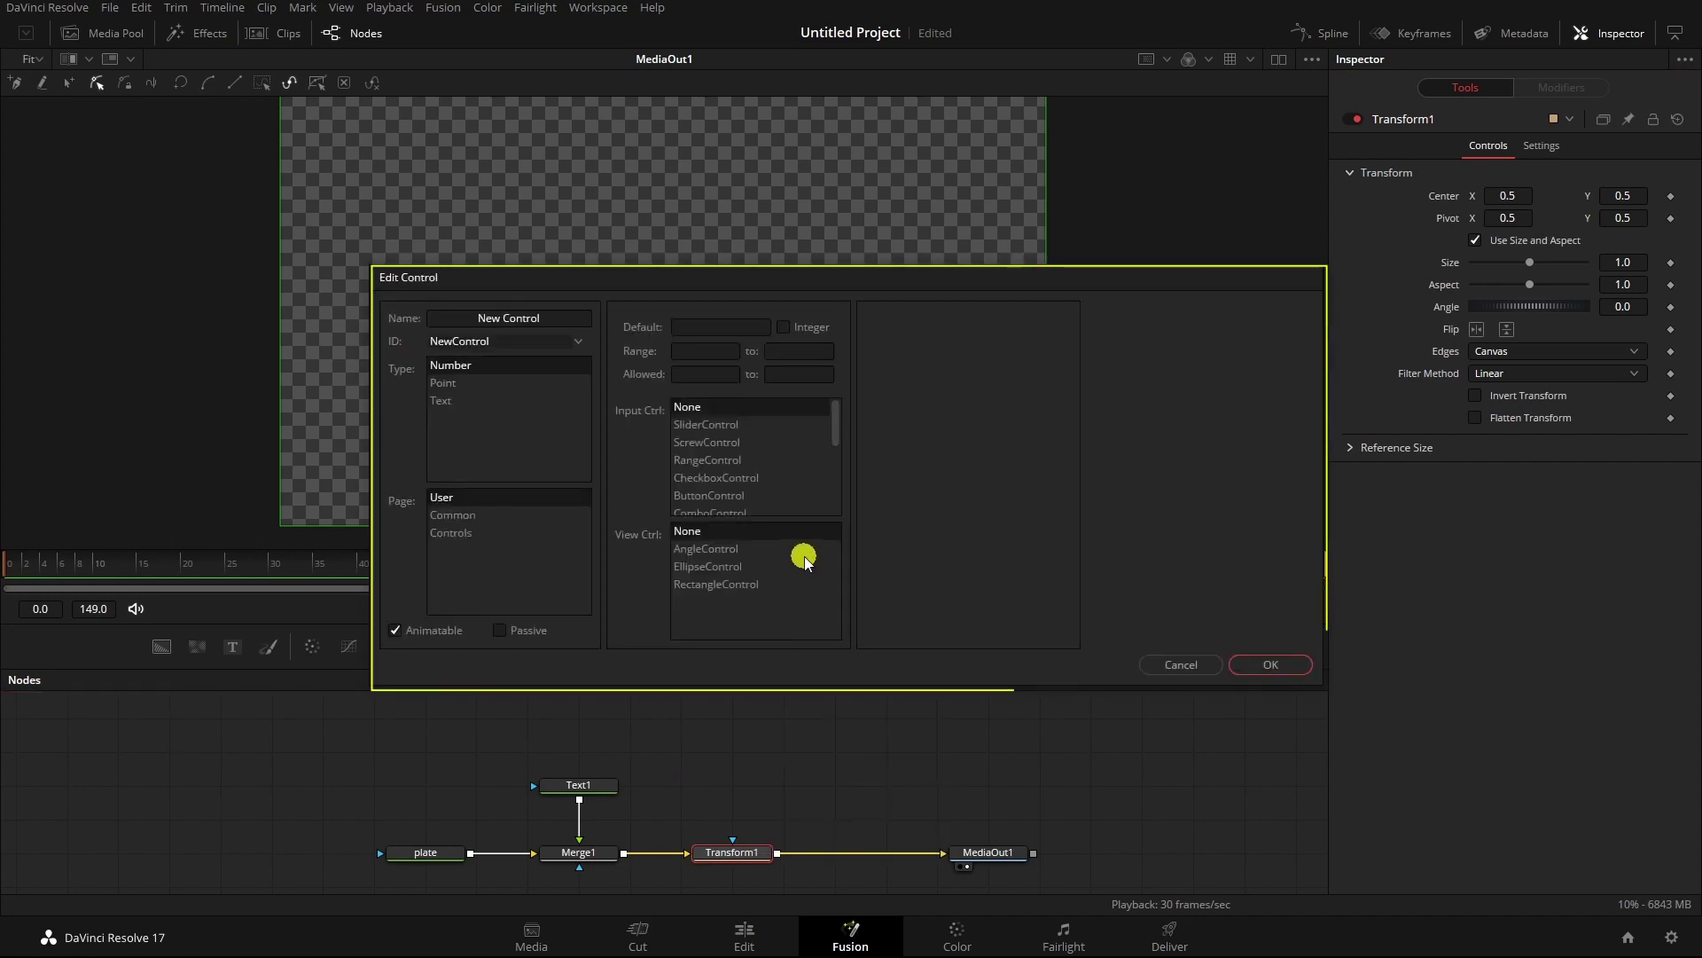
{"action": "left_click", "coordinate": [462, 325]}
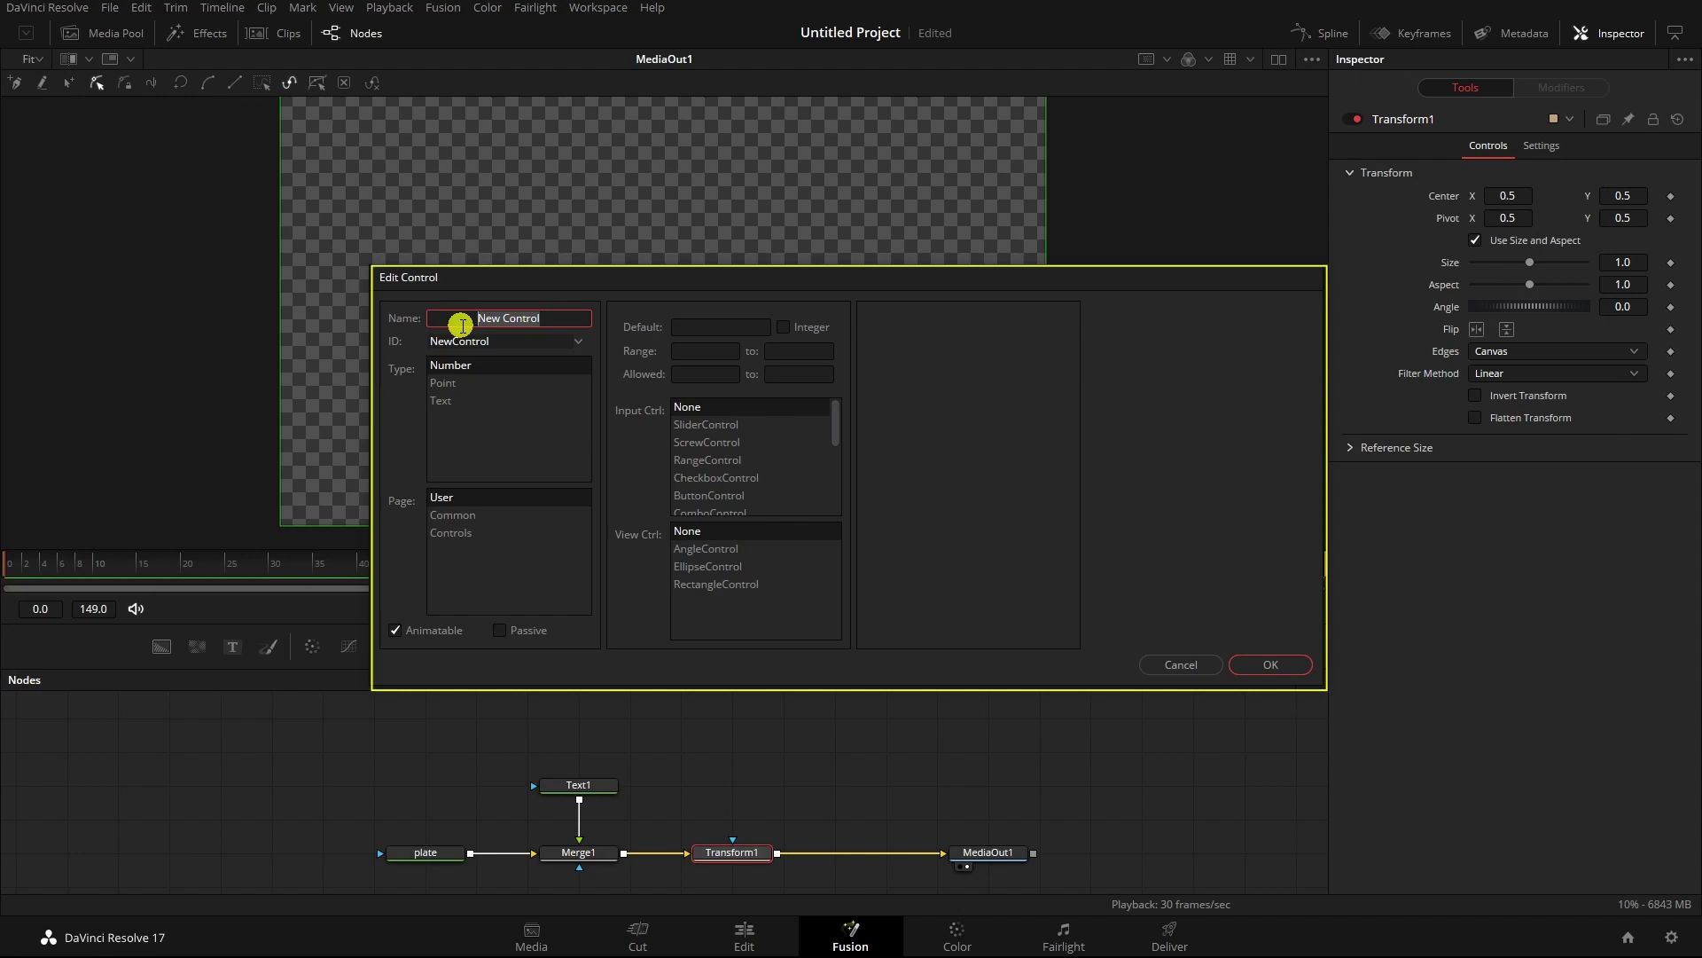
{"action": "type", "text": "xAxis"}
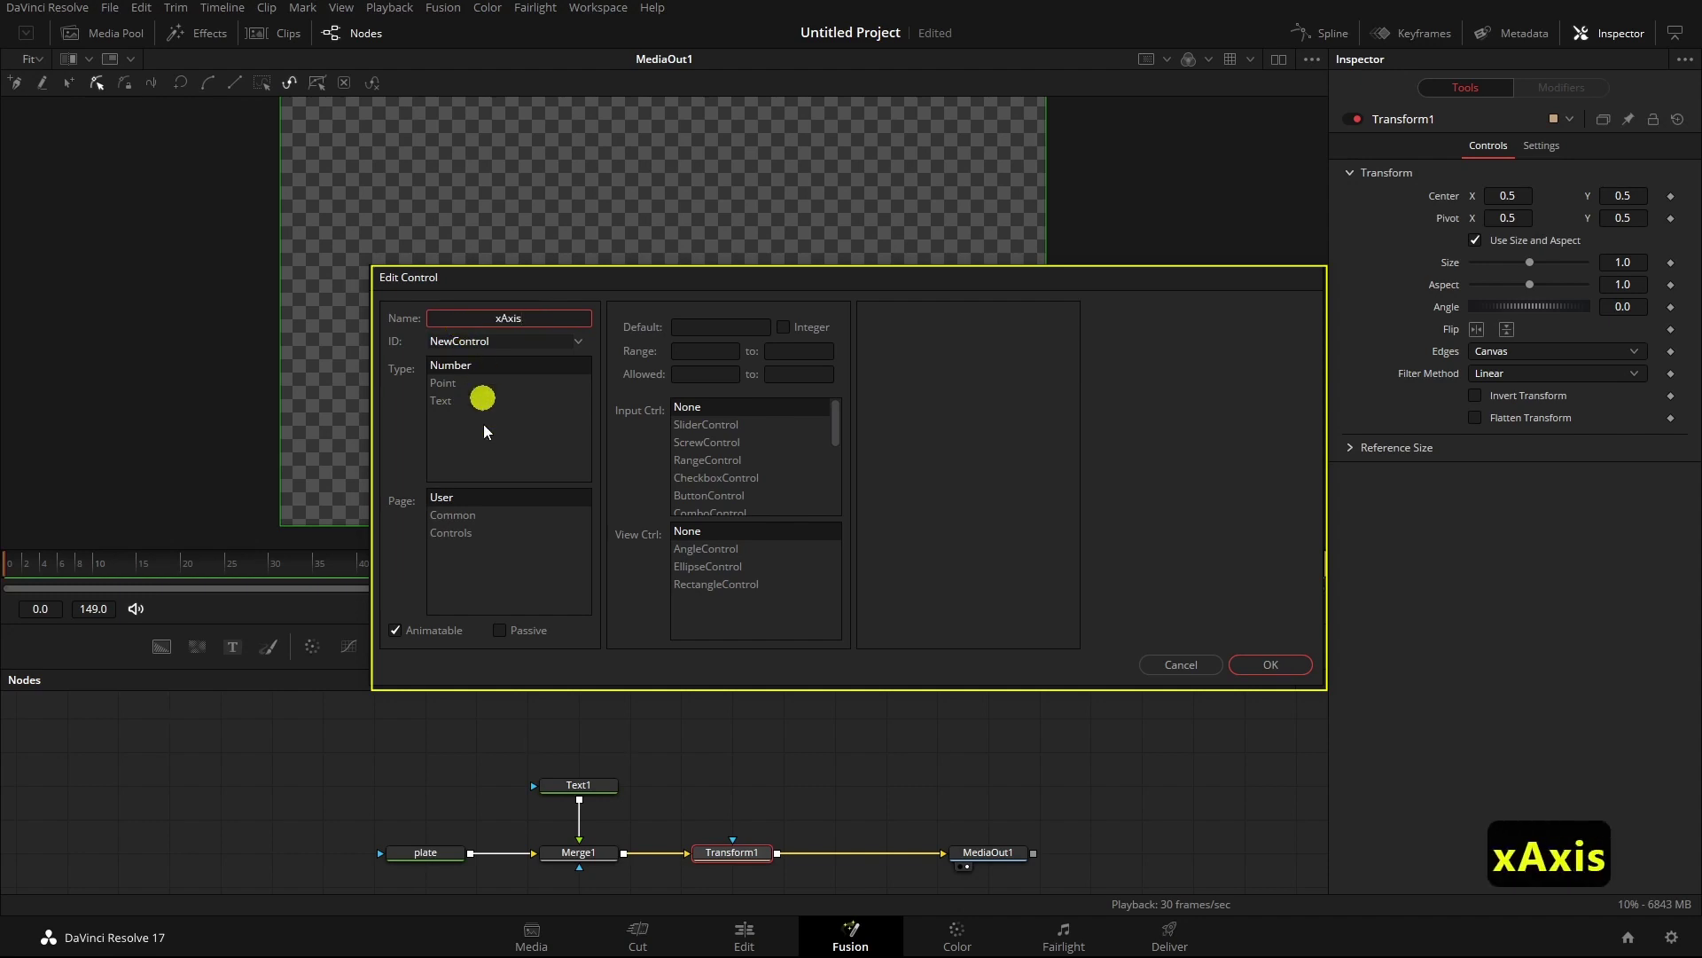
{"action": "left_click", "coordinate": [452, 534]}
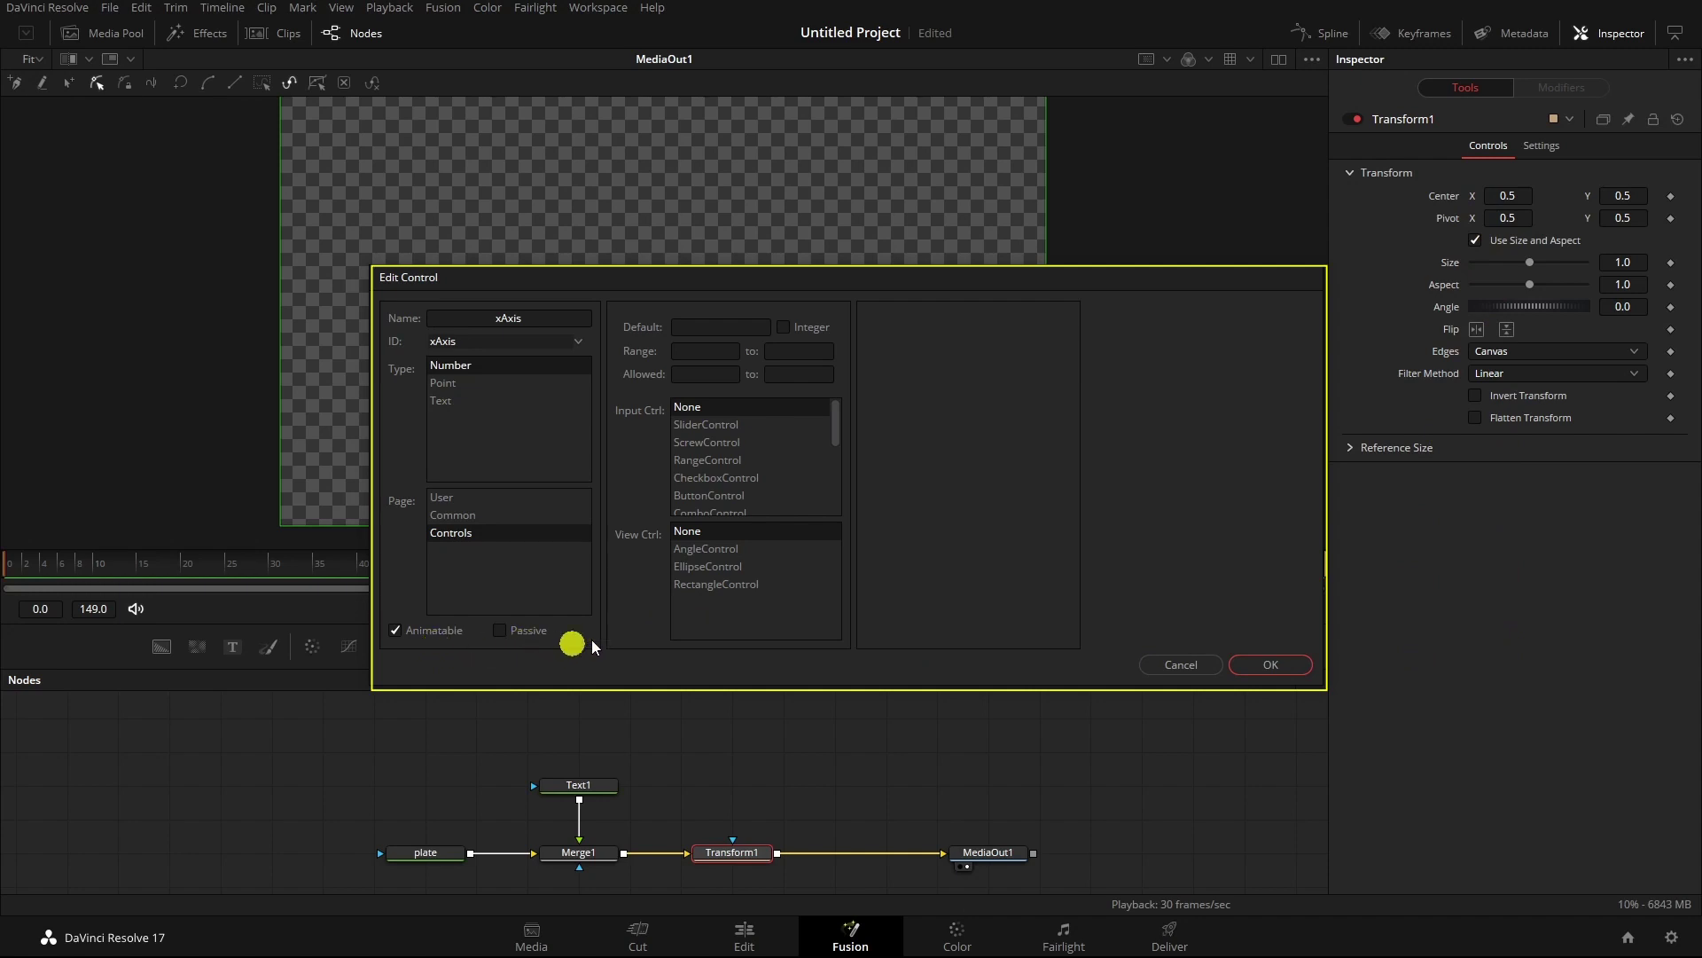
{"action": "left_click", "coordinate": [750, 328]}
{"action": "type", "text": ".5"}
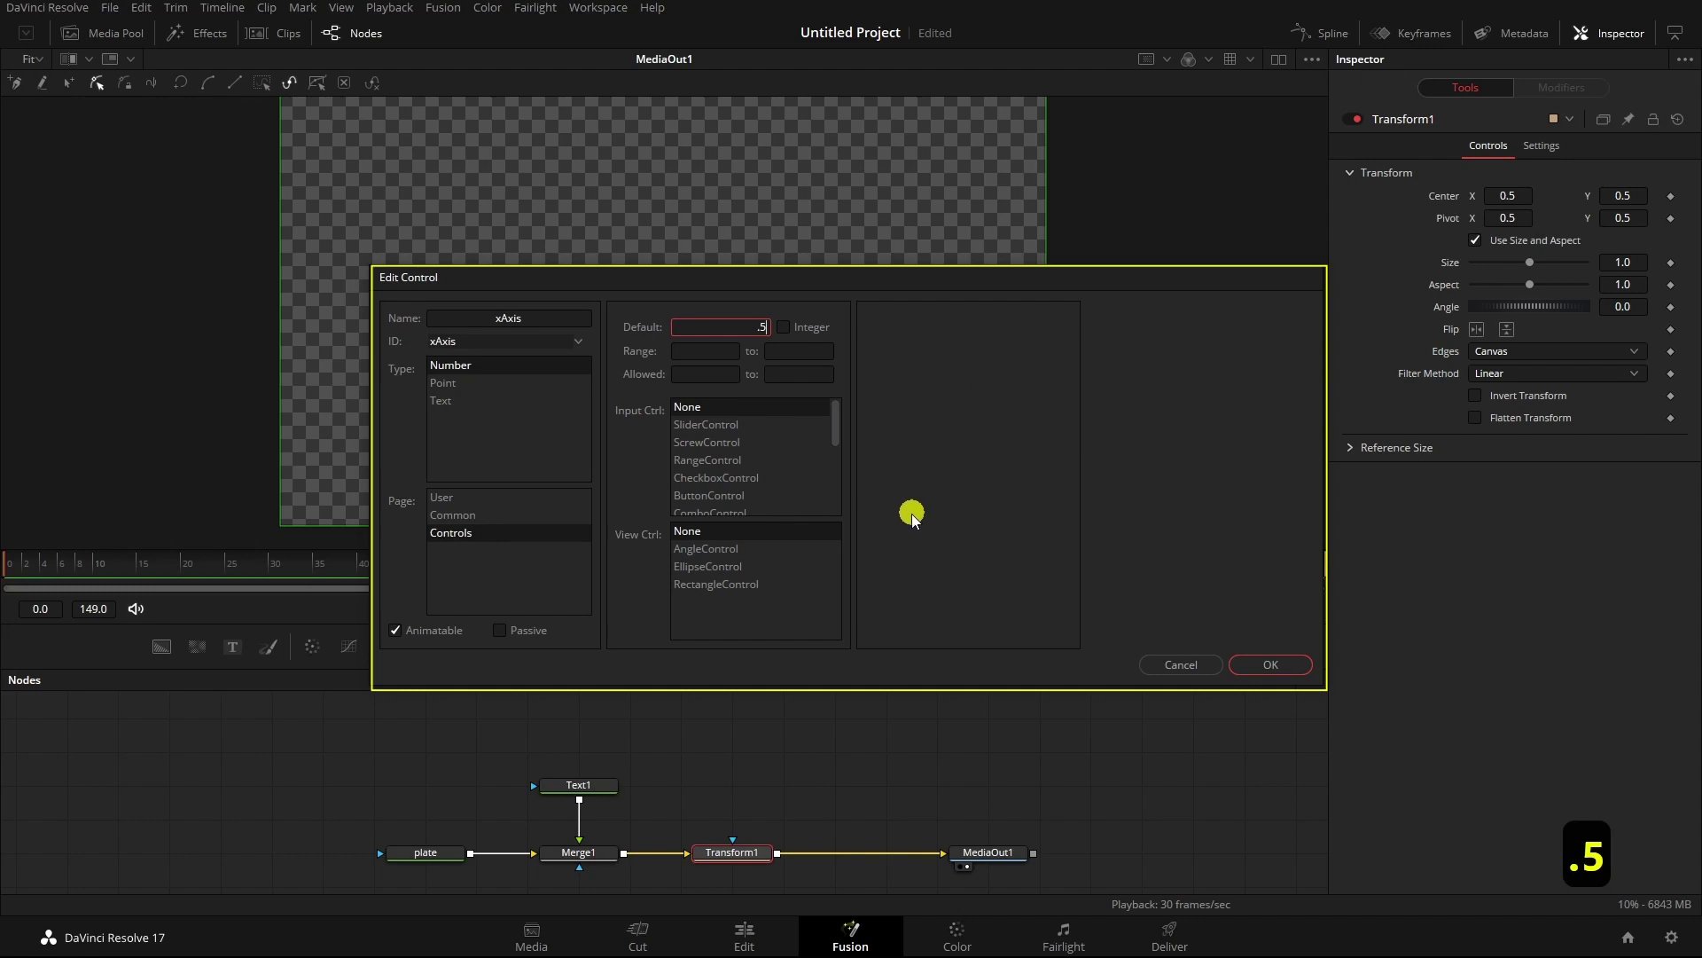
{"action": "left_click", "coordinate": [712, 429]}
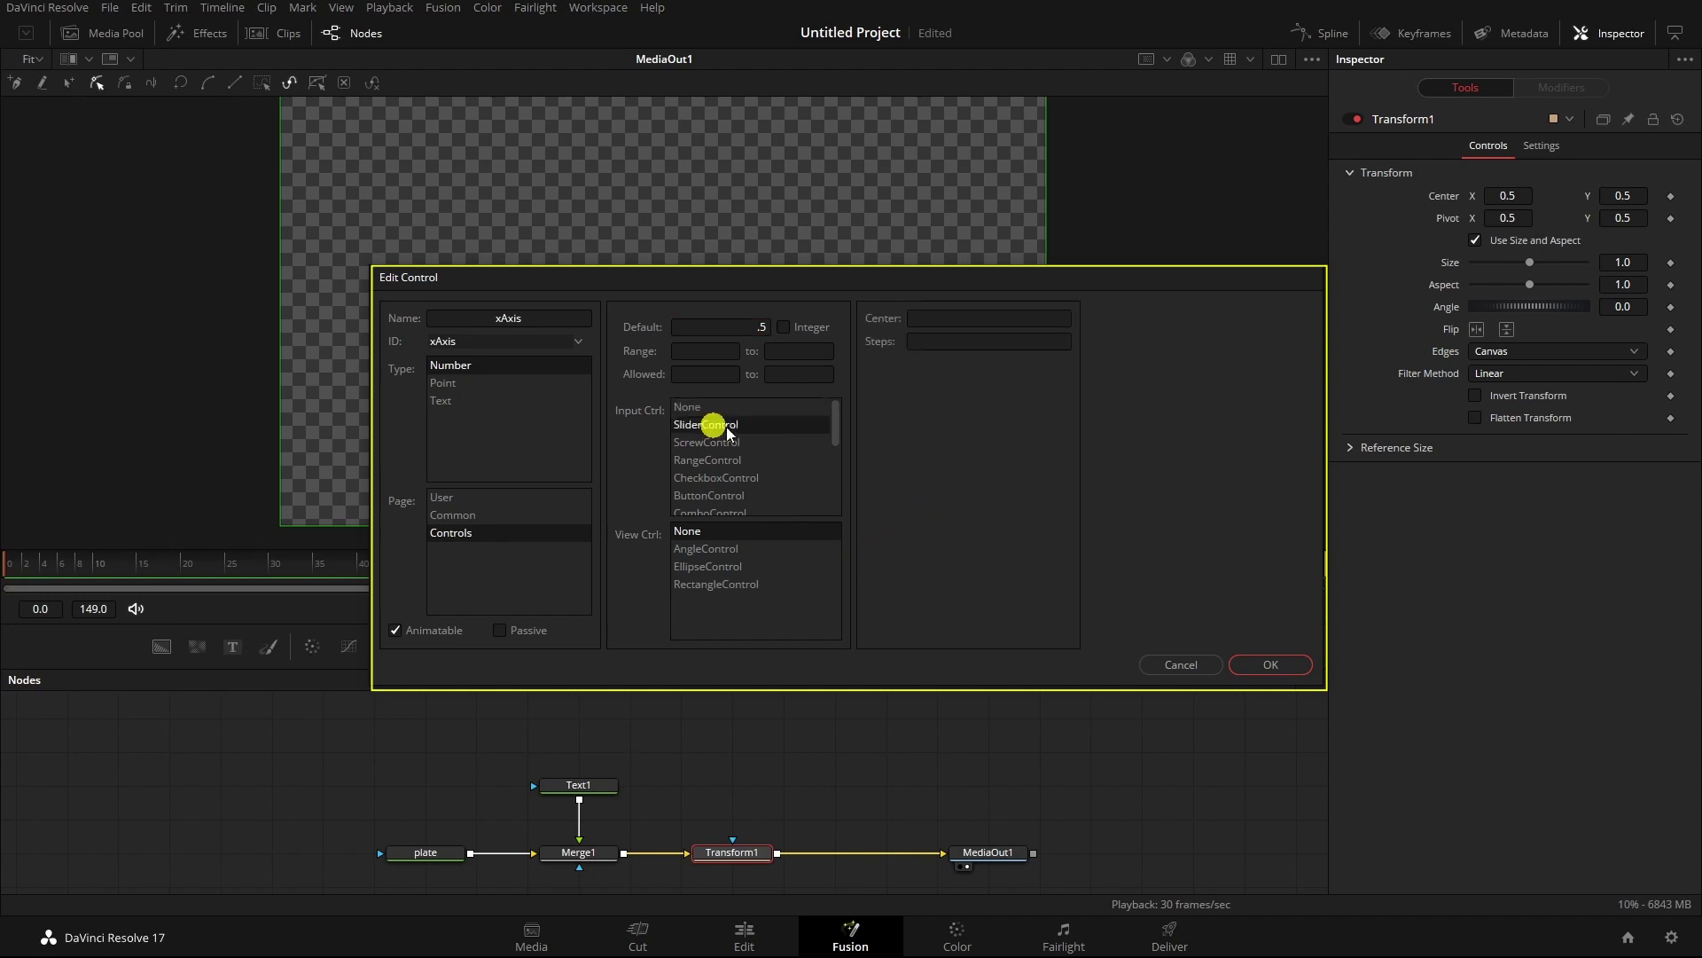
{"action": "left_click", "coordinate": [1271, 665]}
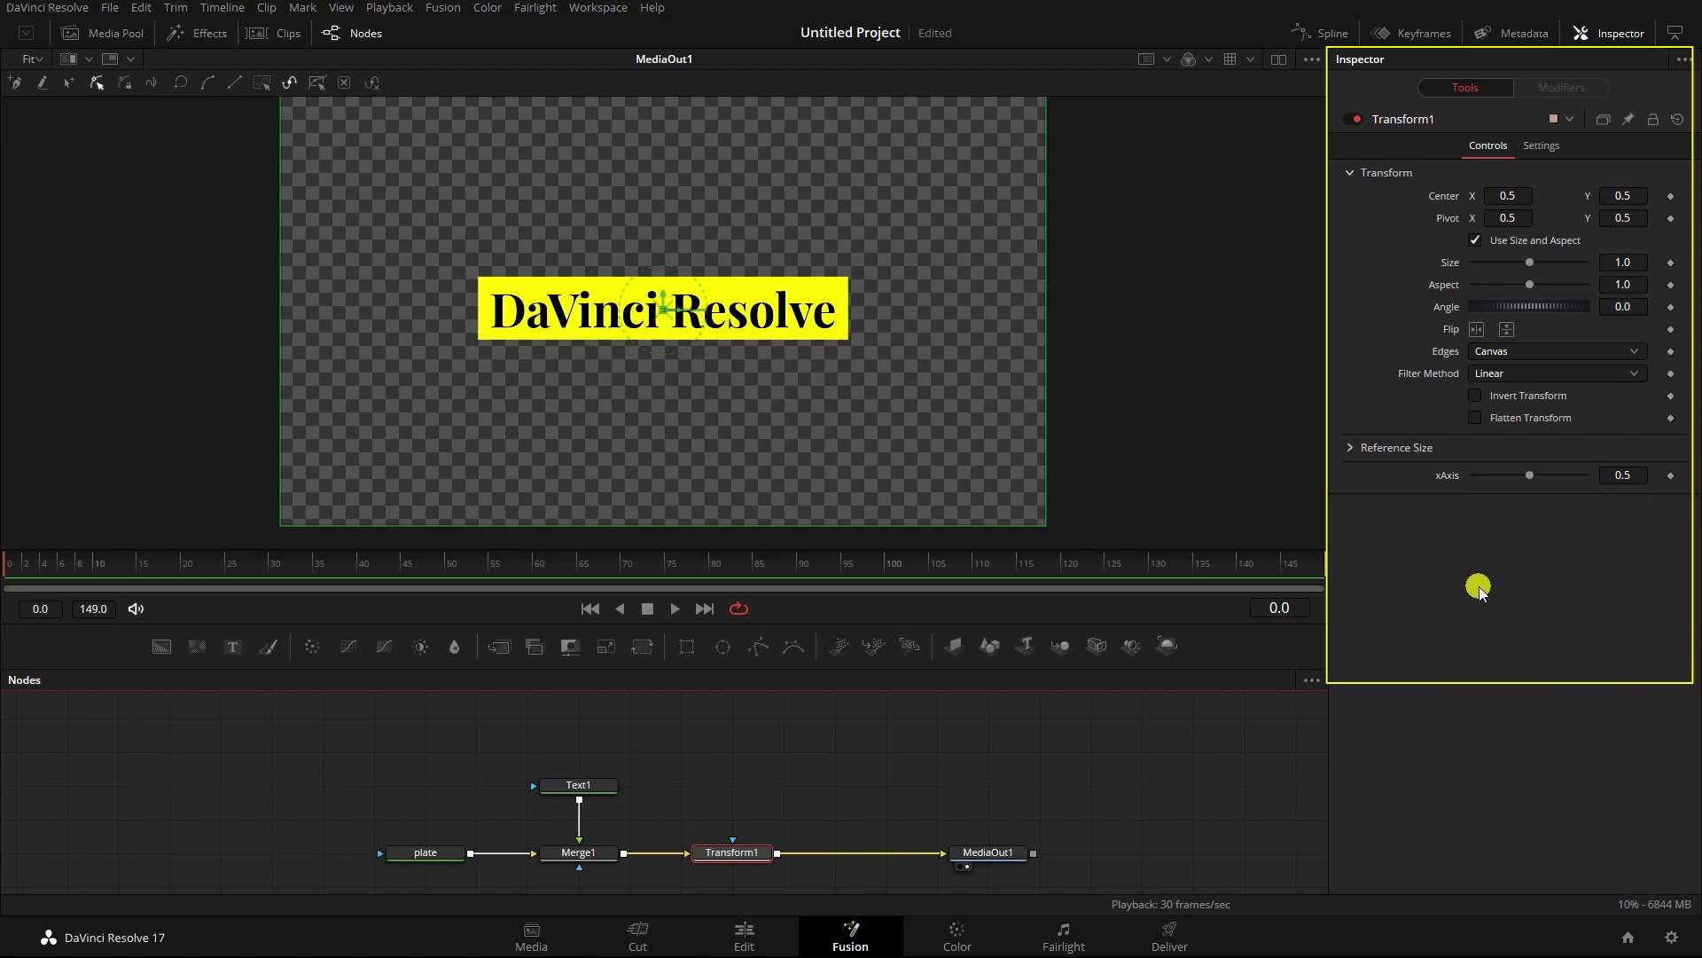
{"action": "left_click_drag", "start_coordinate": [1529, 476], "coordinate": [1612, 487]}
{"action": "left_click", "coordinate": [1530, 483]}
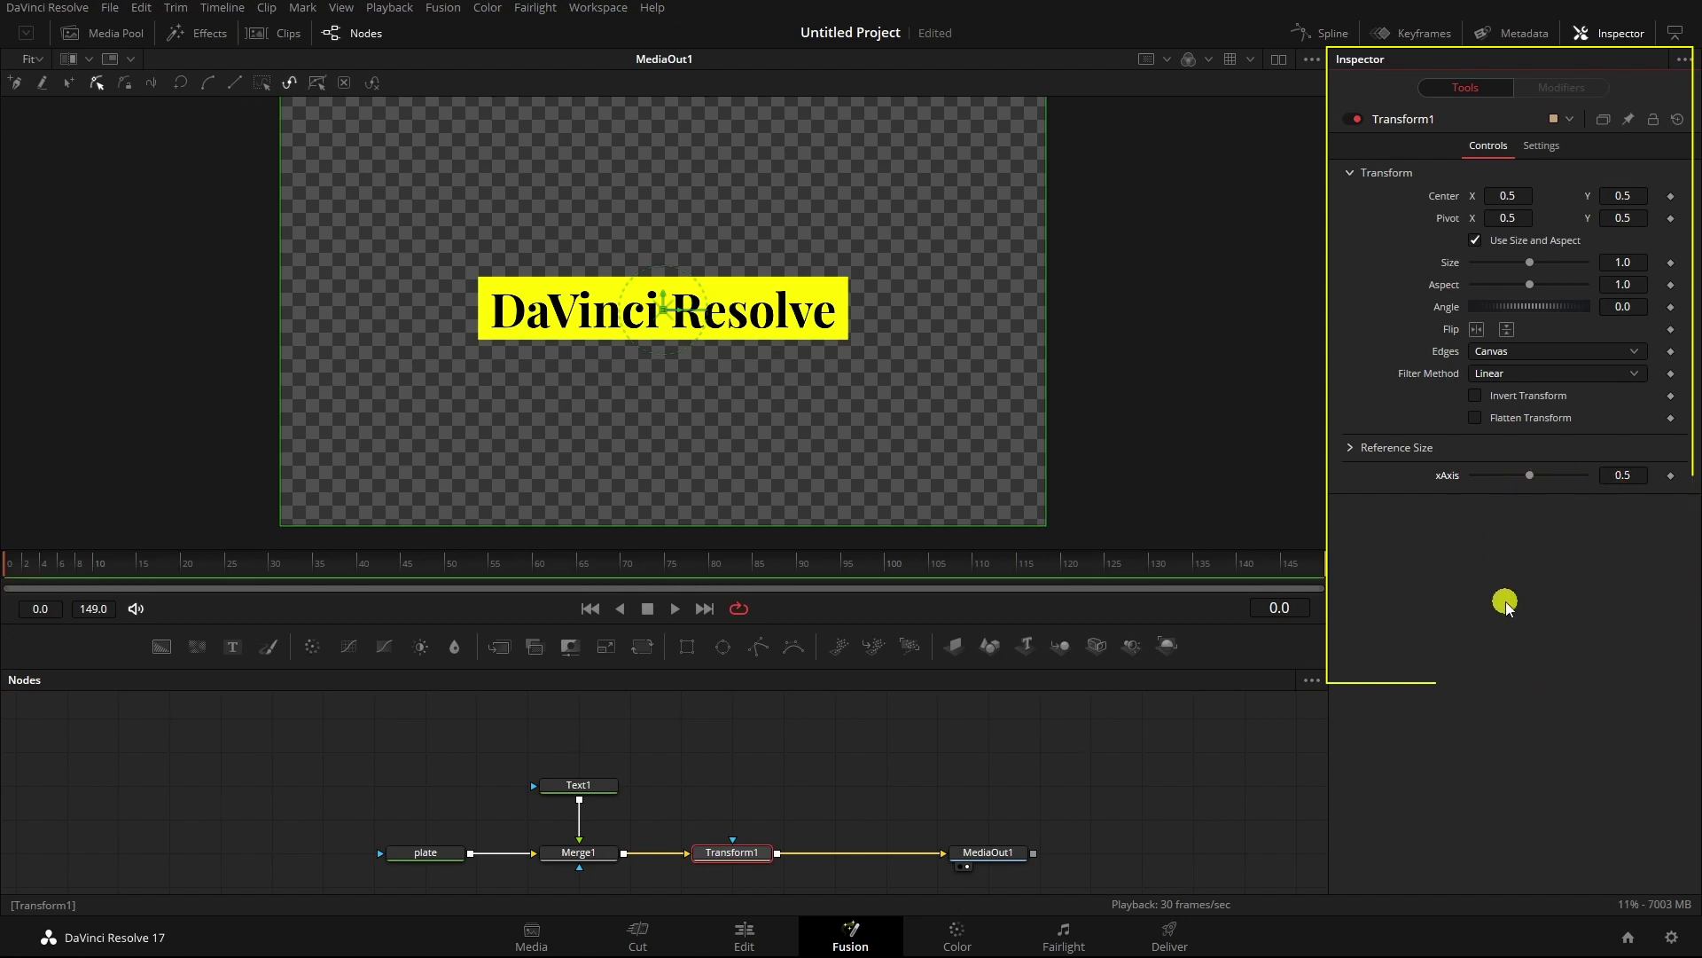
- Add a yAxis slider control with default .5 to Transform1's Controls page, and move the MediaOut1 node farther from Transform1
{"action": "right_click", "coordinate": [740, 854]}
{"action": "left_click", "coordinate": [793, 690]}
{"action": "triple_click", "coordinate": [449, 319]}
{"action": "type", "text": "yAxis"}
{"action": "left_click", "coordinate": [448, 532]}
{"action": "left_click", "coordinate": [718, 326]}
{"action": "type", "text": ".5"}
{"action": "left_click", "coordinate": [1271, 664]}
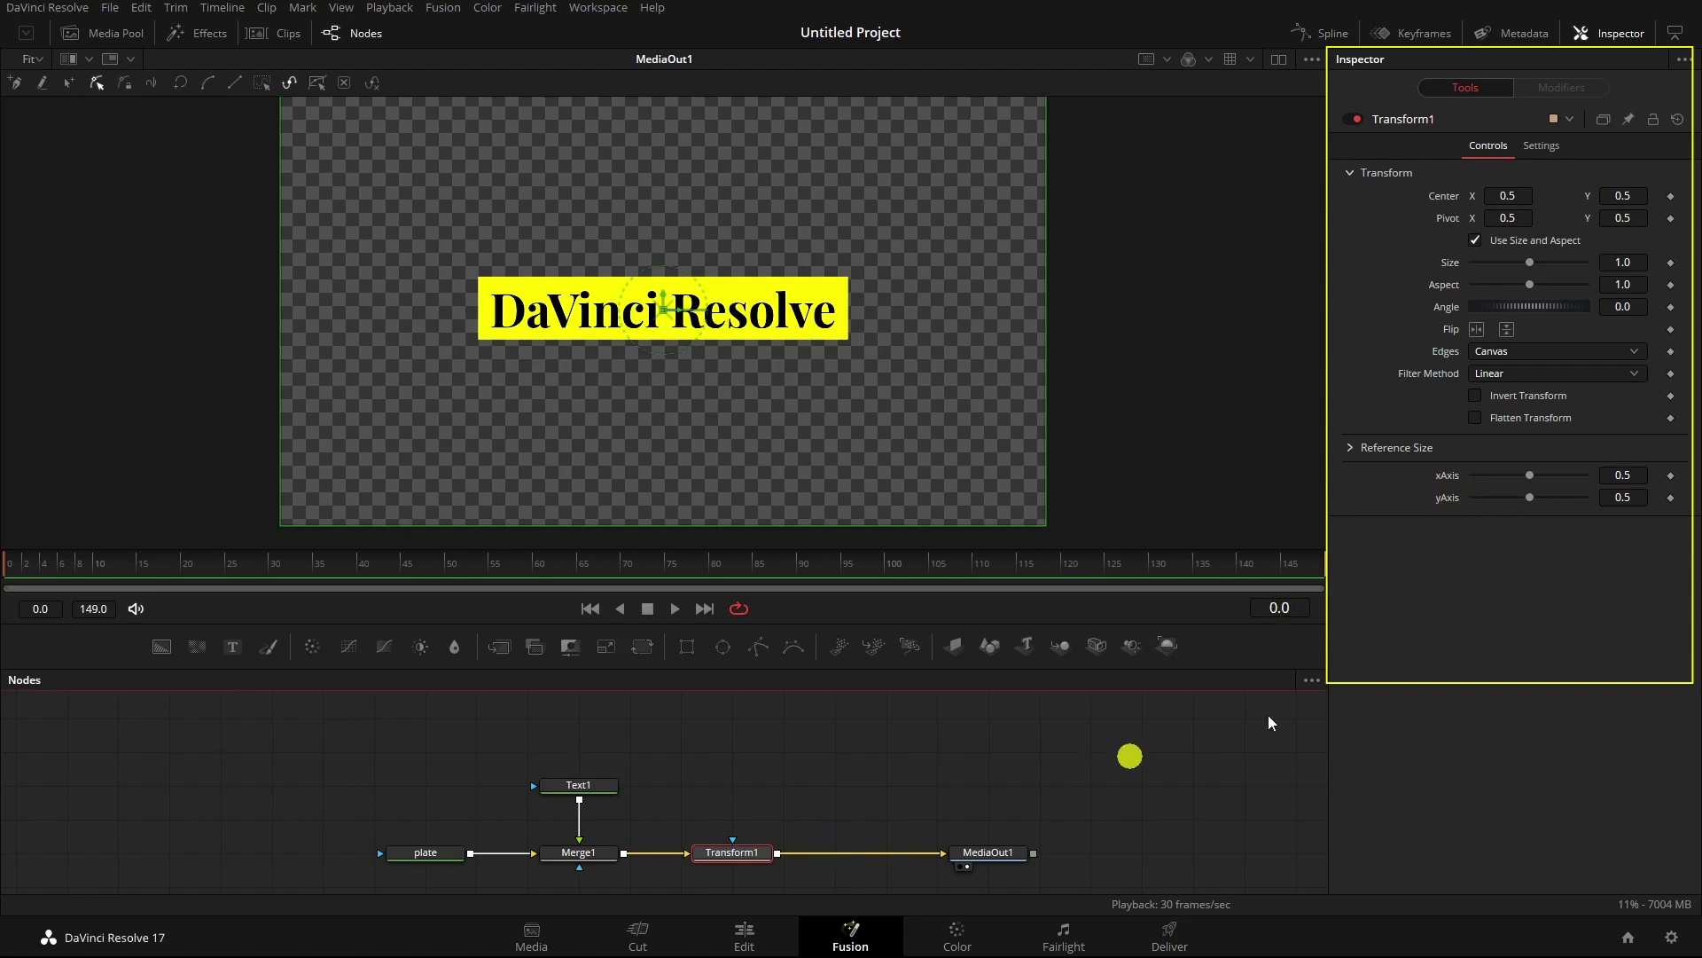
{"action": "left_click_drag", "start_coordinate": [969, 855], "coordinate": [1073, 853]}
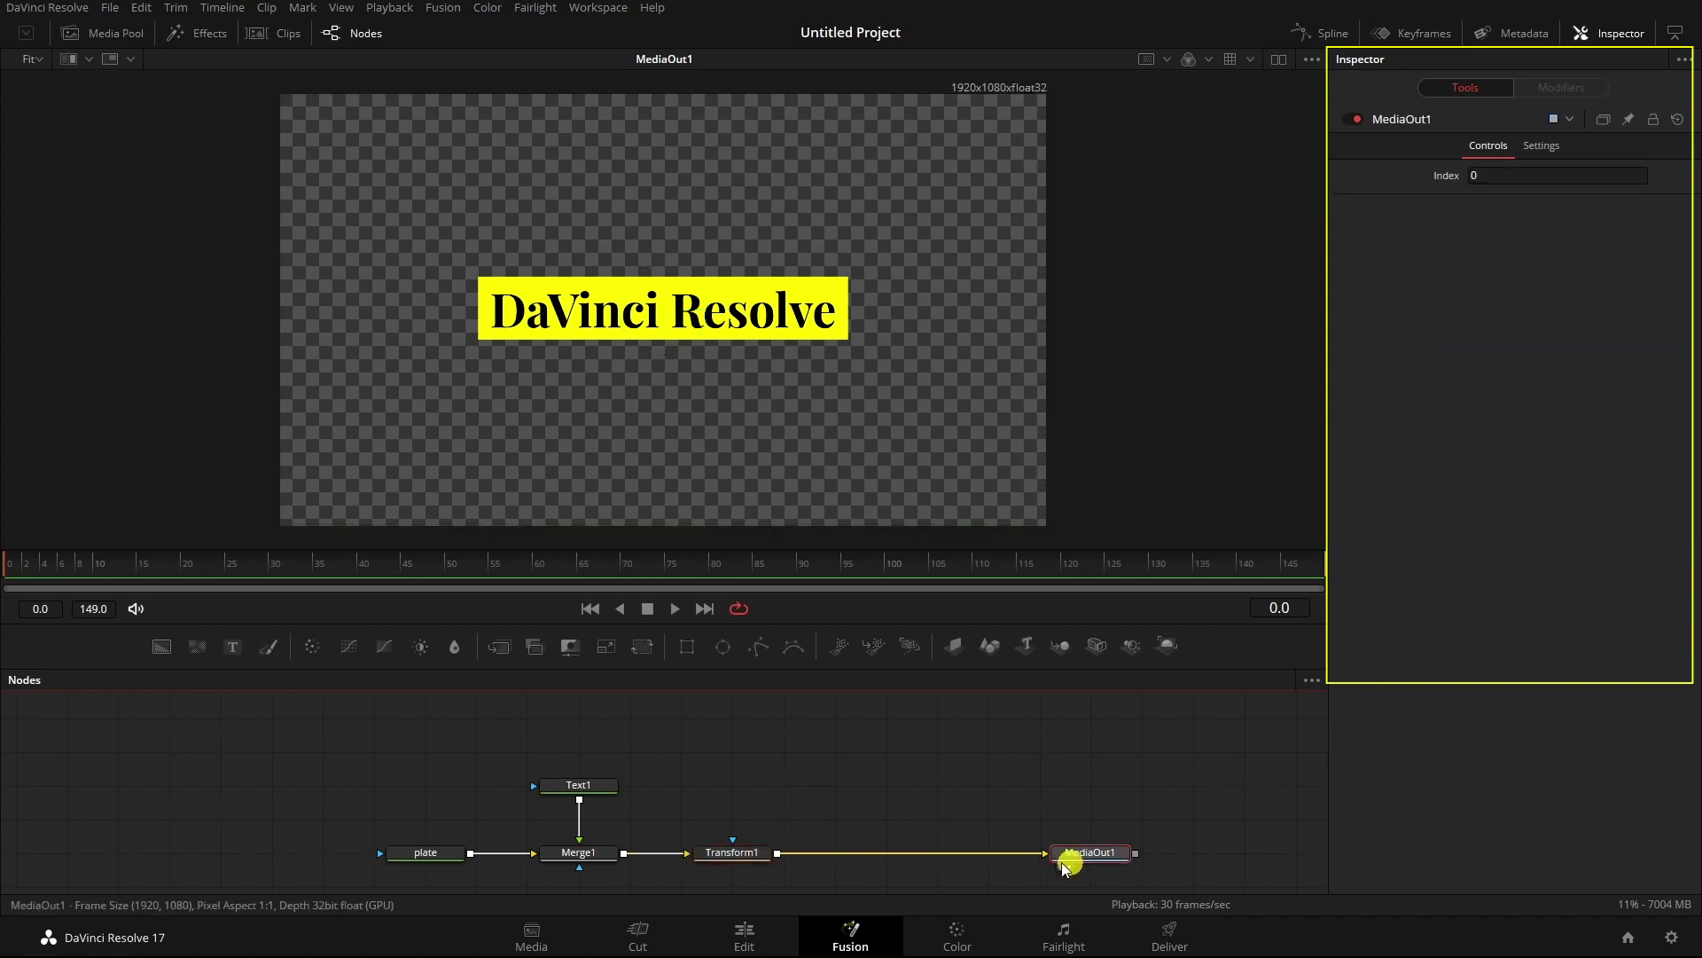
- Give Transform1's Center the expression Point(xAxis, yAxis), and test the xAxis slider before resetting it to its default
{"action": "left_click", "coordinate": [707, 853]}
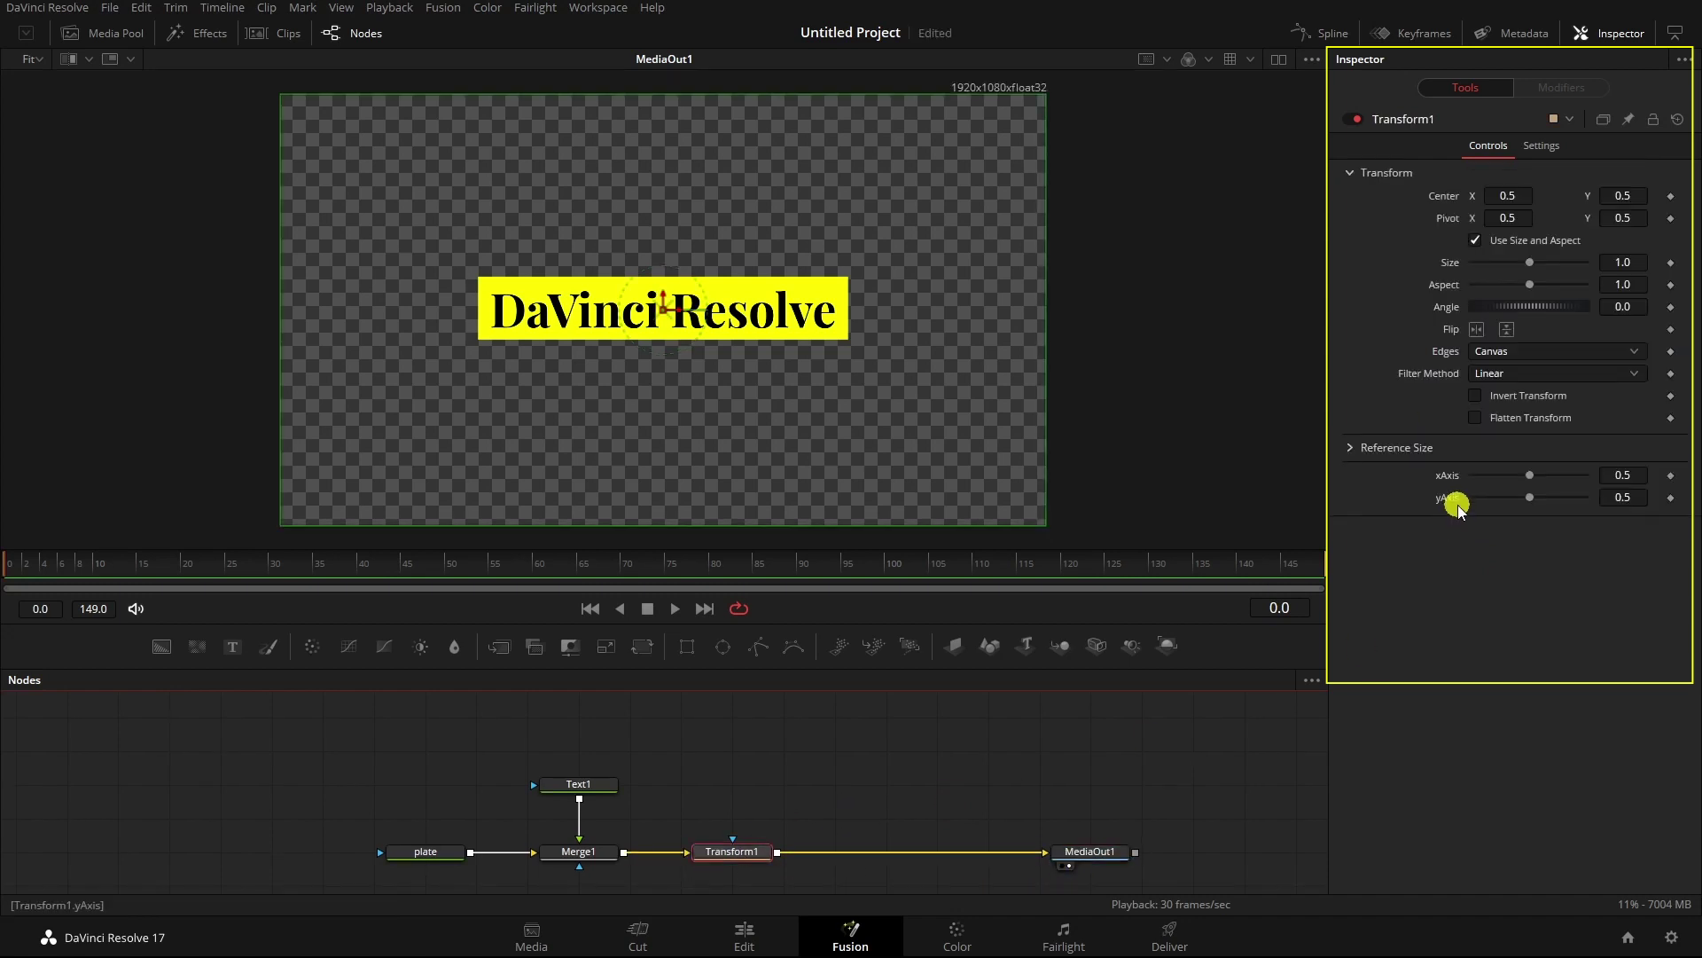
{"action": "right_click", "coordinate": [1455, 202]}
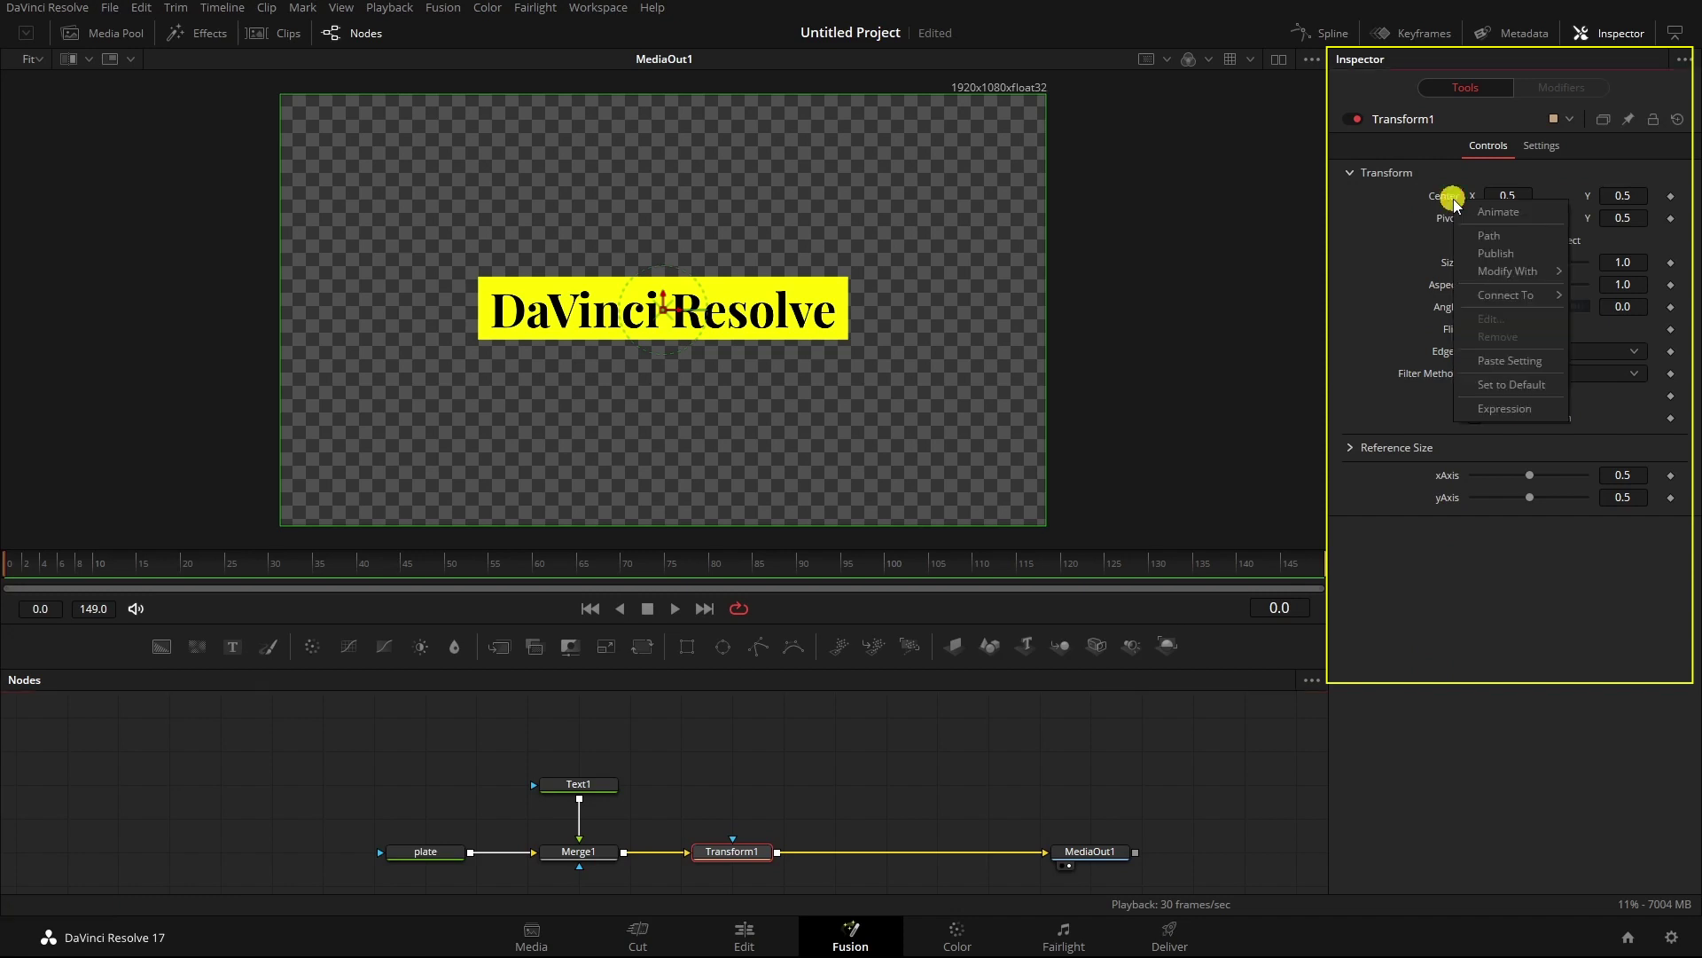
{"action": "left_click", "coordinate": [1502, 410]}
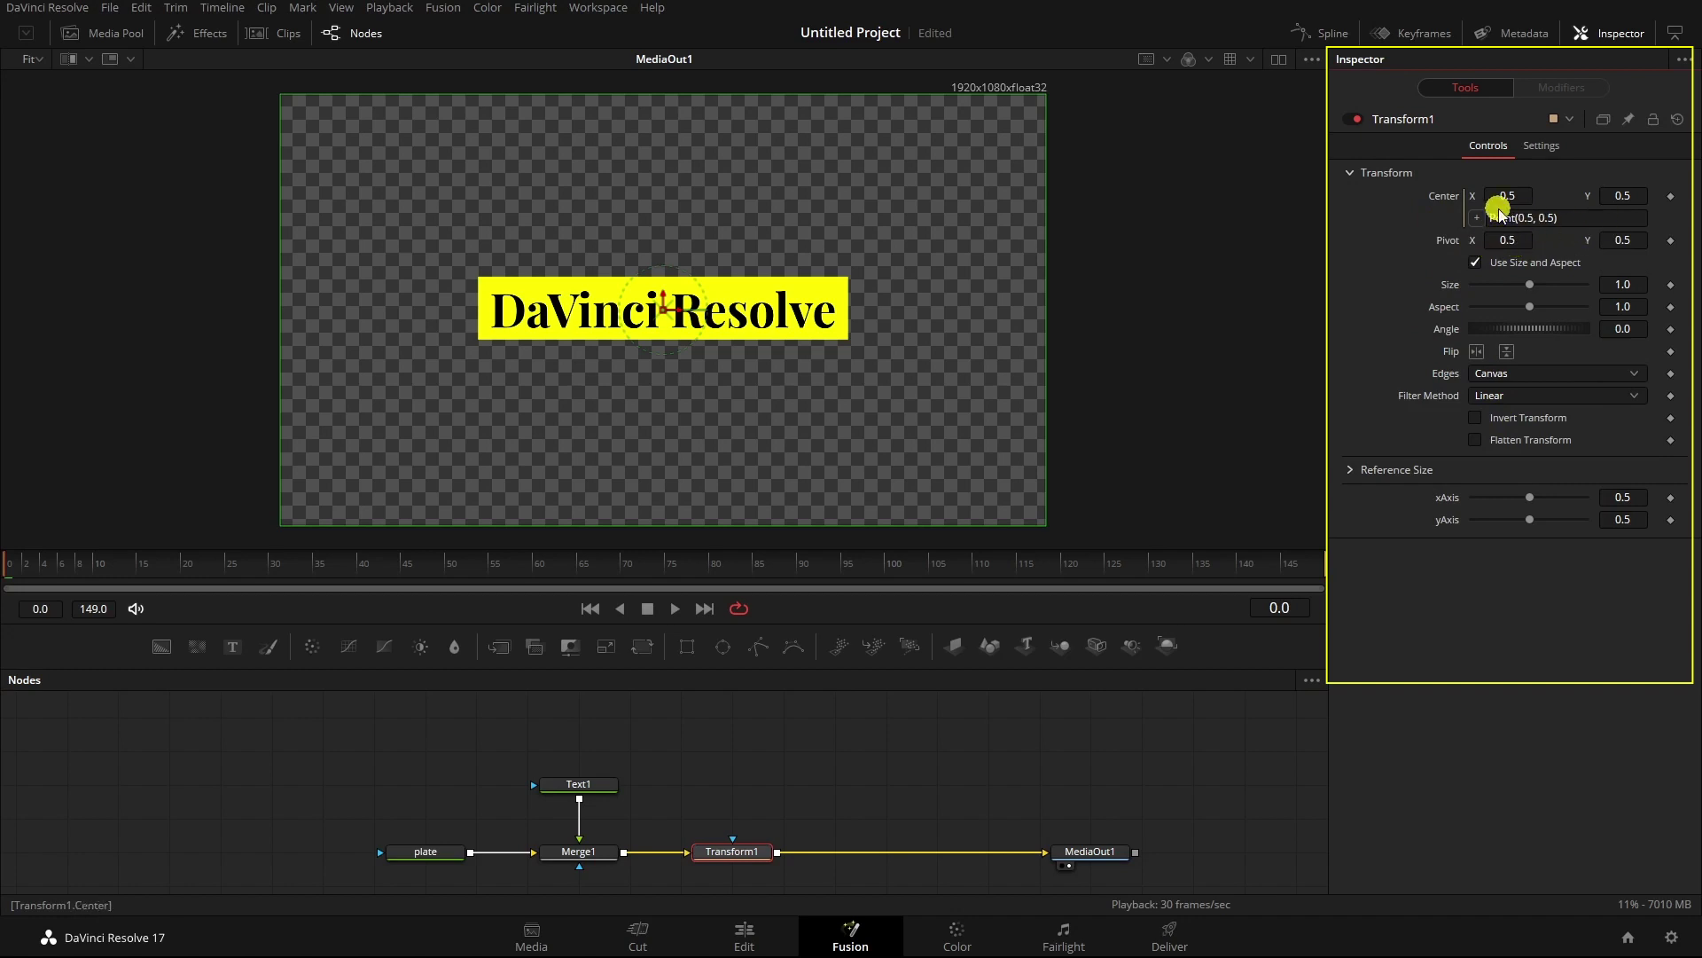
{"action": "double_click", "coordinate": [1531, 218]}
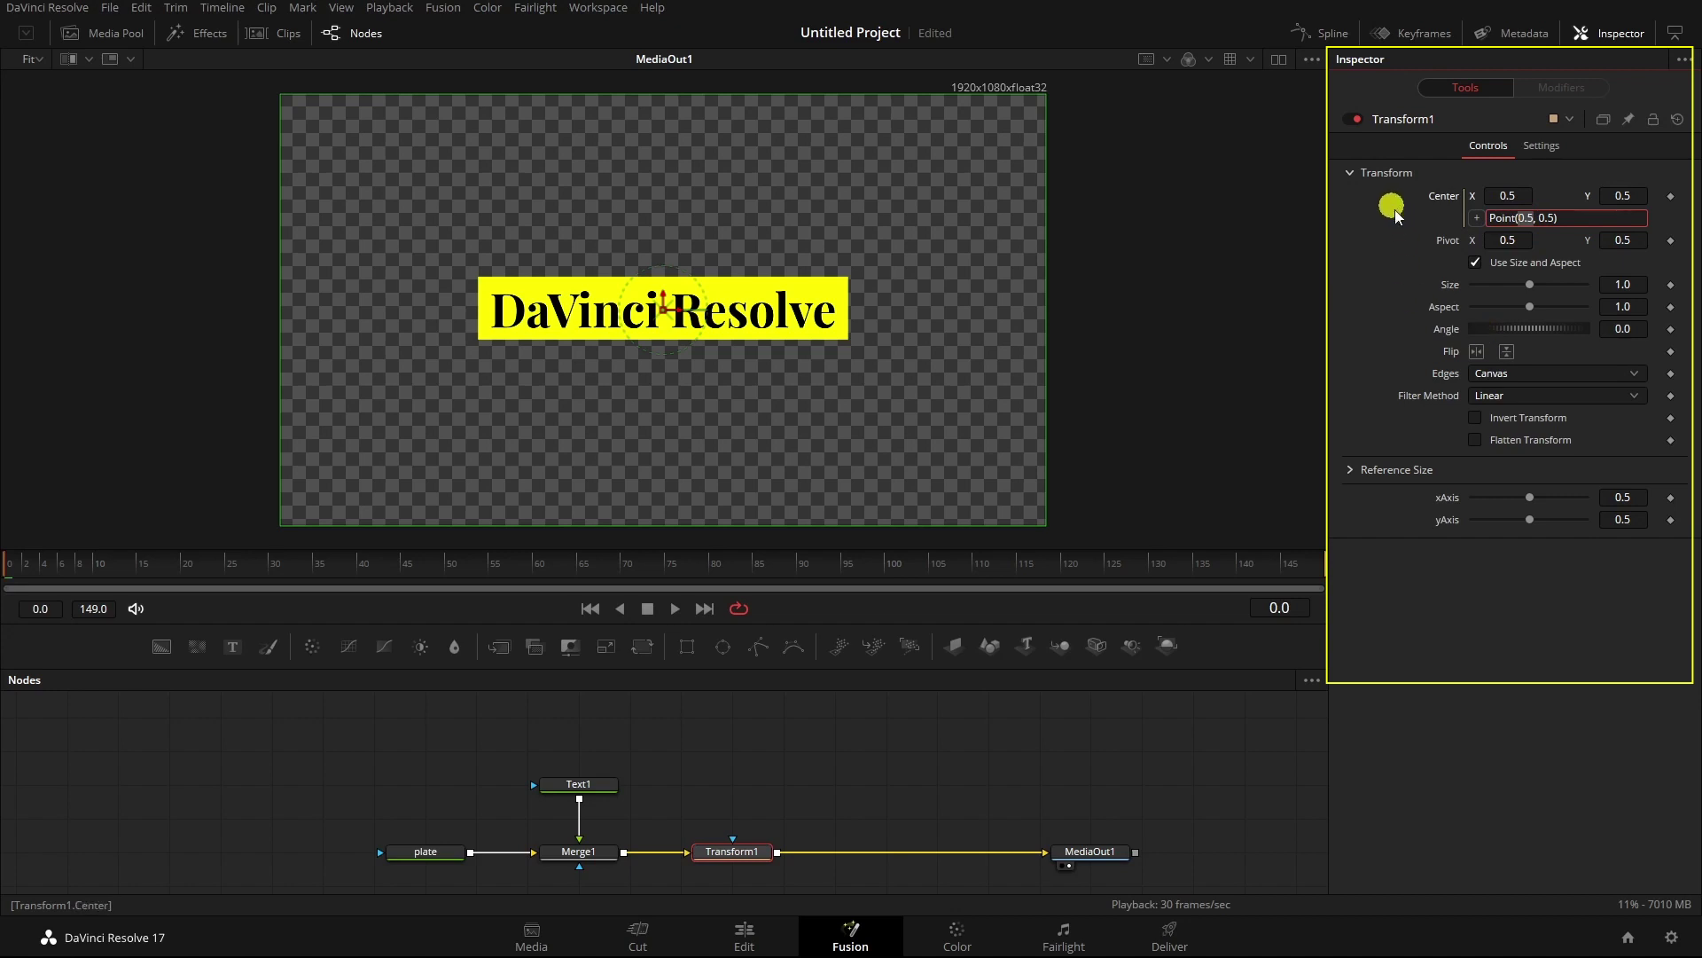
{"action": "left_click_drag", "start_coordinate": [1475, 218], "coordinate": [1447, 497]}
{"action": "left_click_drag", "start_coordinate": [1476, 217], "coordinate": [1443, 521]}
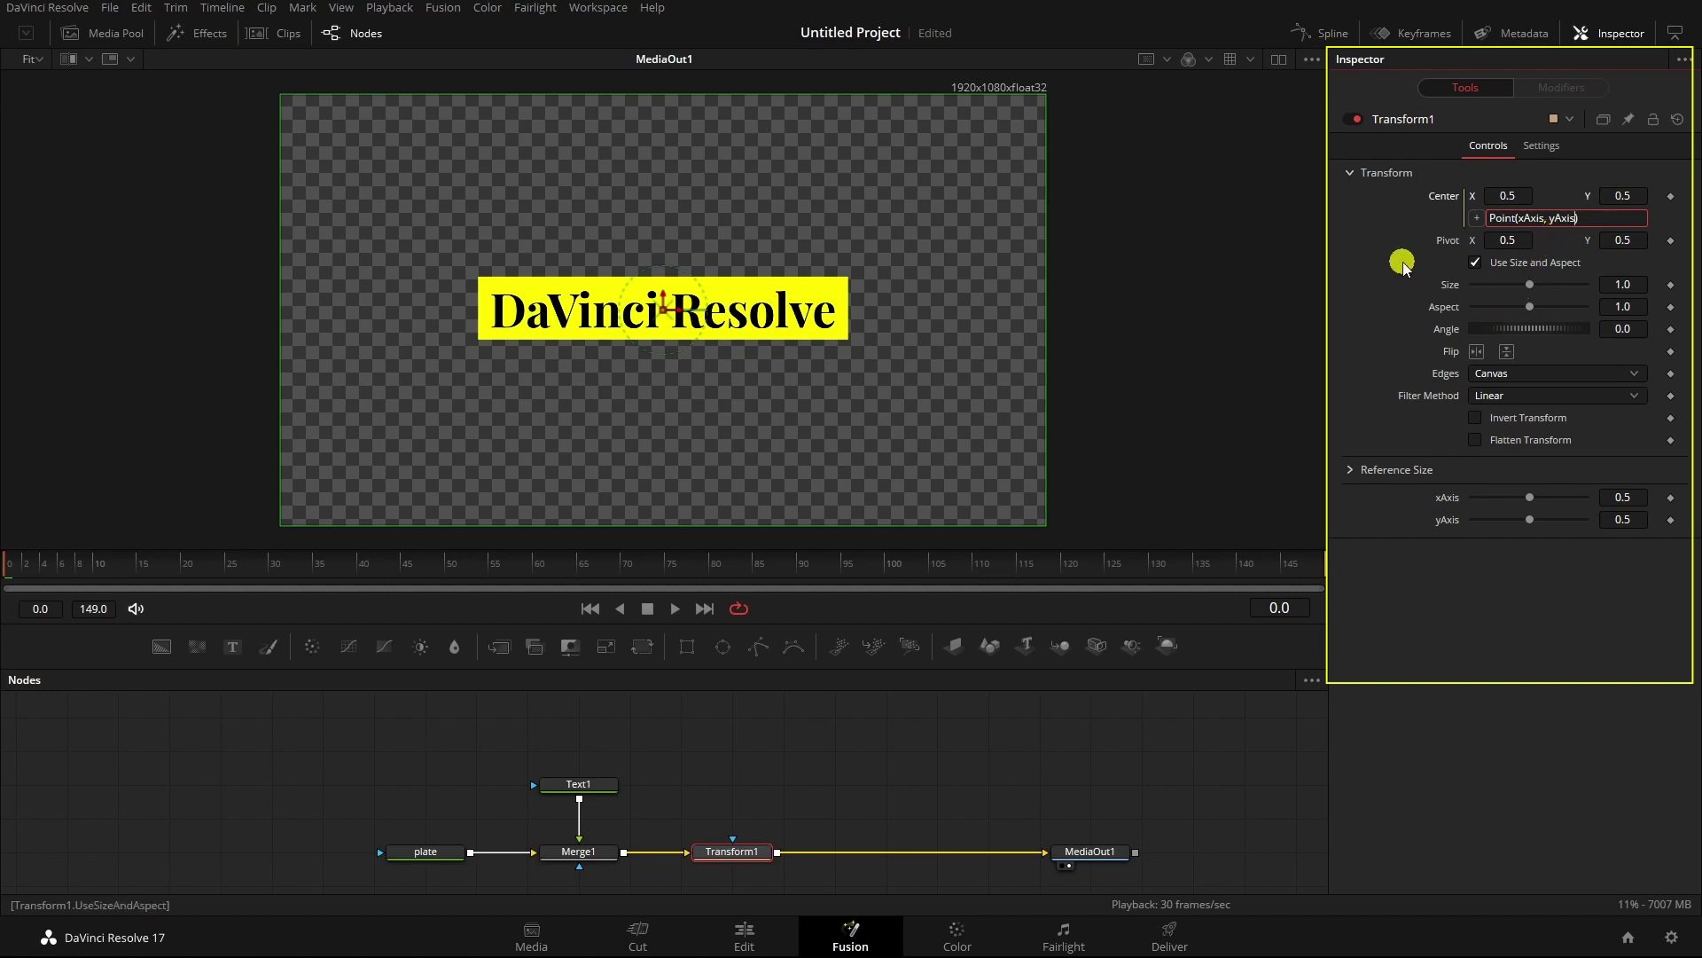
{"action": "left_click", "coordinate": [1448, 677]}
{"action": "mouse_move", "coordinate": [1529, 497]}
{"action": "left_mouse_down"}
{"action": "mouse_move", "coordinate": [1501, 502]}
{"action": "mouse_move", "coordinate": [1549, 503]}
{"action": "mouse_move", "coordinate": [1508, 520]}
{"action": "mouse_move", "coordinate": [1536, 529]}
{"action": "left_mouse_up"}
{"action": "double_click", "coordinate": [1445, 497]}
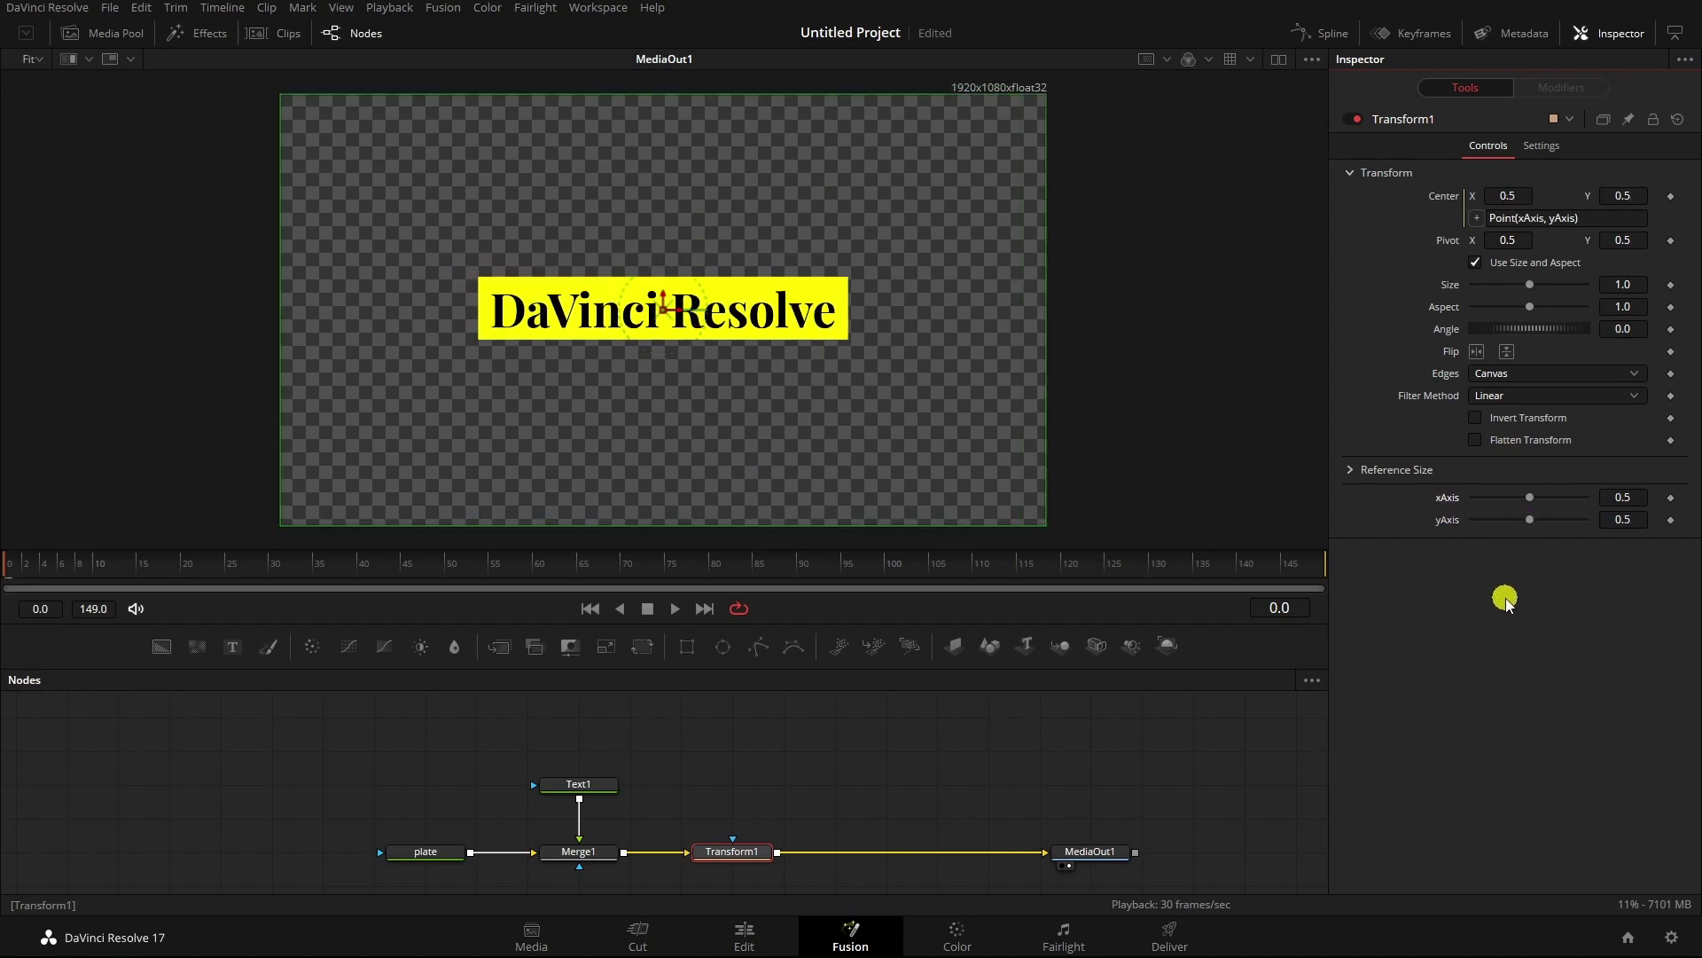
- Modify Transform1's xAxis value with Anim Curves and show the modifier's settings
{"action": "right_click", "coordinate": [1456, 503]}
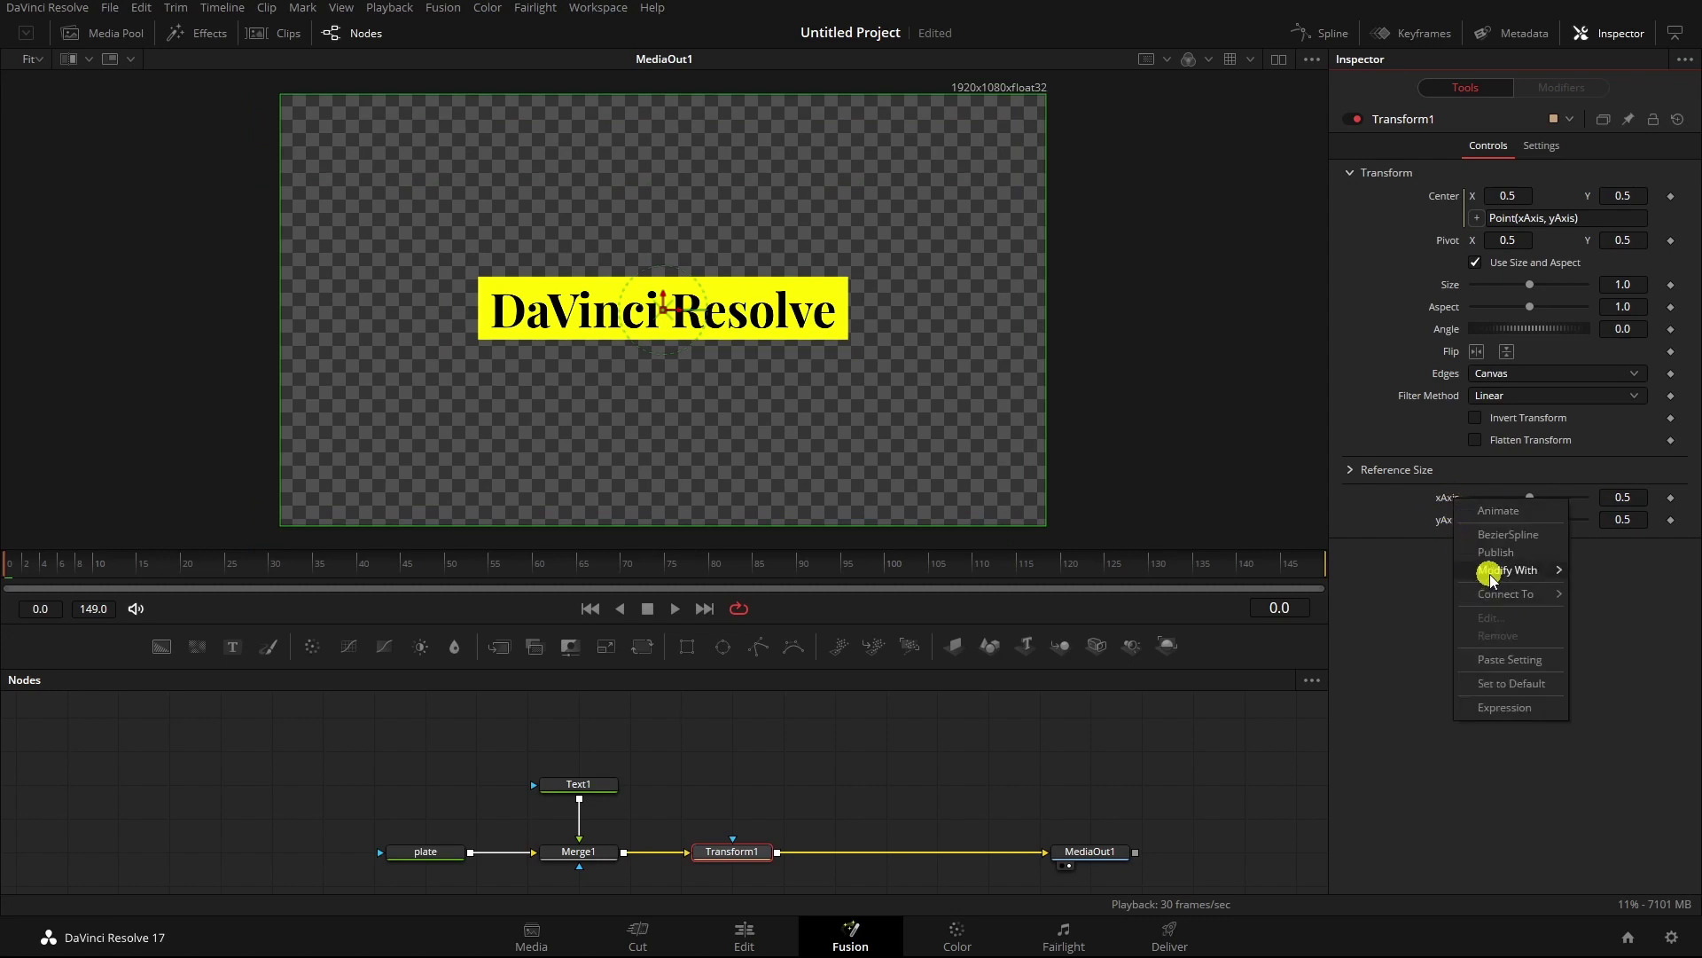
{"action": "mouse_move", "coordinate": [1482, 575]}
{"action": "left_click", "coordinate": [1339, 569]}
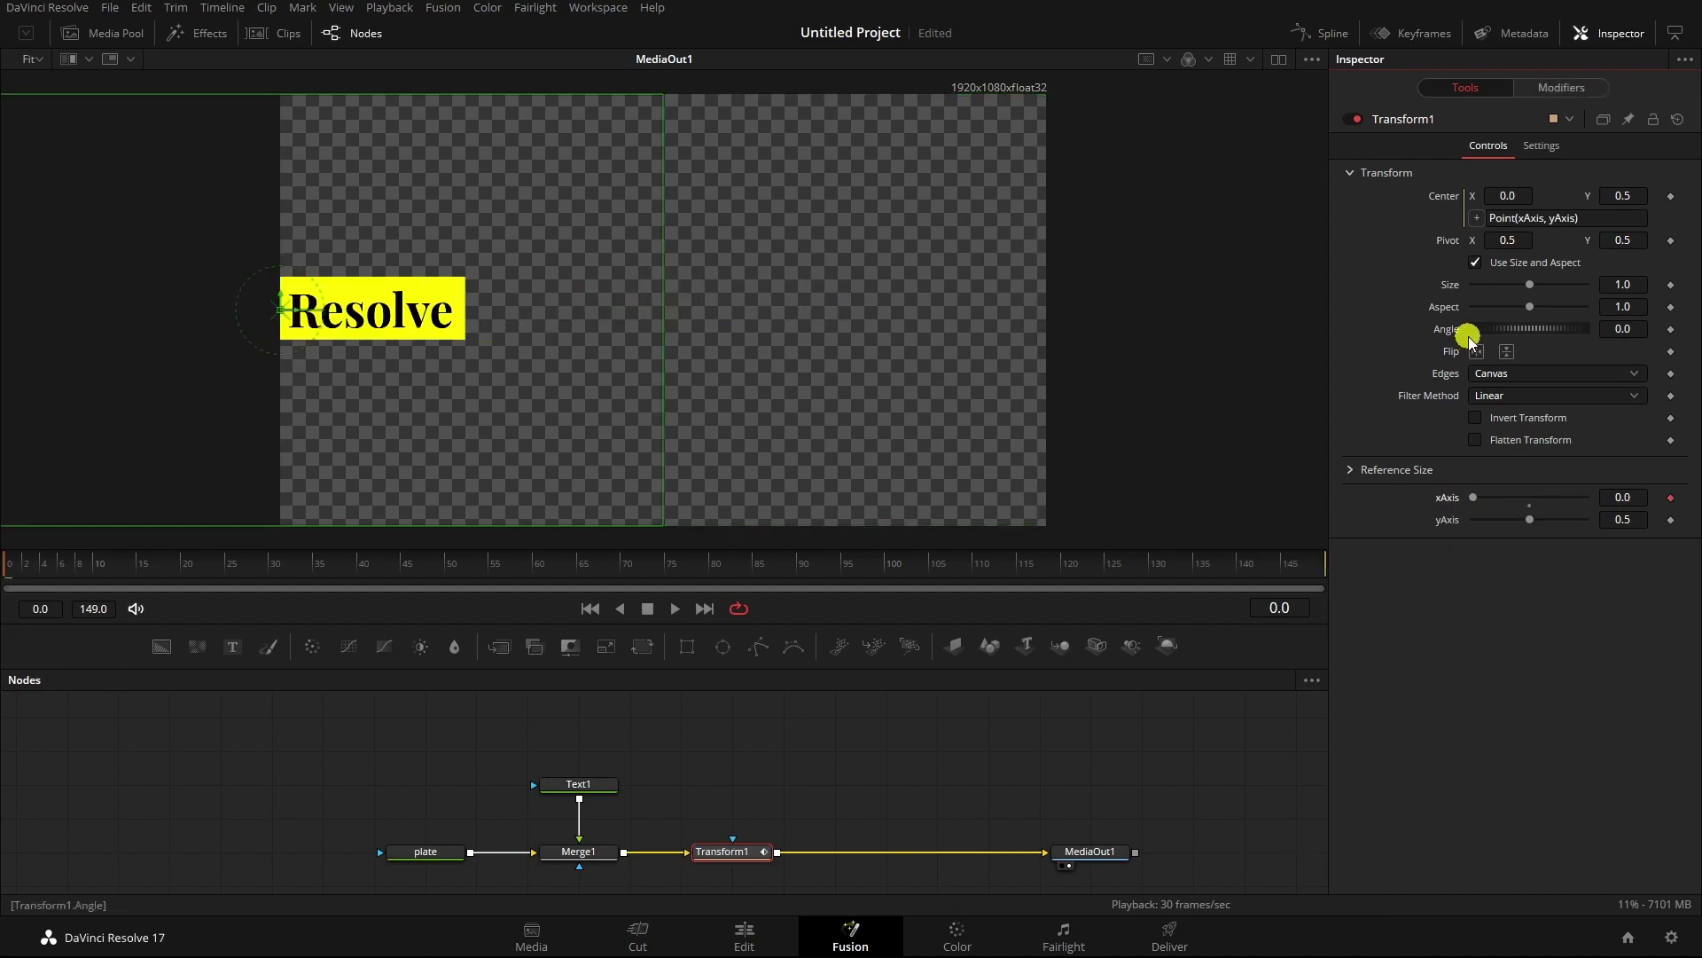
{"action": "left_click", "coordinate": [1558, 87]}
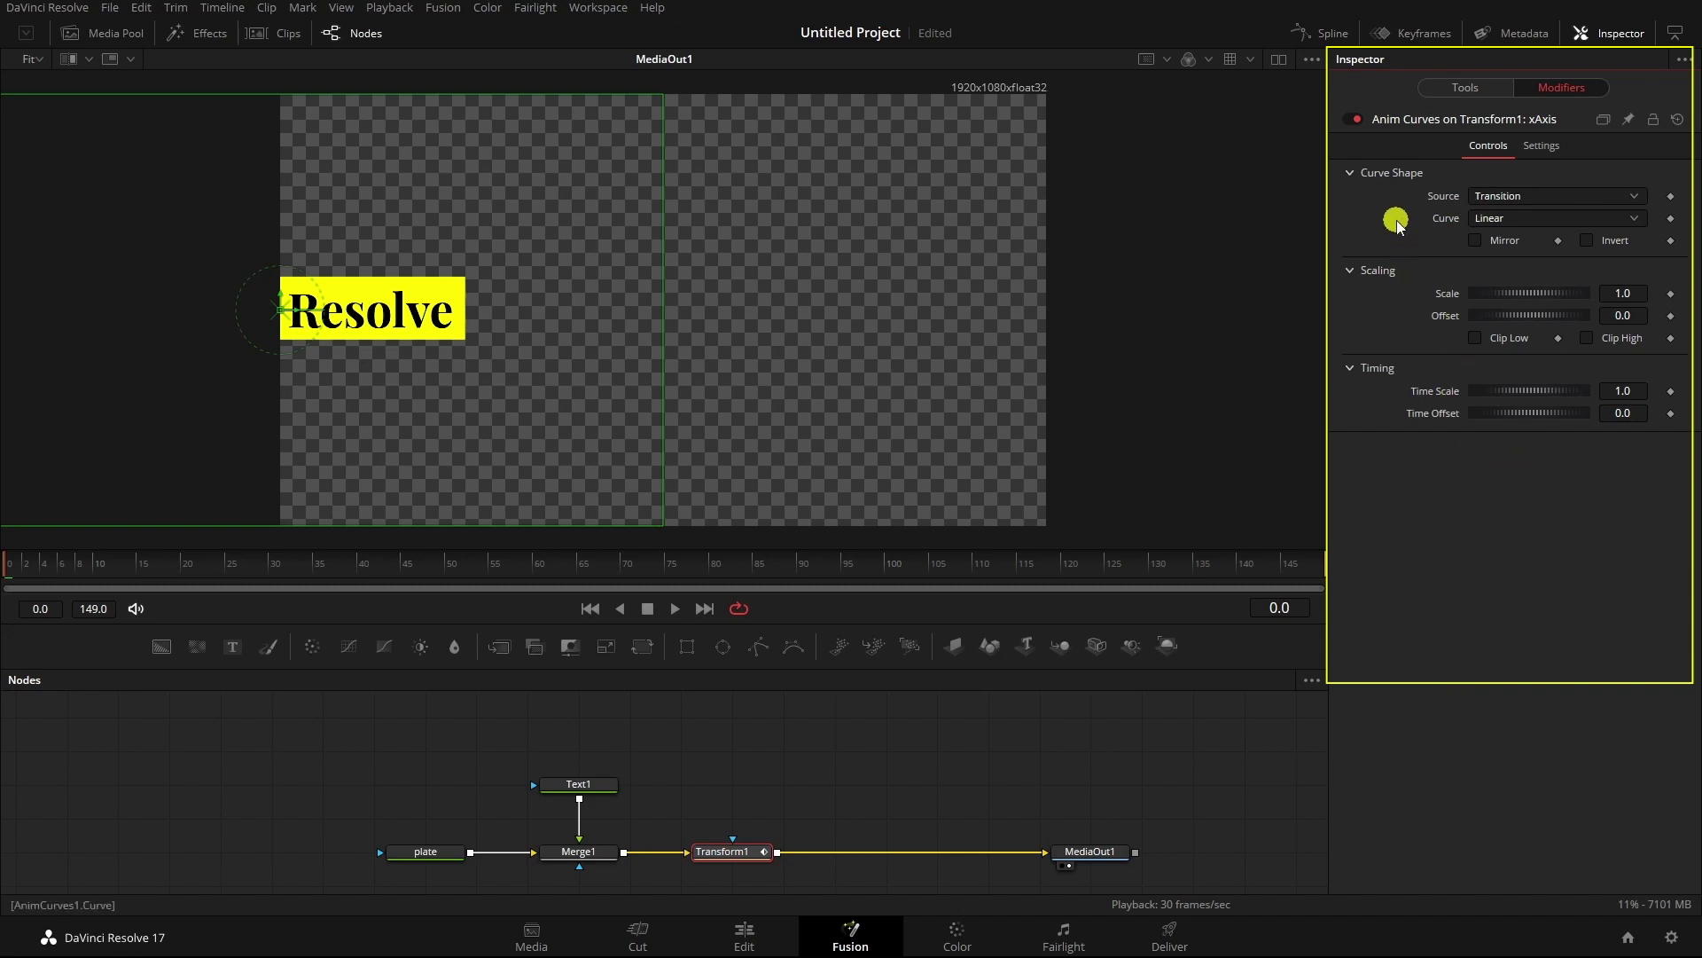
- Show the xAxis animation curve in an enlarged Spline editor and fit the whole curve in view
{"action": "left_click", "coordinate": [1334, 33]}
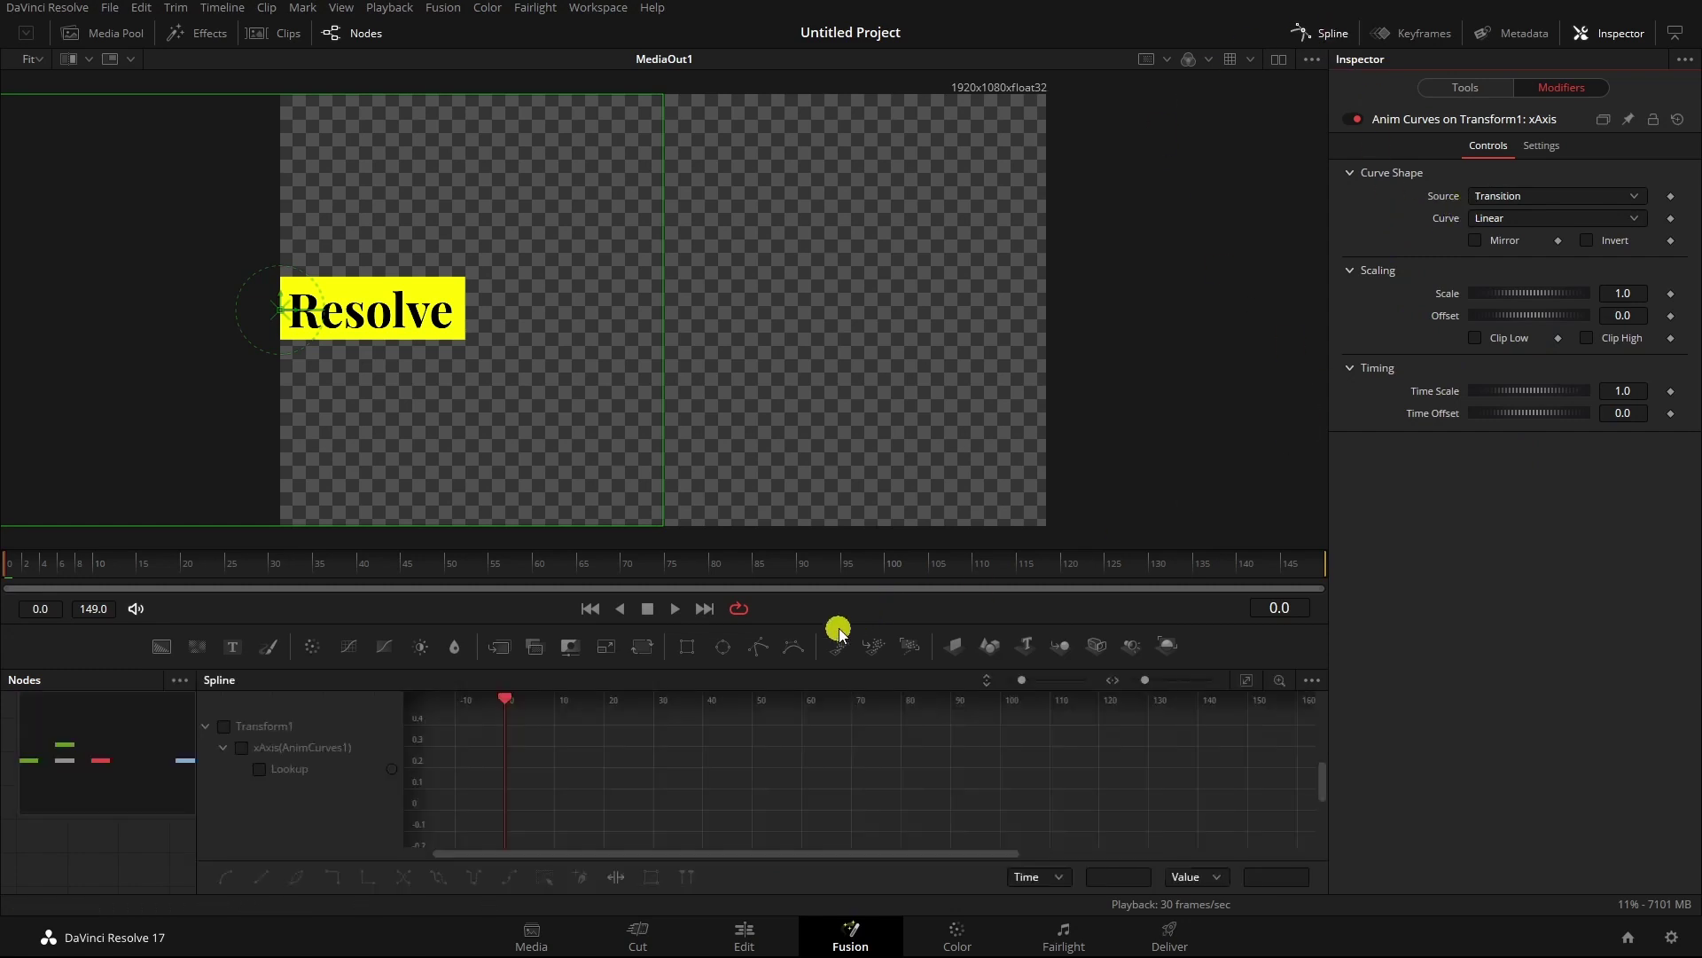
{"action": "left_click_drag", "start_coordinate": [836, 619], "coordinate": [824, 382]}
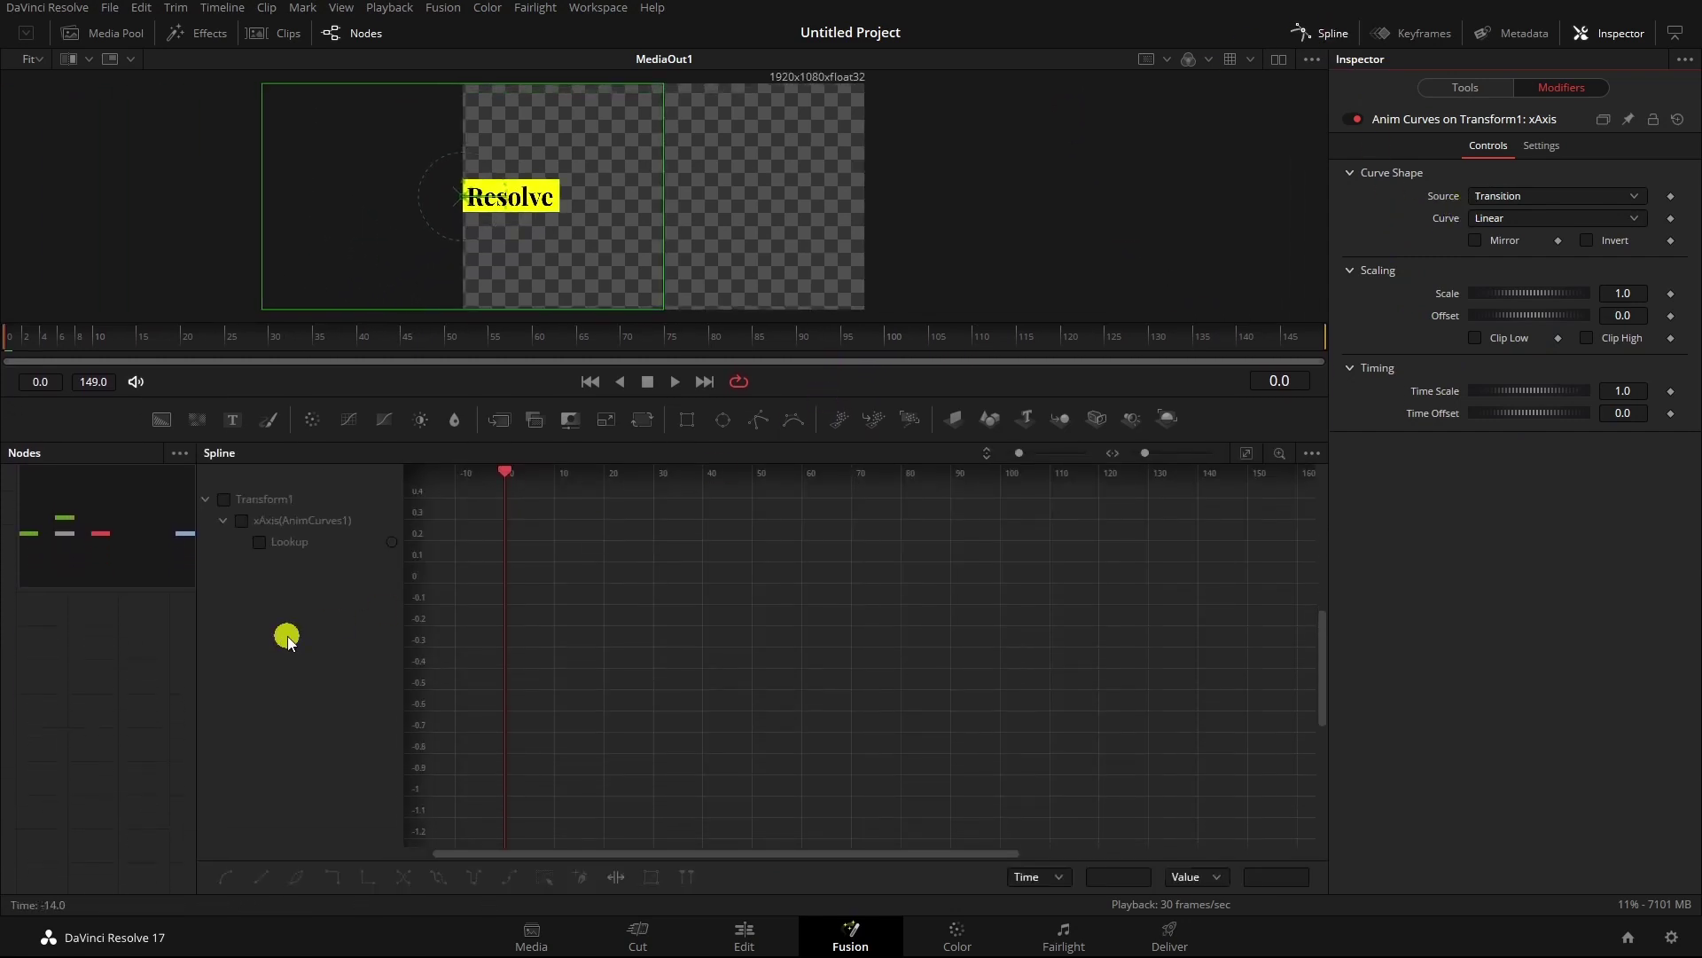
{"action": "left_click_drag", "start_coordinate": [193, 639], "coordinate": [125, 638]}
{"action": "left_click", "coordinate": [177, 520]}
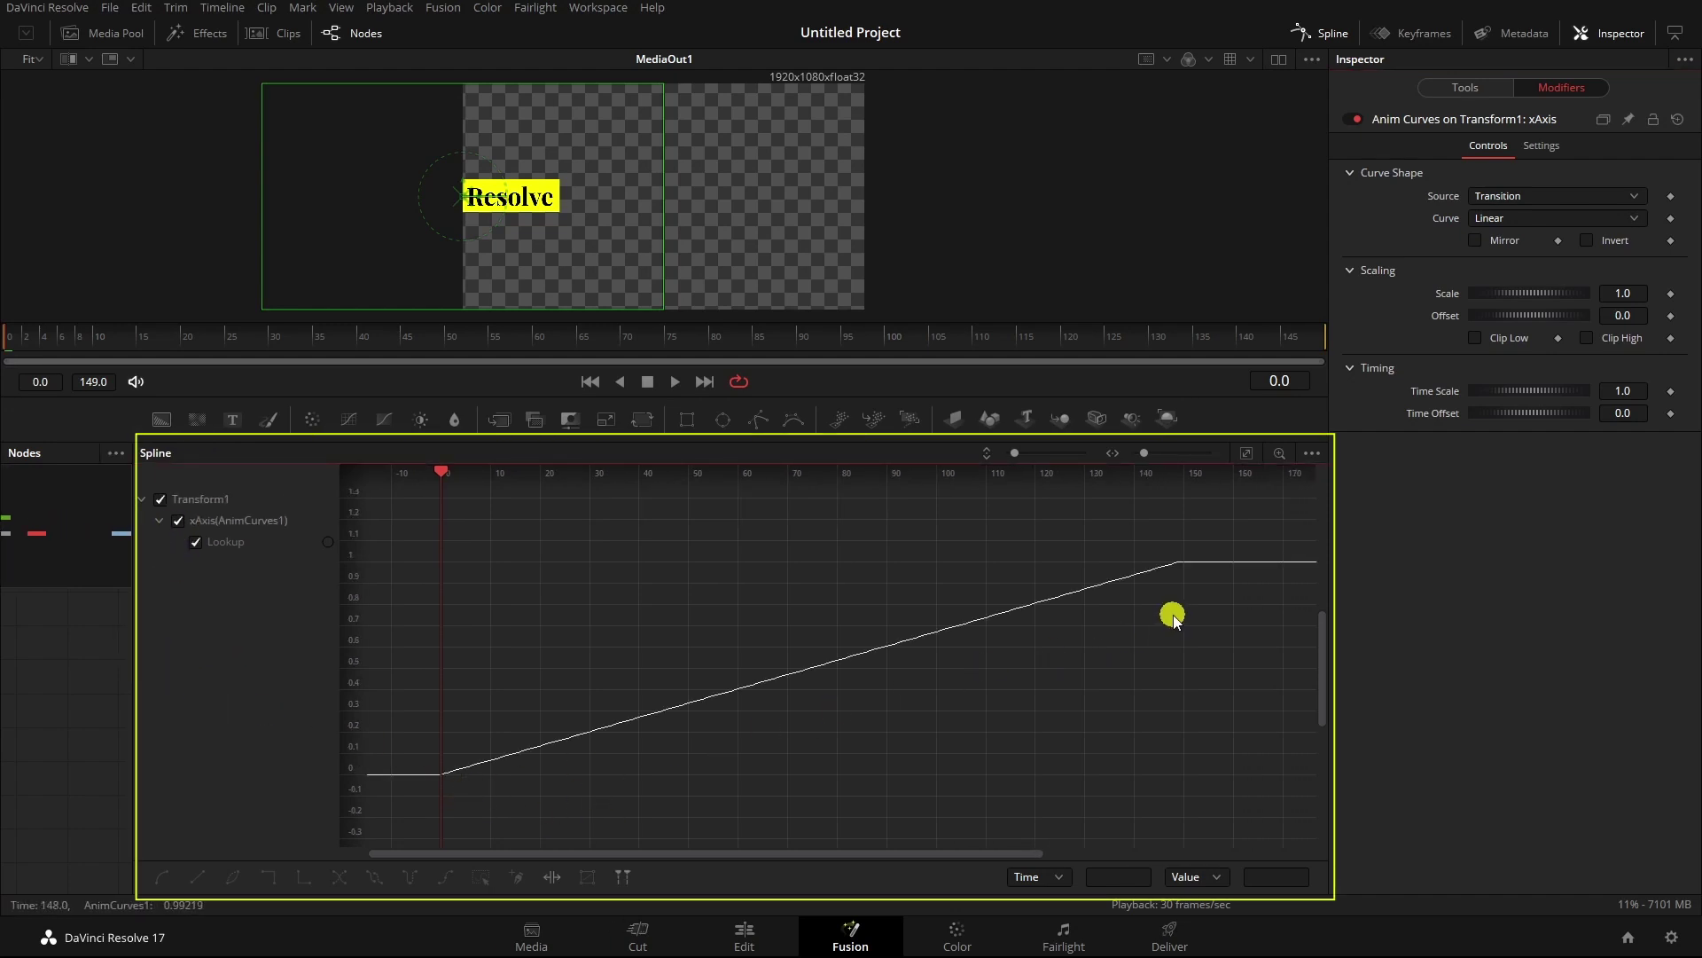
{"action": "left_click", "coordinate": [1246, 452]}
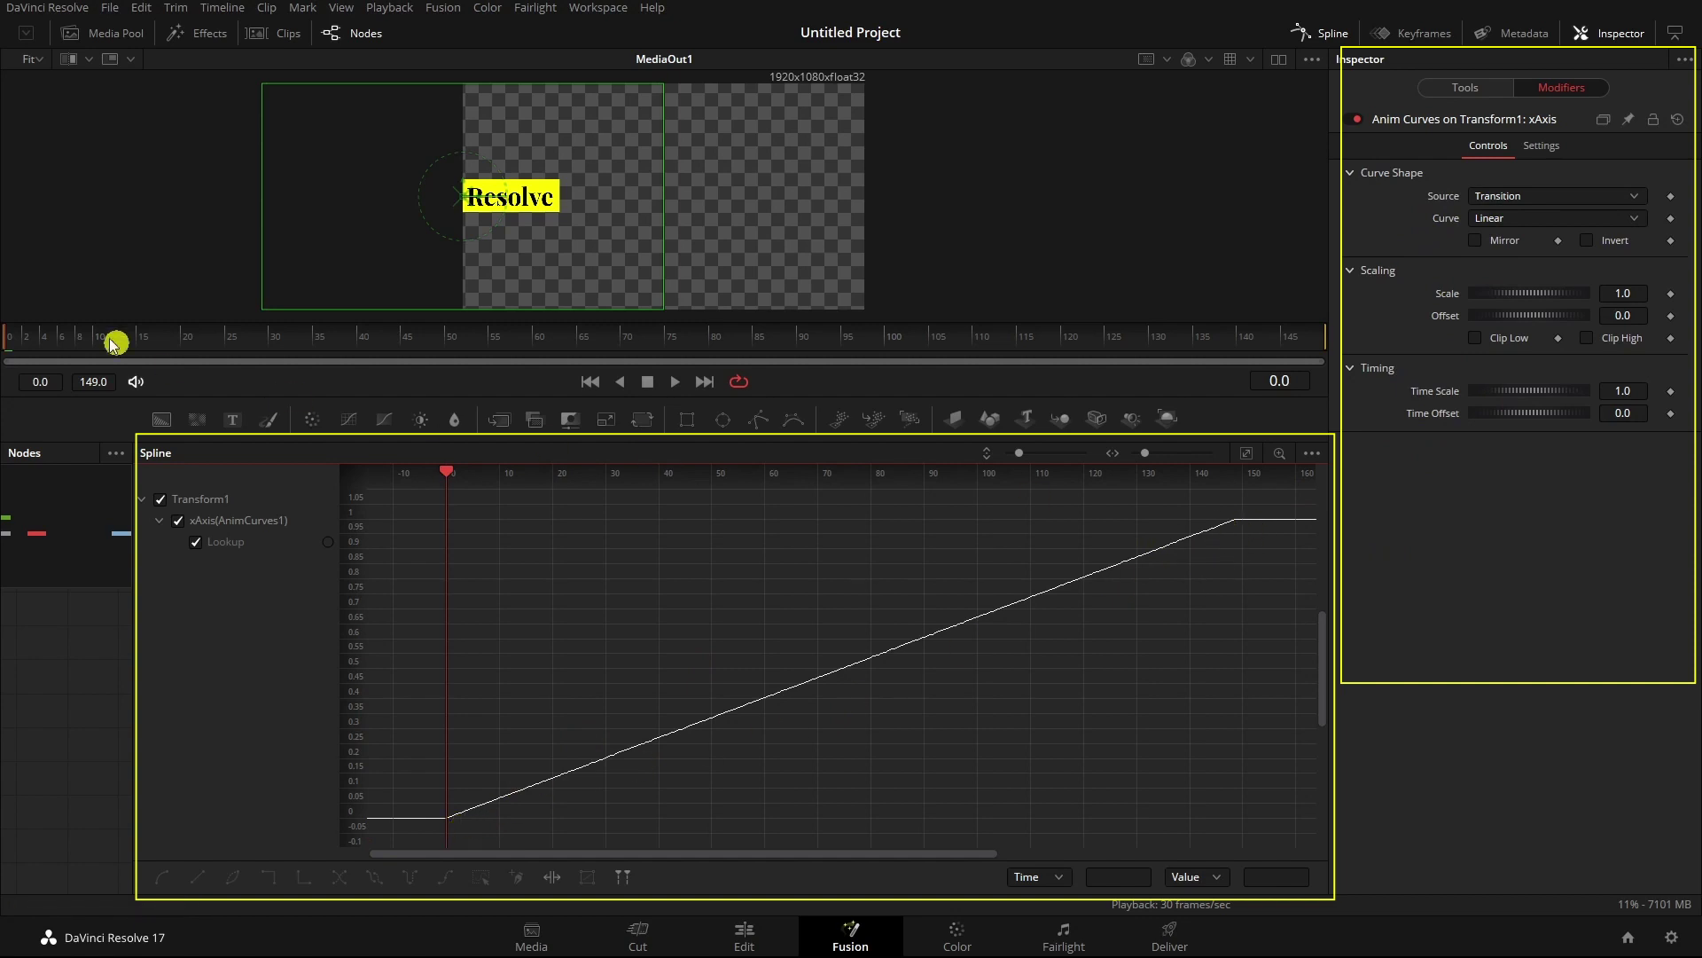
- Set the Anim Curves source to Duration and move the playhead to frame 1
{"action": "left_click", "coordinate": [1516, 196]}
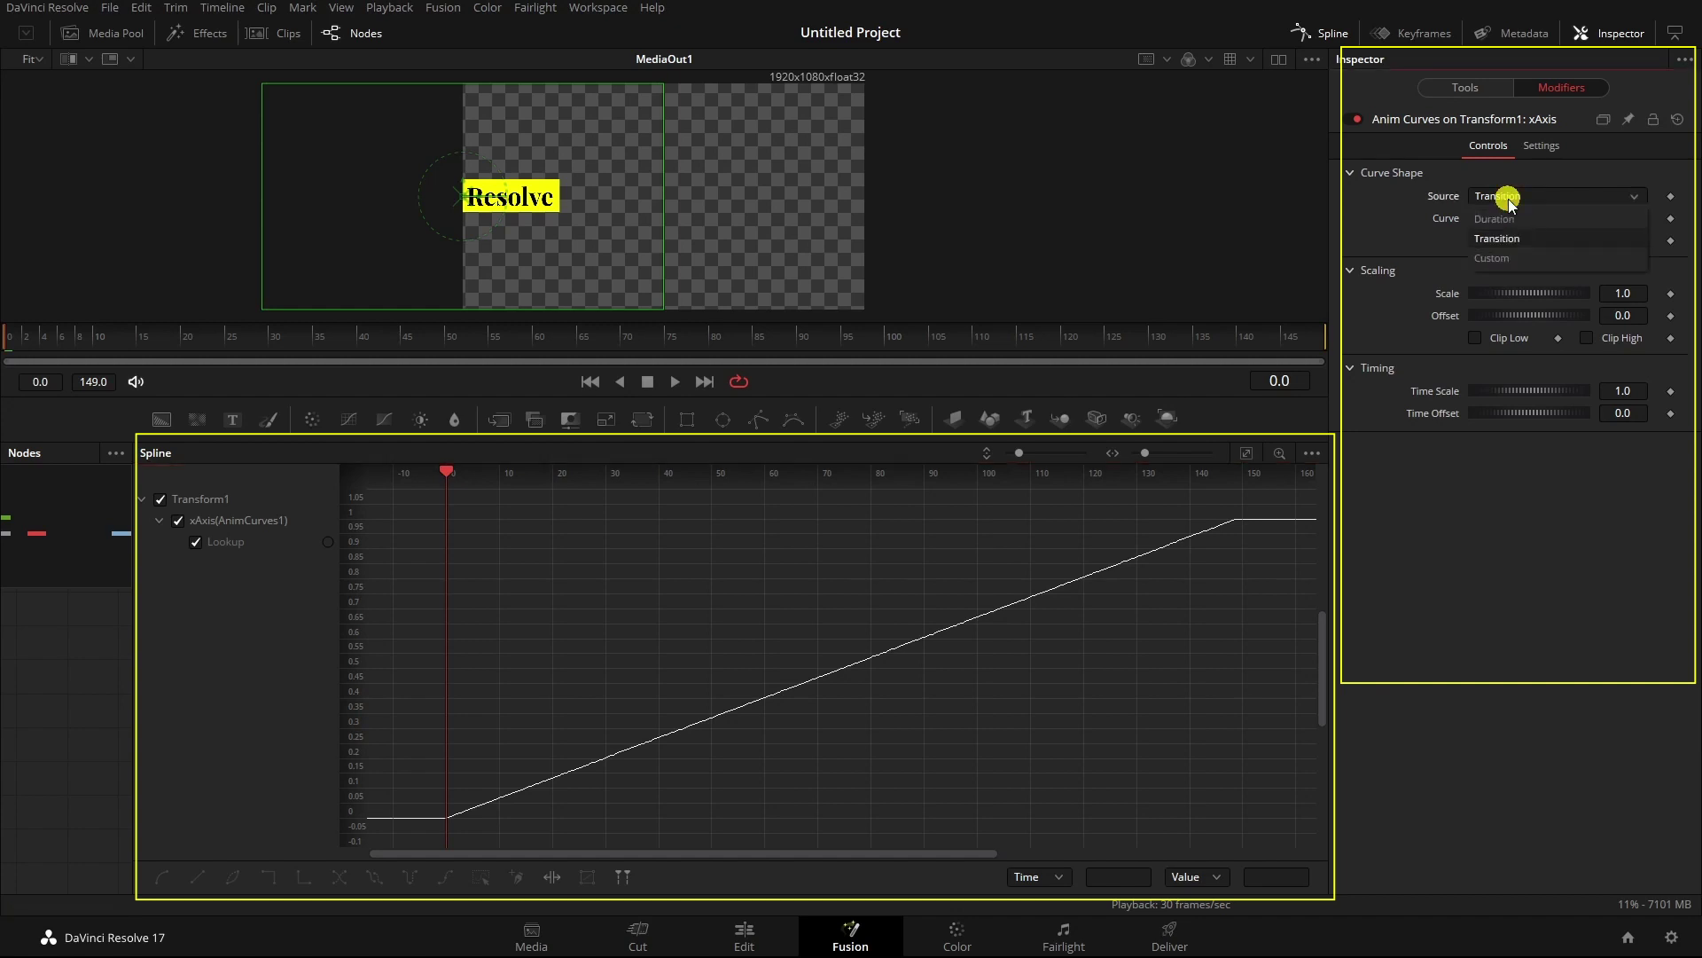
{"action": "left_click", "coordinate": [1505, 217]}
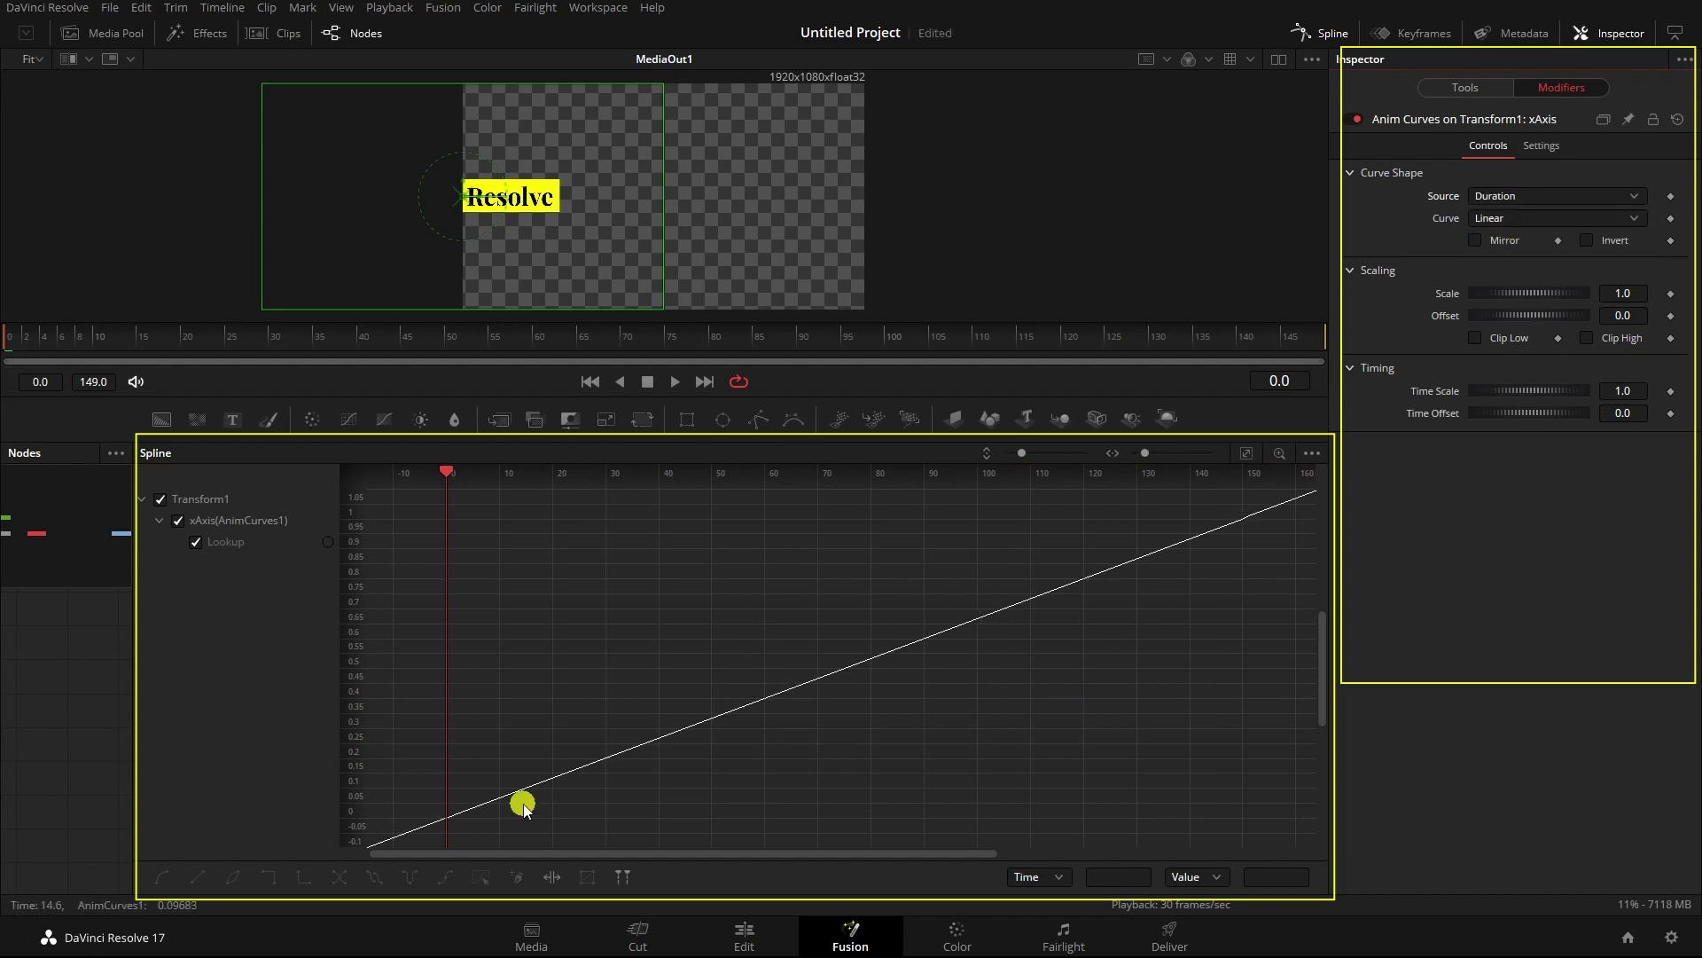
{"action": "left_click", "coordinate": [1248, 453]}
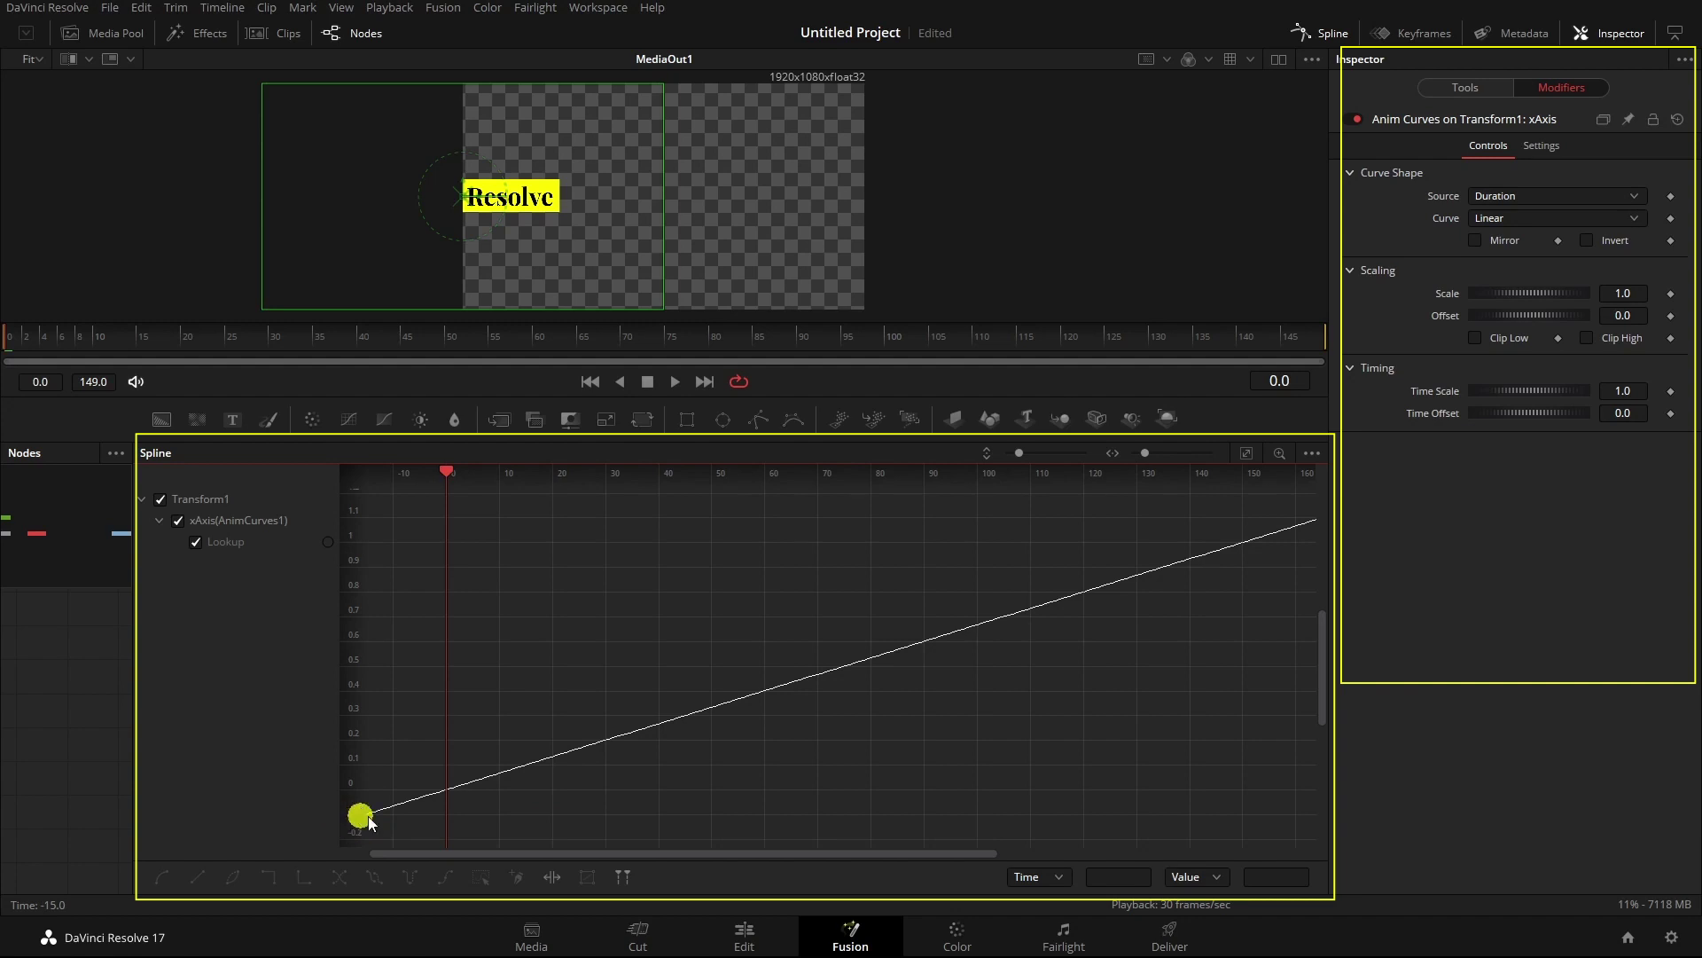
{"action": "mouse_move", "coordinate": [446, 471]}
{"action": "left_mouse_down"}
{"action": "mouse_move", "coordinate": [467, 470]}
{"action": "mouse_move", "coordinate": [452, 470]}
{"action": "left_mouse_up"}
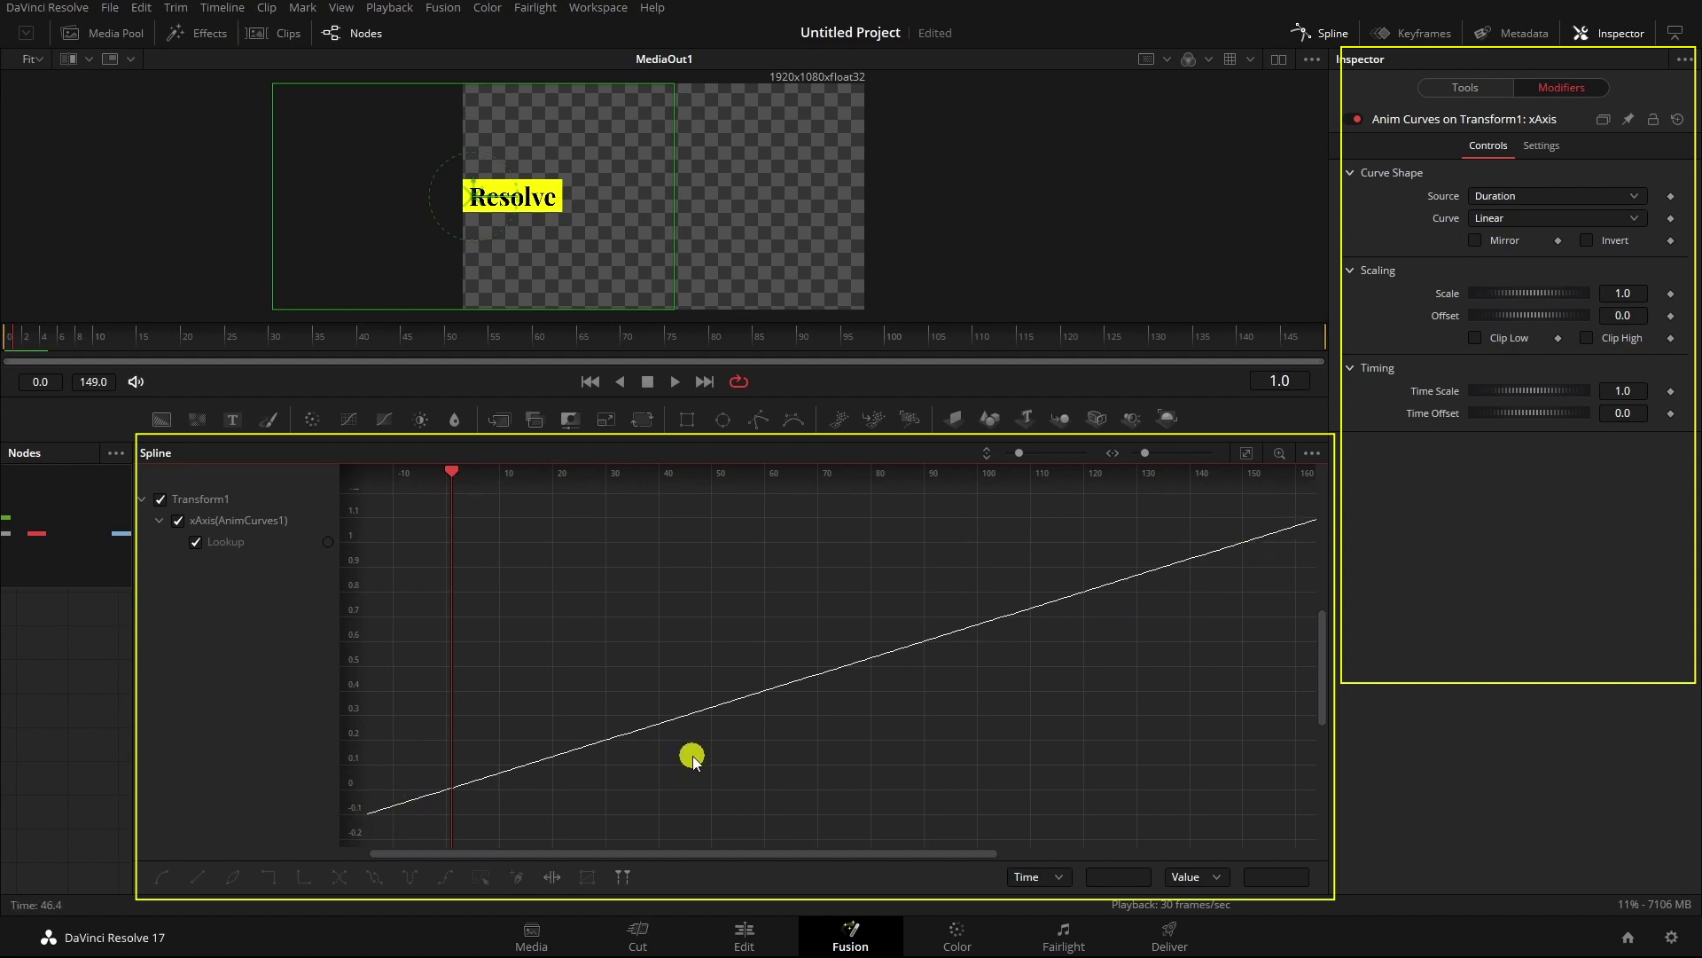
- Set the xAxis curve type to Easing and its Out easing to Sine
{"action": "left_click", "coordinate": [1632, 220]}
{"action": "left_click", "coordinate": [1518, 260]}
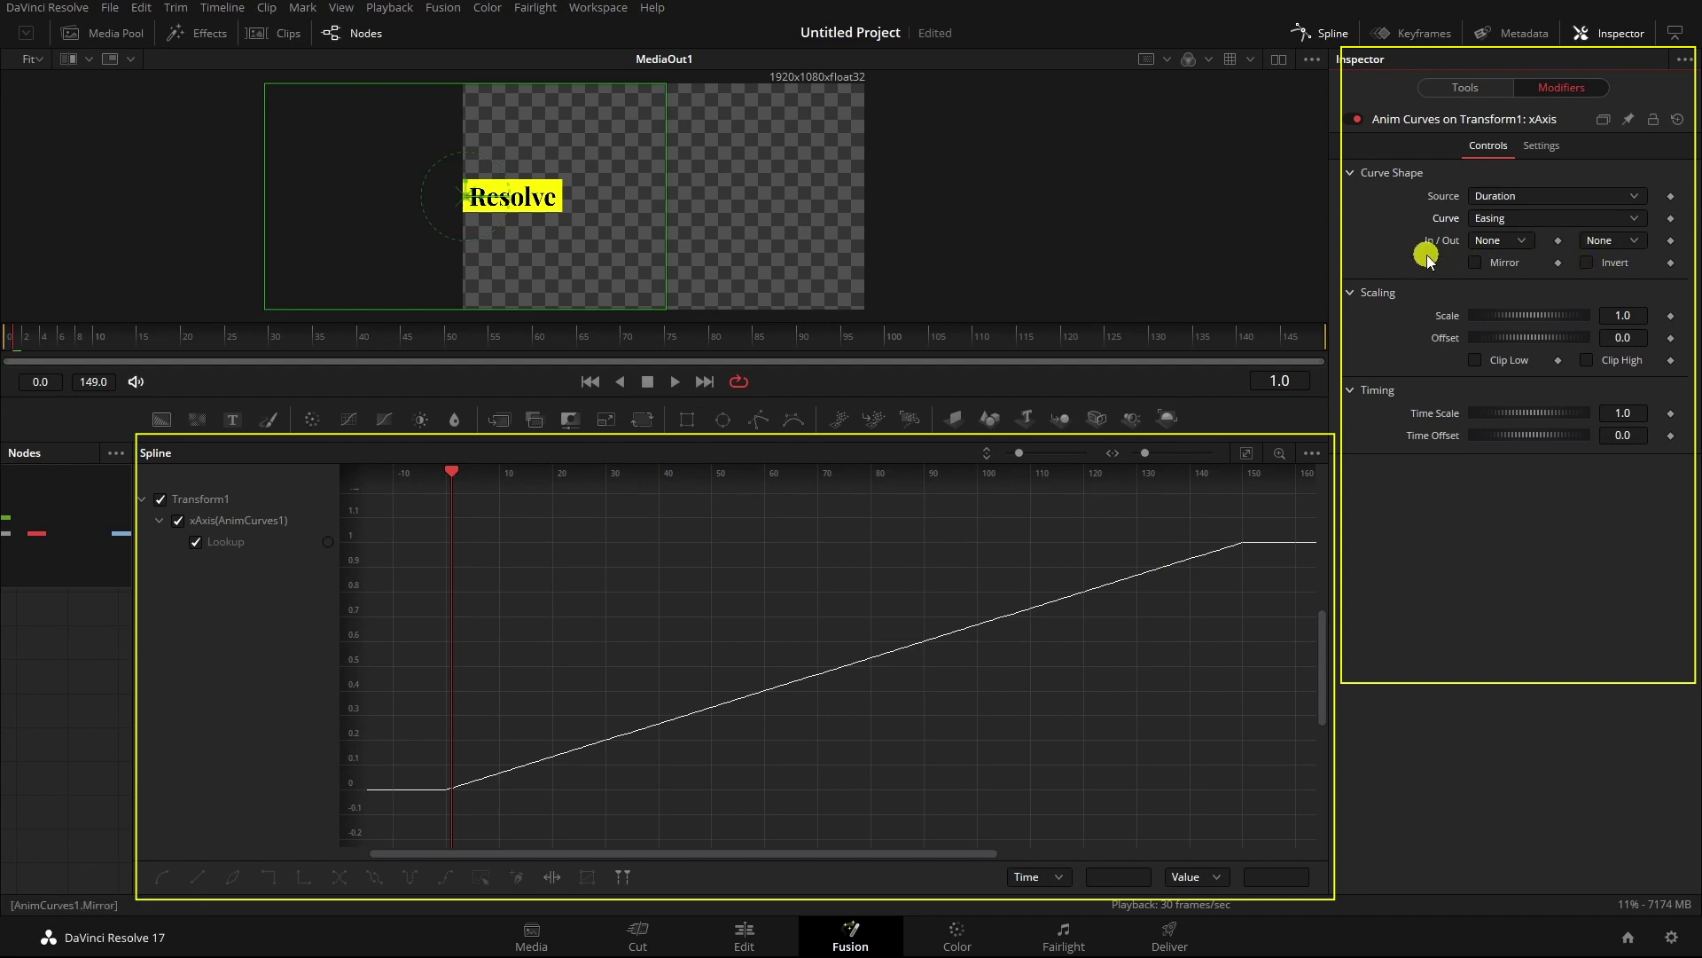
{"action": "left_click_drag", "start_coordinate": [406, 736], "coordinate": [518, 833]}
{"action": "left_click_drag", "start_coordinate": [1202, 519], "coordinate": [1284, 589]}
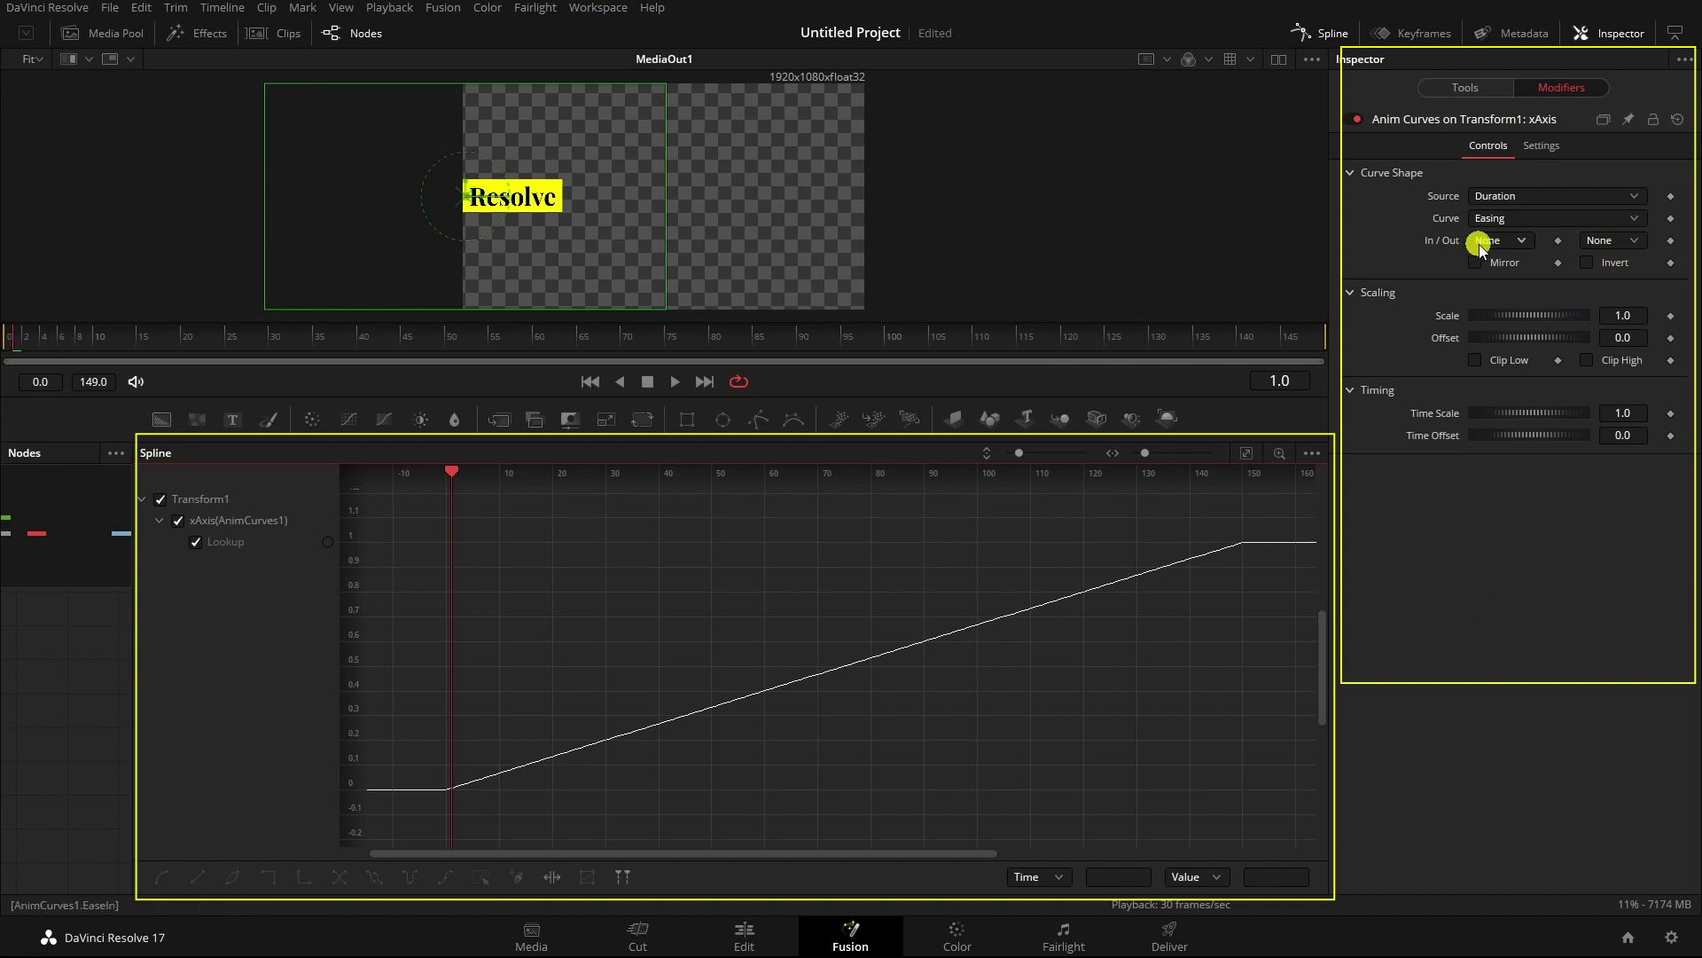
{"action": "left_click", "coordinate": [1634, 241]}
{"action": "left_click", "coordinate": [1601, 282]}
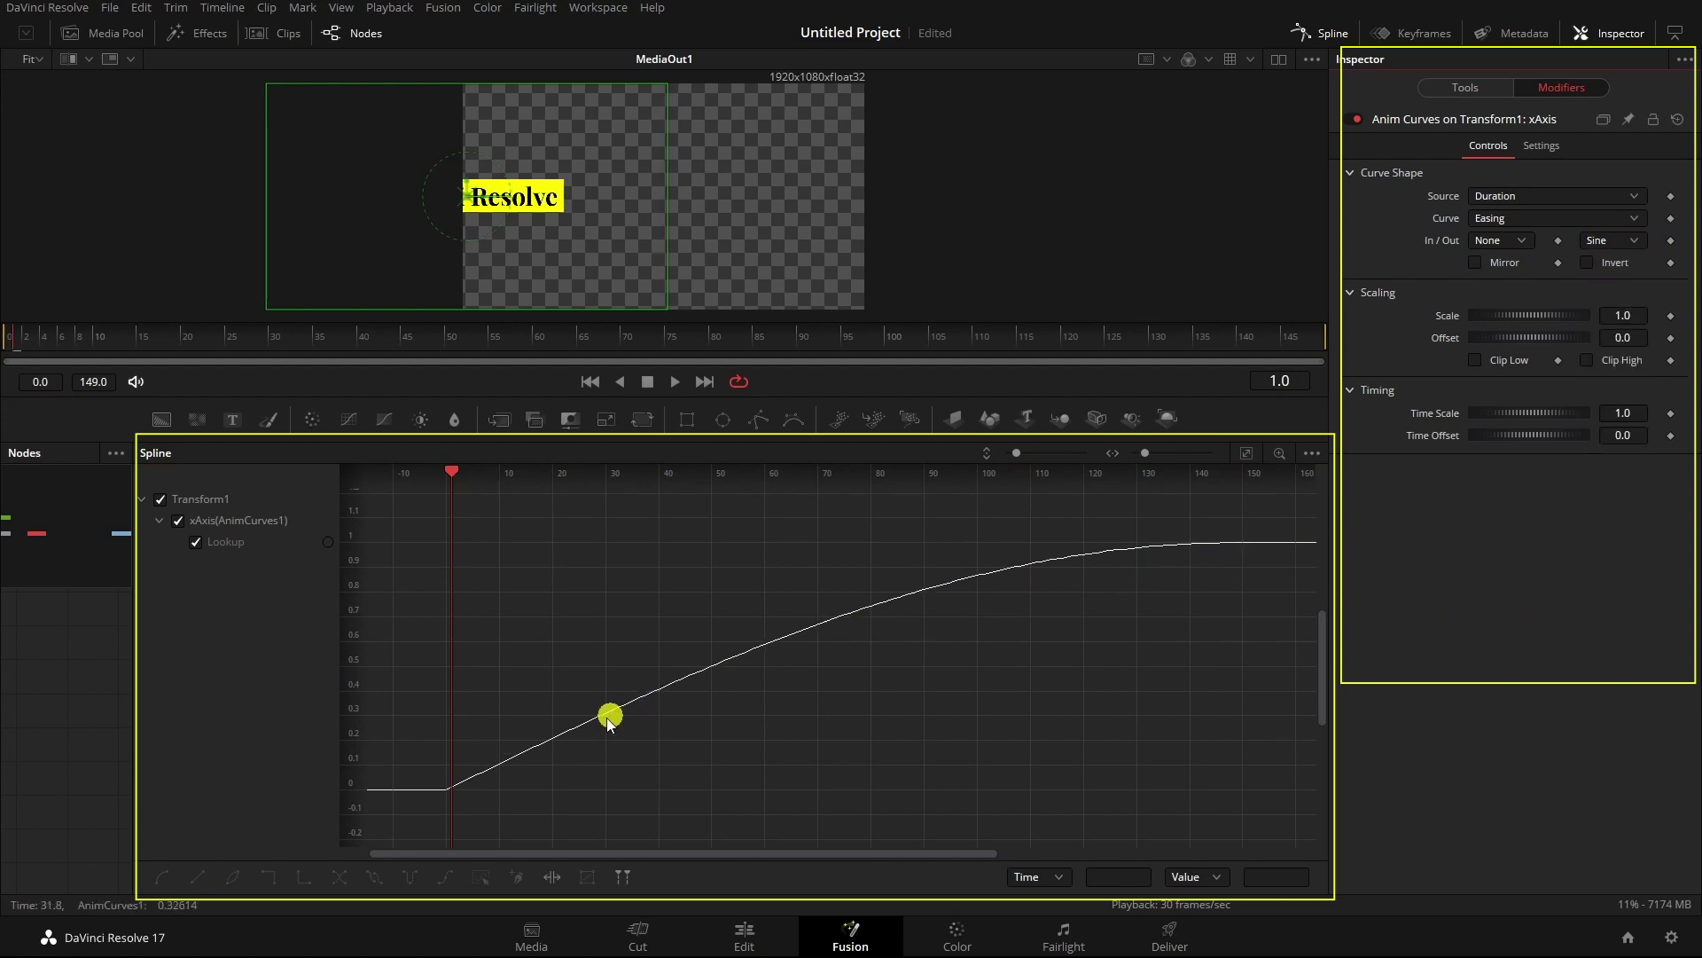
- Try the Quad, Cubic and Quart options for the Out easing and compare the resulting curve shapes
{"action": "left_click", "coordinate": [1646, 245]}
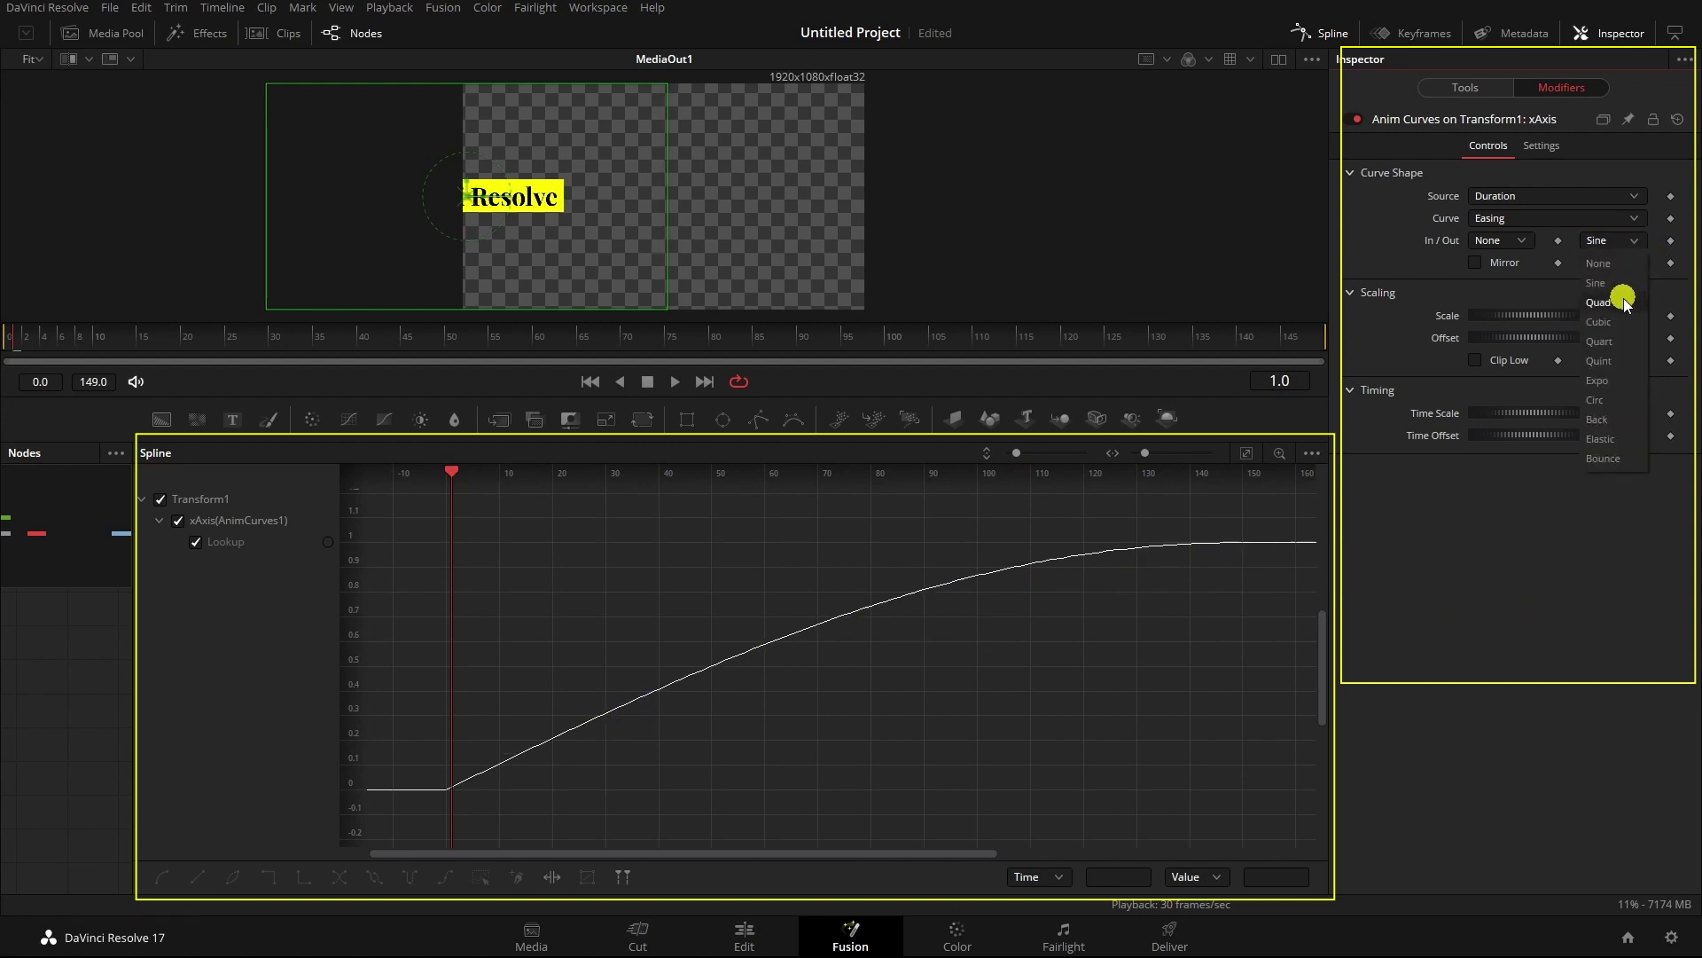
{"action": "left_click", "coordinate": [1626, 304]}
{"action": "left_click", "coordinate": [1626, 243]}
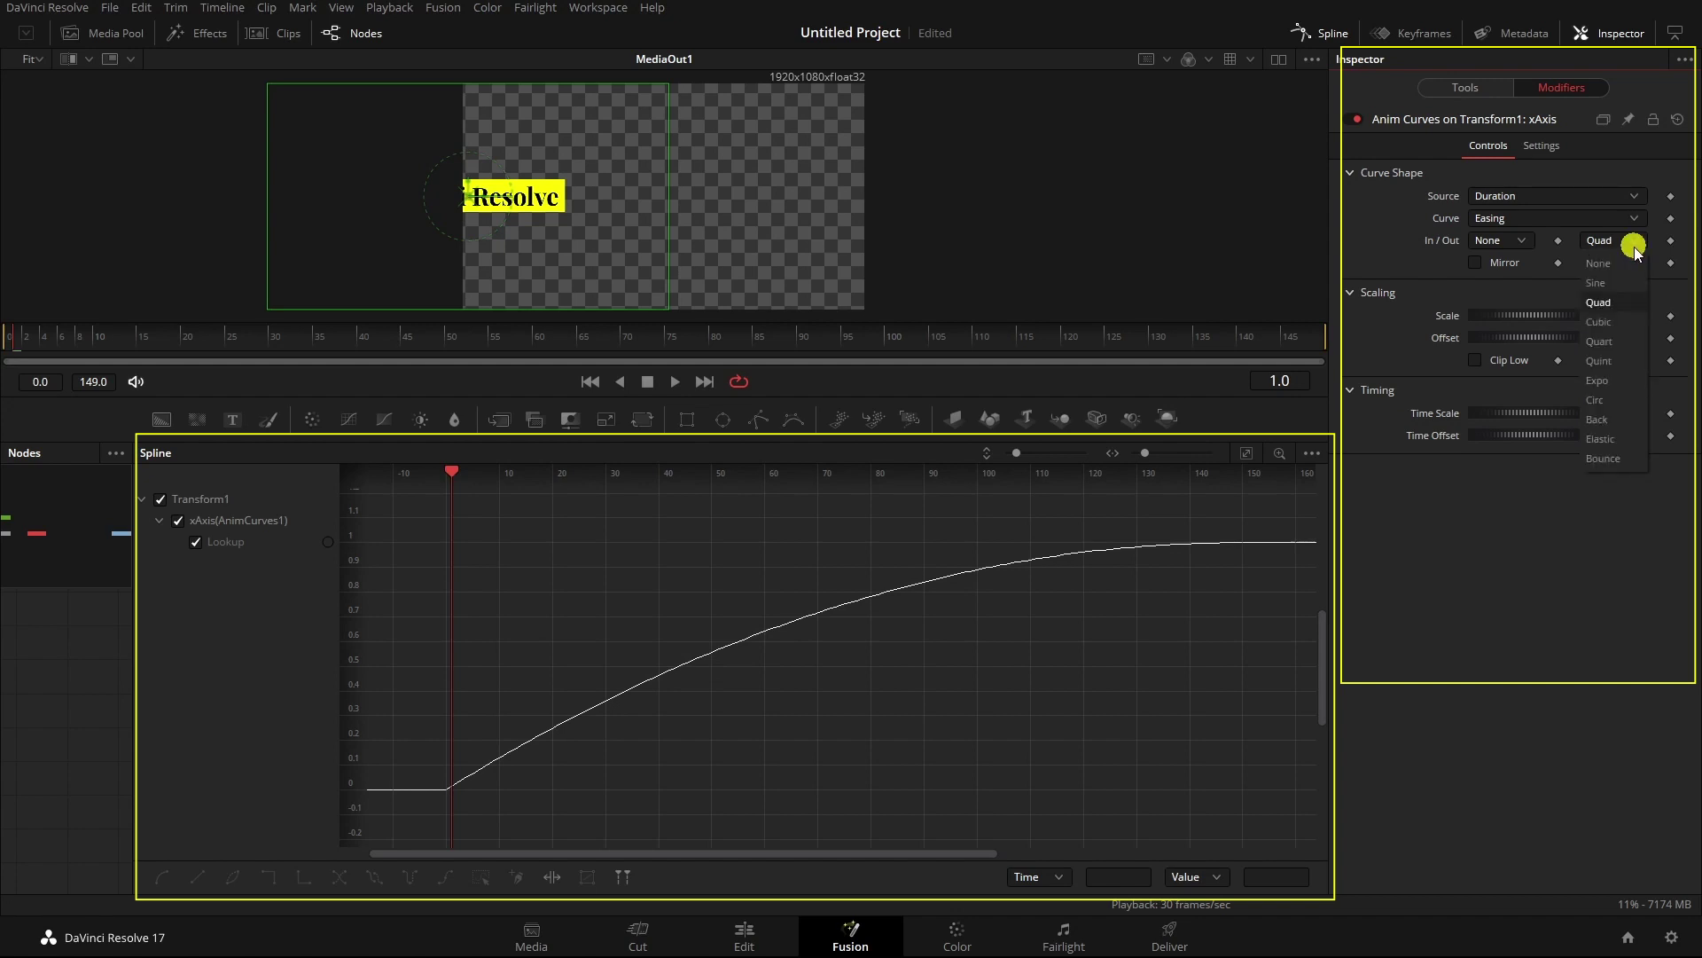
{"action": "left_click", "coordinate": [1619, 322]}
{"action": "left_click", "coordinate": [1634, 239]}
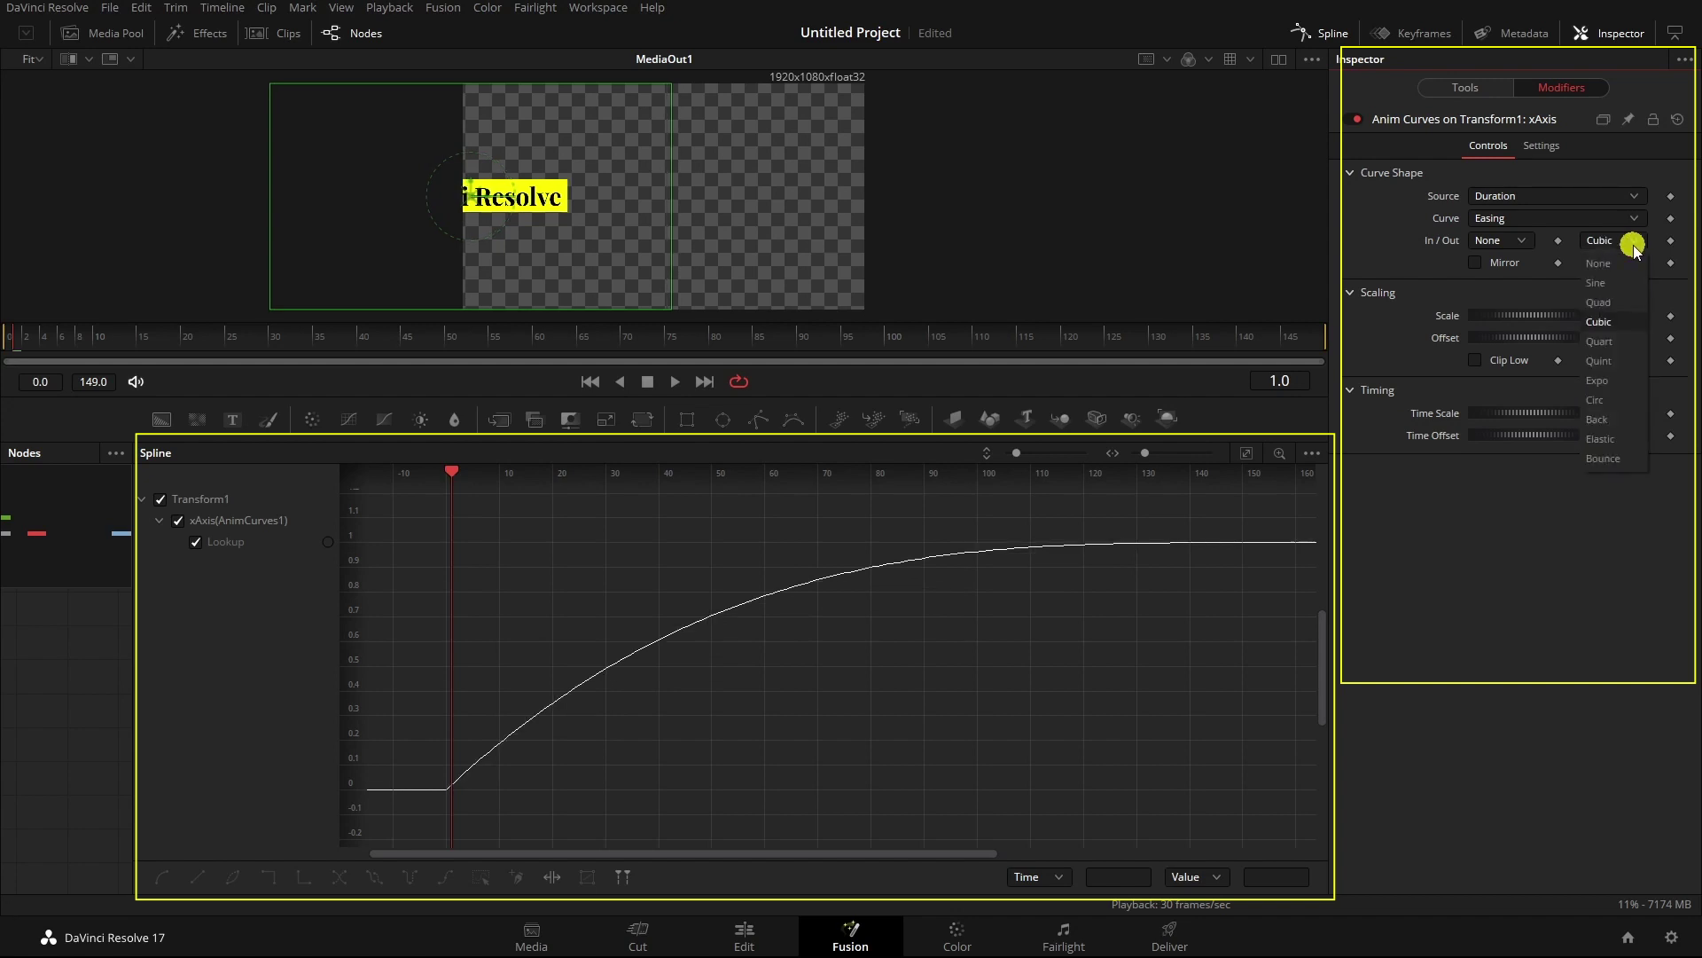
{"action": "left_click", "coordinate": [1624, 342]}
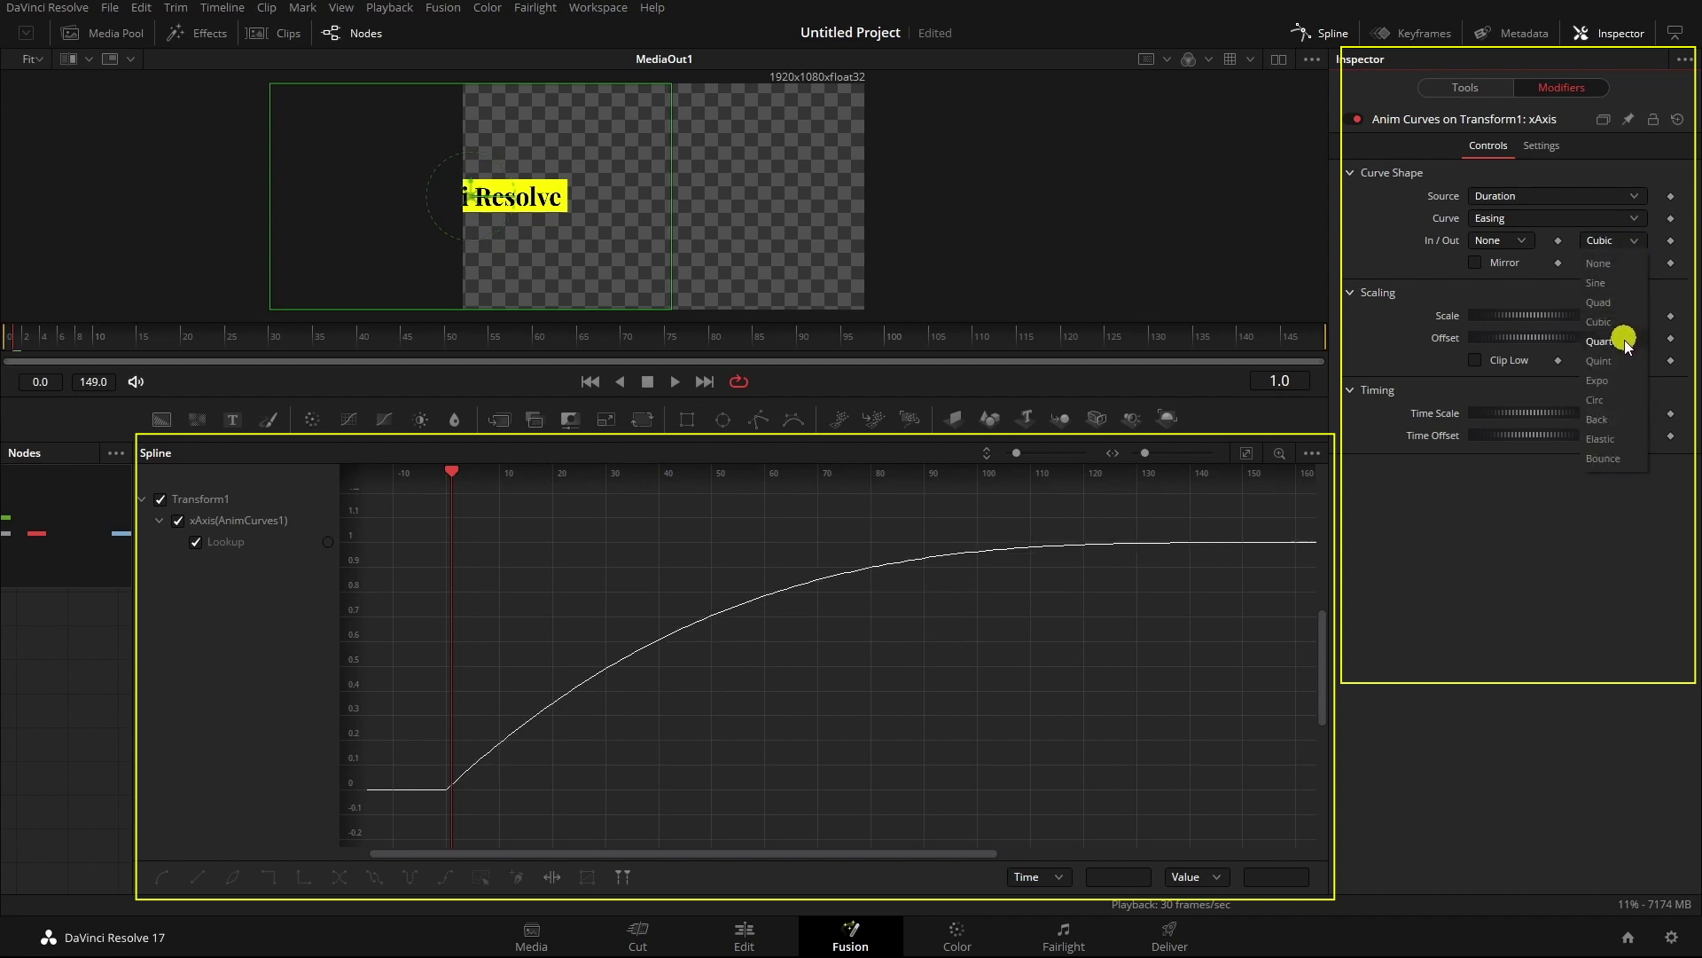
{"action": "left_click", "coordinate": [1634, 240]}
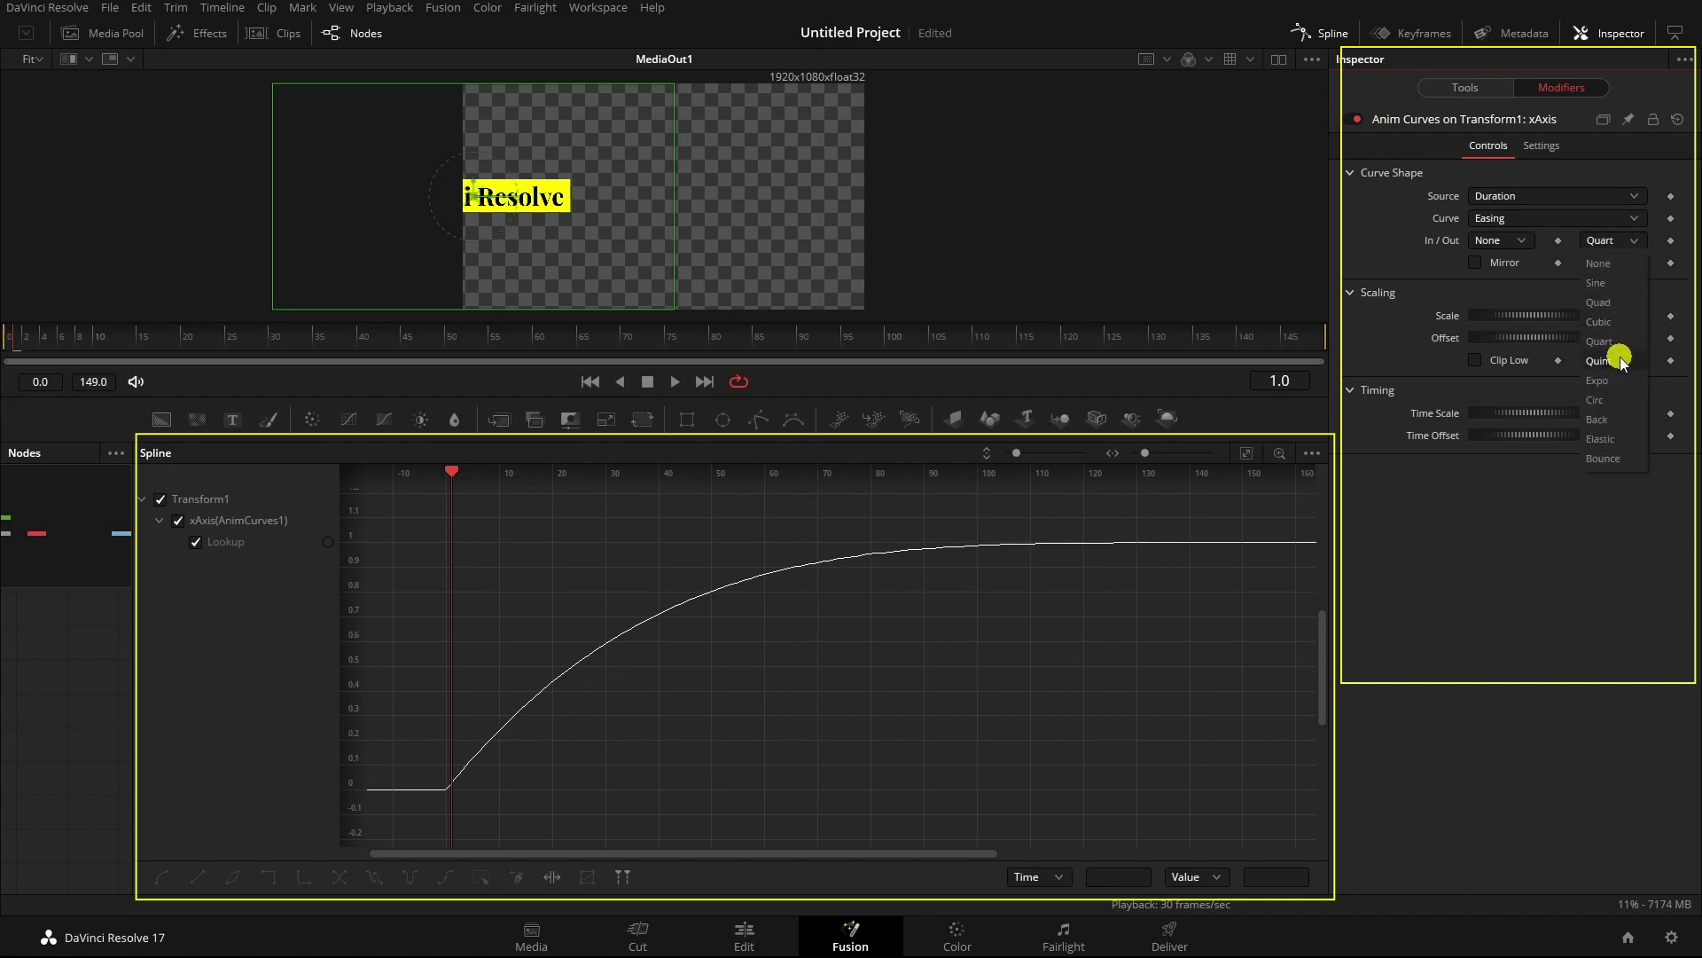
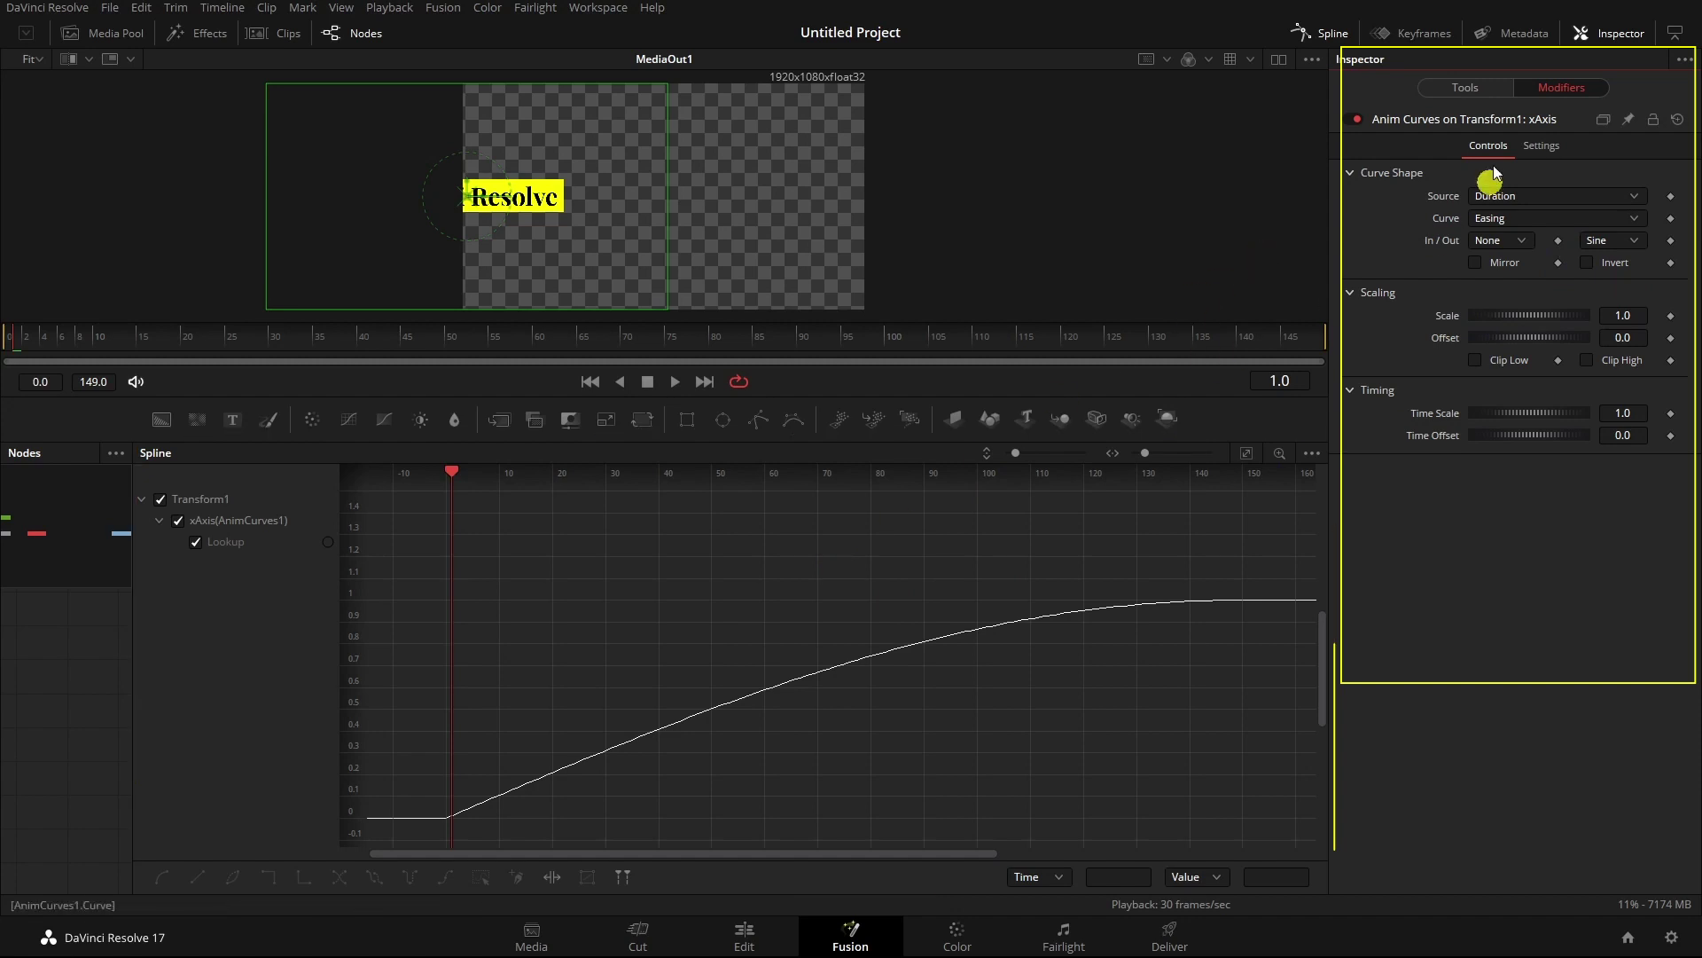
- Hide the Spline editor and enlarge the viewer, with the playhead back on the first frame
{"action": "left_click", "coordinate": [1334, 34]}
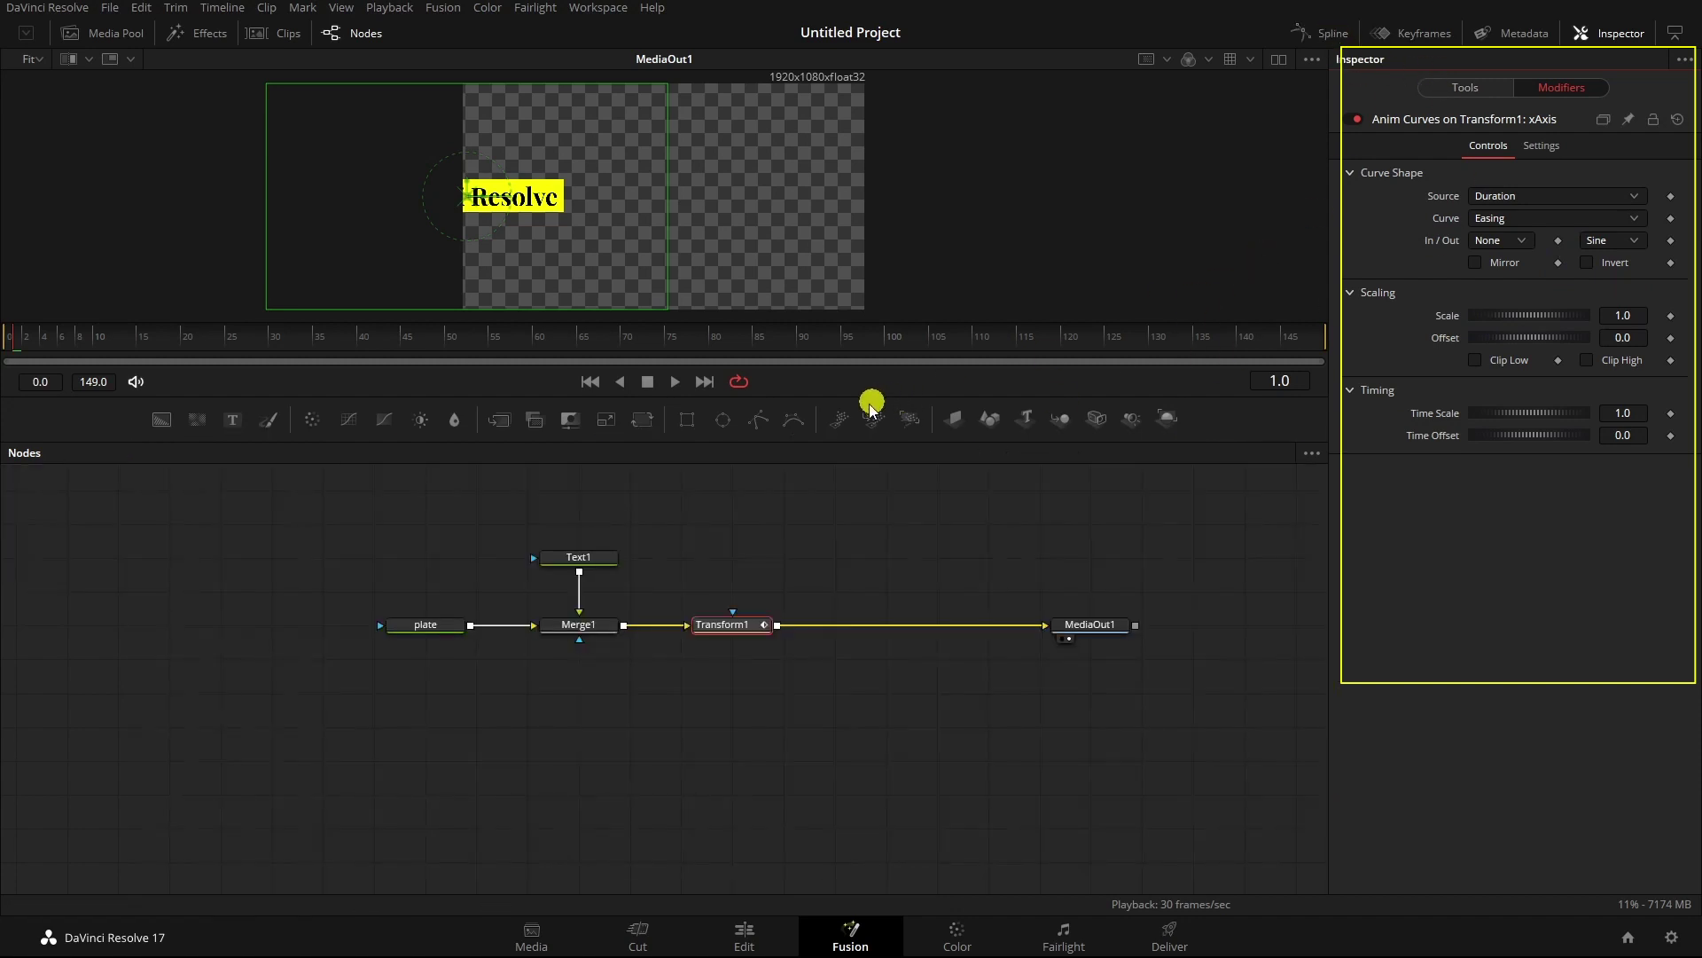
{"action": "left_click_drag", "start_coordinate": [867, 402], "coordinate": [828, 683]}
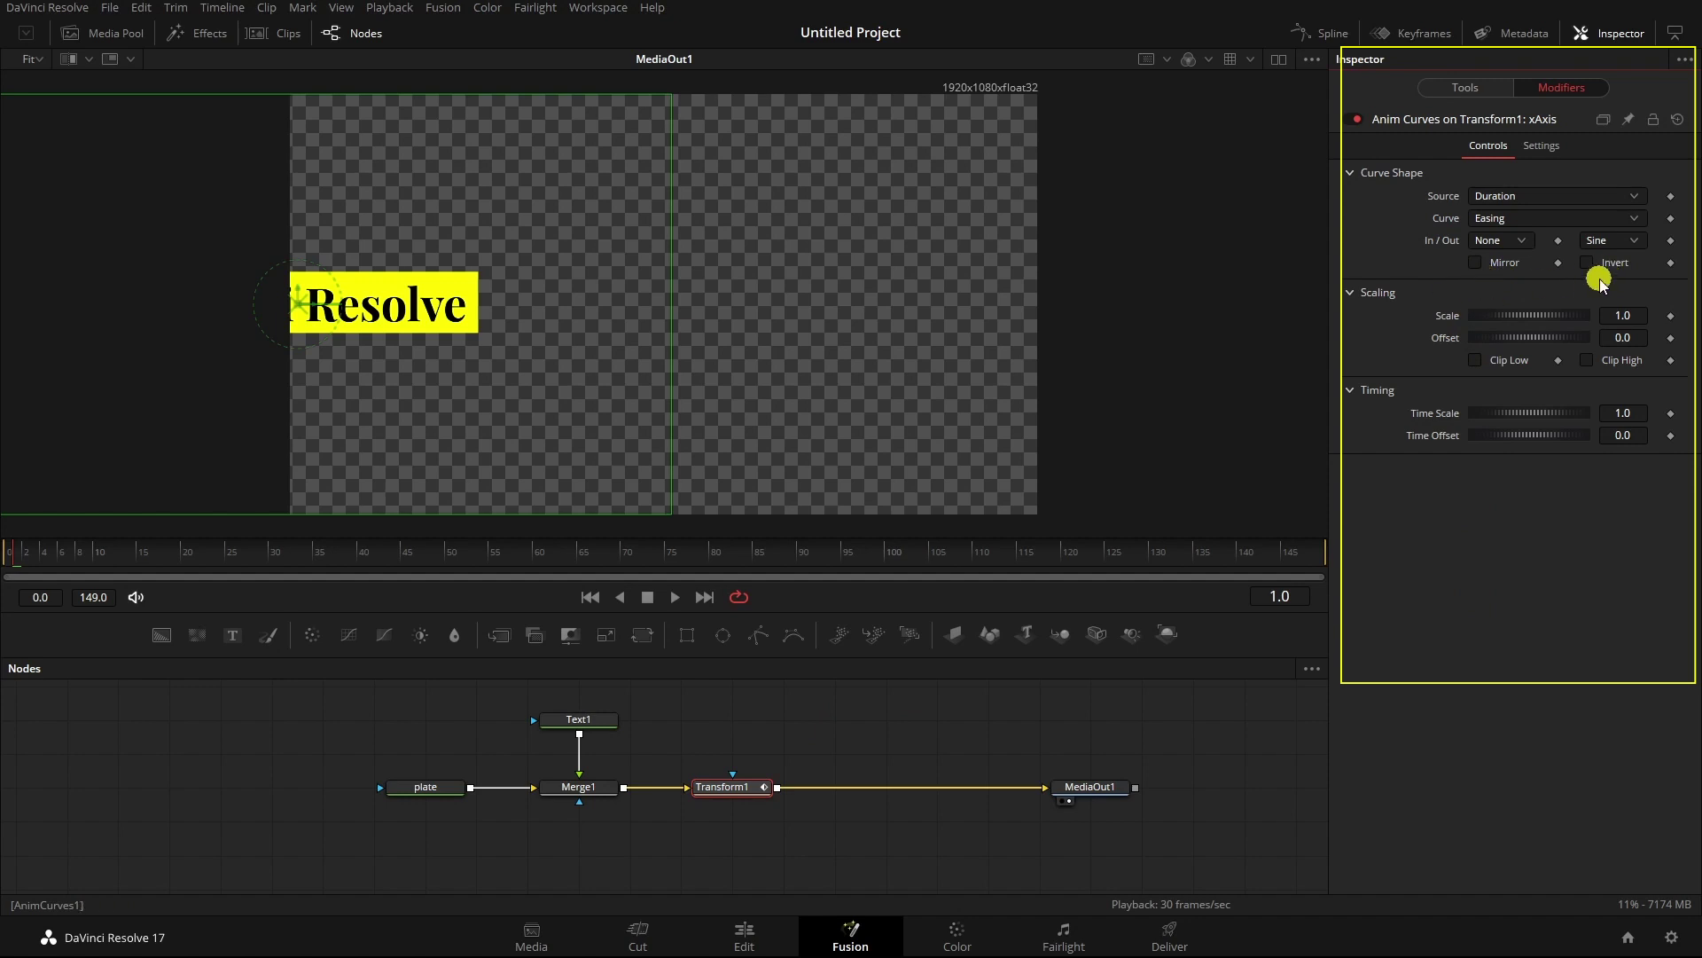
{"action": "left_click", "coordinate": [590, 597]}
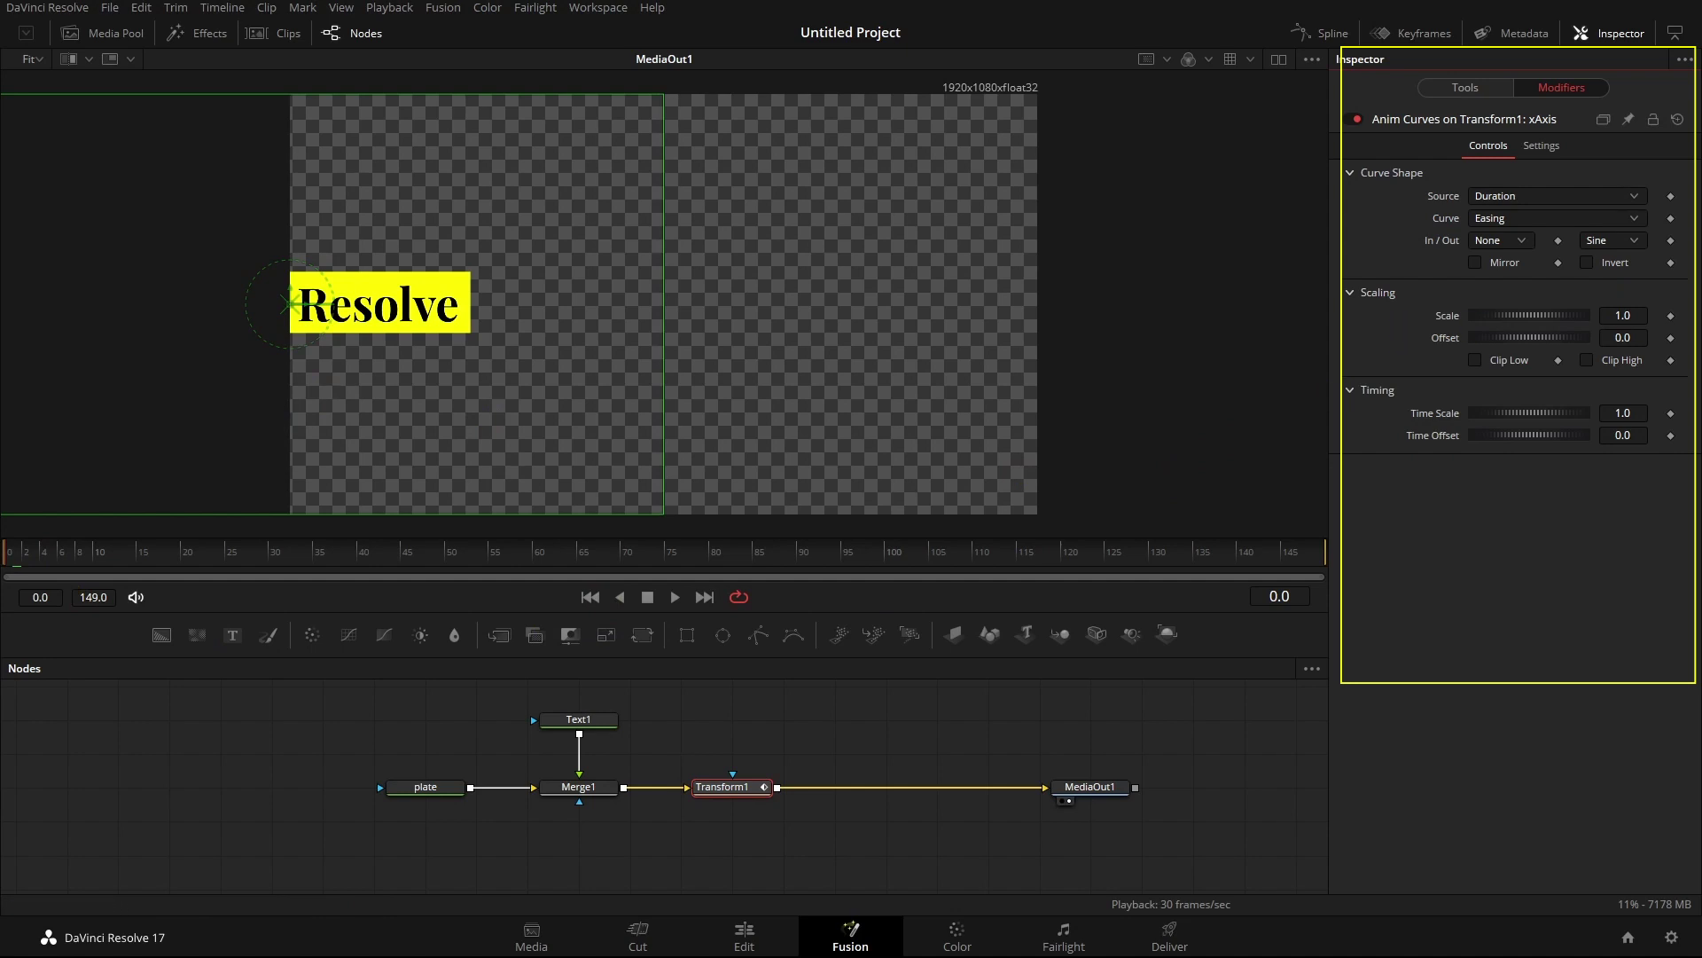
- Set the curve's scaling Offset to -0.5 and play the animation to check the title's movement
{"action": "left_click", "coordinate": [1516, 435]}
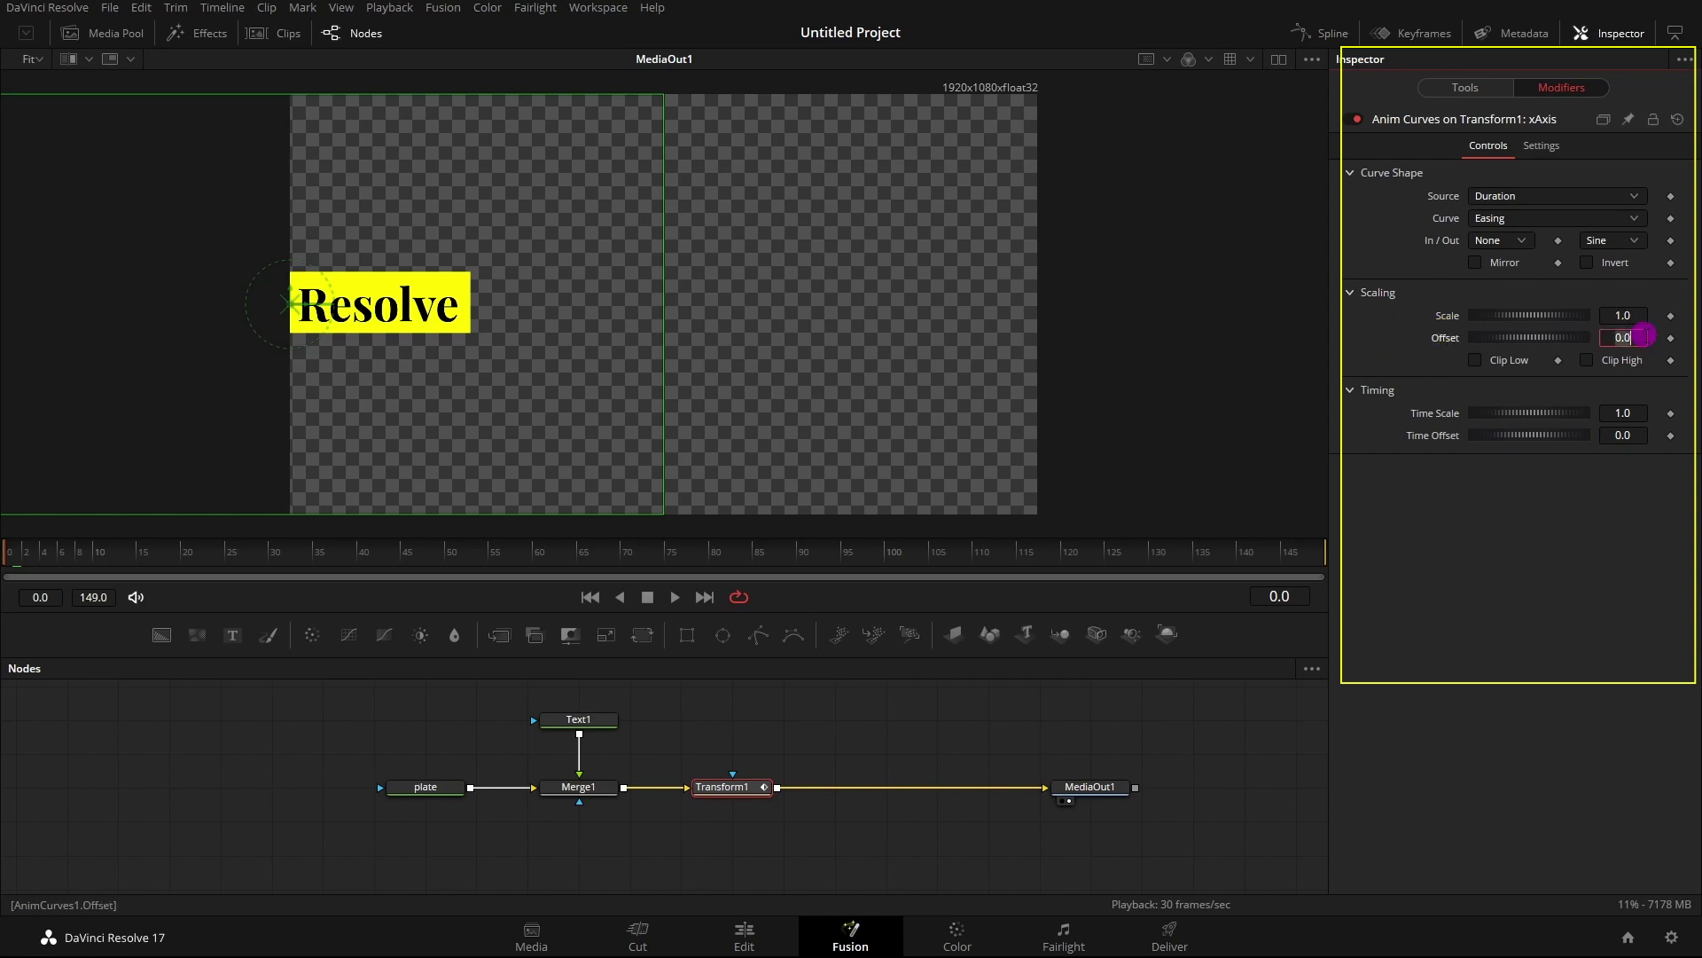
{"action": "type", "text": "-.5"}
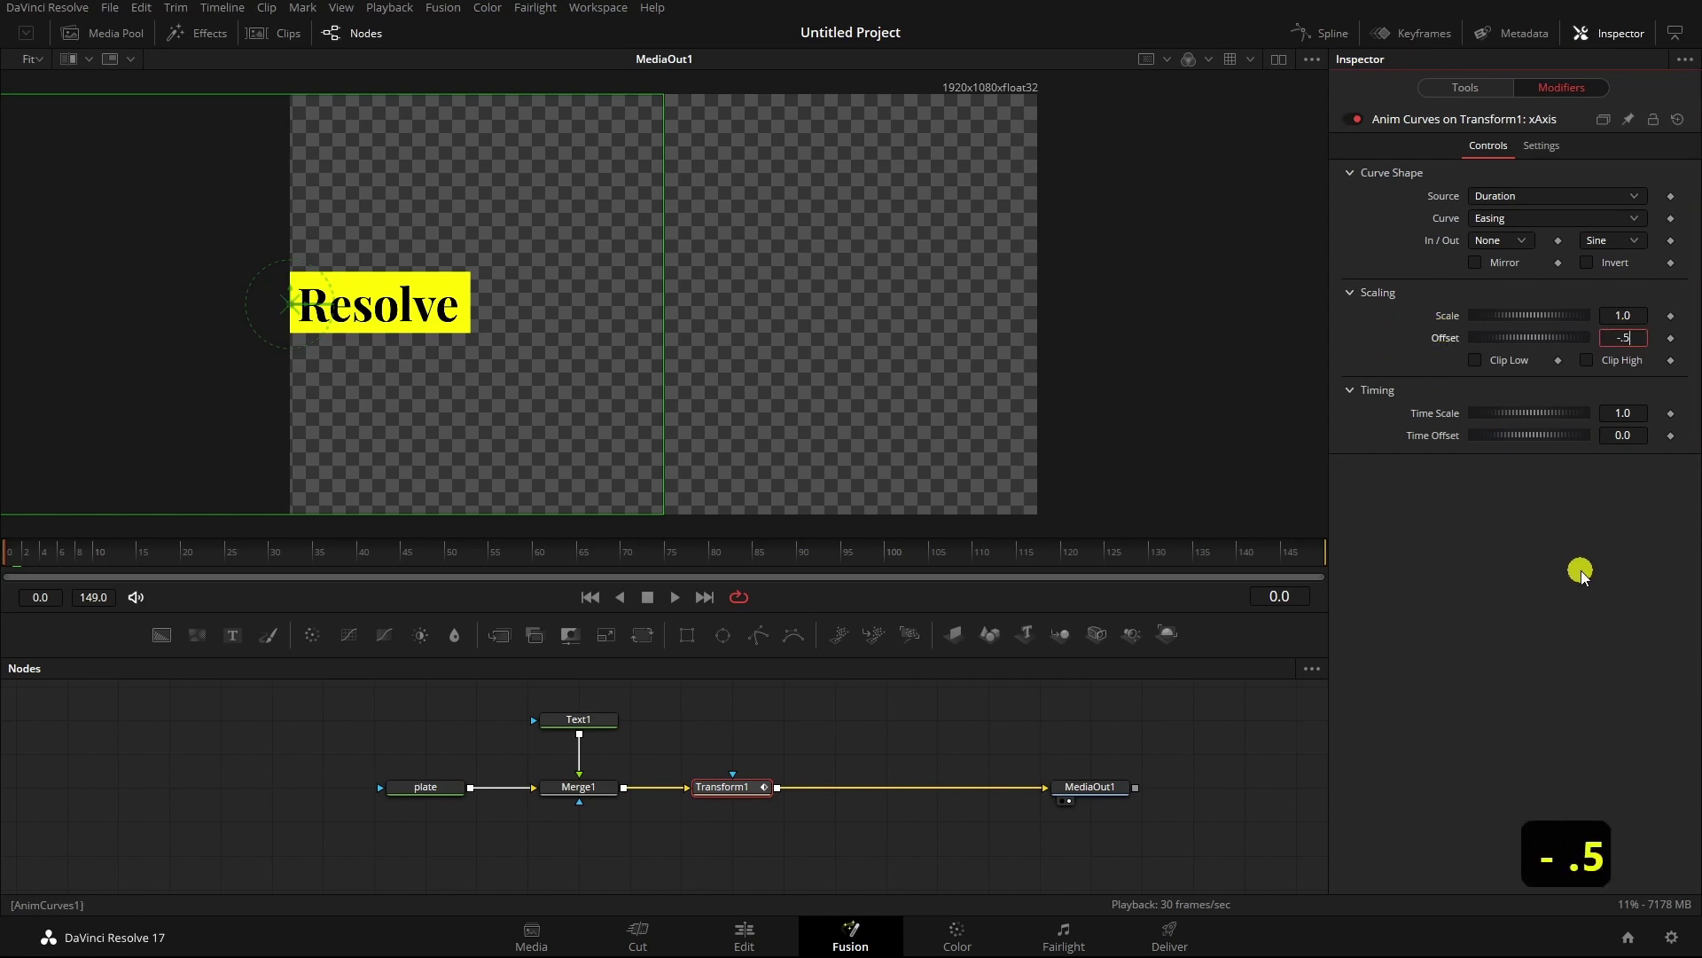
{"action": "key", "text": "Return"}
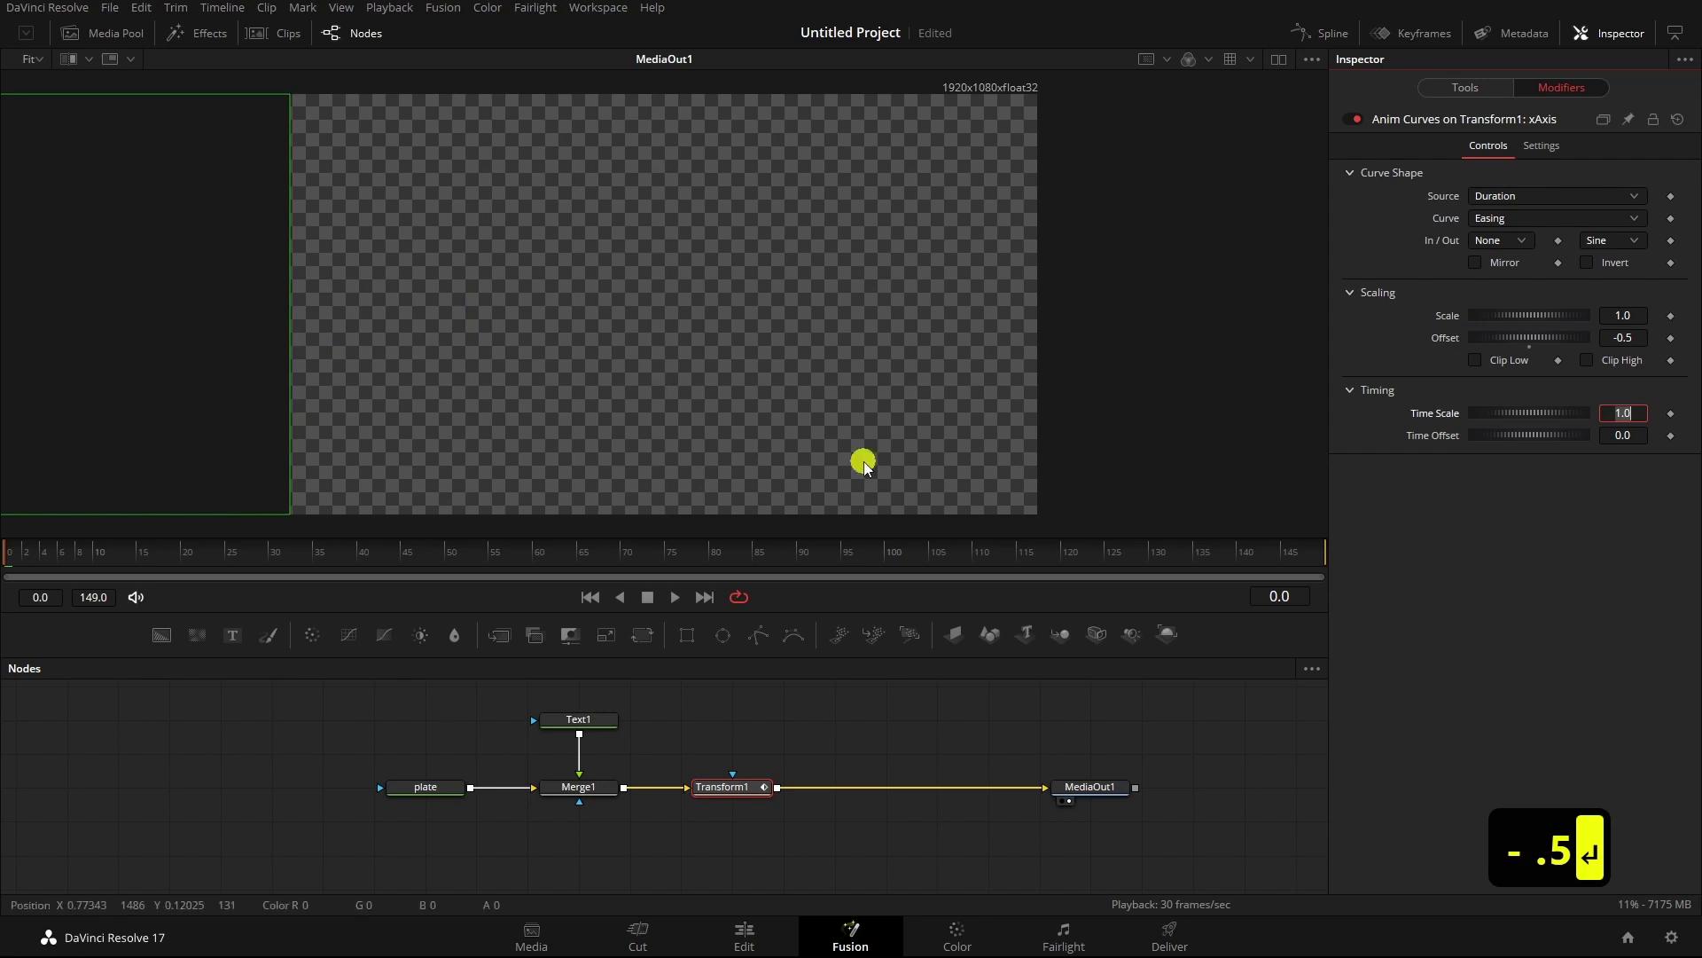
{"action": "scroll", "coordinate": [700, 387], "scroll_direction": "down", "scroll_amount": 2}
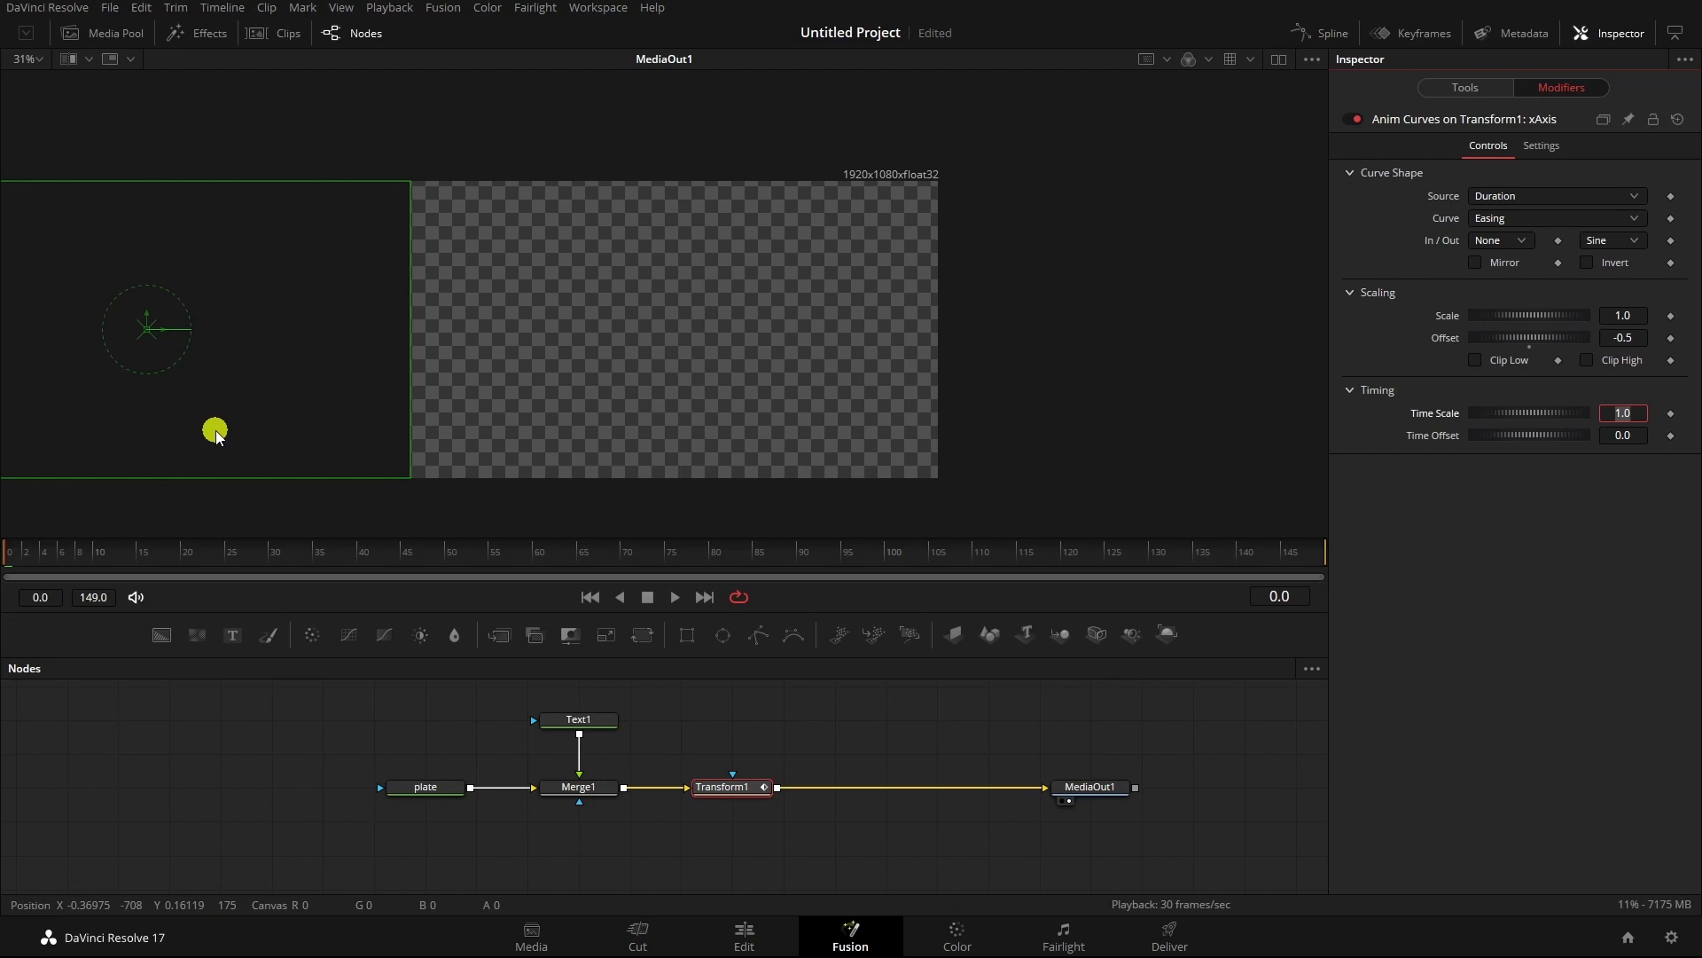
{"action": "left_click", "coordinate": [674, 599]}
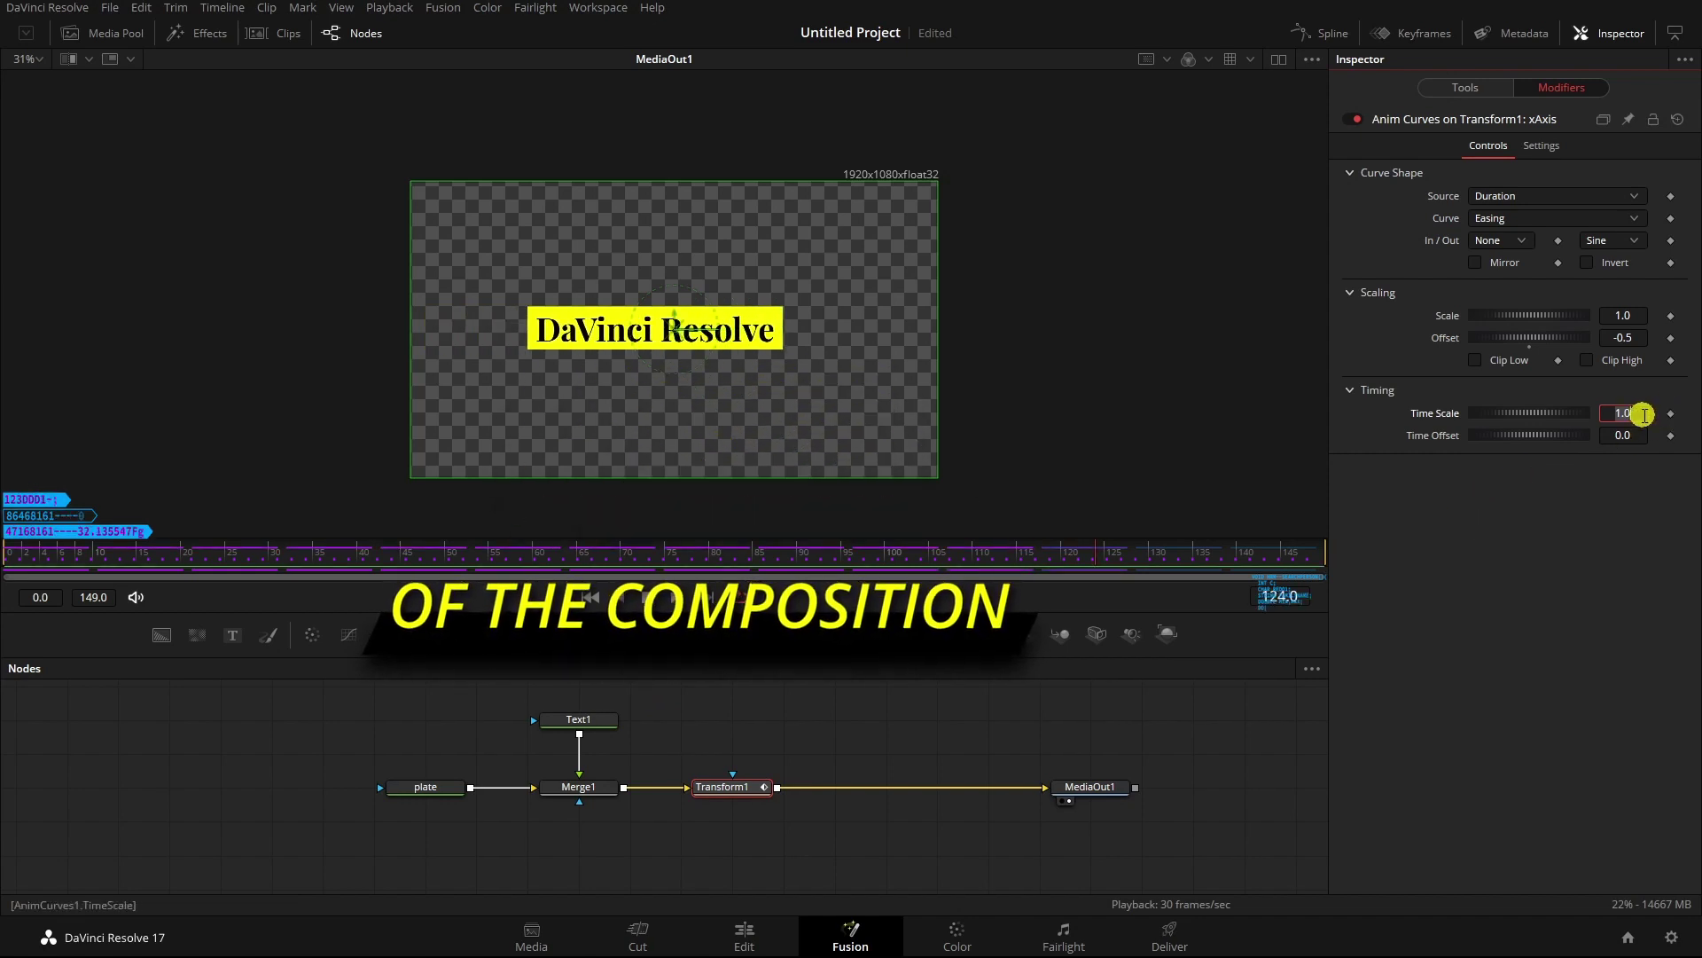
- Try a Time Scale of 5 for the xAxis curve and play the animation from the first frame
{"action": "type", "text": "5"}
{"action": "key", "text": "Return"}
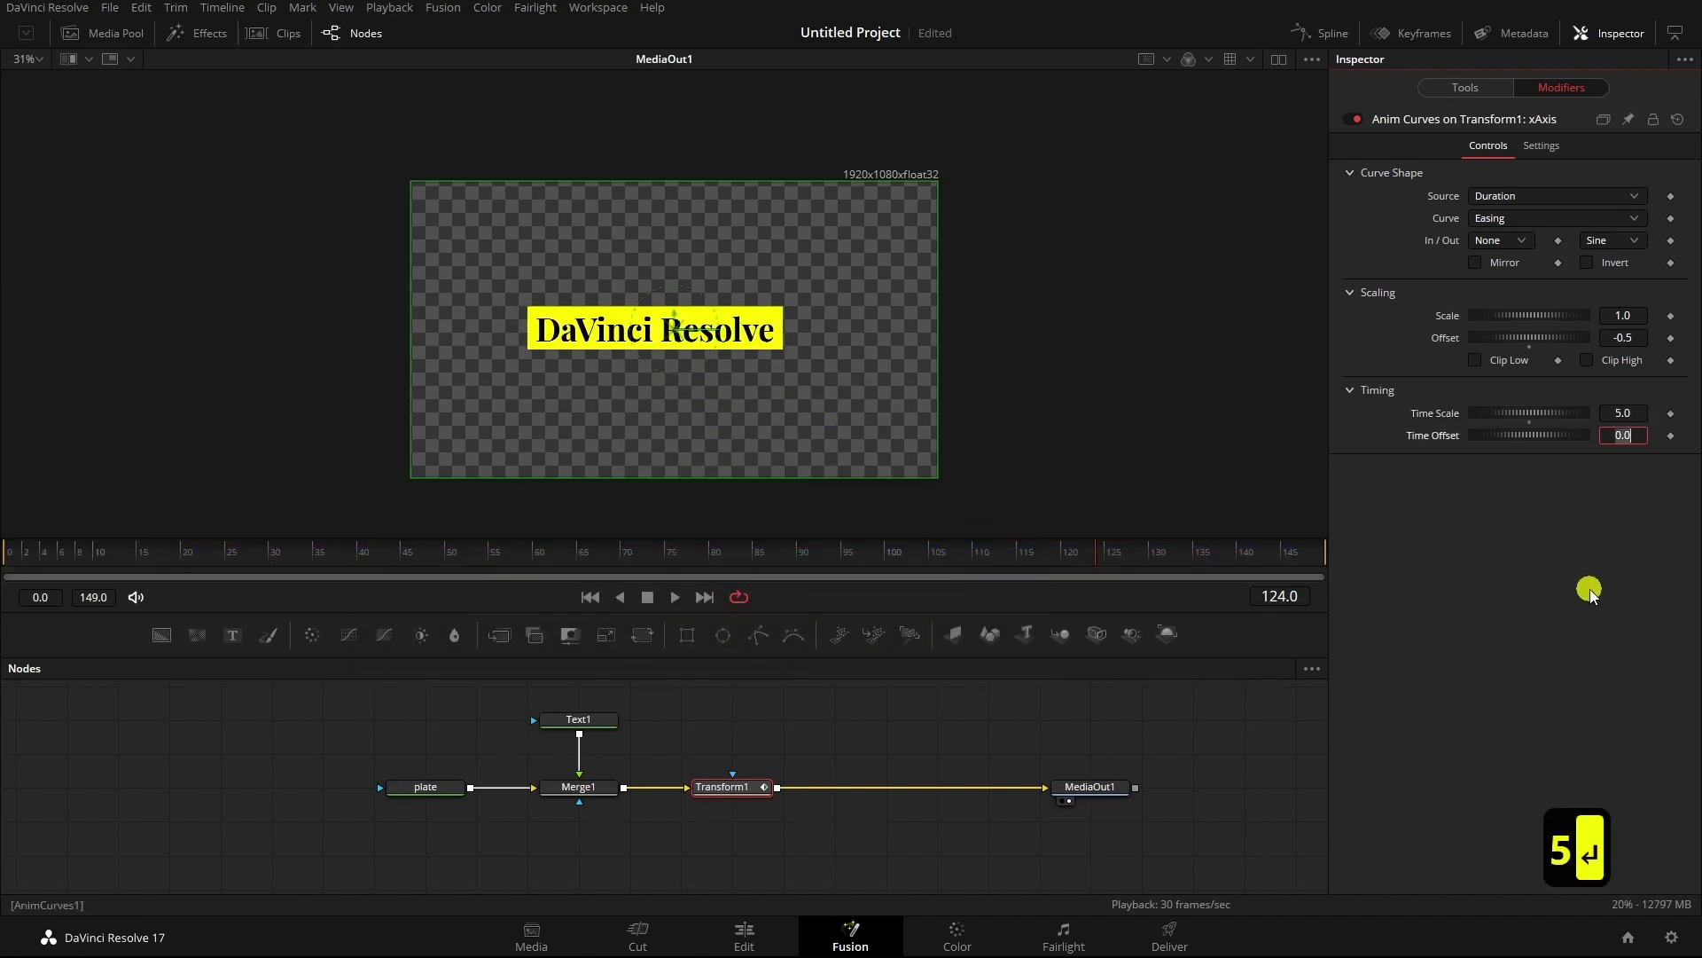
{"action": "left_click", "coordinate": [591, 596]}
{"action": "left_click", "coordinate": [674, 597]}
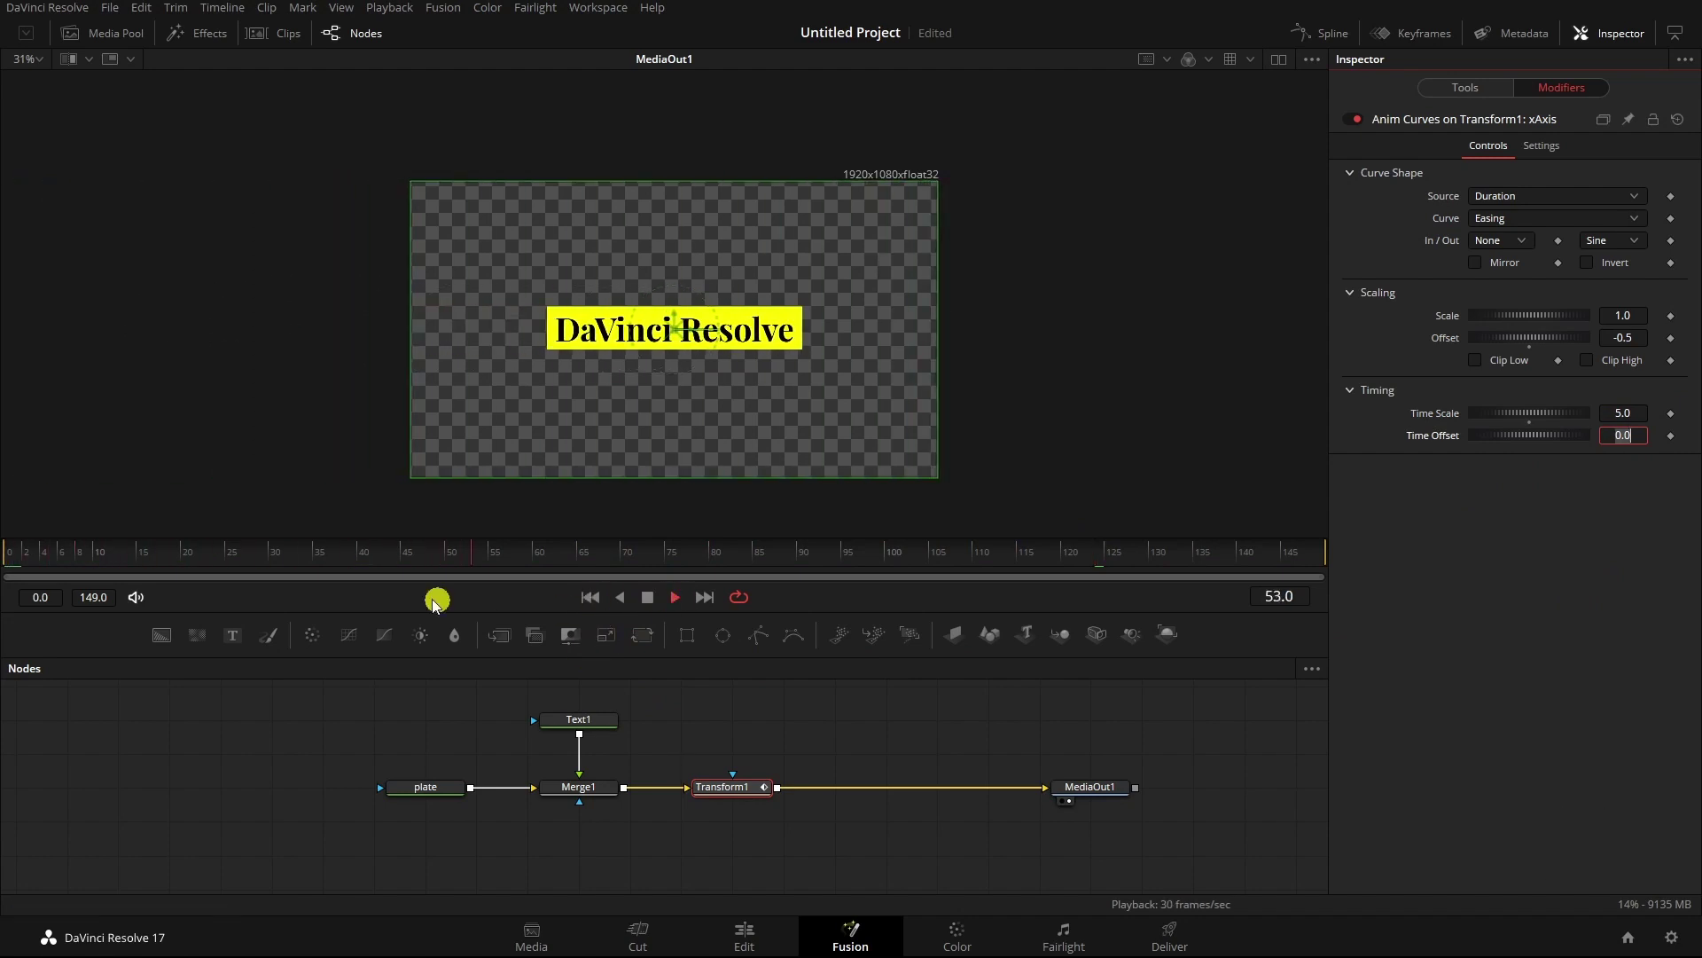
{"action": "left_click", "coordinate": [590, 597]}
{"action": "left_click", "coordinate": [647, 597]}
{"action": "left_click_drag", "start_coordinate": [22, 561], "coordinate": [373, 608]}
{"action": "left_click", "coordinate": [590, 597]}
{"action": "left_click", "coordinate": [677, 597]}
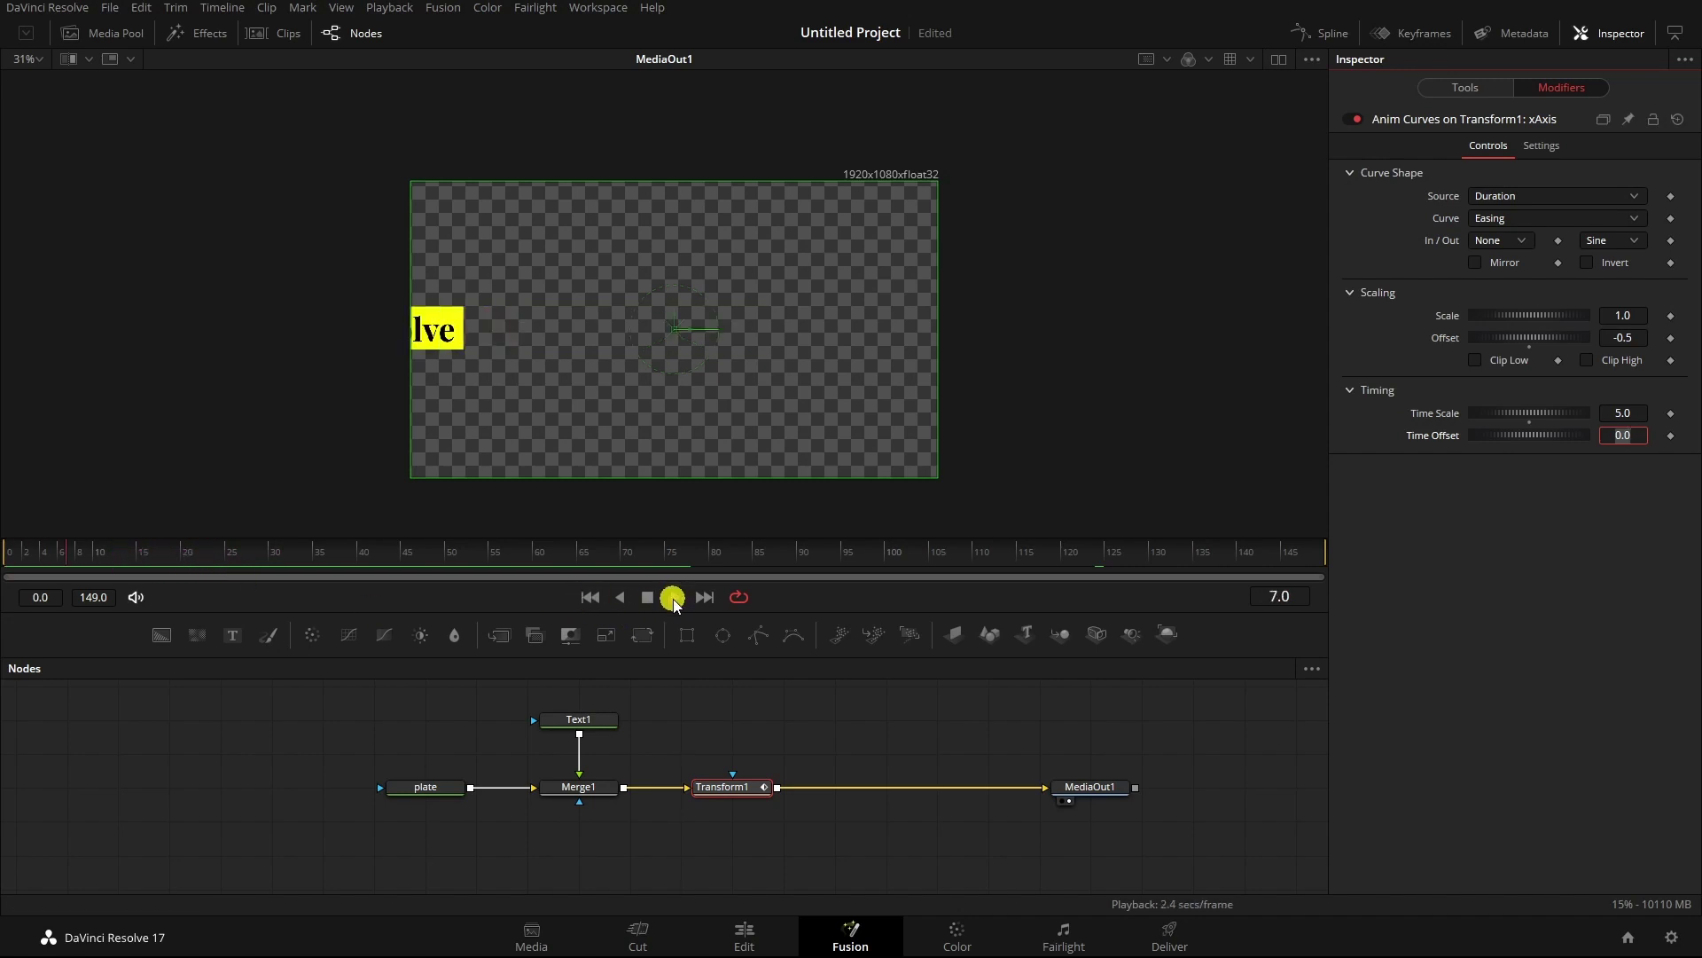
{"action": "left_click", "coordinate": [648, 597]}
- Set the xAxis curve's Time Scale to 4 and preview the animation from the first frame
{"action": "left_click", "coordinate": [1641, 412]}
{"action": "type", "text": "4"}
{"action": "key", "text": "Return"}
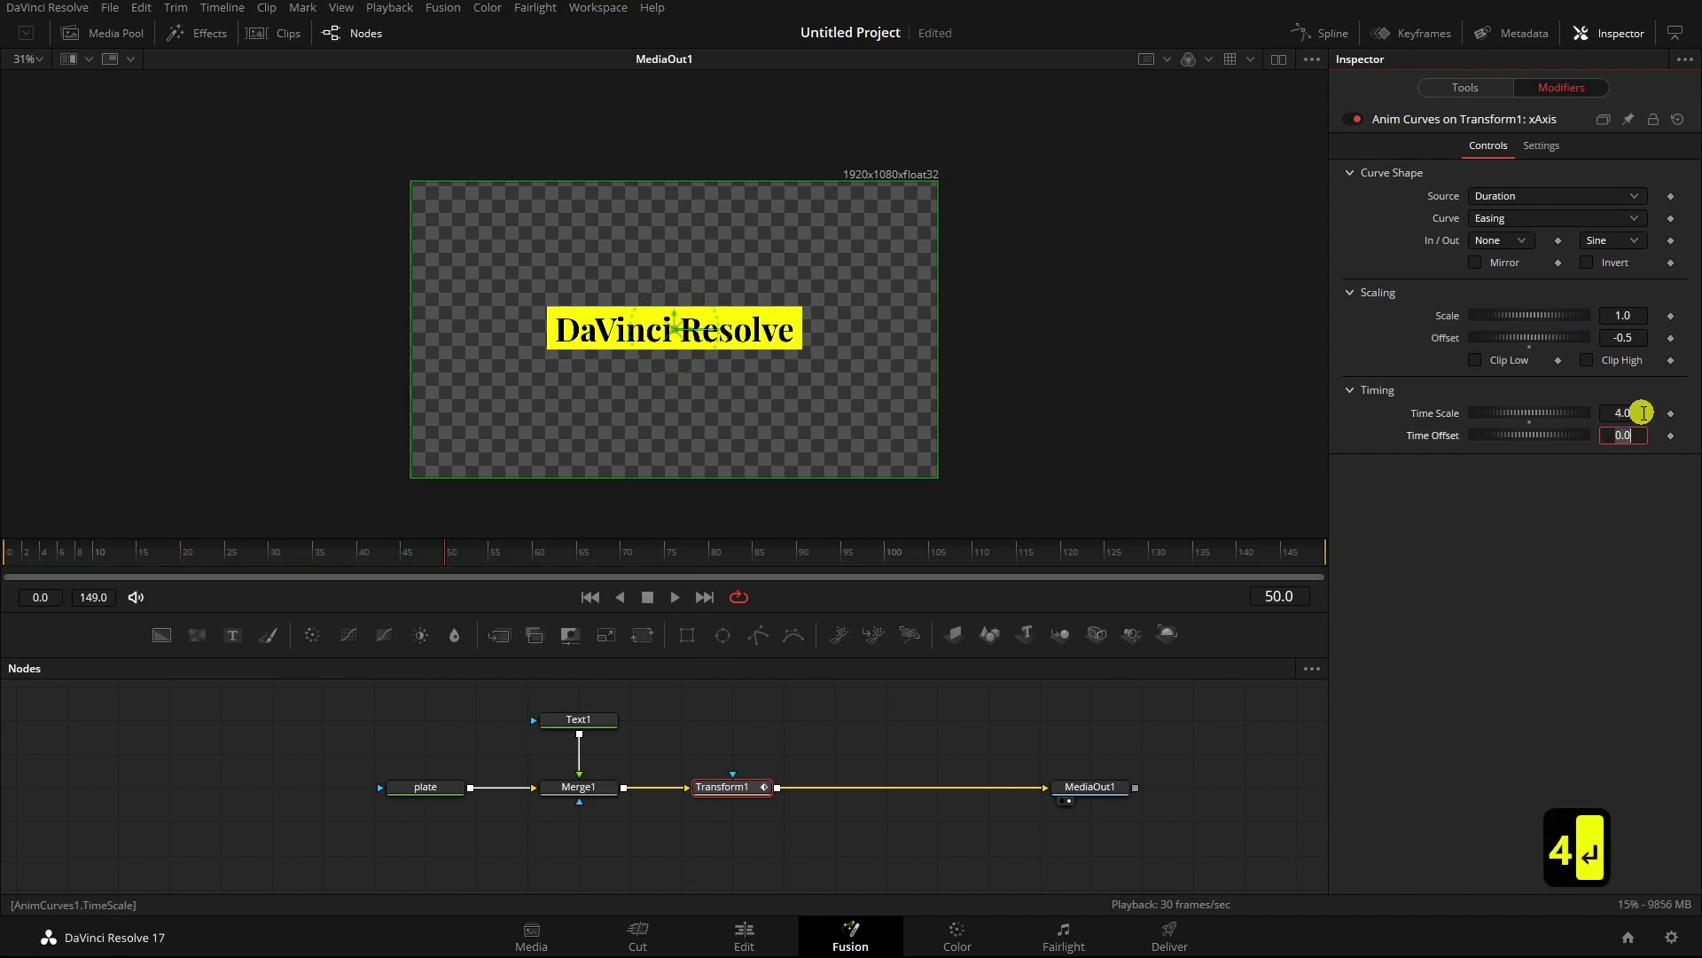
{"action": "left_click", "coordinate": [590, 597]}
{"action": "left_click", "coordinate": [672, 597]}
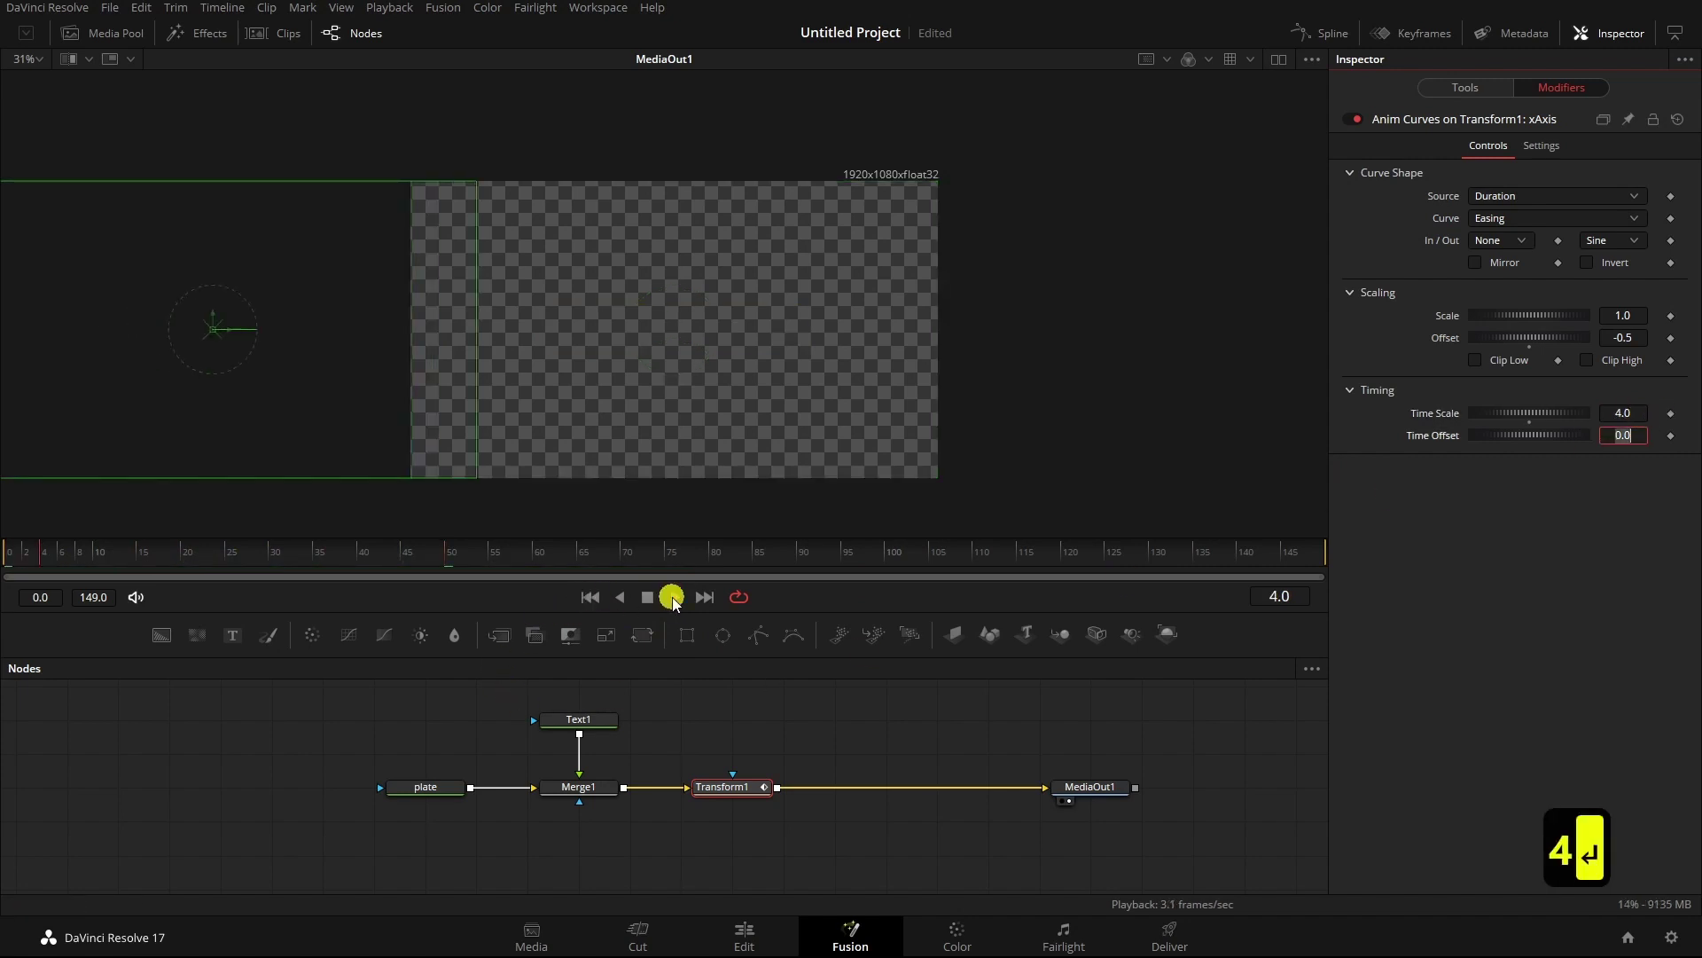
{"action": "left_click", "coordinate": [648, 597]}
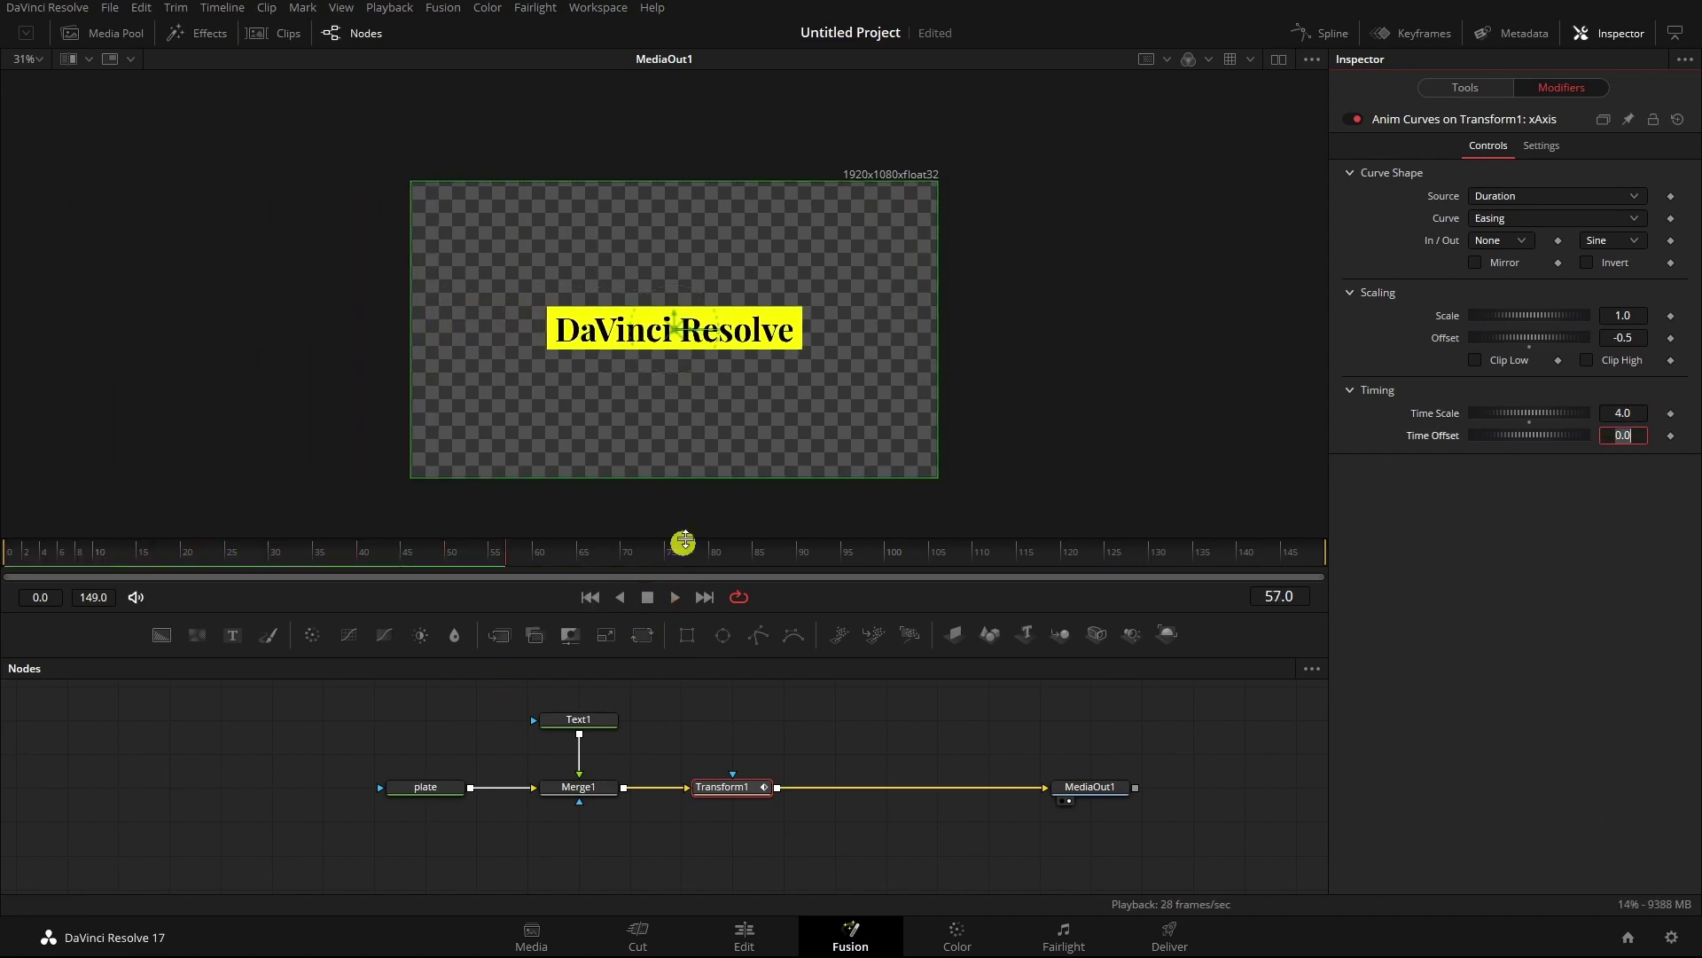
- Try the Back option for the Out easing, preview the animation, and return the easing to Sine
{"action": "left_click", "coordinate": [1636, 242]}
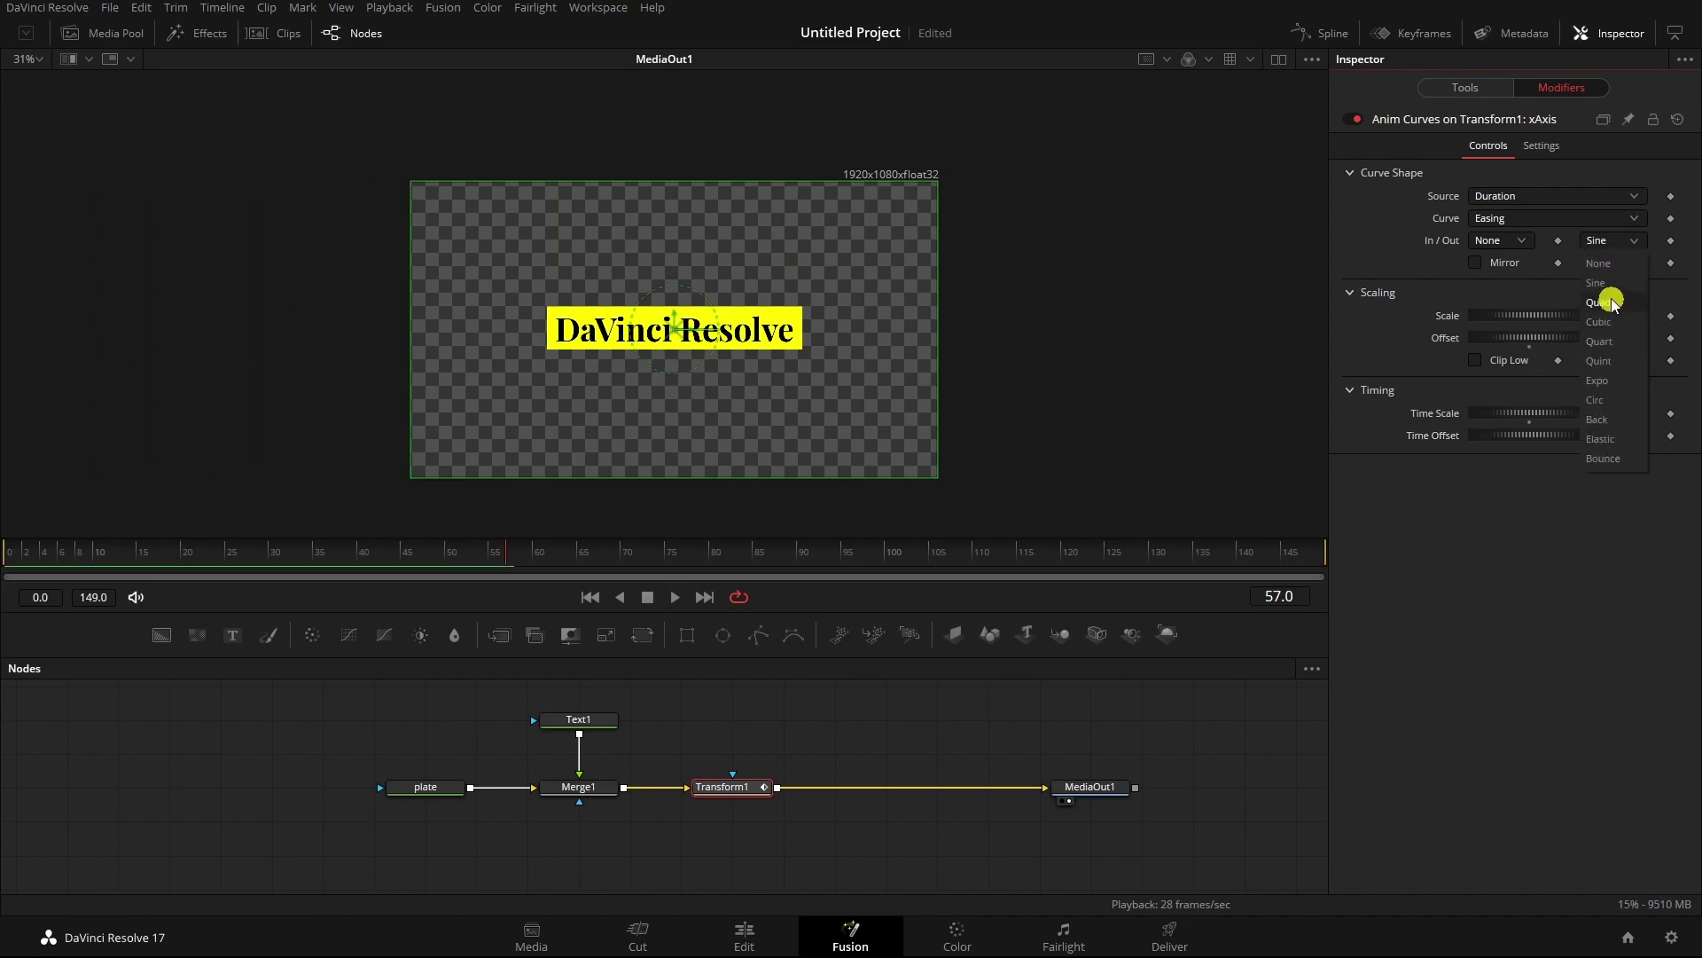
{"action": "left_click", "coordinate": [1606, 420]}
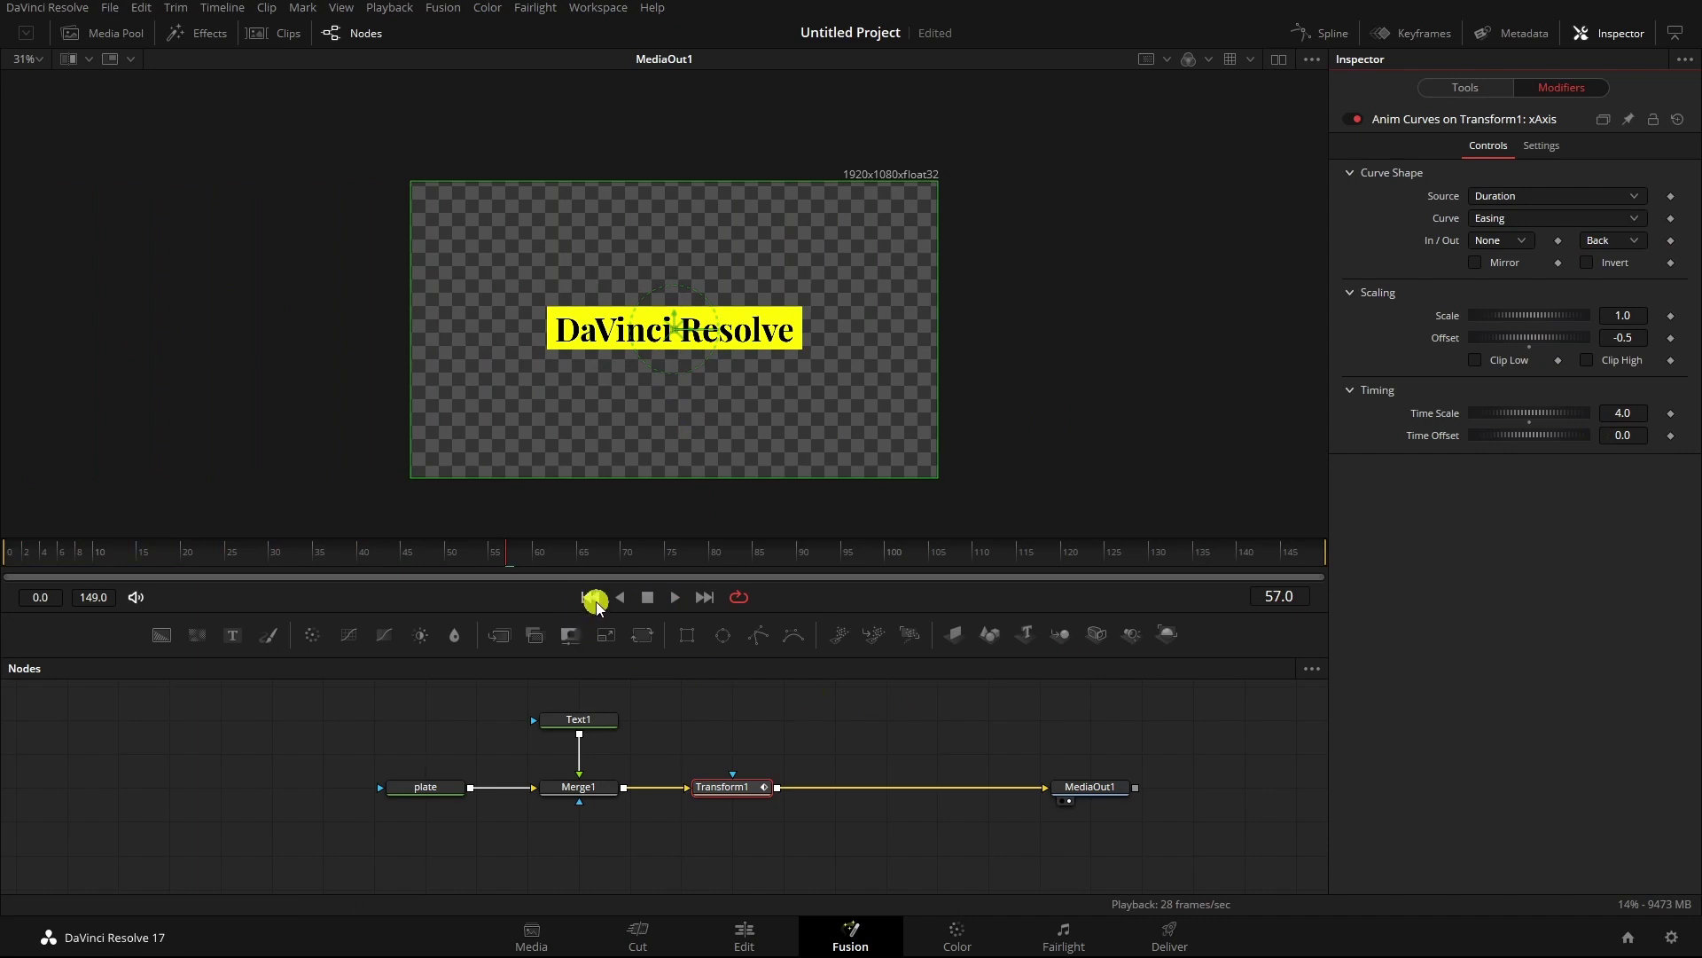
{"action": "left_click", "coordinate": [590, 597]}
{"action": "left_click", "coordinate": [676, 596]}
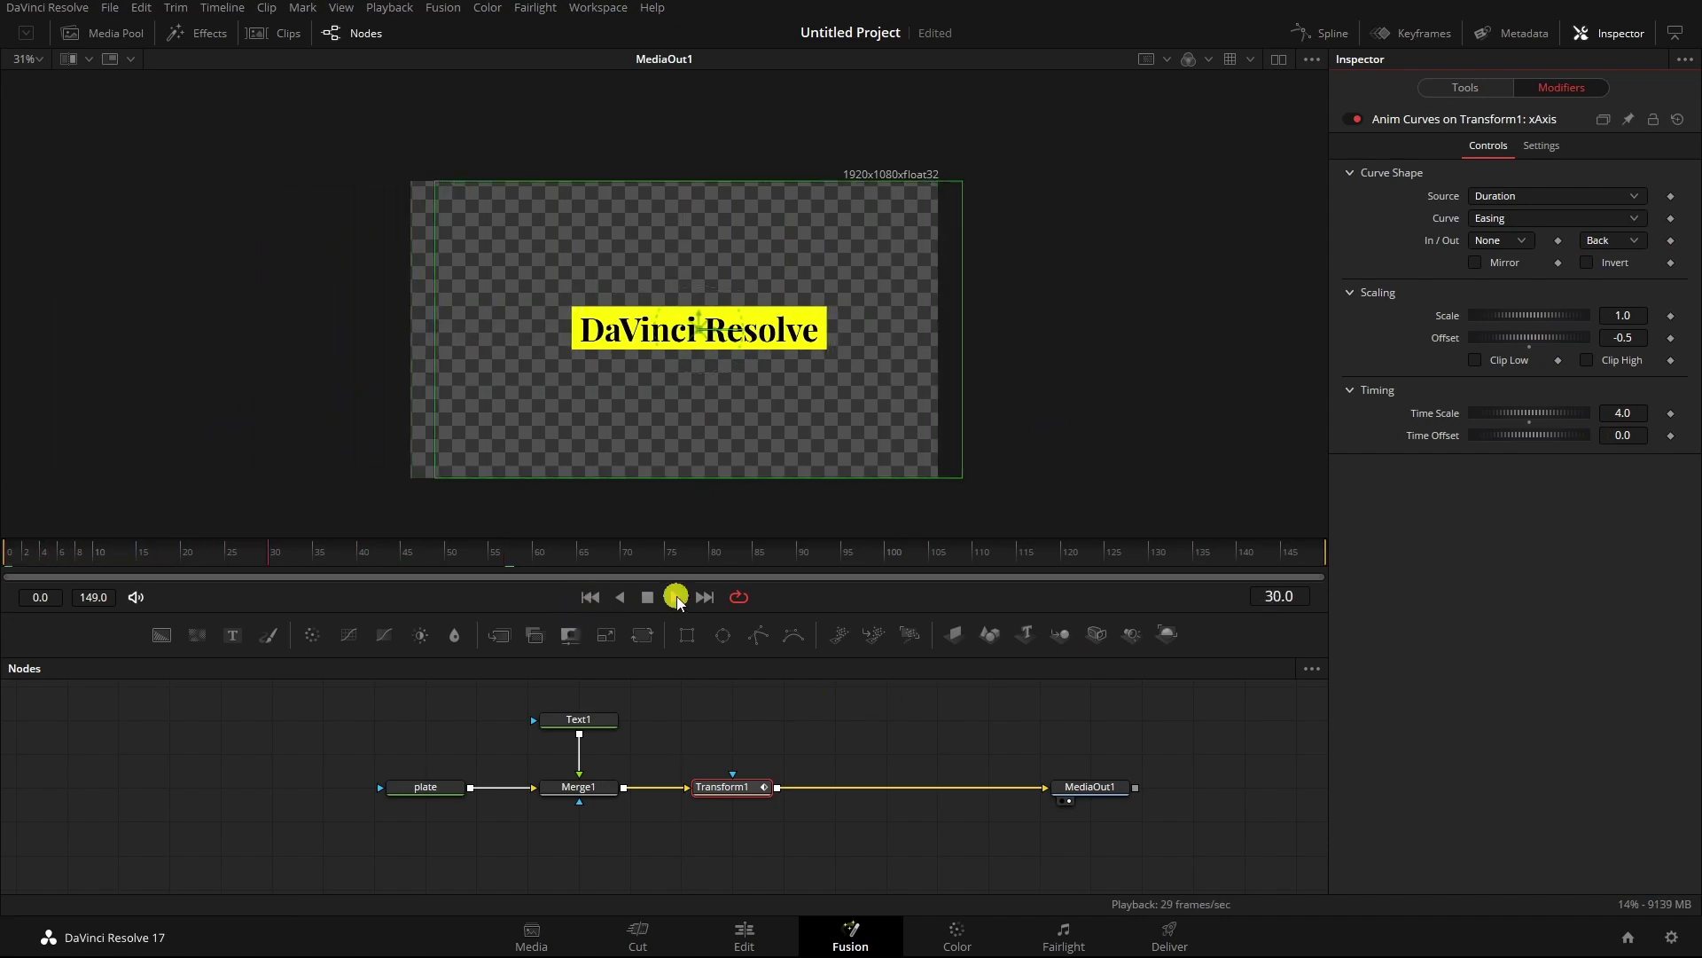
{"action": "left_click", "coordinate": [647, 596]}
{"action": "left_click", "coordinate": [1634, 240]}
{"action": "left_click", "coordinate": [1607, 282]}
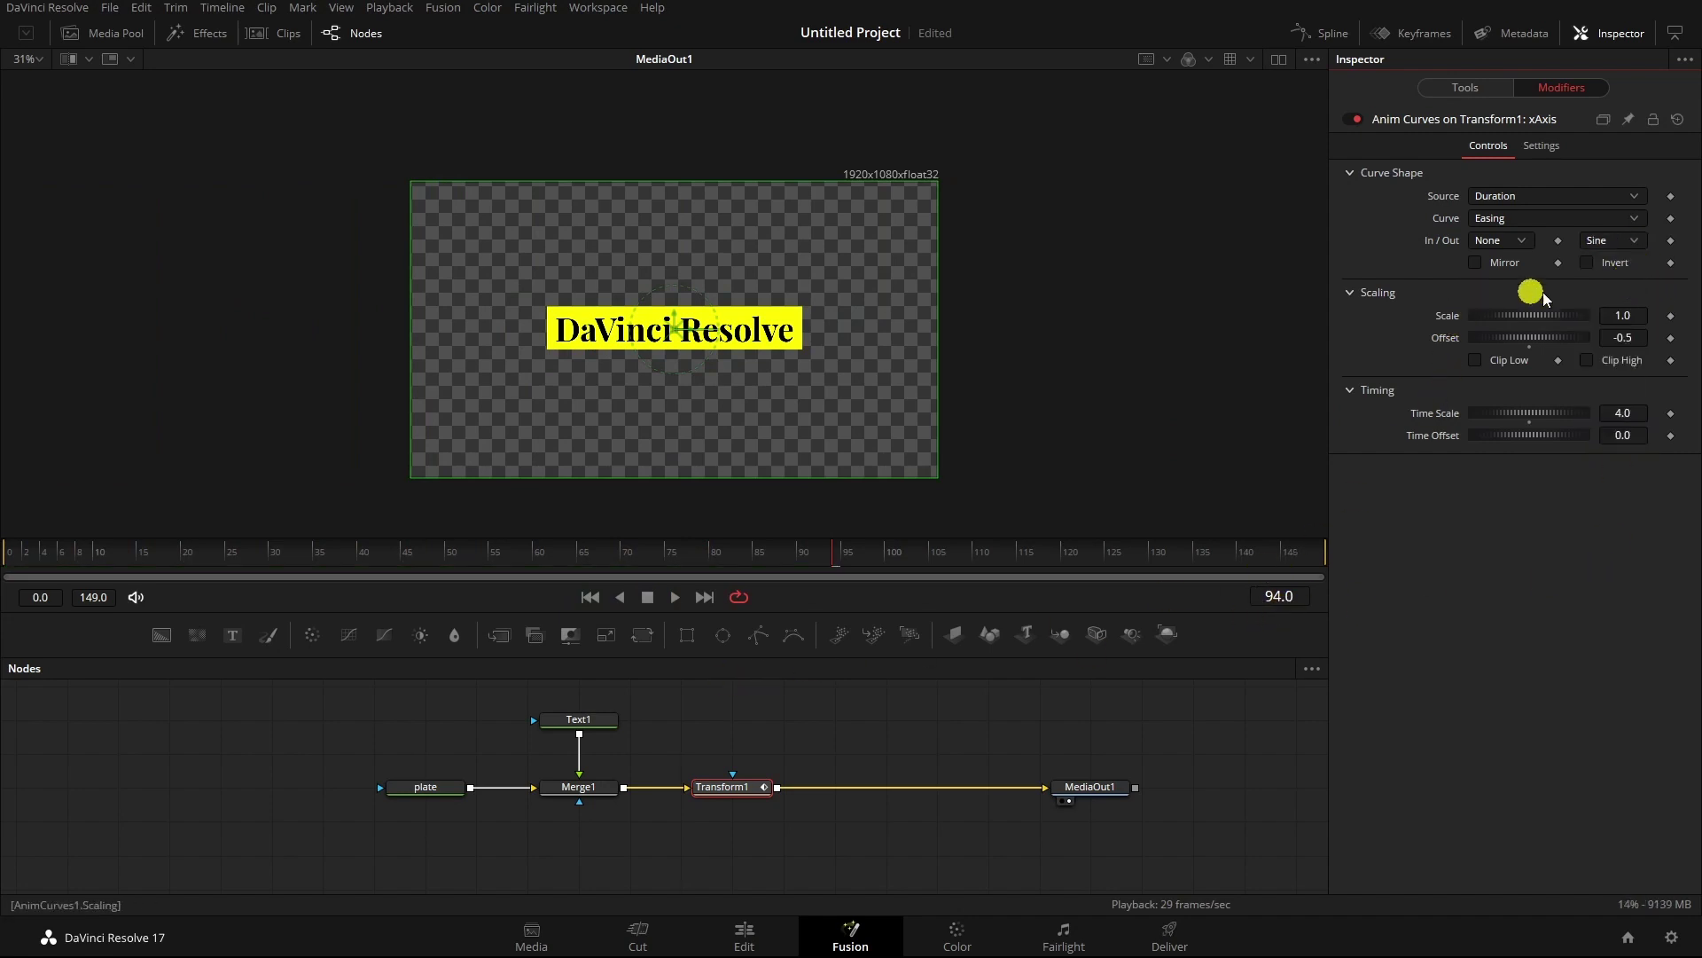
- Try inverting the xAxis curve, preview the animation from the start, and turn the inversion off again
{"action": "left_click", "coordinate": [1589, 263]}
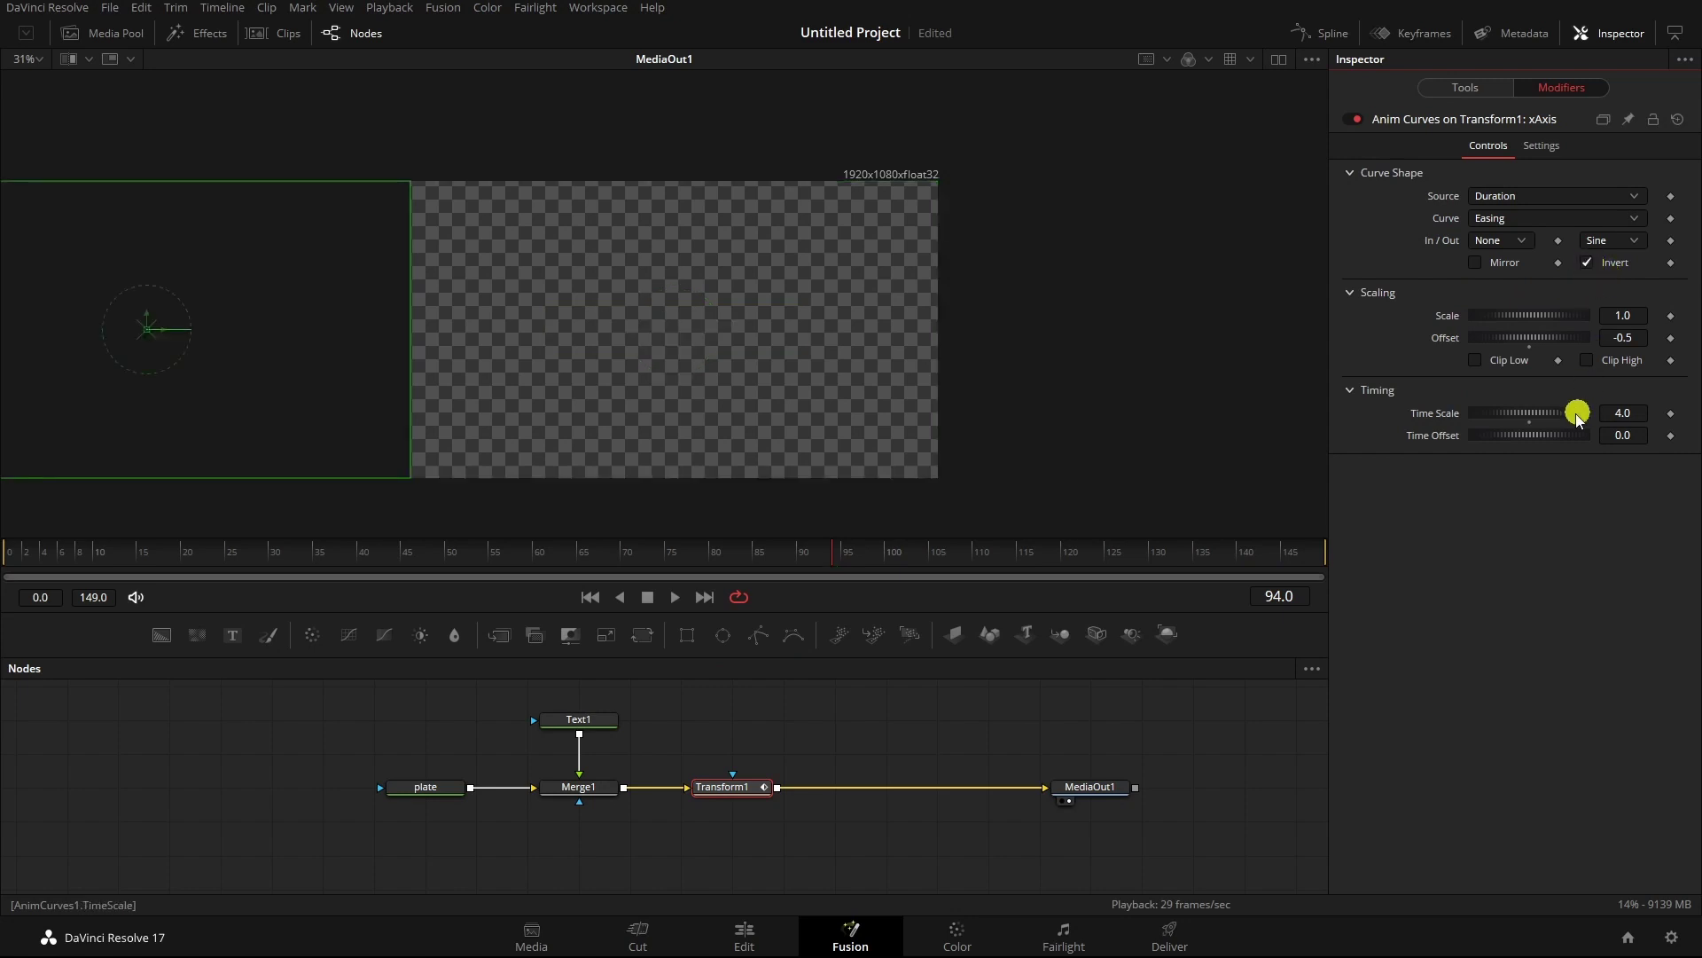
{"action": "left_click", "coordinate": [586, 597]}
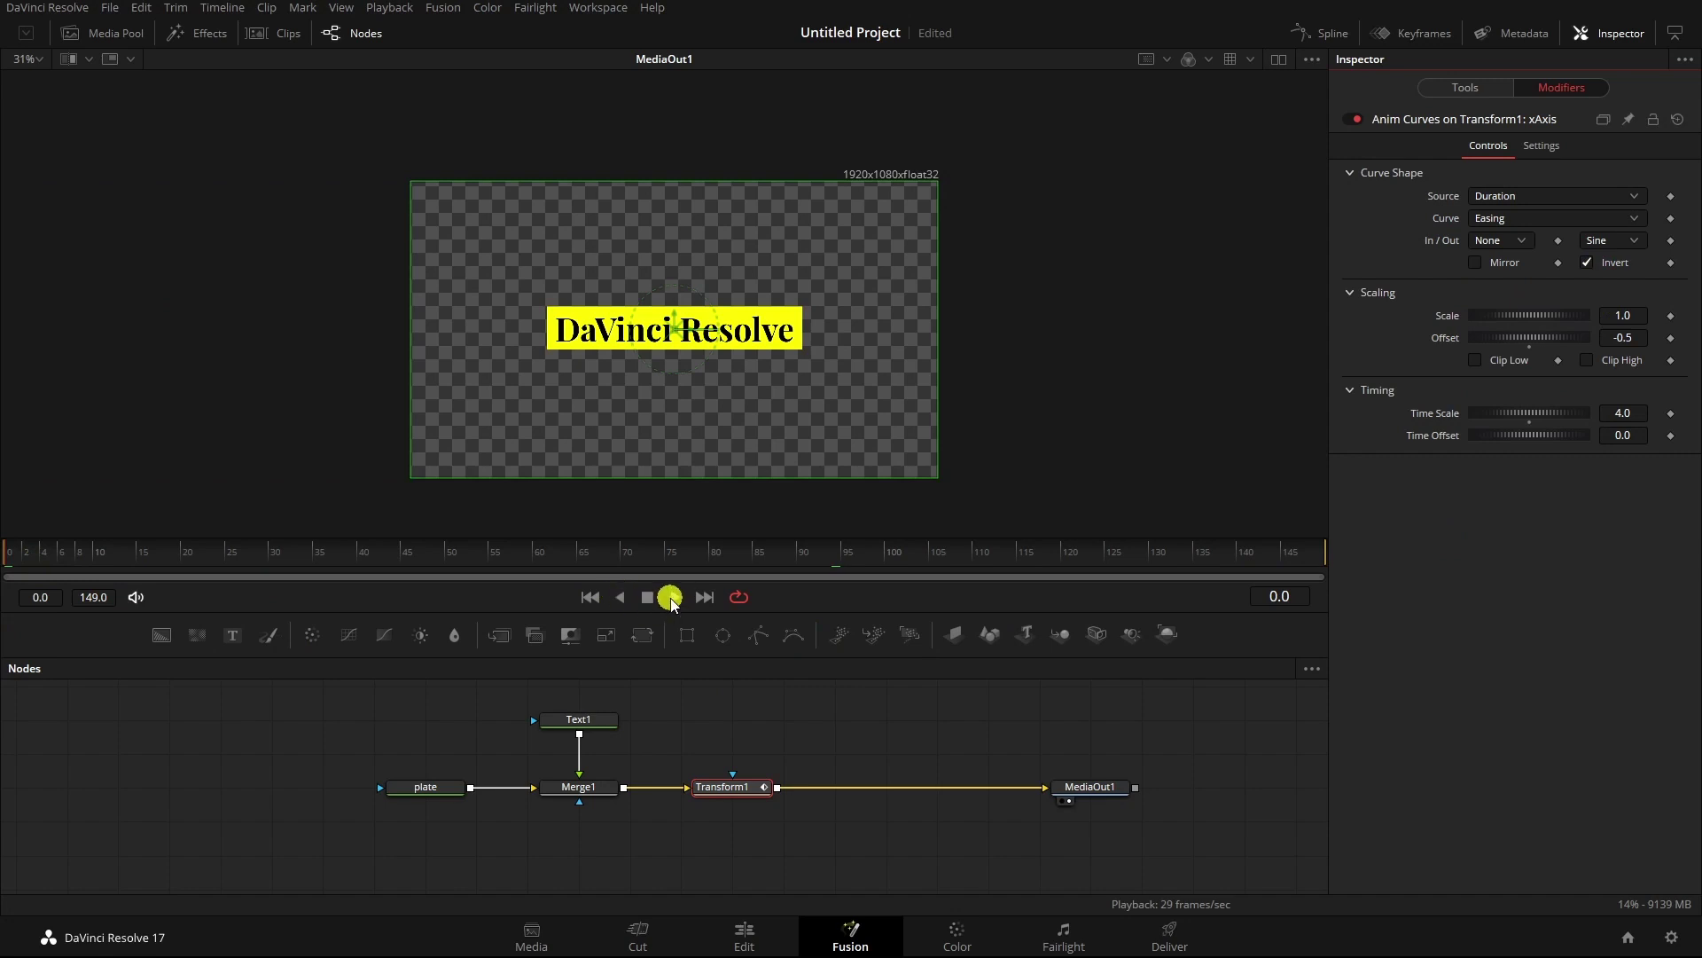
{"action": "left_click", "coordinate": [670, 598]}
{"action": "left_click", "coordinate": [645, 599]}
{"action": "left_click", "coordinate": [1588, 263]}
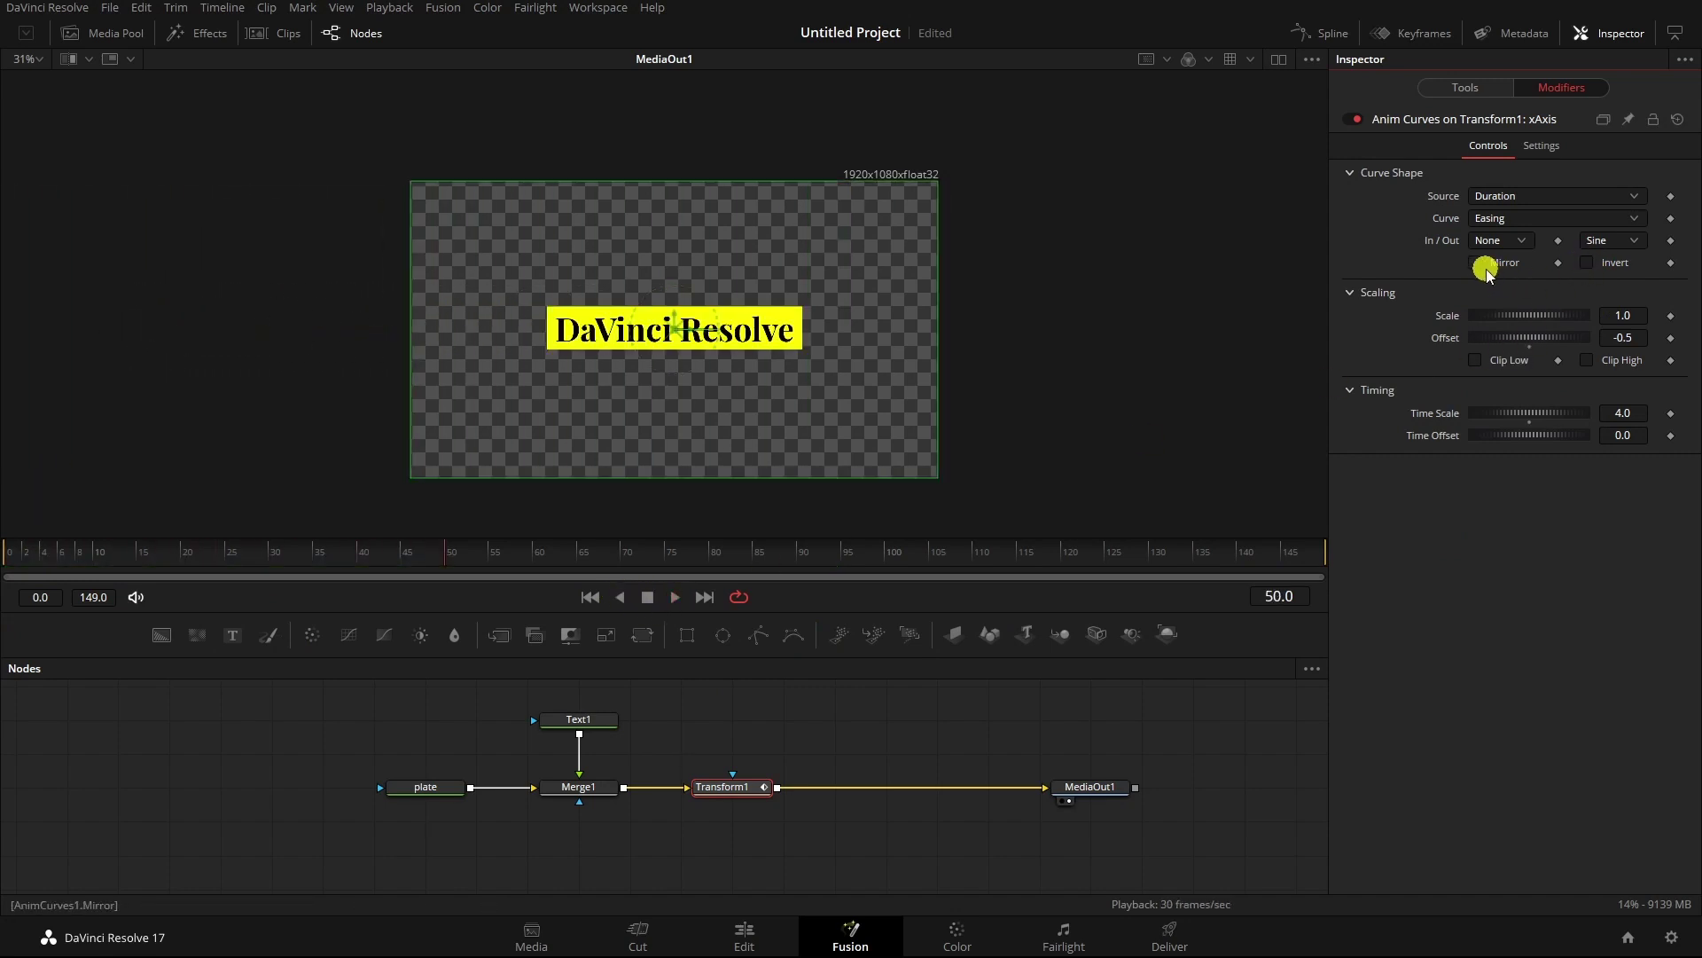
- Return the playhead to the first frame and enable Mirror for the xAxis curve
{"action": "left_click", "coordinate": [33, 568]}
{"action": "left_click_drag", "start_coordinate": [33, 568], "coordinate": [9, 567]}
{"action": "left_click", "coordinate": [1475, 262]}
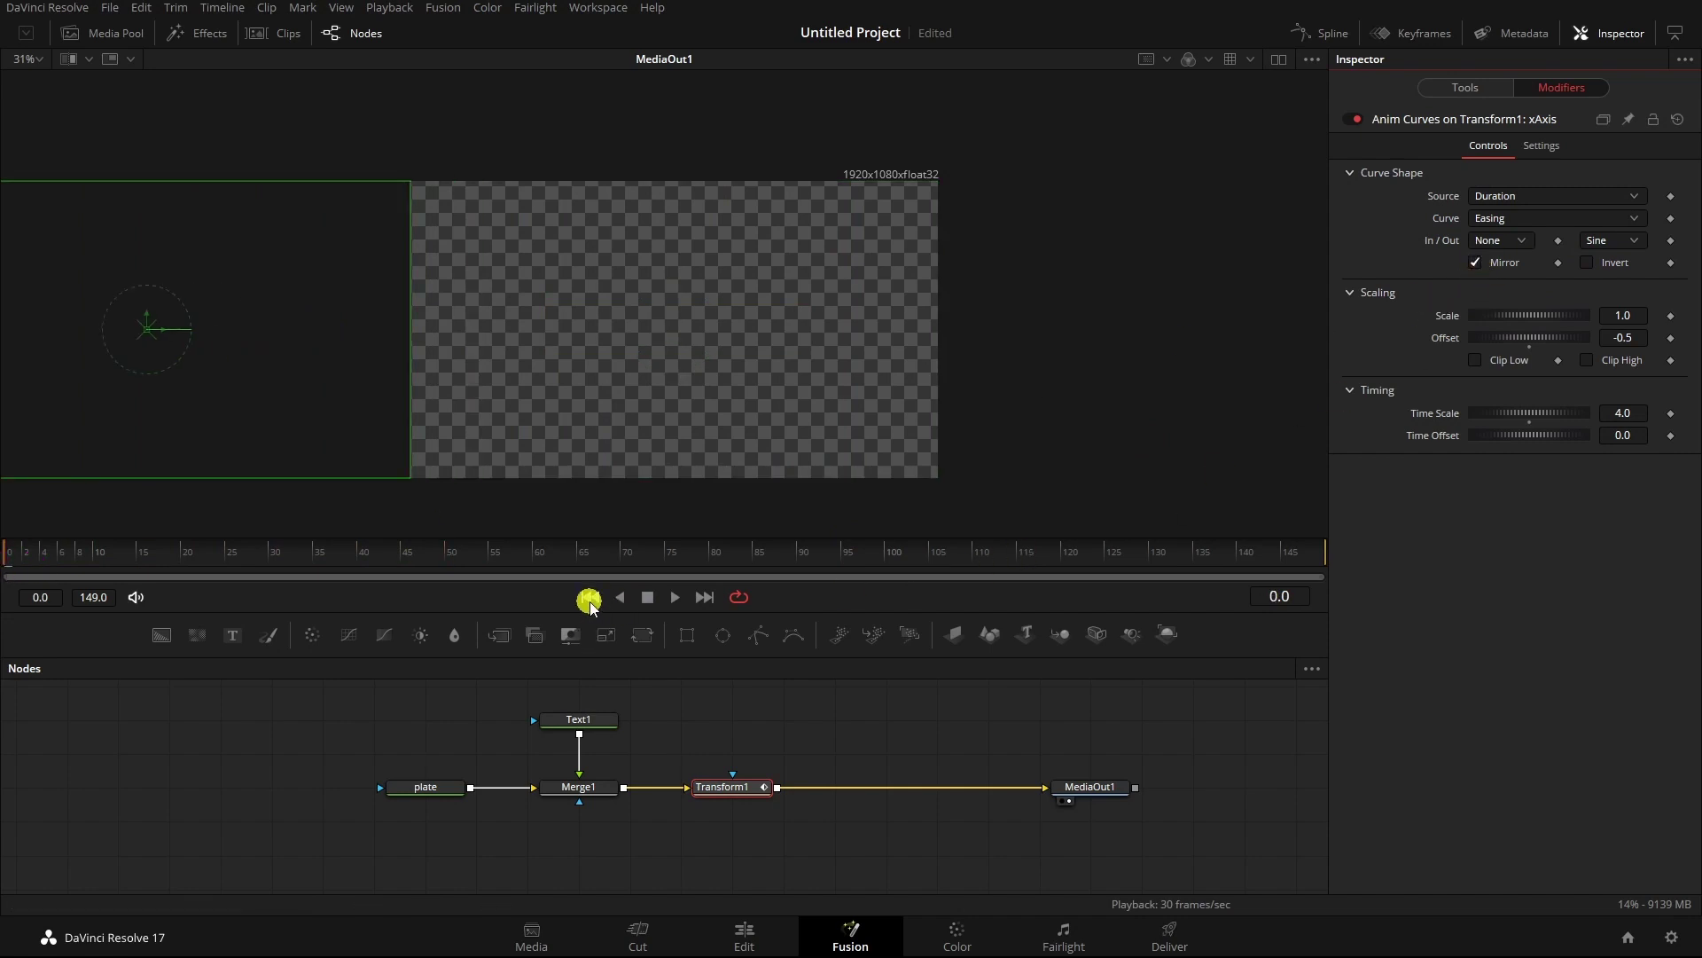
- Preview the animation with the mirrored xAxis curve, replaying it from the first frame
{"action": "left_click", "coordinate": [674, 599]}
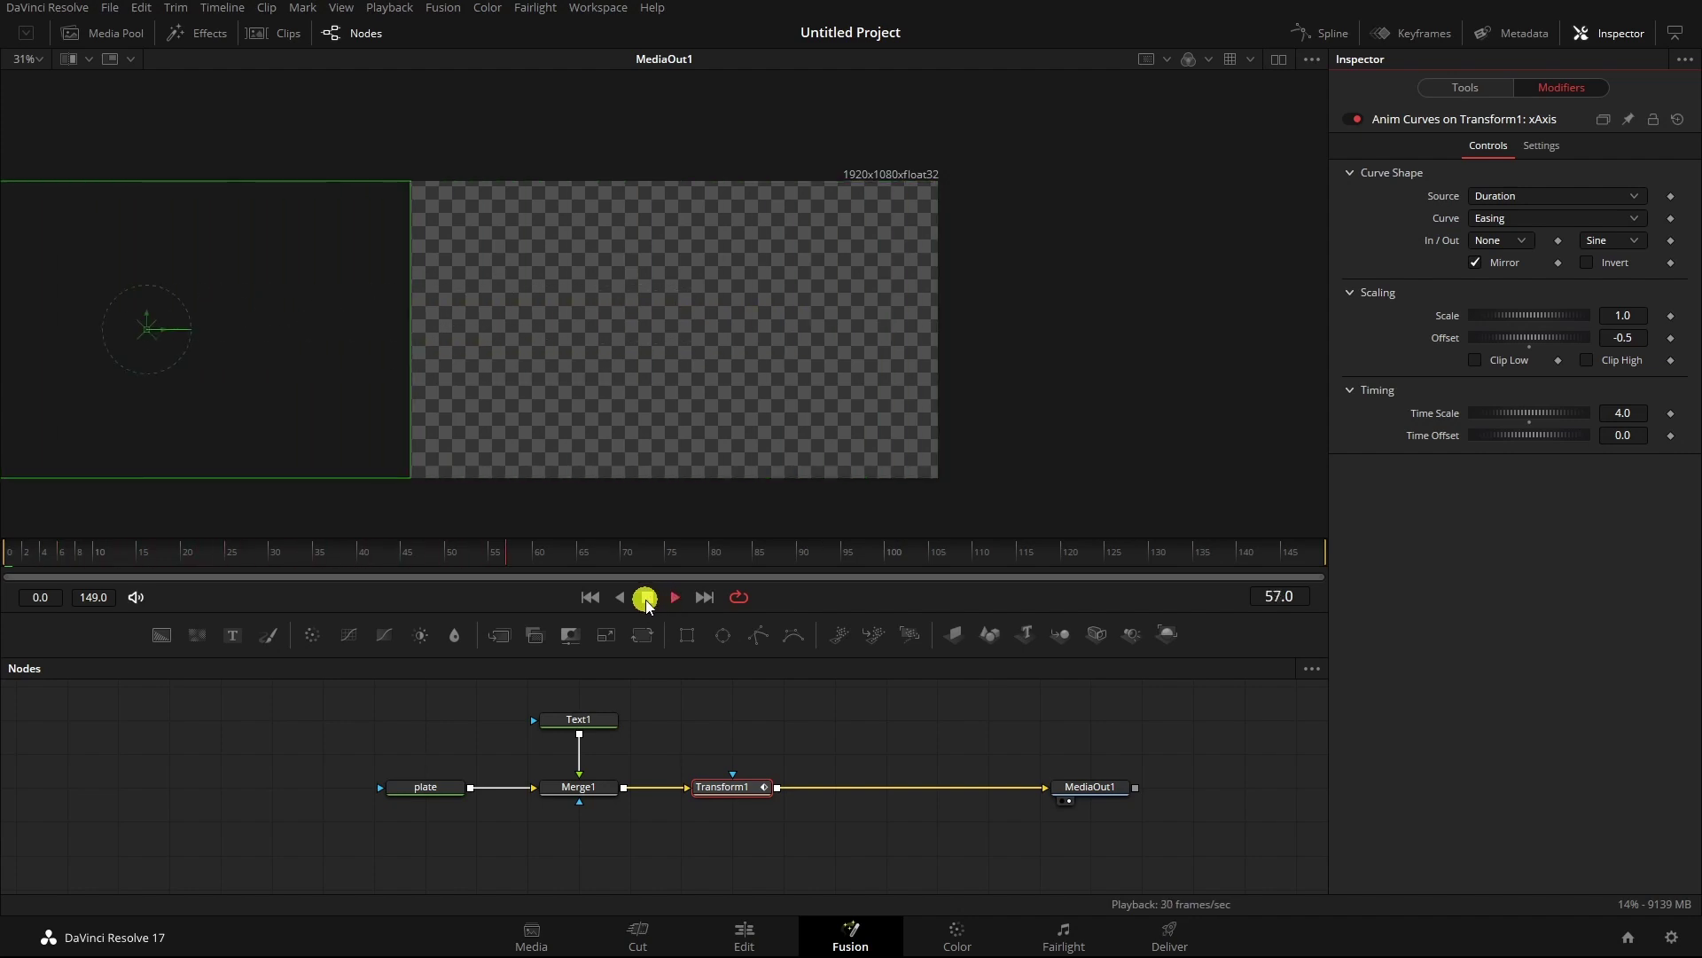
{"action": "left_click", "coordinate": [646, 598]}
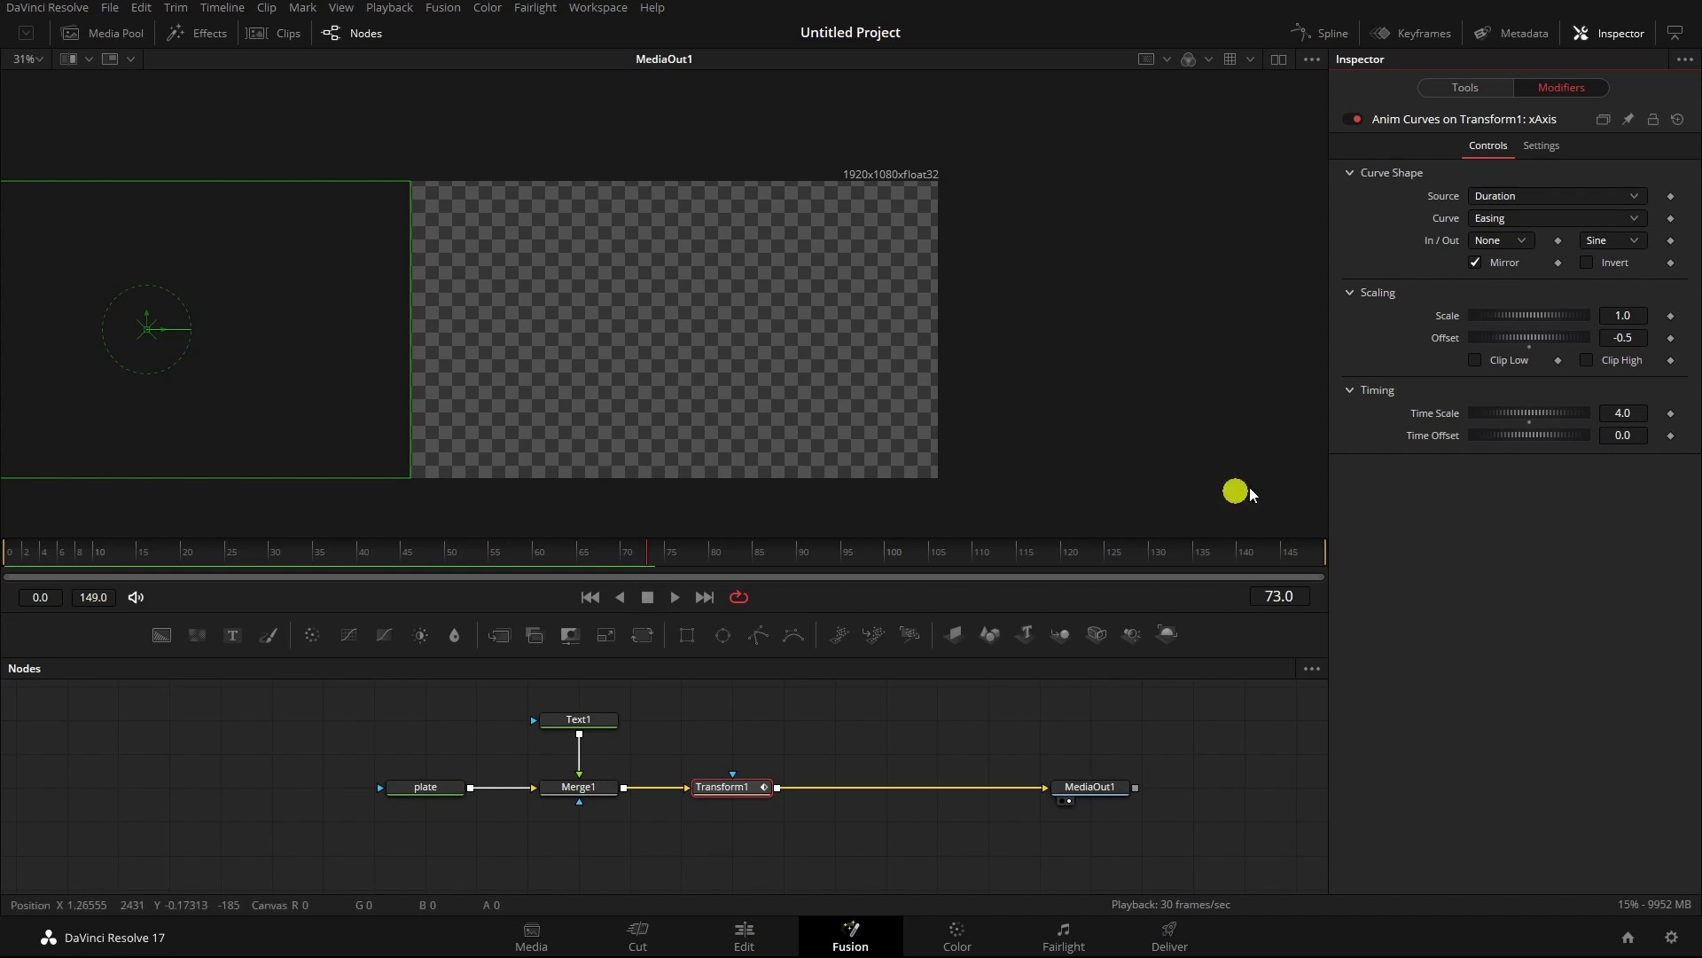
{"action": "left_click", "coordinate": [1475, 263]}
{"action": "left_click", "coordinate": [590, 596]}
{"action": "left_click", "coordinate": [675, 597]}
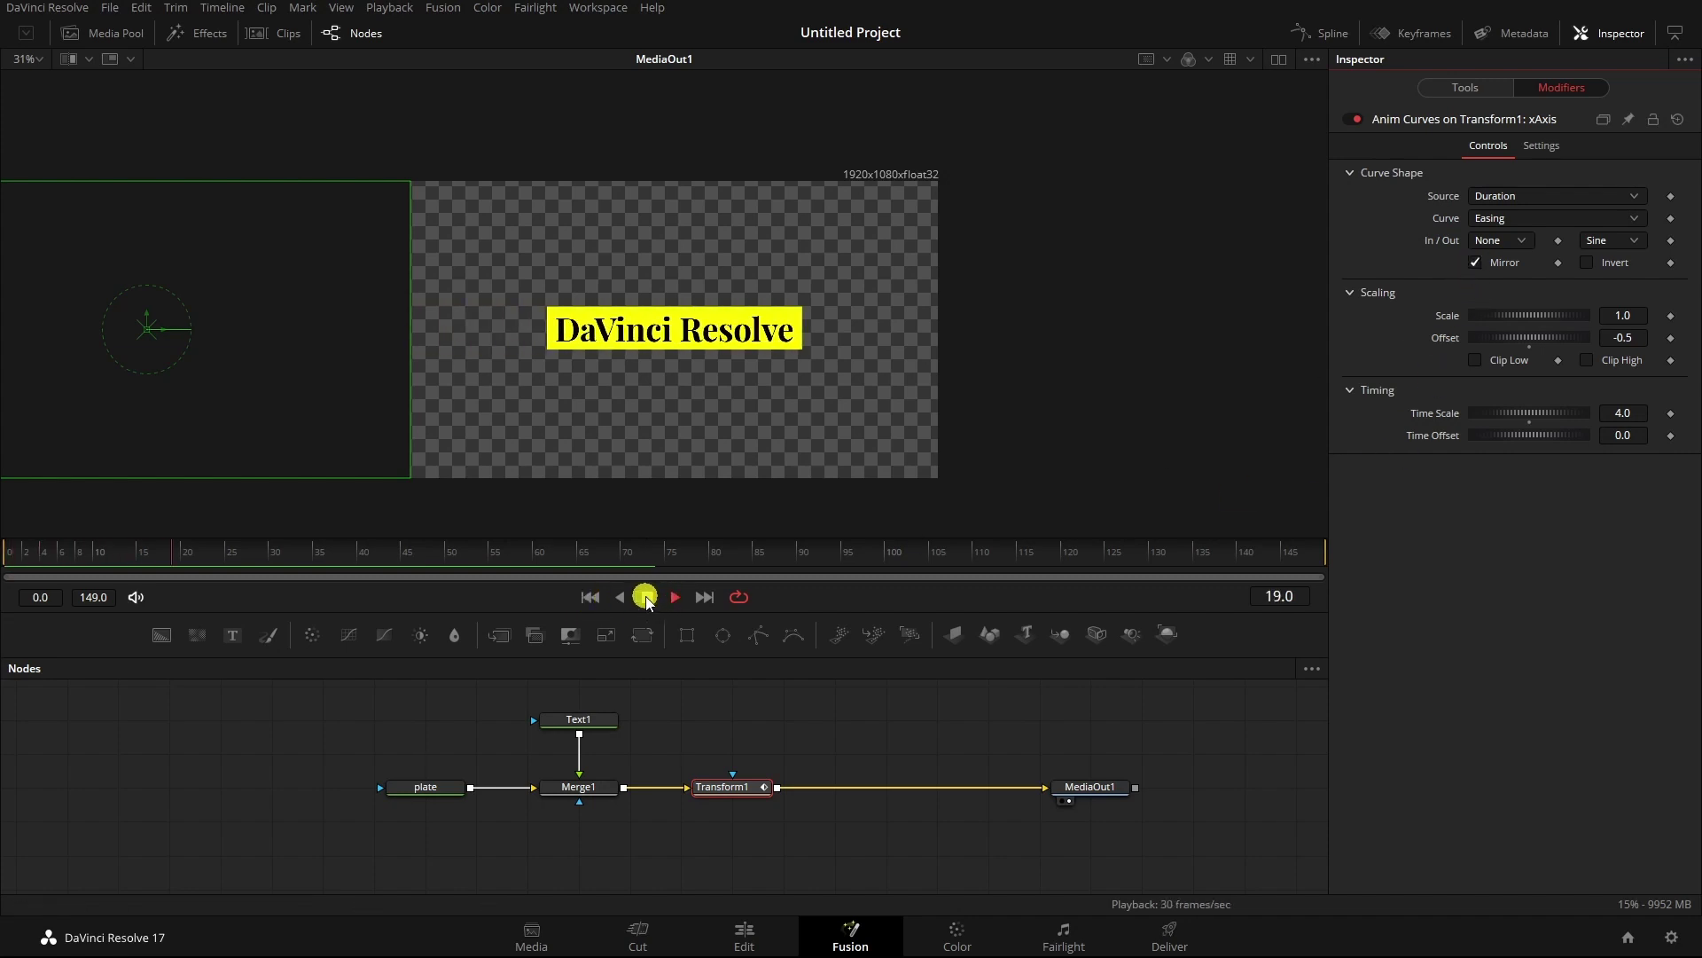
{"action": "left_click", "coordinate": [647, 597]}
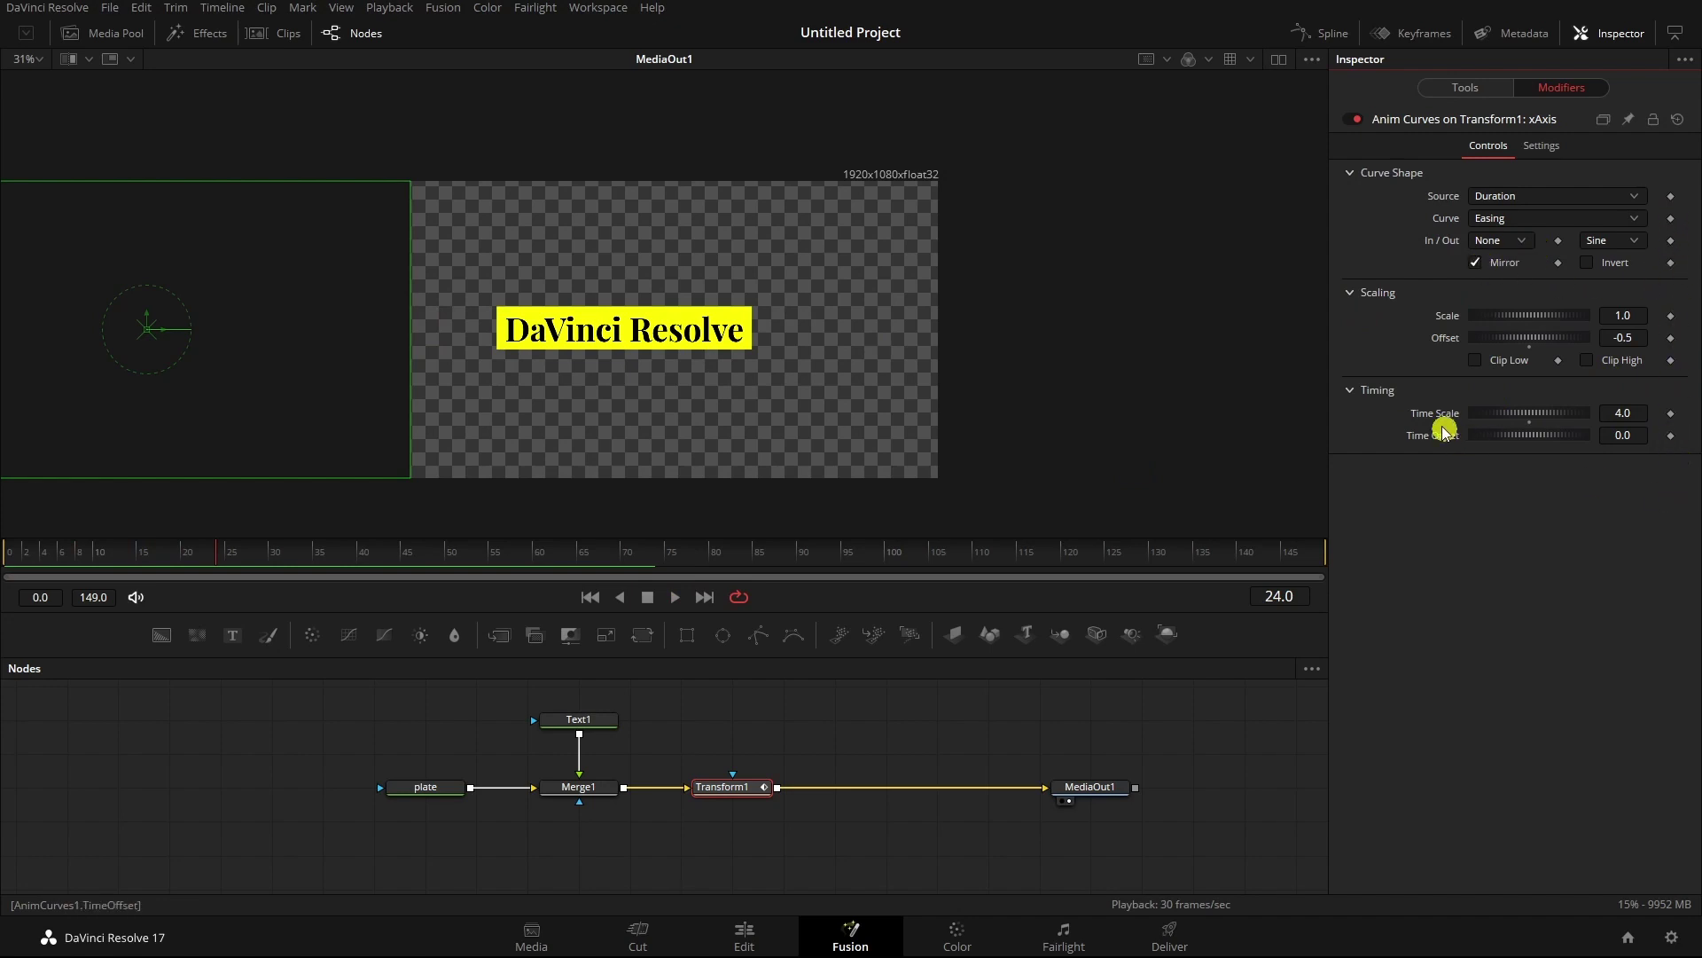
- Turn off Mirror for the xAxis curve, preview the animation from the first frame, and park the playhead at frame 63
{"action": "left_click", "coordinate": [1476, 263]}
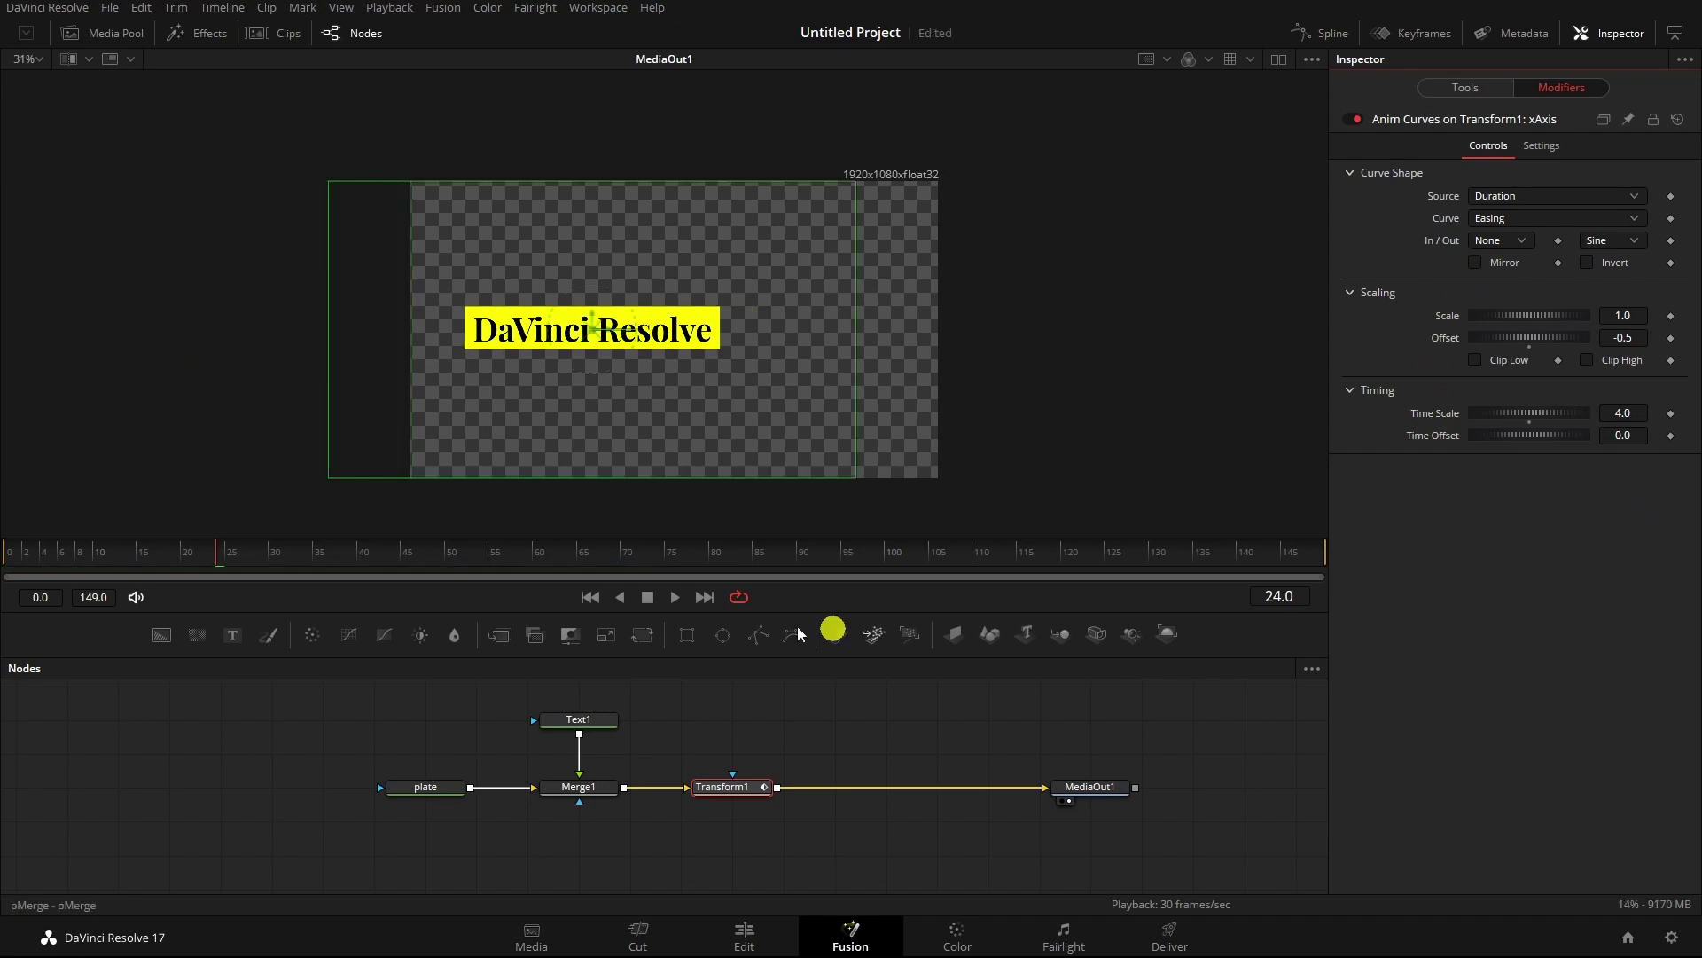
{"action": "left_click", "coordinate": [591, 597]}
{"action": "left_click", "coordinate": [675, 596]}
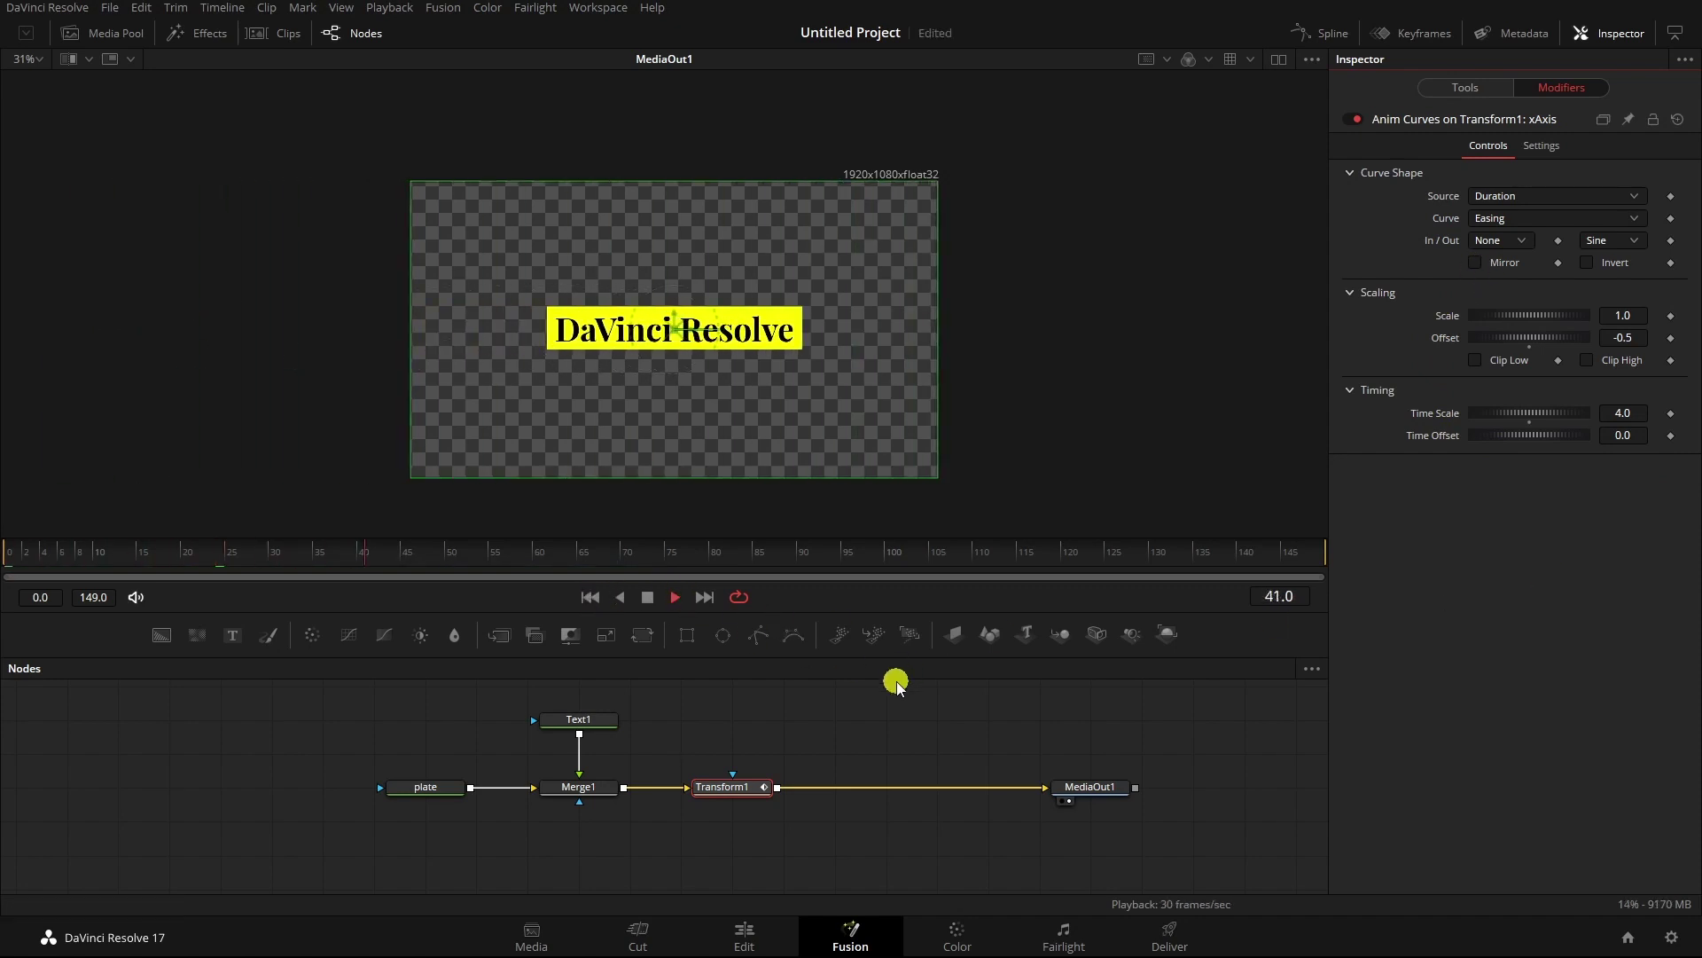
{"action": "left_click", "coordinate": [648, 596]}
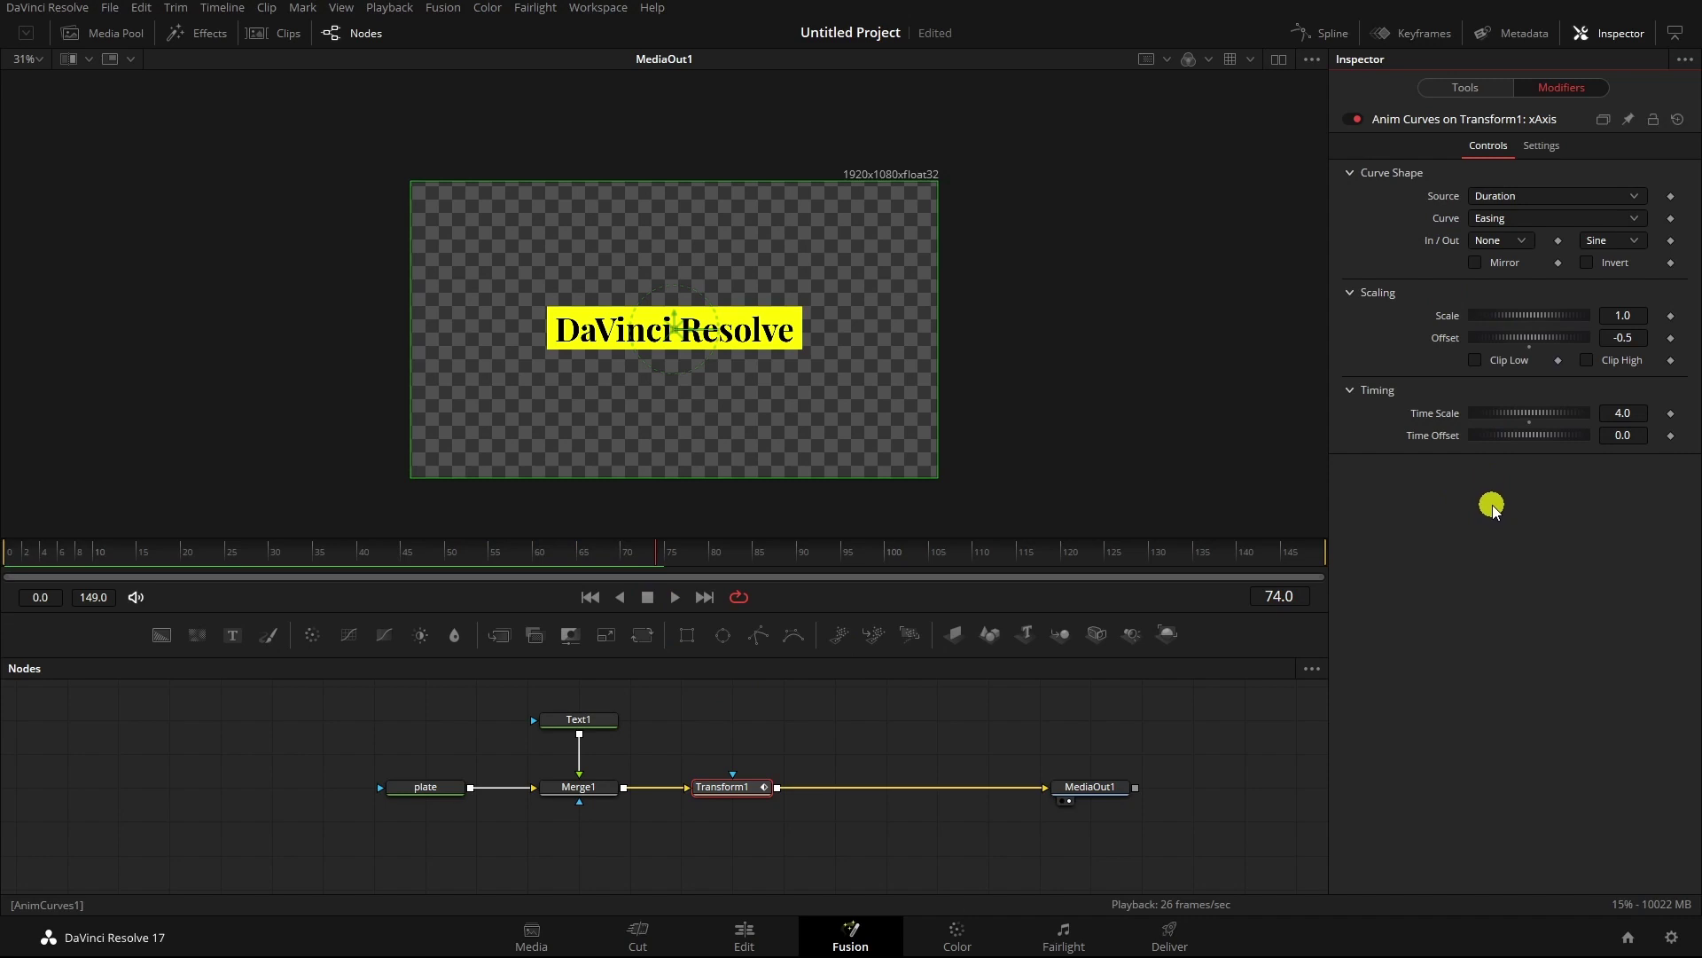
{"action": "left_click", "coordinate": [590, 597]}
{"action": "left_click", "coordinate": [674, 596]}
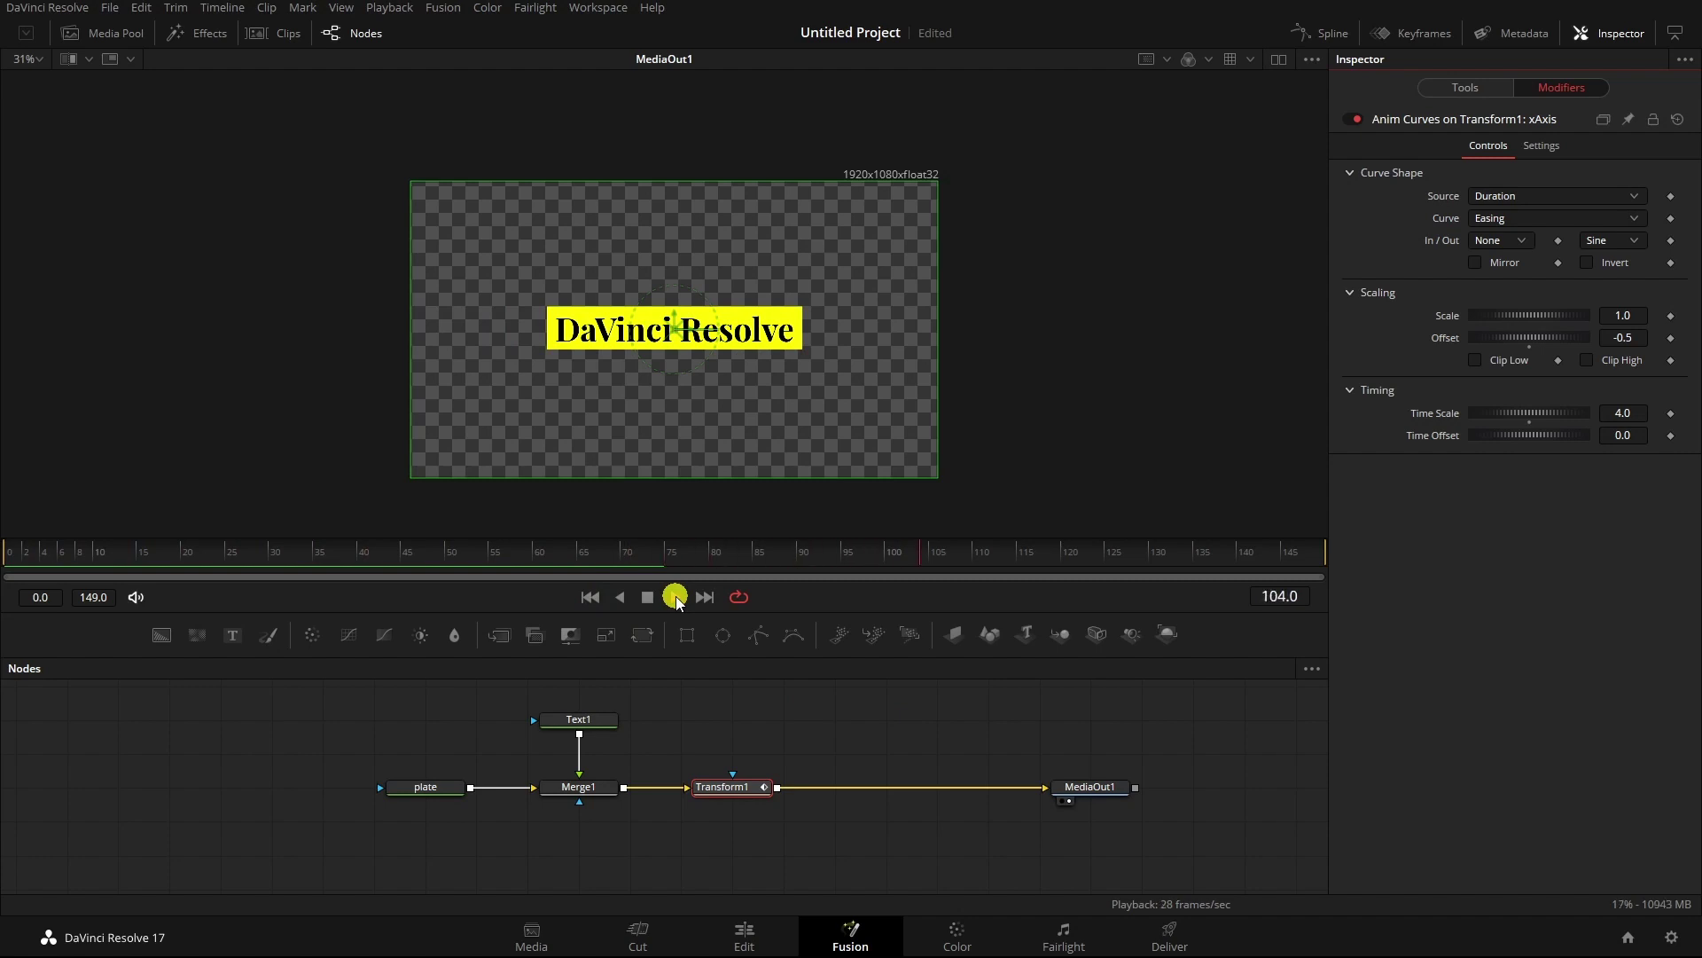
{"action": "left_click", "coordinate": [648, 596]}
{"action": "left_click", "coordinate": [559, 562]}
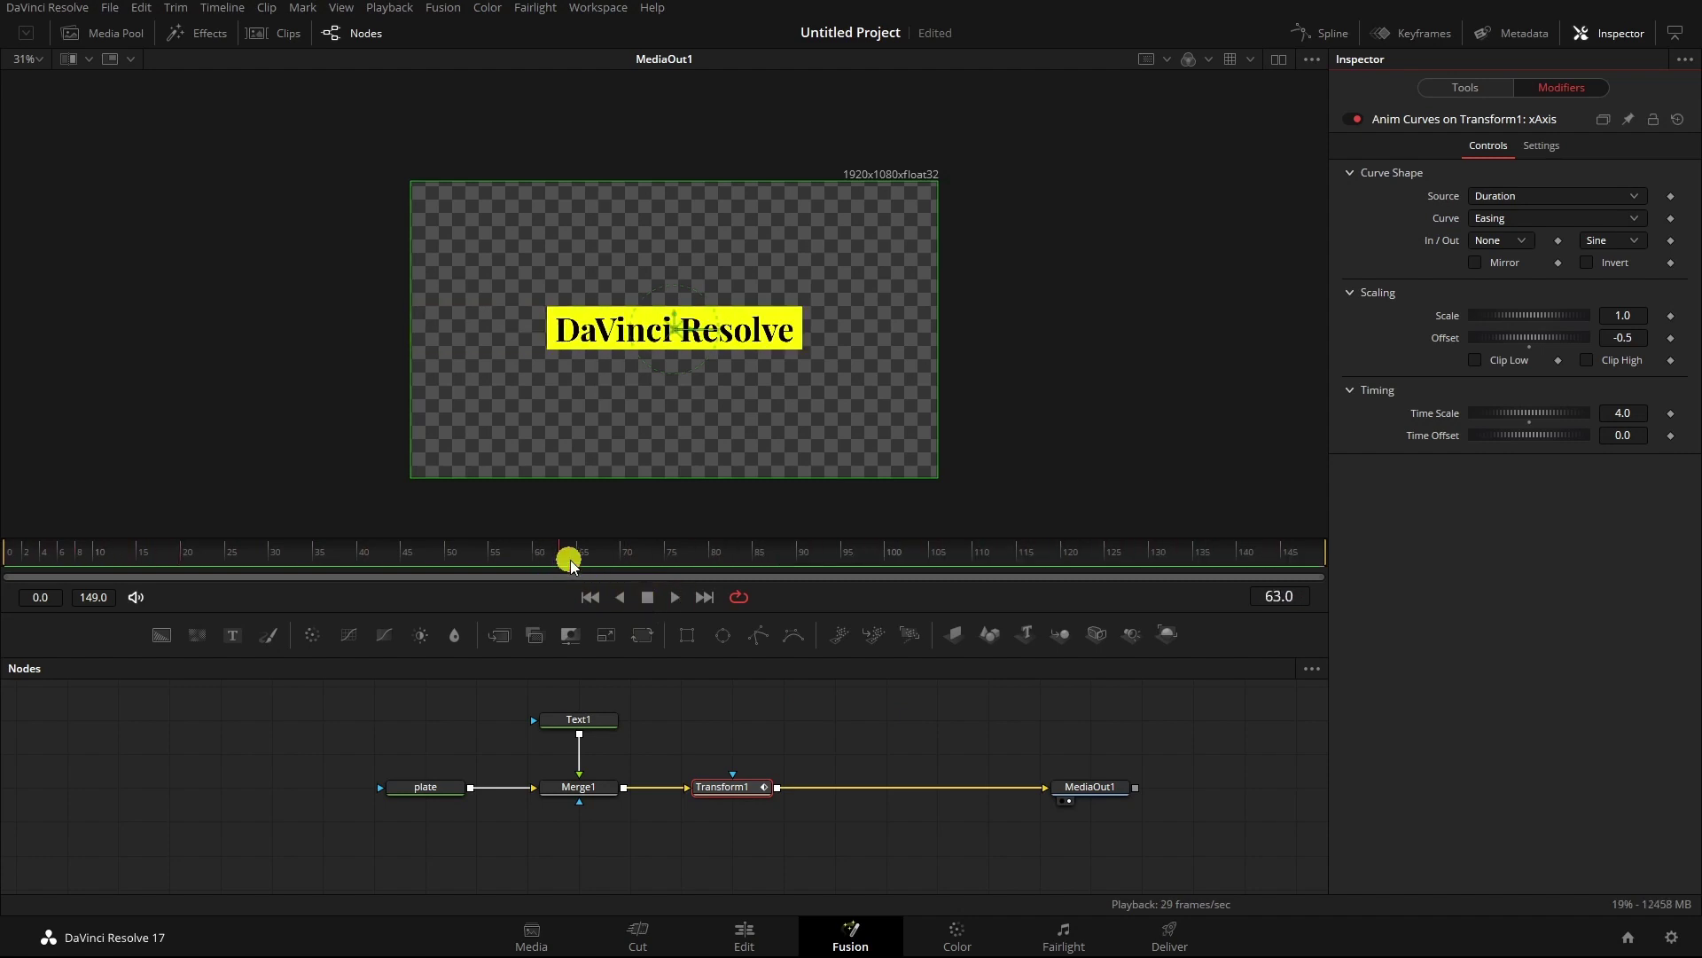
- Duplicate the Transform1 node so the copy sits between Transform1 and MediaOut1
{"action": "left_click", "coordinate": [740, 792]}
{"action": "key", "text": "ctrl+c"}
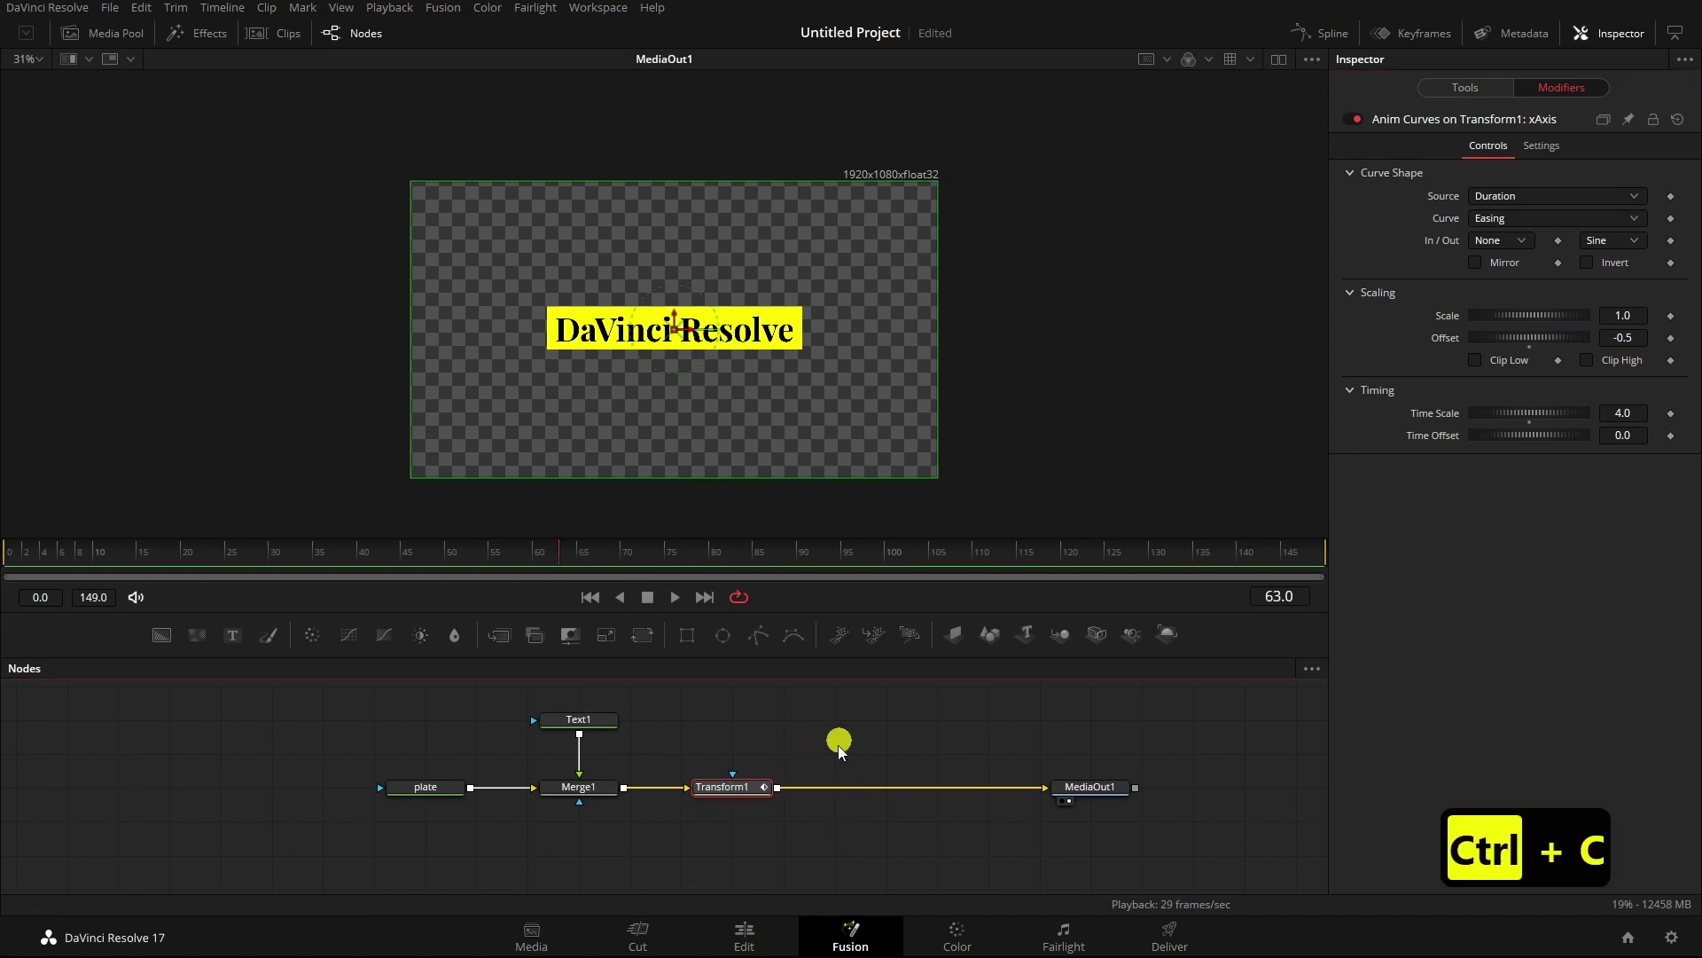
{"action": "key", "text": "ctrl+v"}
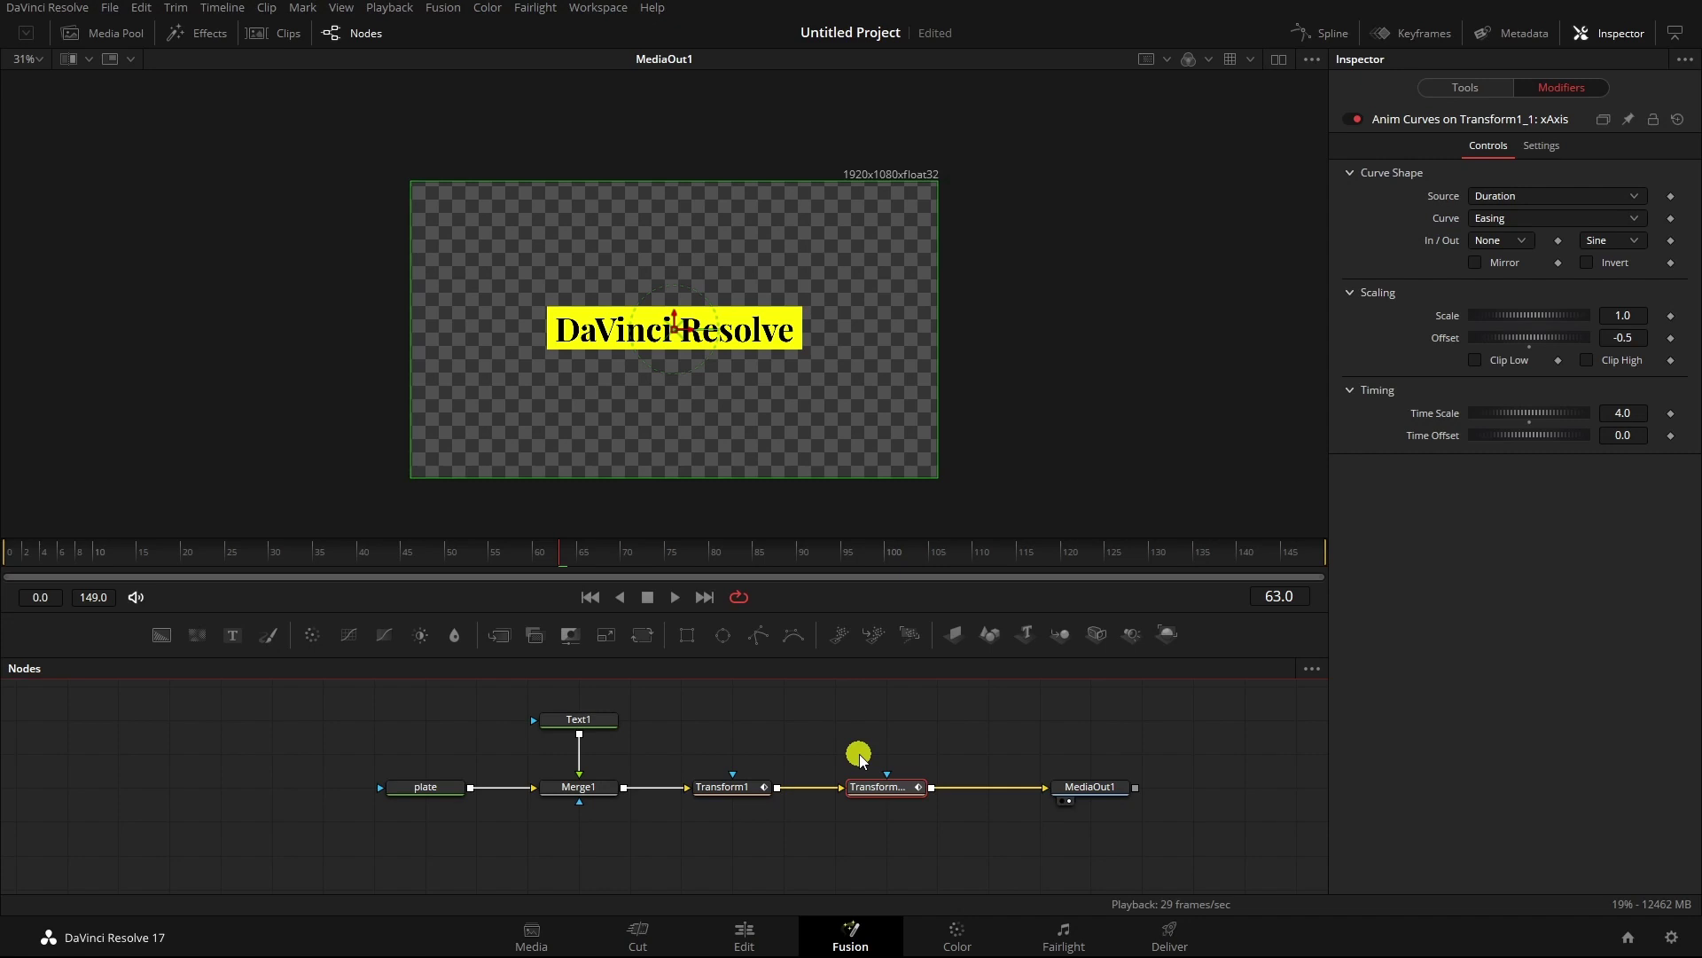
- Rename the first transform node as XIntro and its copy as XOutro
{"action": "left_click", "coordinate": [743, 785]}
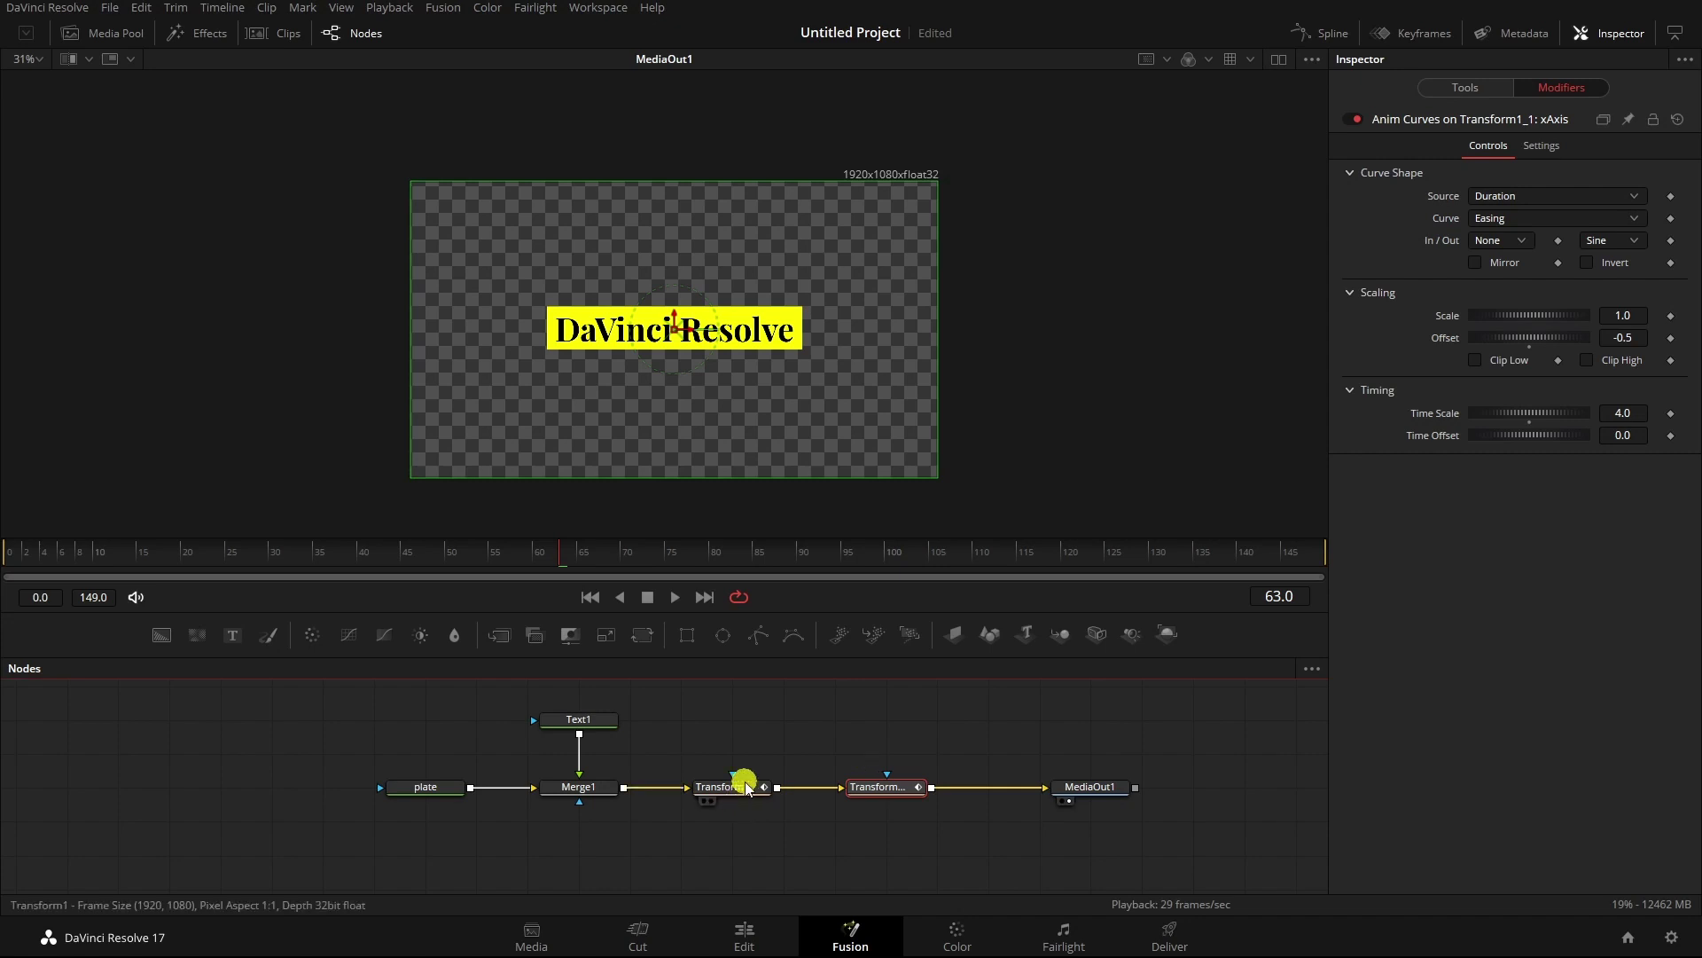
{"action": "key", "text": "F2"}
{"action": "type", "text": "XIntro"}
{"action": "key", "text": "Return"}
{"action": "left_click", "coordinate": [889, 787]}
{"action": "key", "text": "F2"}
{"action": "type", "text": "XOutro"}
{"action": "key", "text": "Return"}
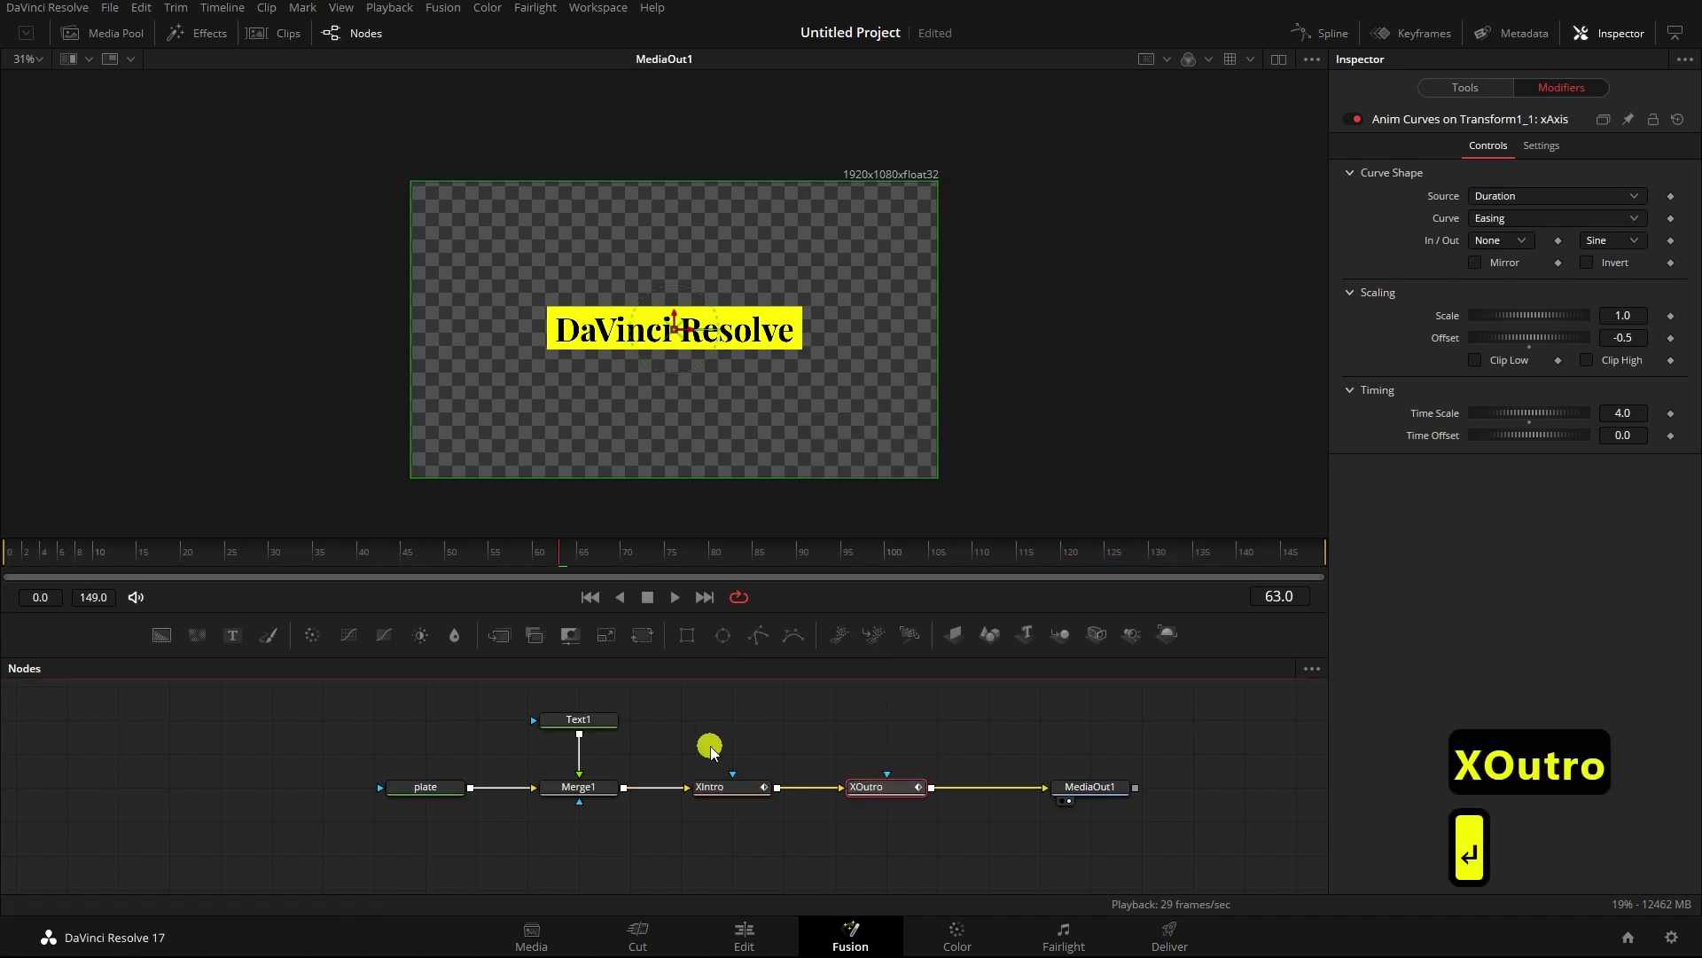
- Compare the xAxis curve settings of XIntro and XOutro and preview the animation from the first frame
{"action": "left_click", "coordinate": [719, 787]}
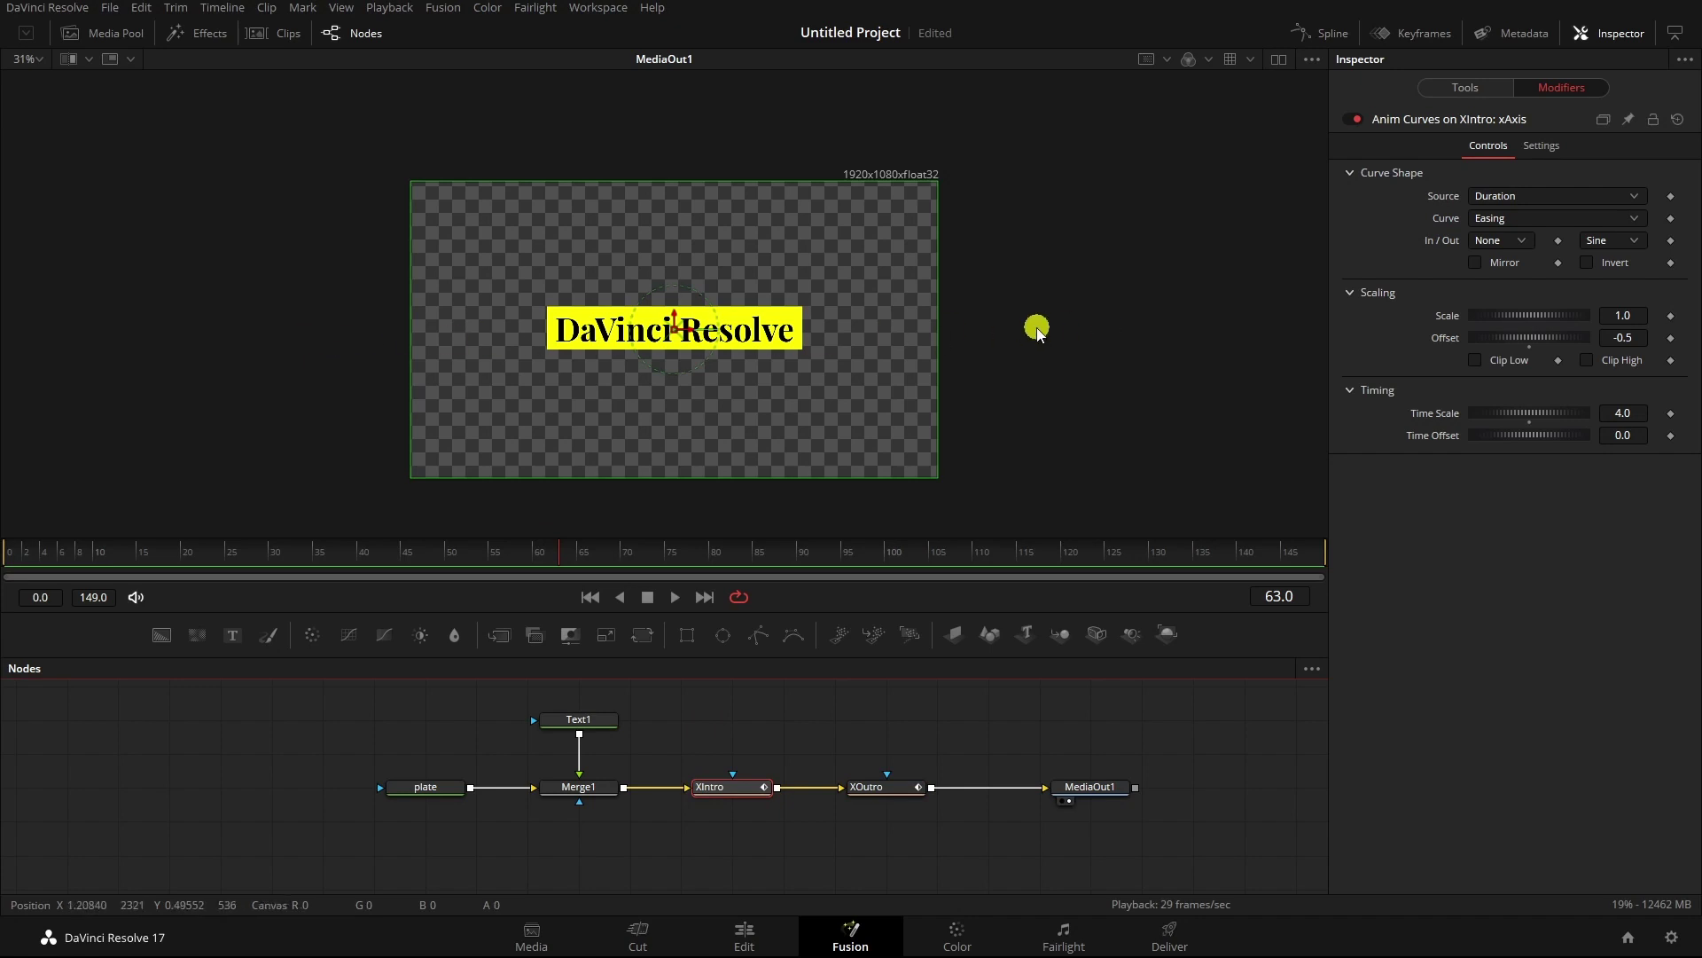
{"action": "left_click", "coordinate": [900, 788]}
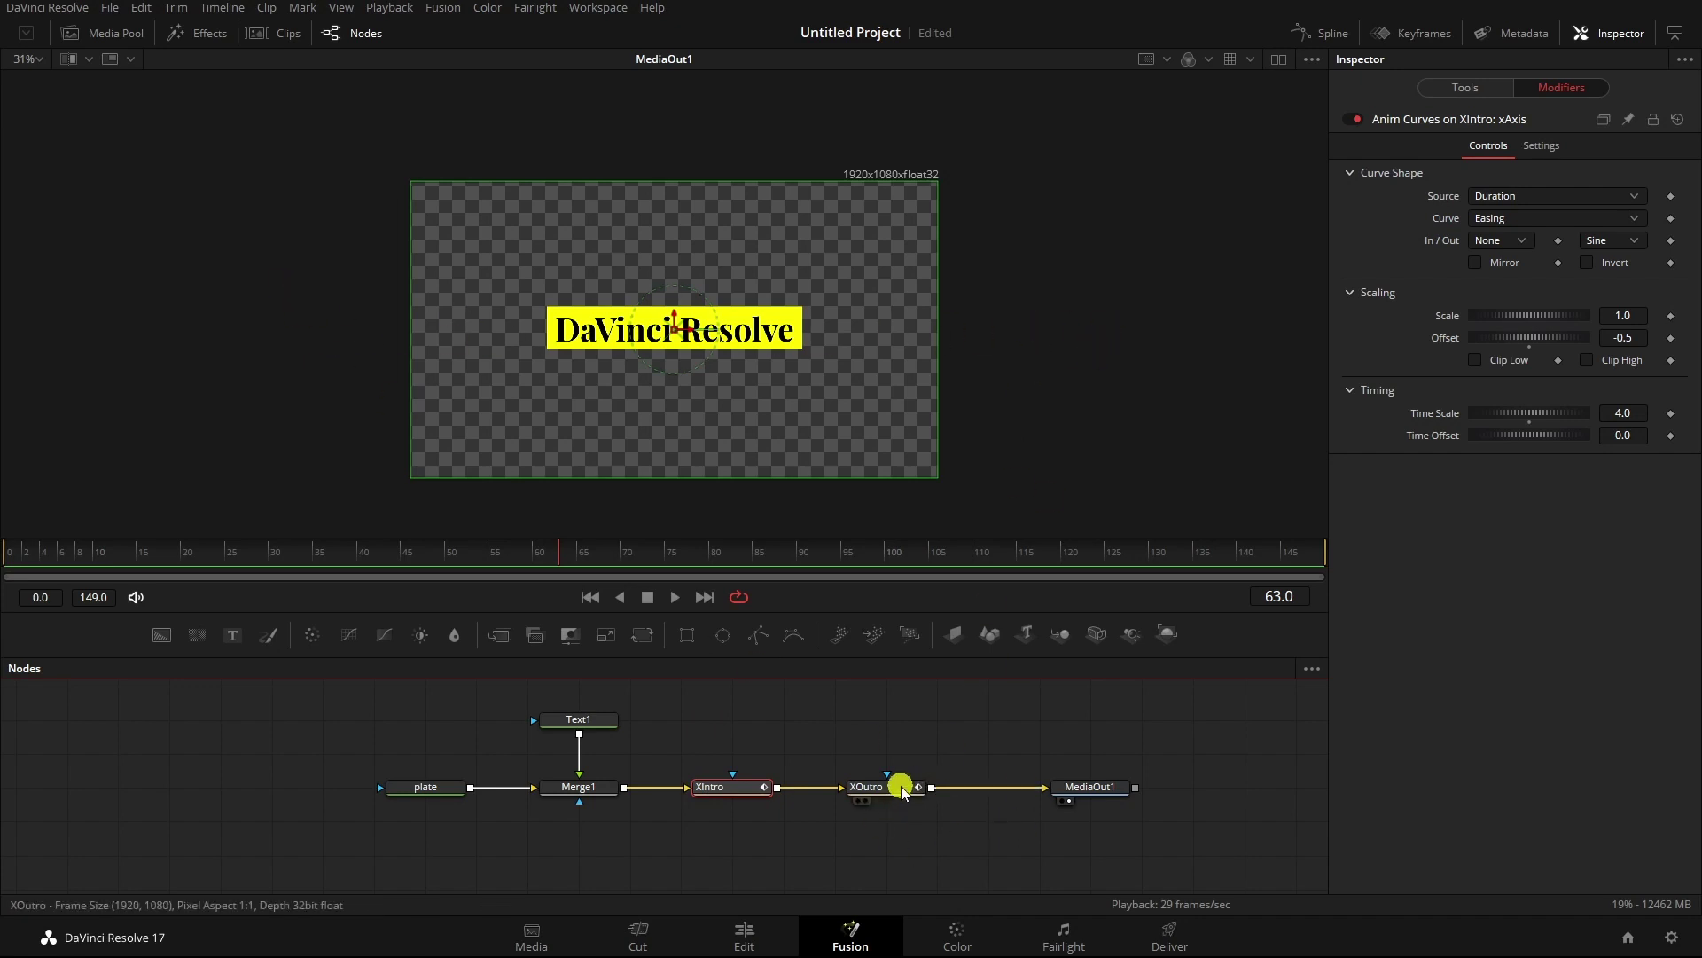
{"action": "left_click", "coordinate": [589, 596]}
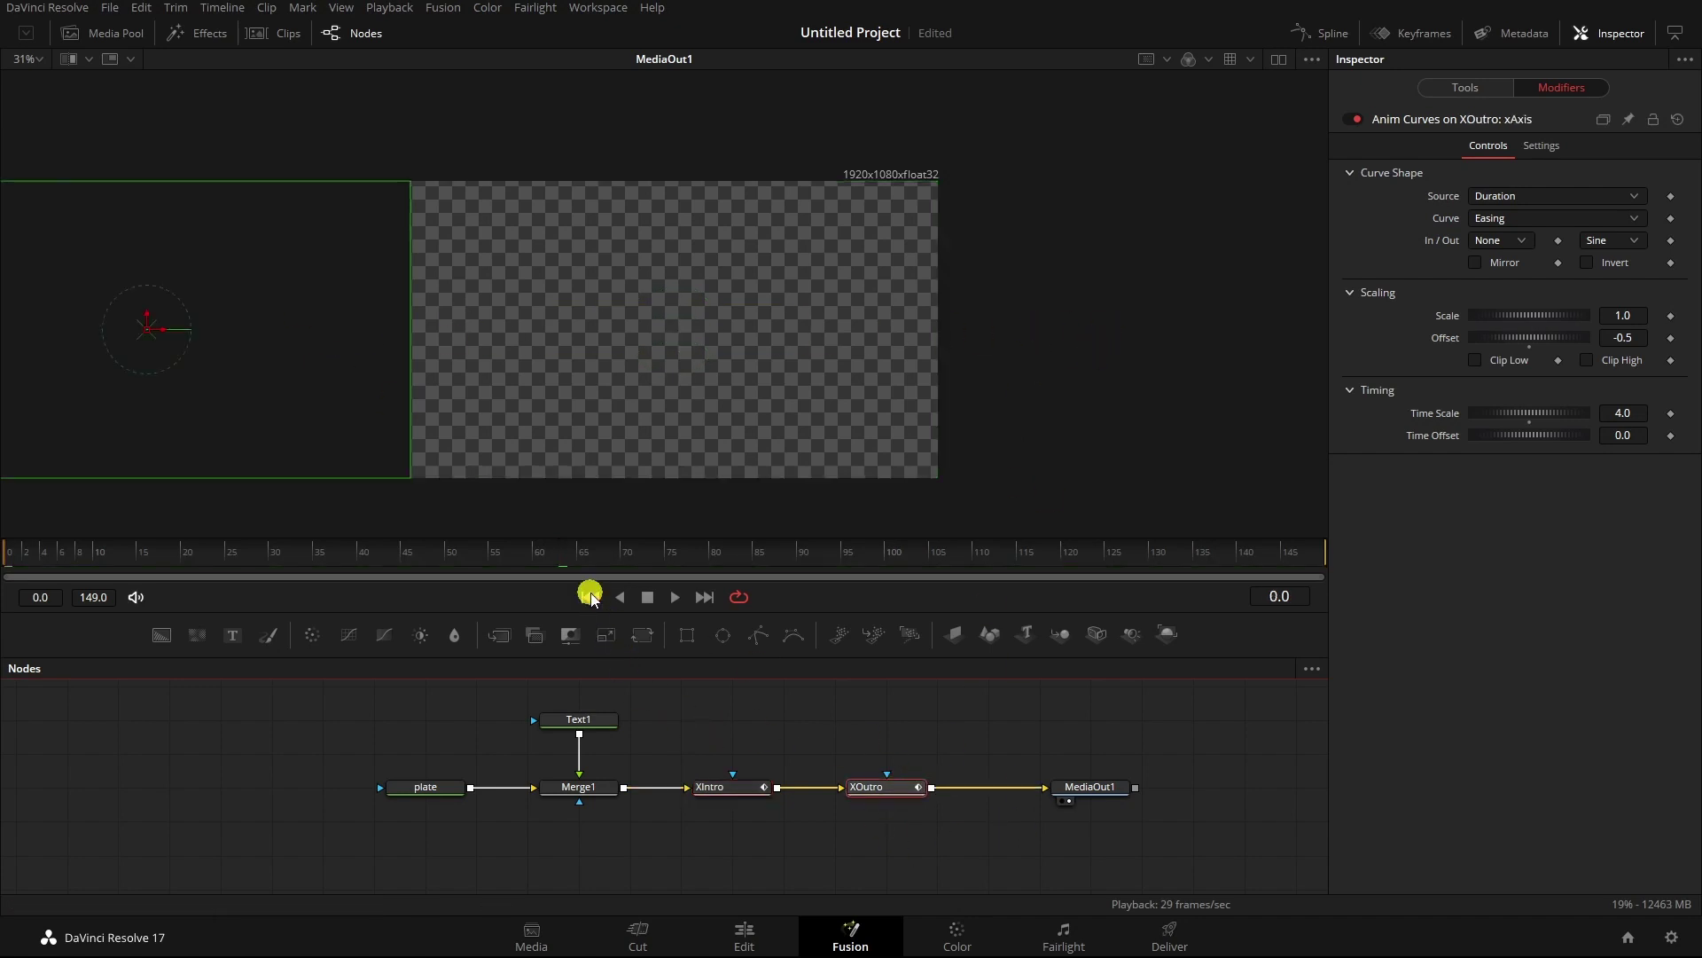
{"action": "left_click", "coordinate": [674, 597]}
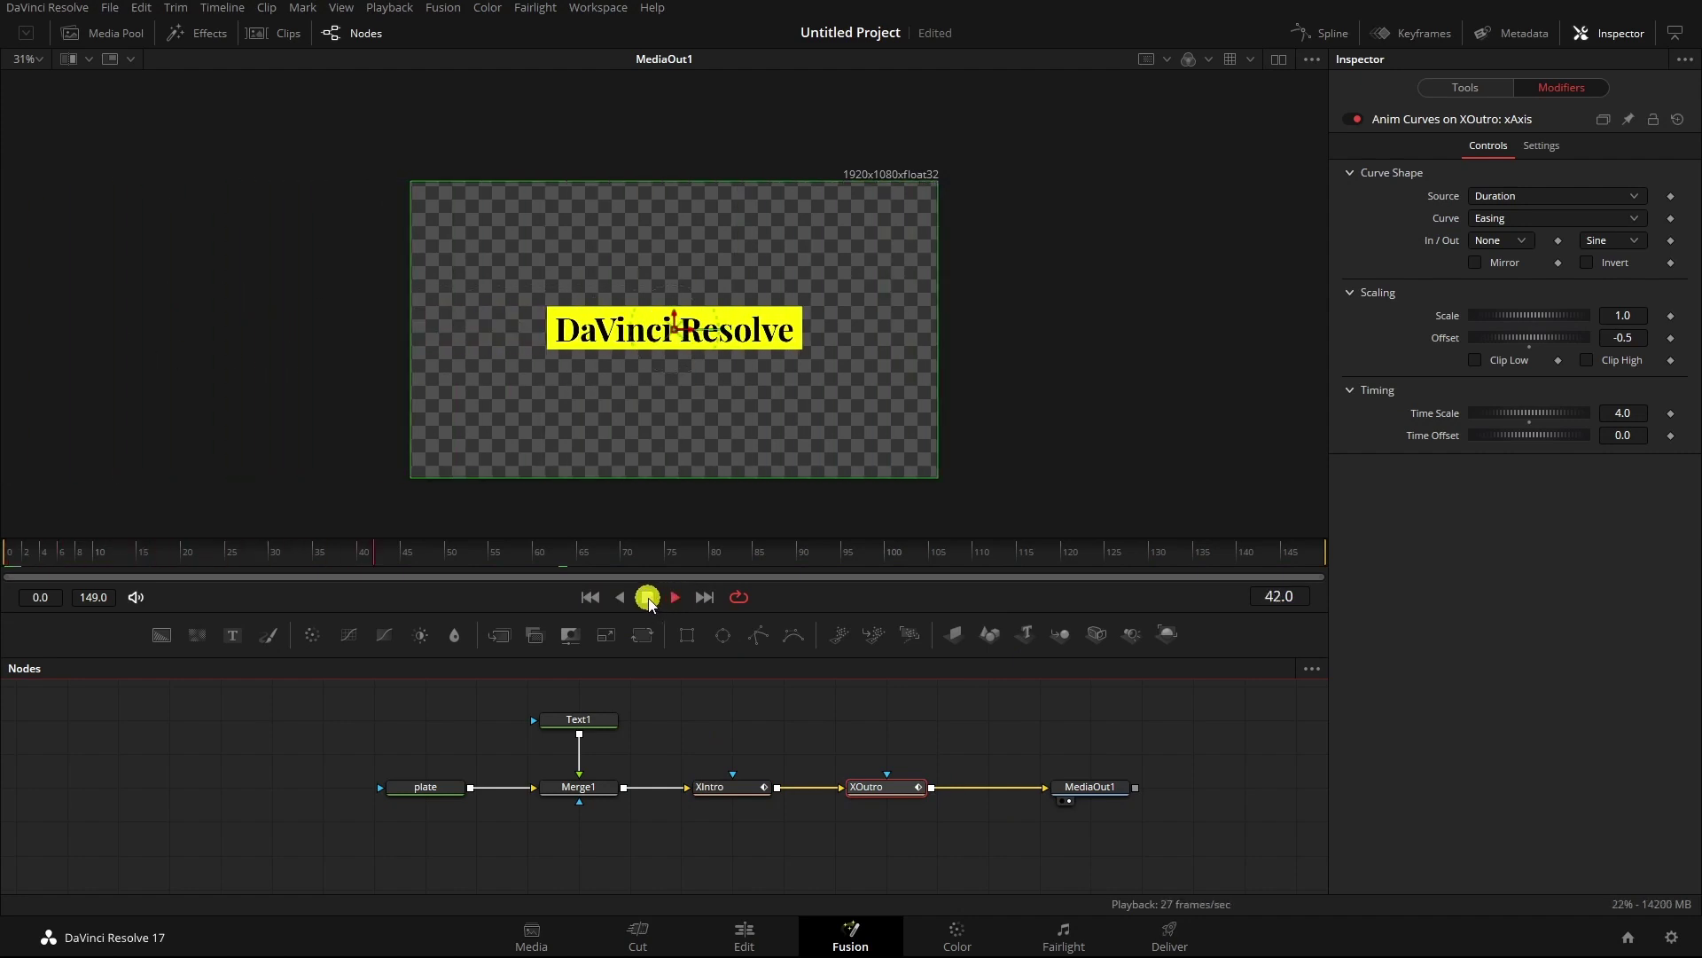
{"action": "left_click", "coordinate": [648, 596]}
- Set the Offset of XOutro's xAxis curve to 0.5
{"action": "left_click", "coordinate": [874, 798]}
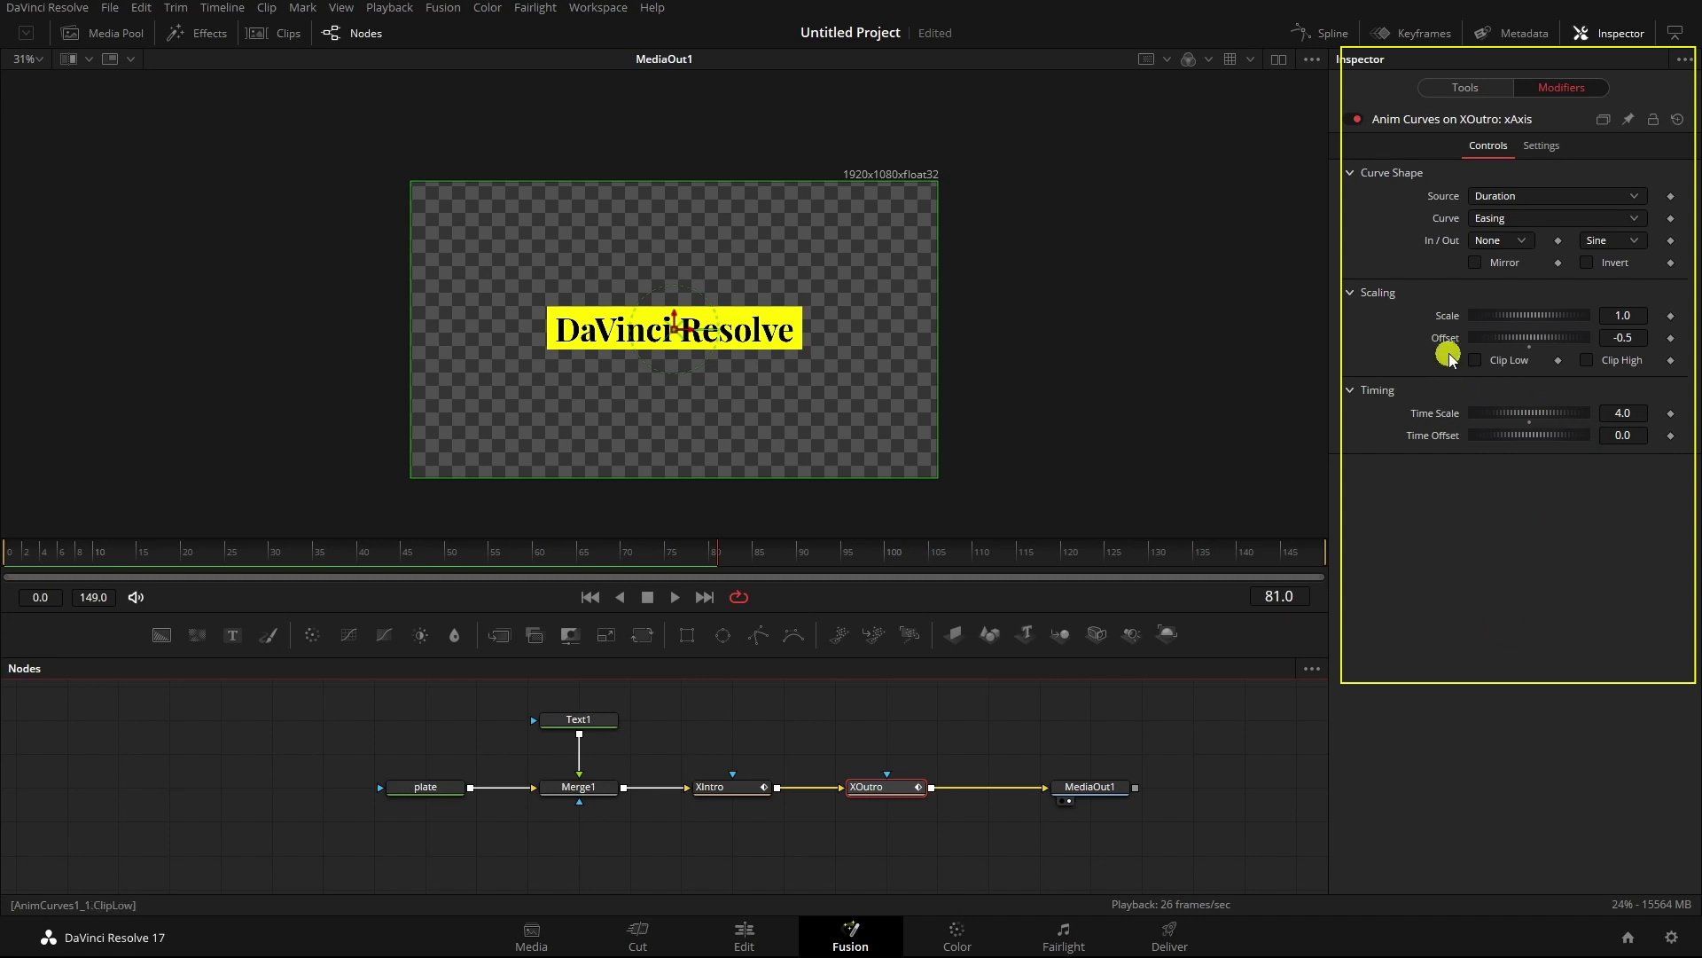
{"action": "type", "text": "0.5"}
{"action": "key", "text": "Return"}
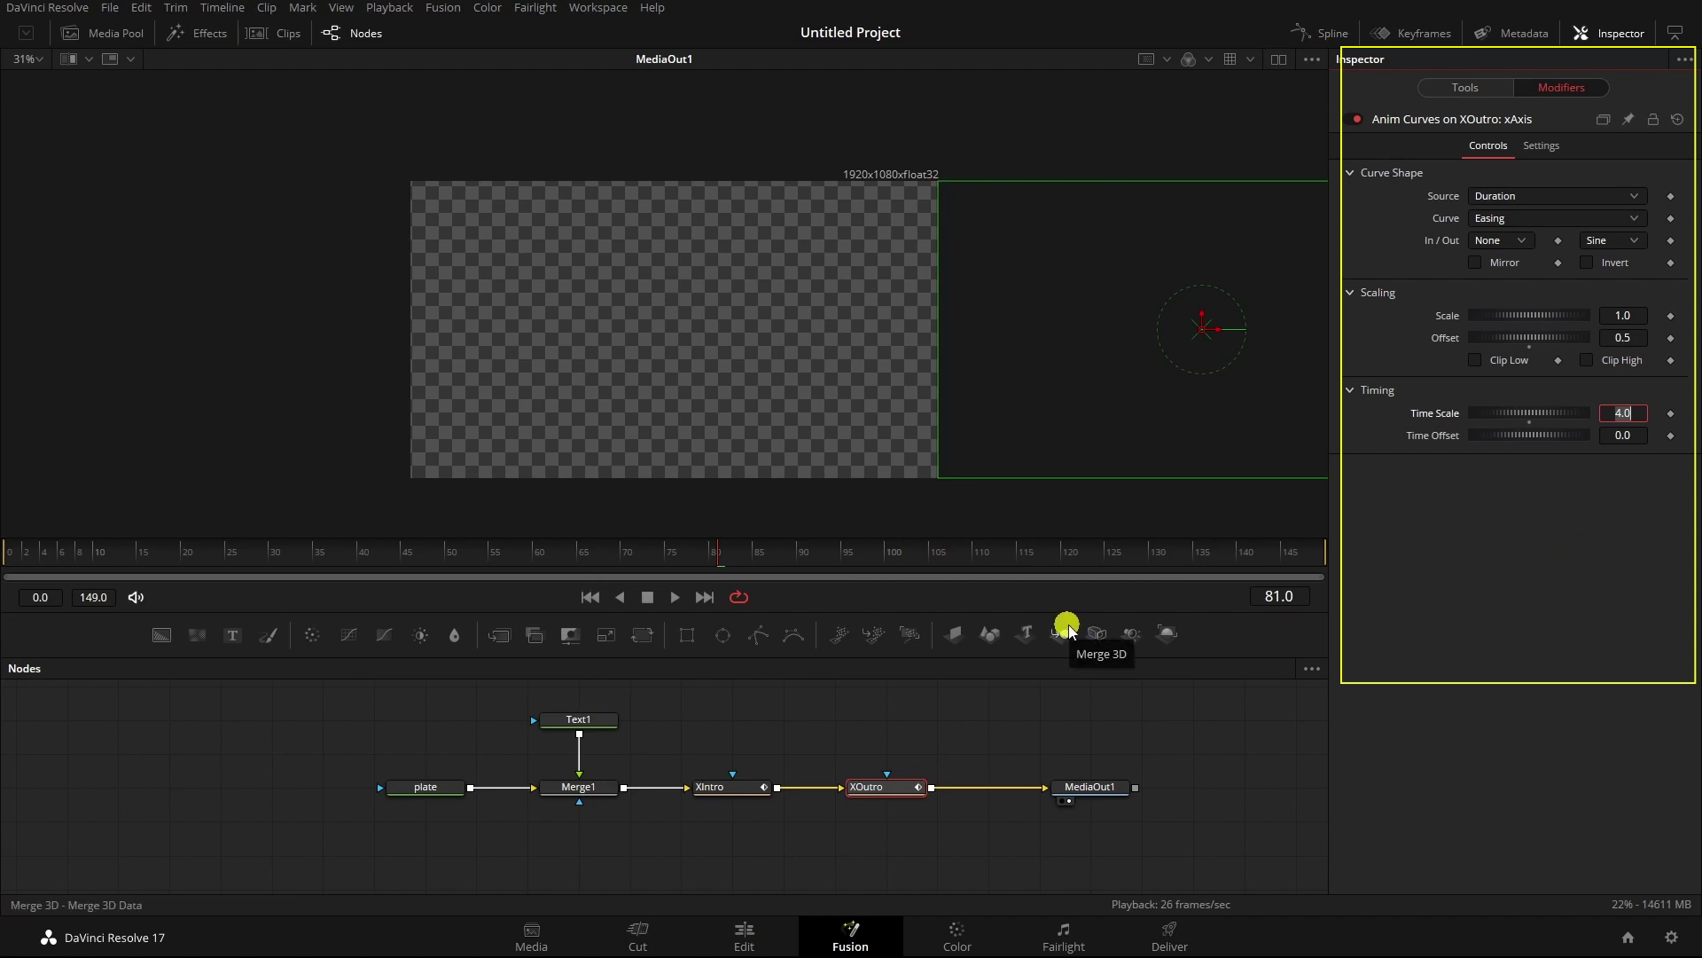
- Try a Time Offset of 0.8 for XOutro's xAxis curve and preview the animation from the first frame
{"action": "left_click", "coordinate": [1641, 435]}
{"action": "type", "text": ".8"}
{"action": "key", "text": "Return"}
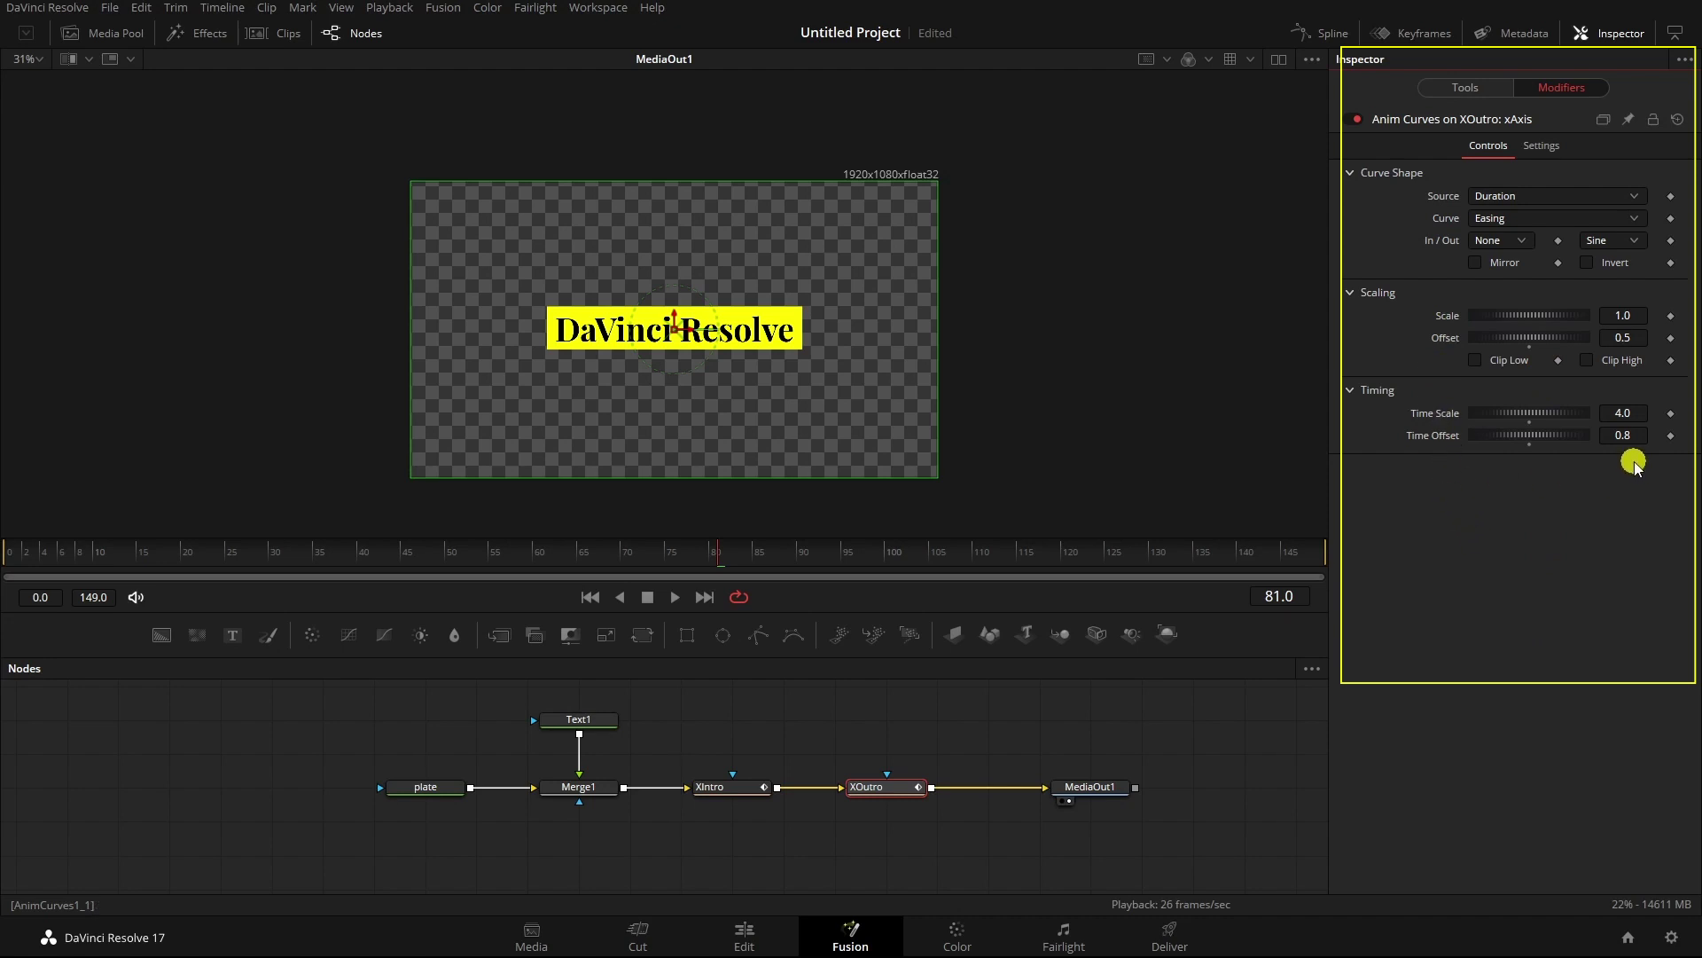
{"action": "left_click", "coordinate": [591, 598]}
{"action": "left_click", "coordinate": [673, 598]}
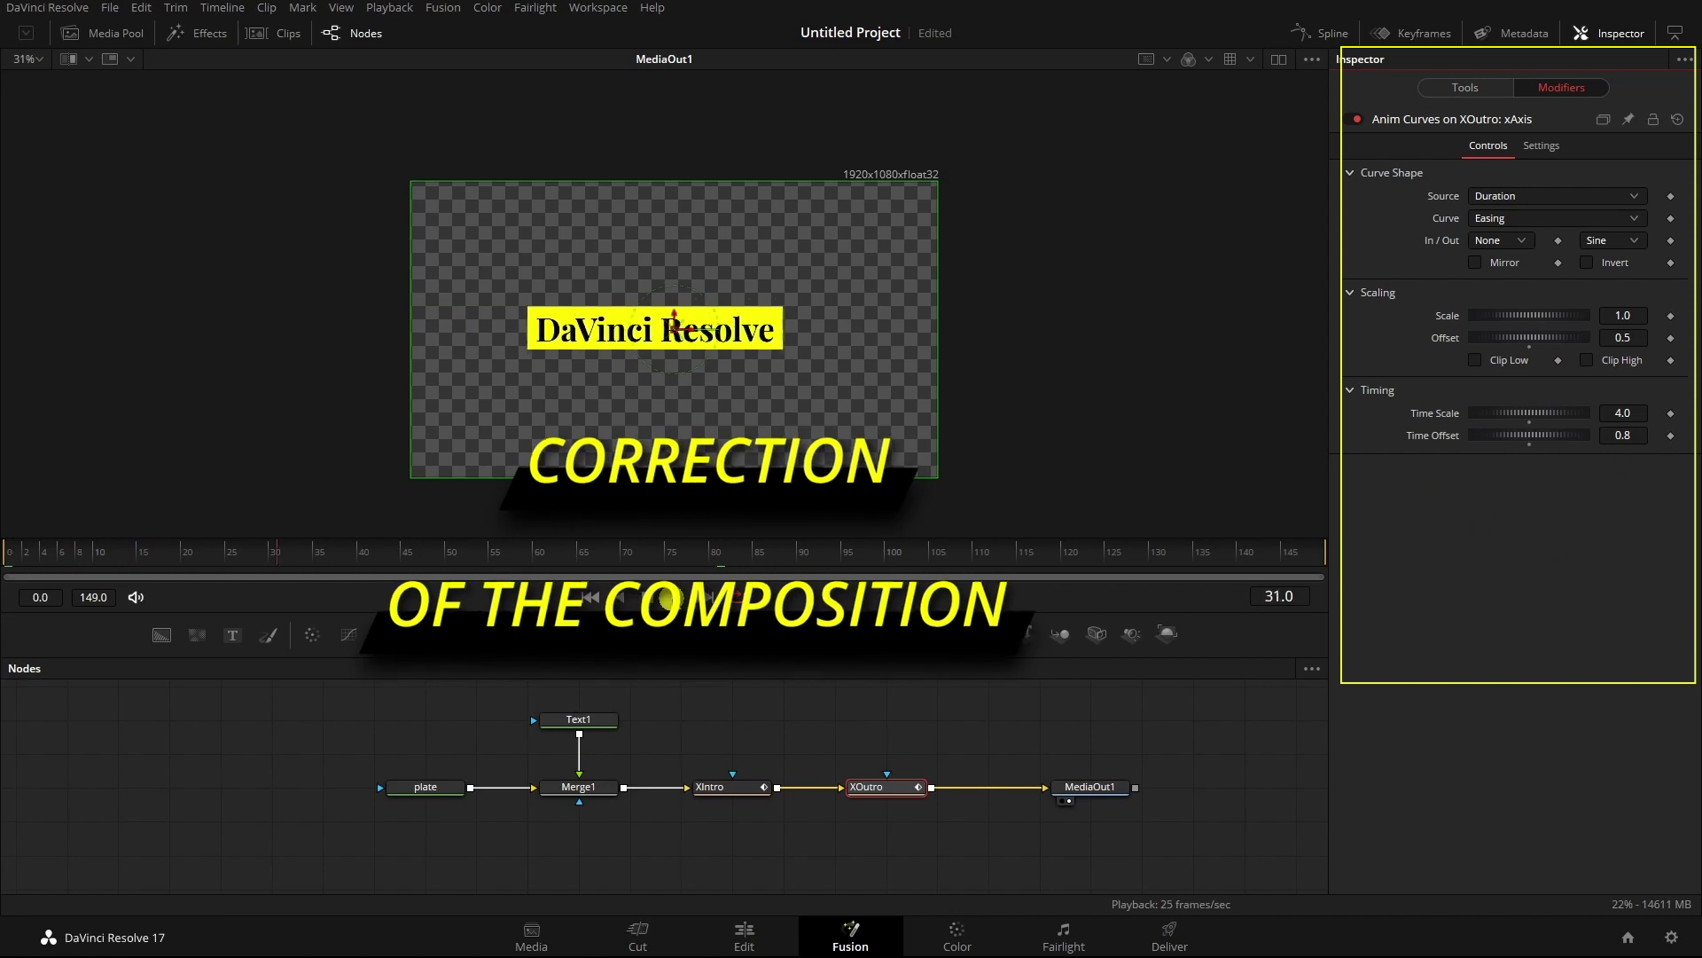
{"action": "left_click", "coordinate": [647, 599]}
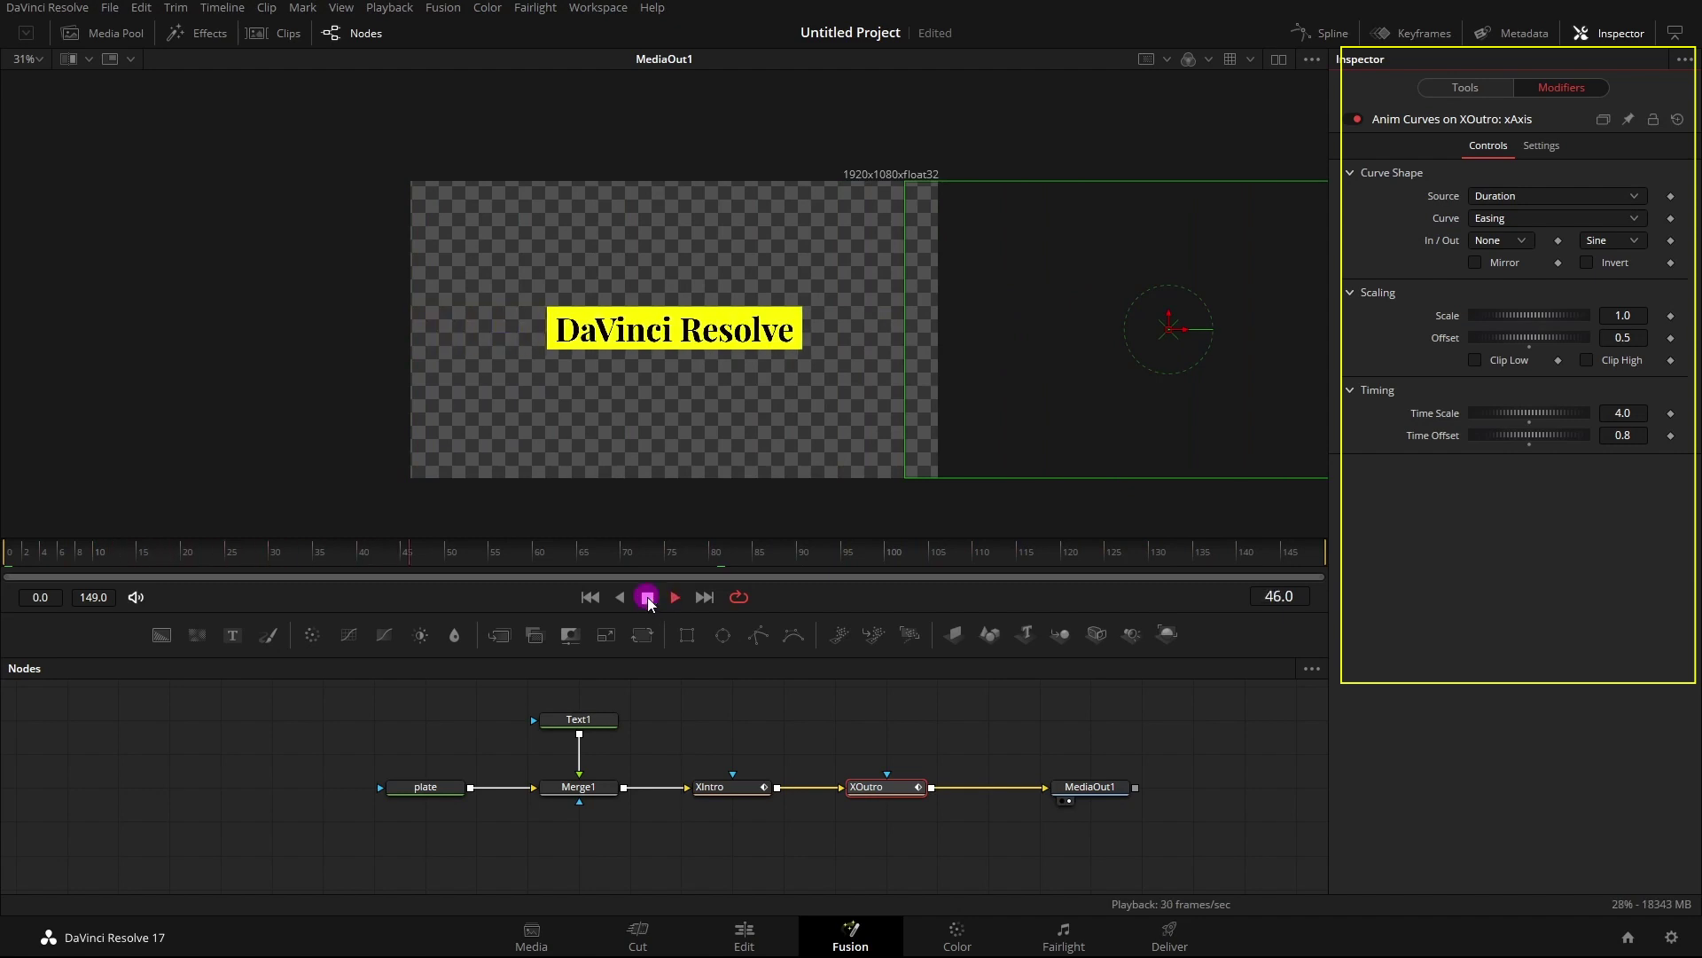
- Set the Time Offset of XOutro's xAxis curve to 0.5 and preview the intro and outro movement from the first frame
{"action": "left_click", "coordinate": [1636, 436]}
{"action": "type", "text": ".5"}
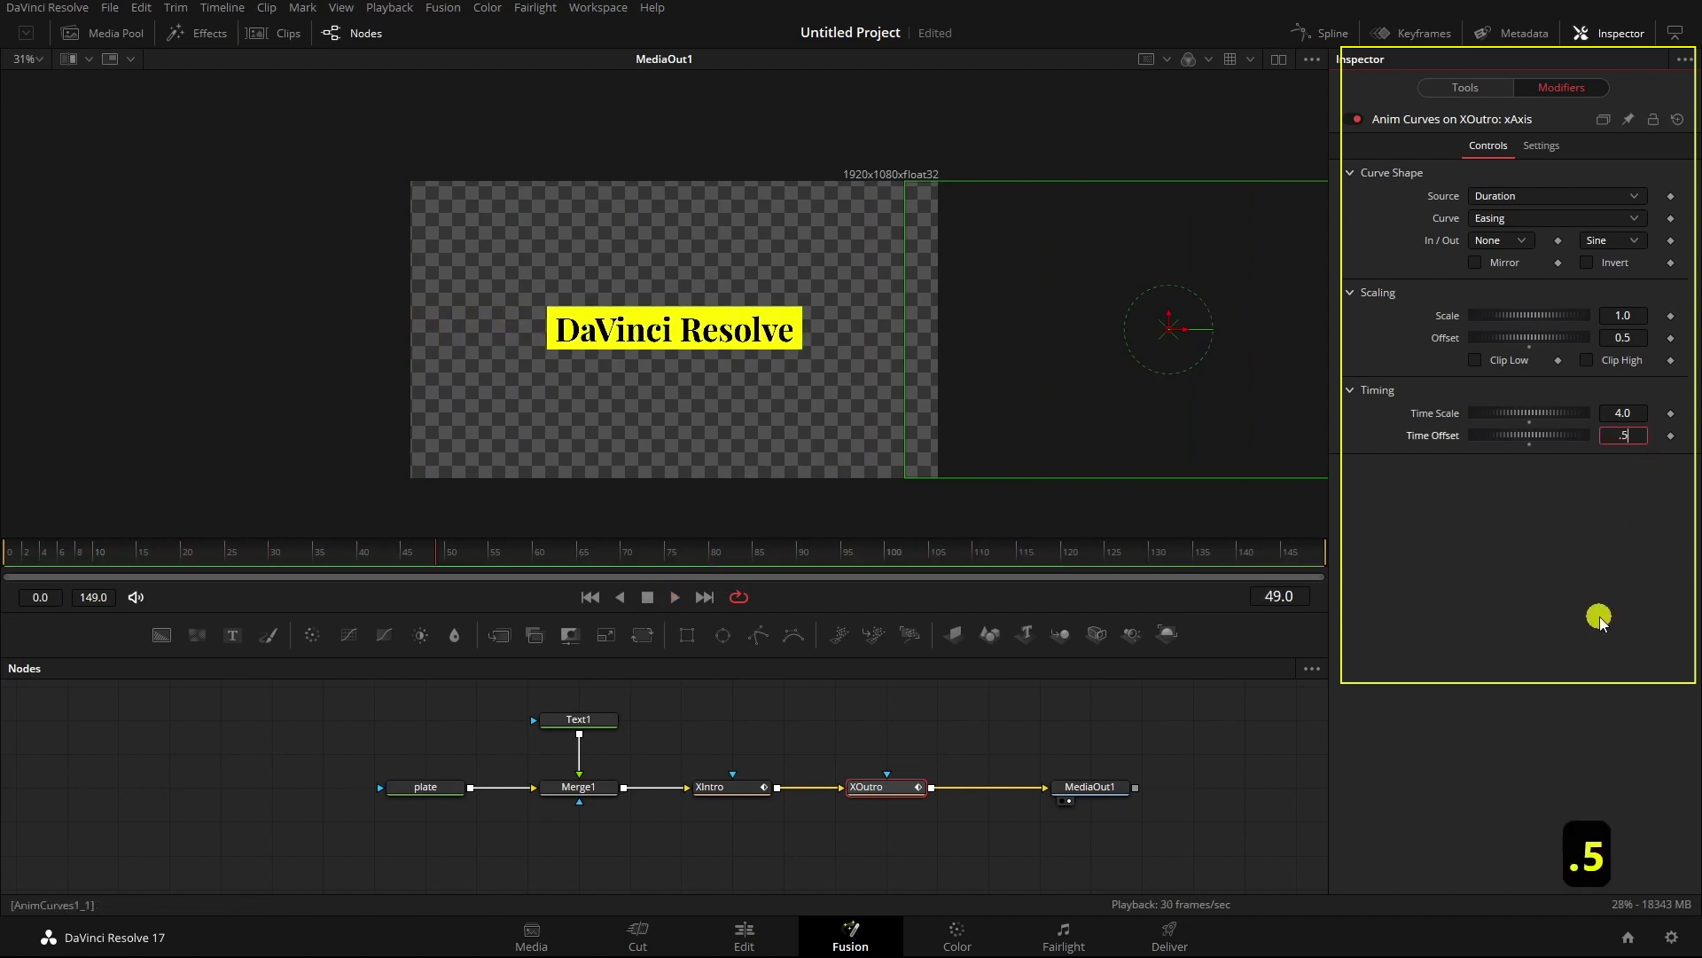
{"action": "key", "text": "Return"}
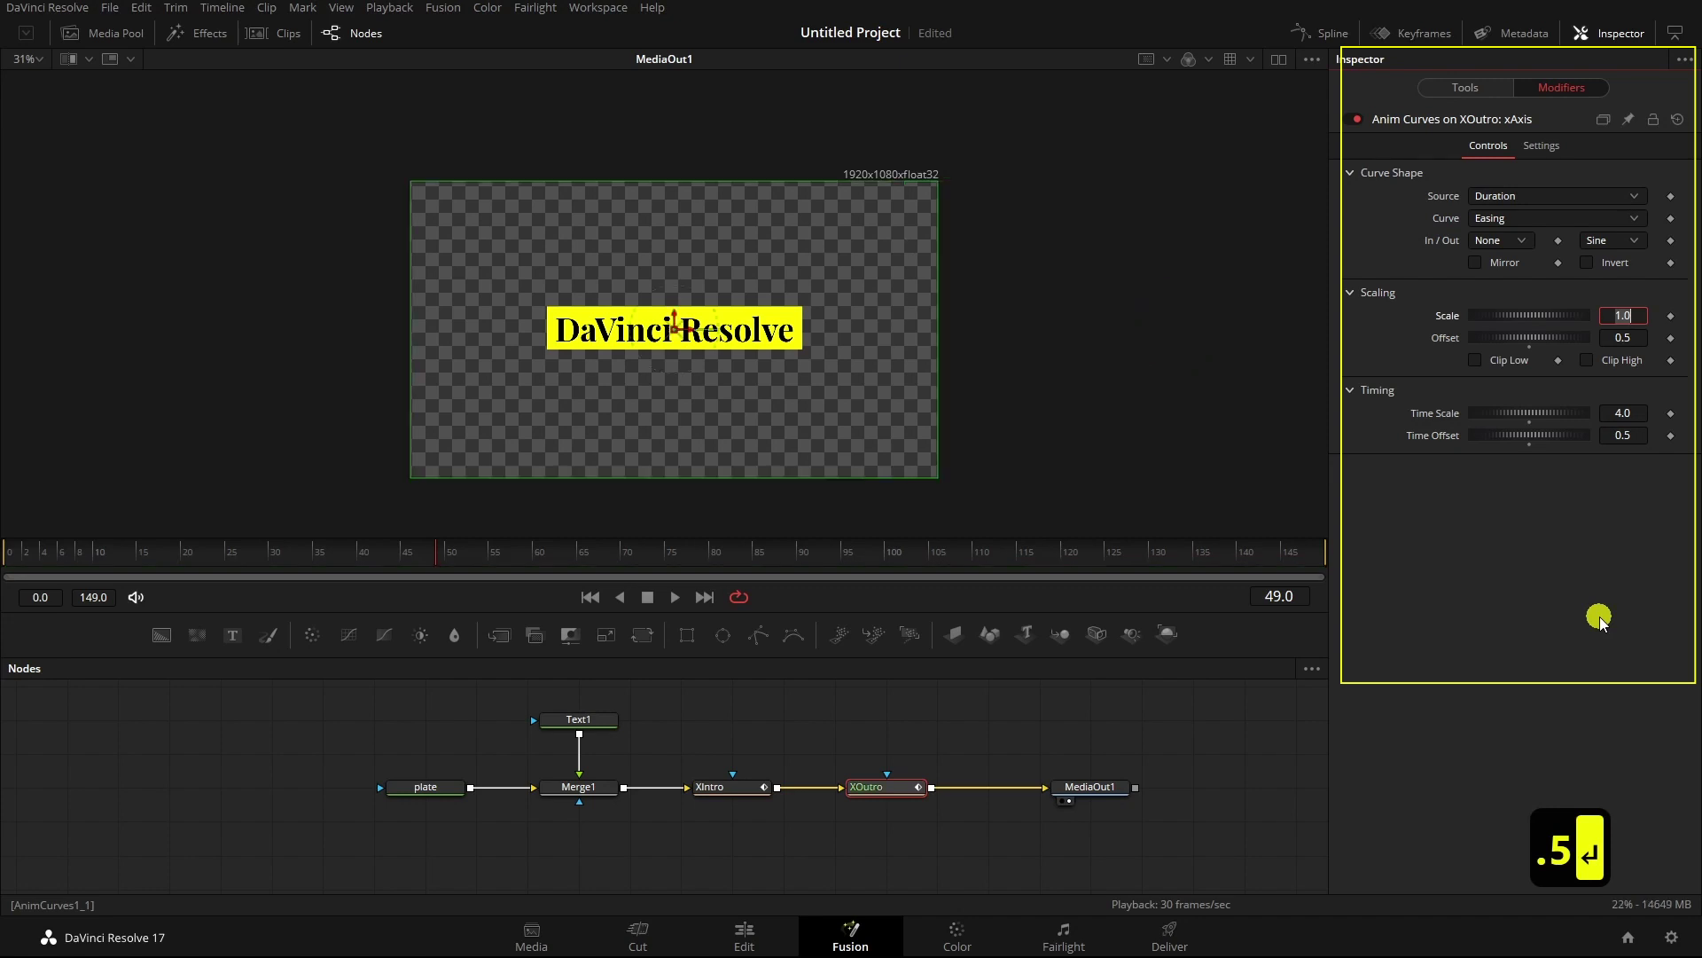
{"action": "left_click", "coordinate": [587, 598]}
{"action": "left_click", "coordinate": [675, 597]}
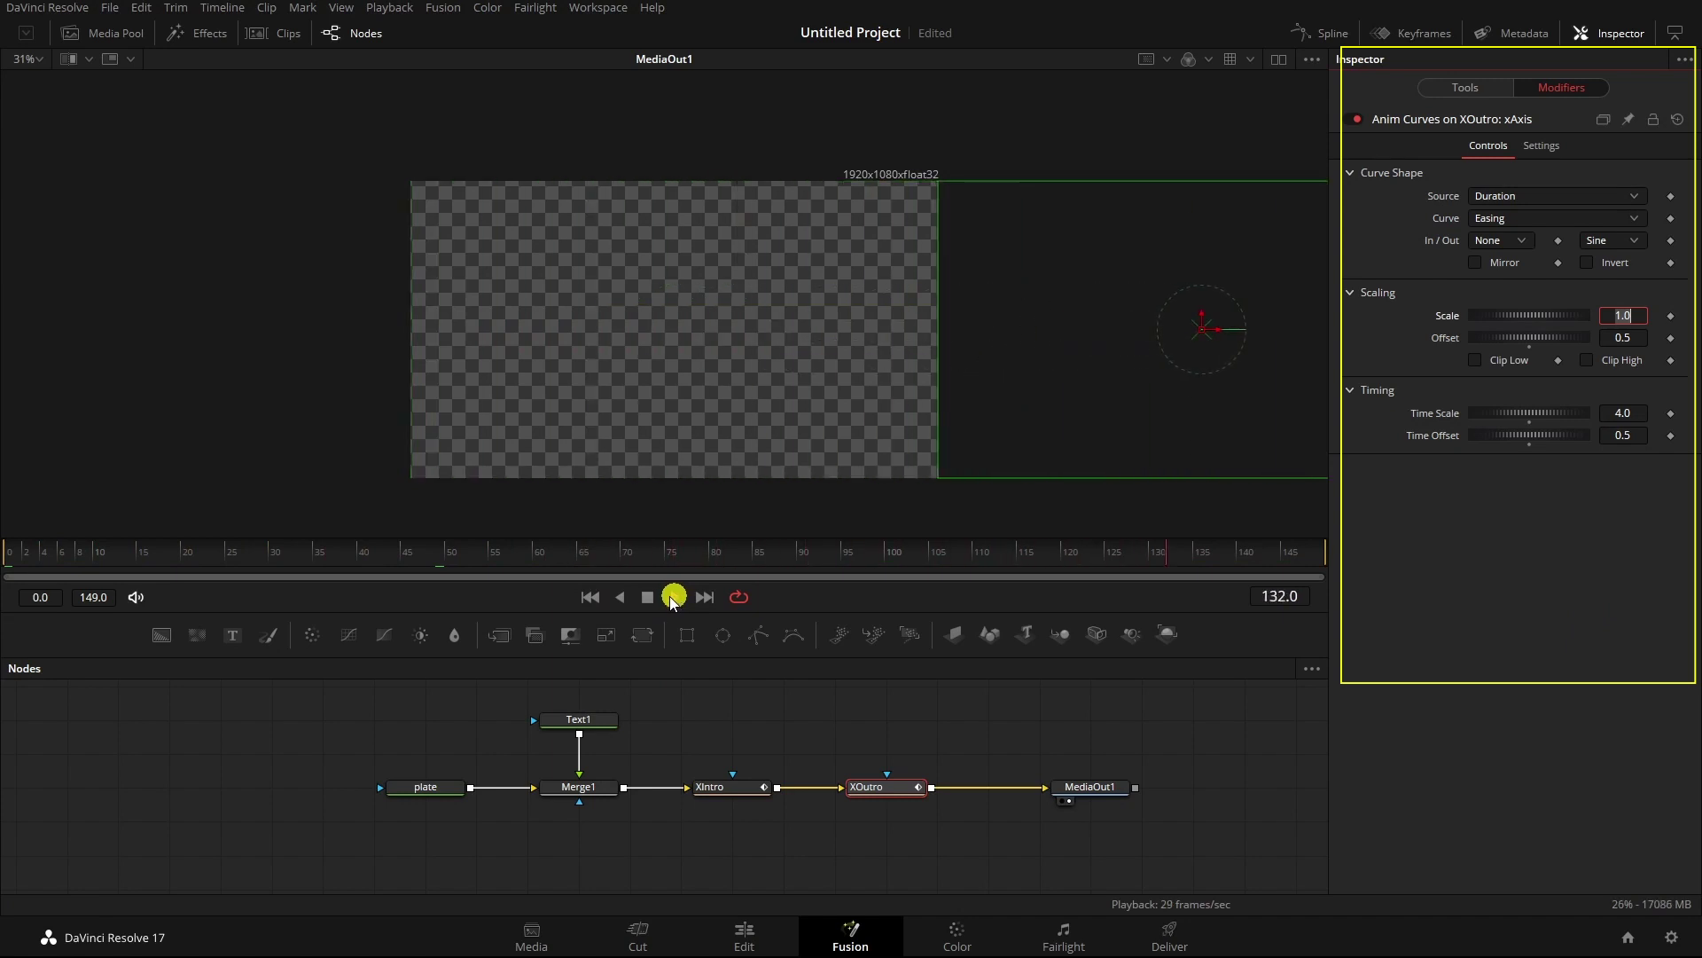
{"action": "left_click", "coordinate": [648, 597]}
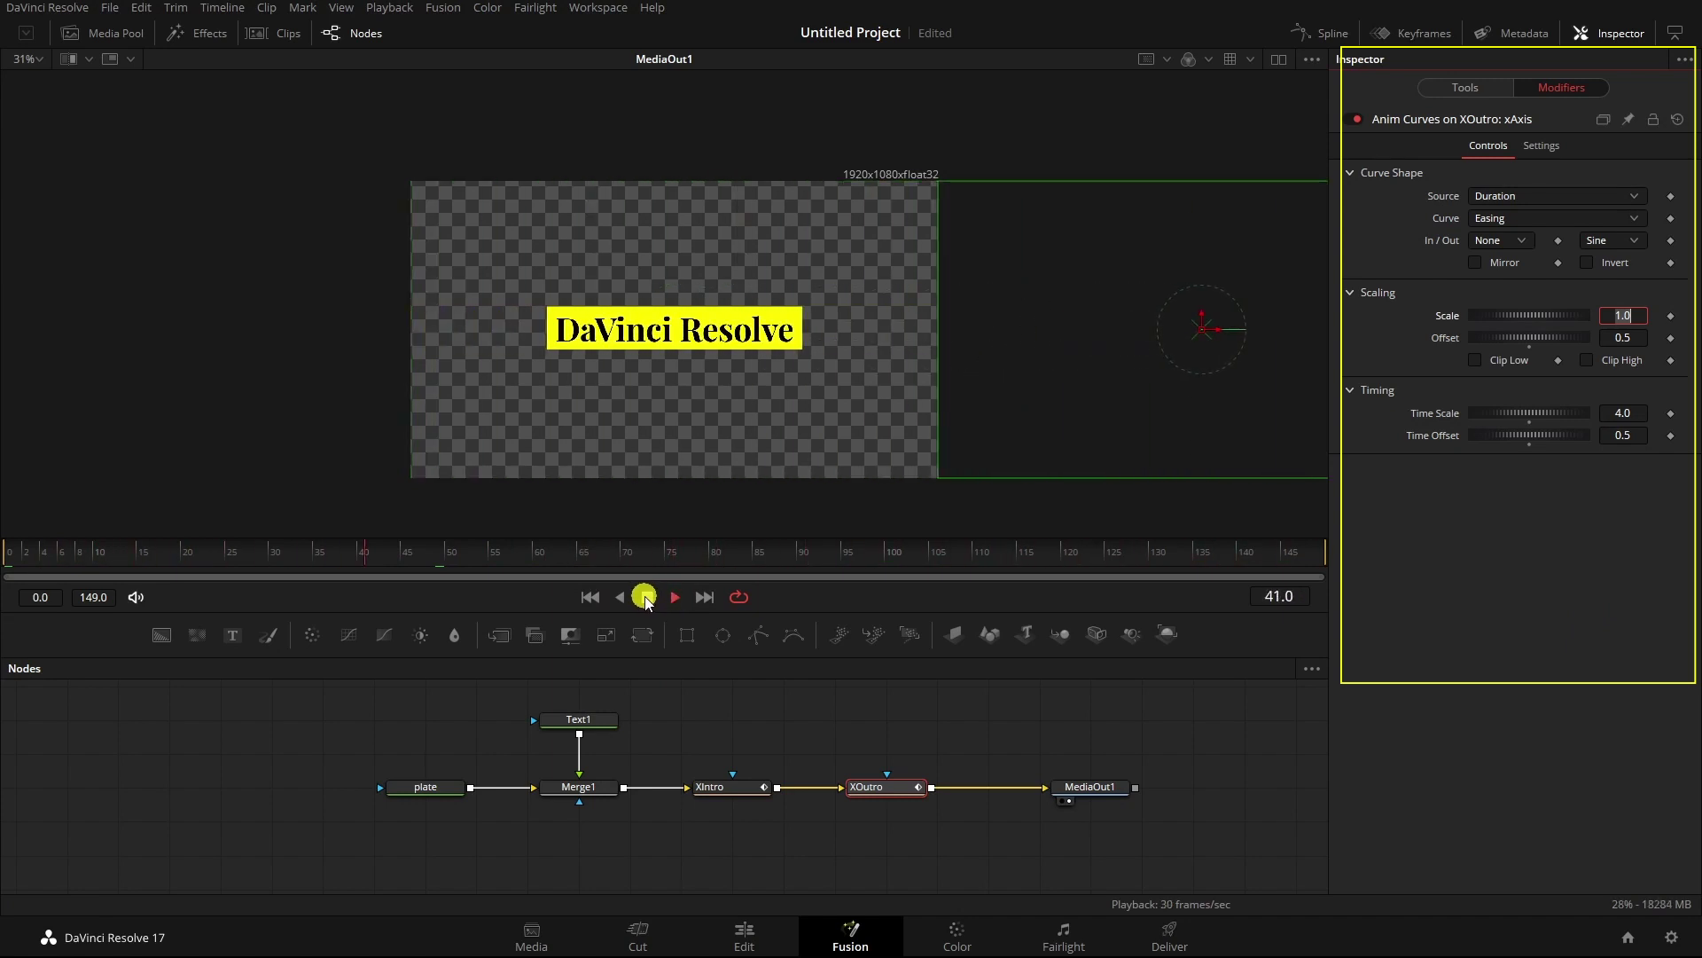
{"action": "mouse_move", "coordinate": [142, 548]}
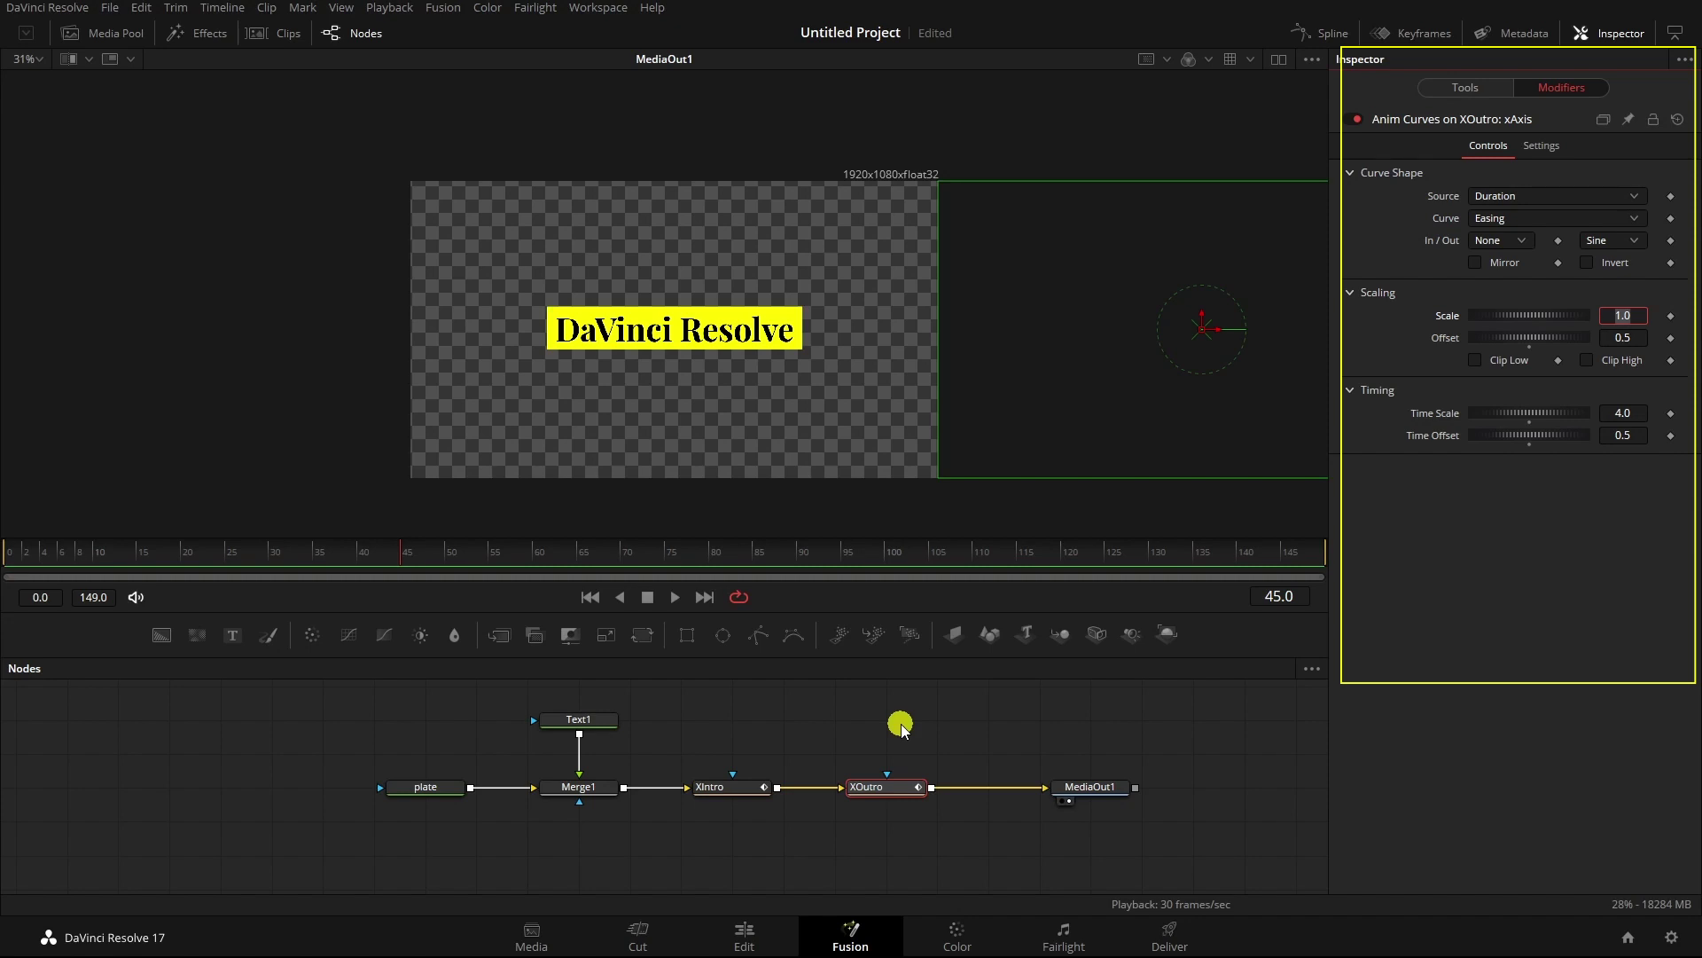
{"action": "left_click", "coordinate": [589, 596]}
{"action": "left_click", "coordinate": [674, 596]}
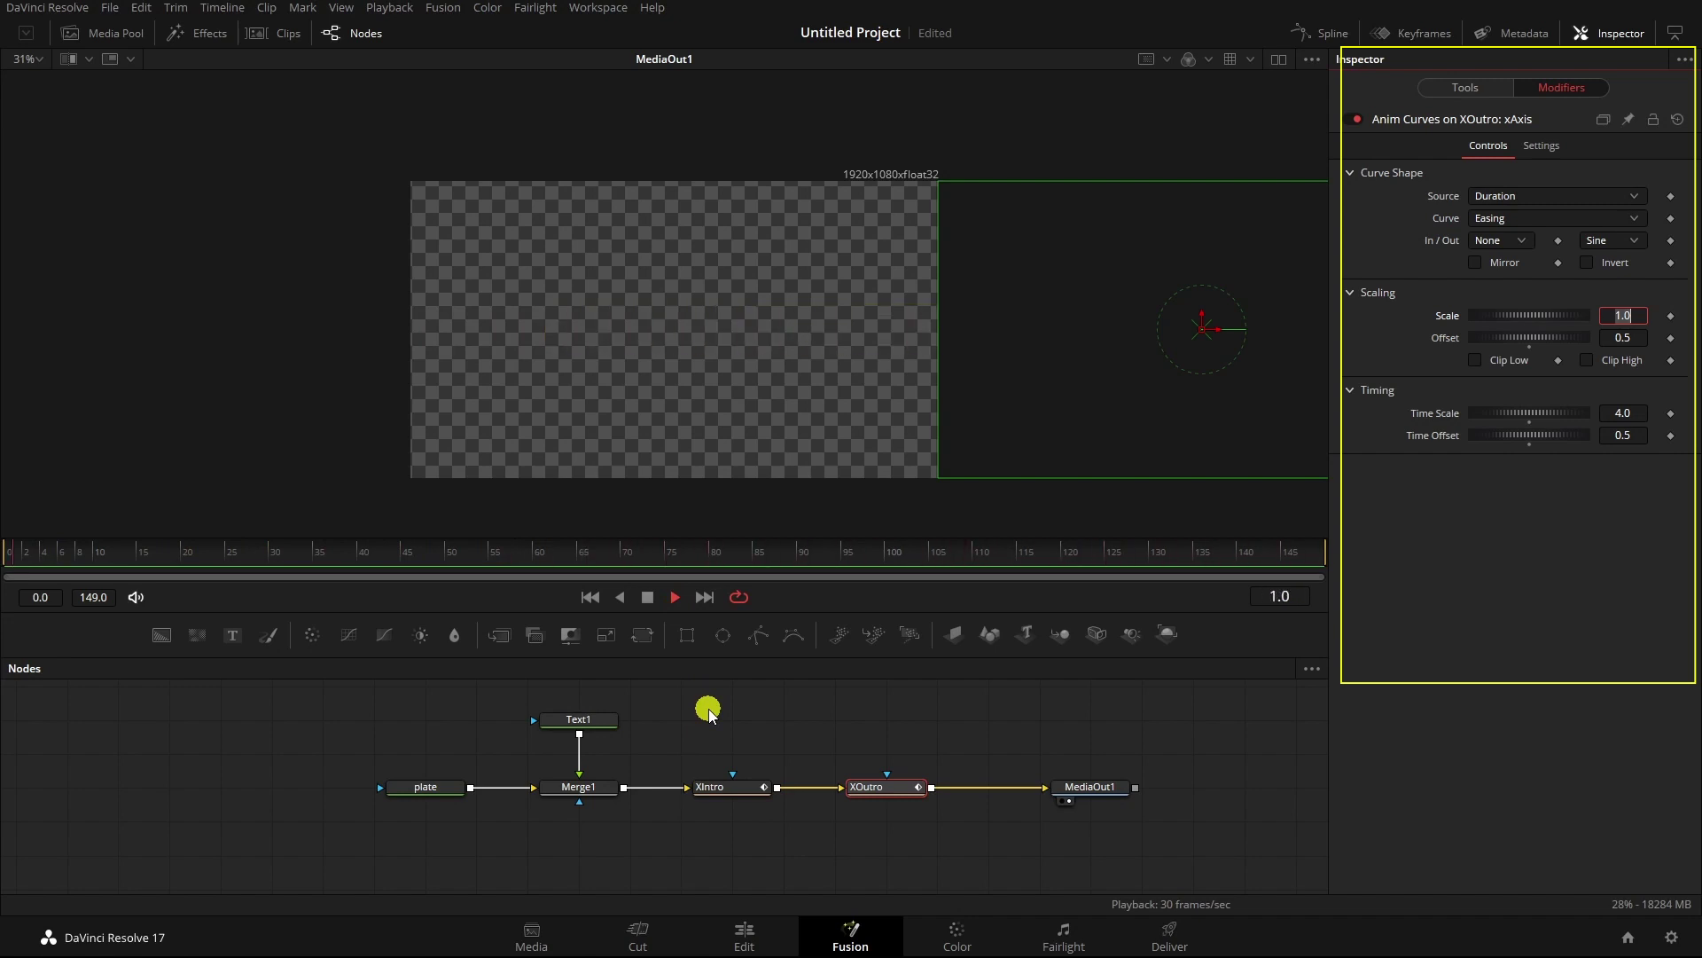
{"action": "left_click", "coordinate": [649, 597]}
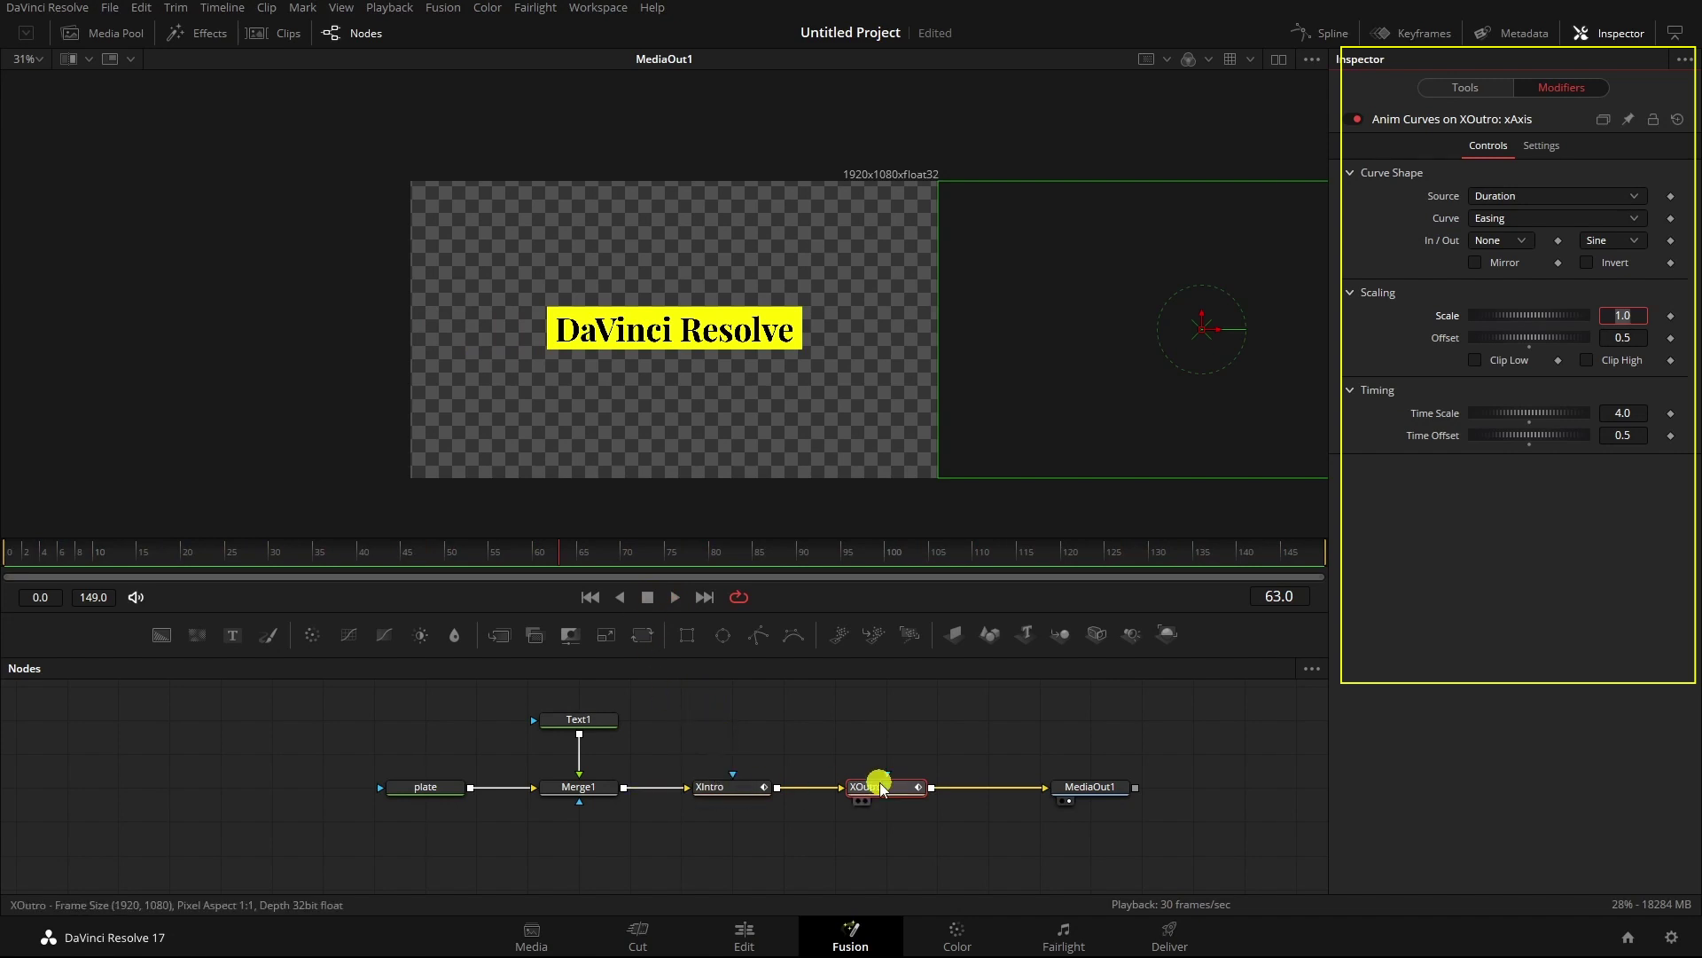
- Set the Time Scale of XIntro's xAxis curve to 10 and preview the animation from the first frame
{"action": "left_click", "coordinate": [723, 794]}
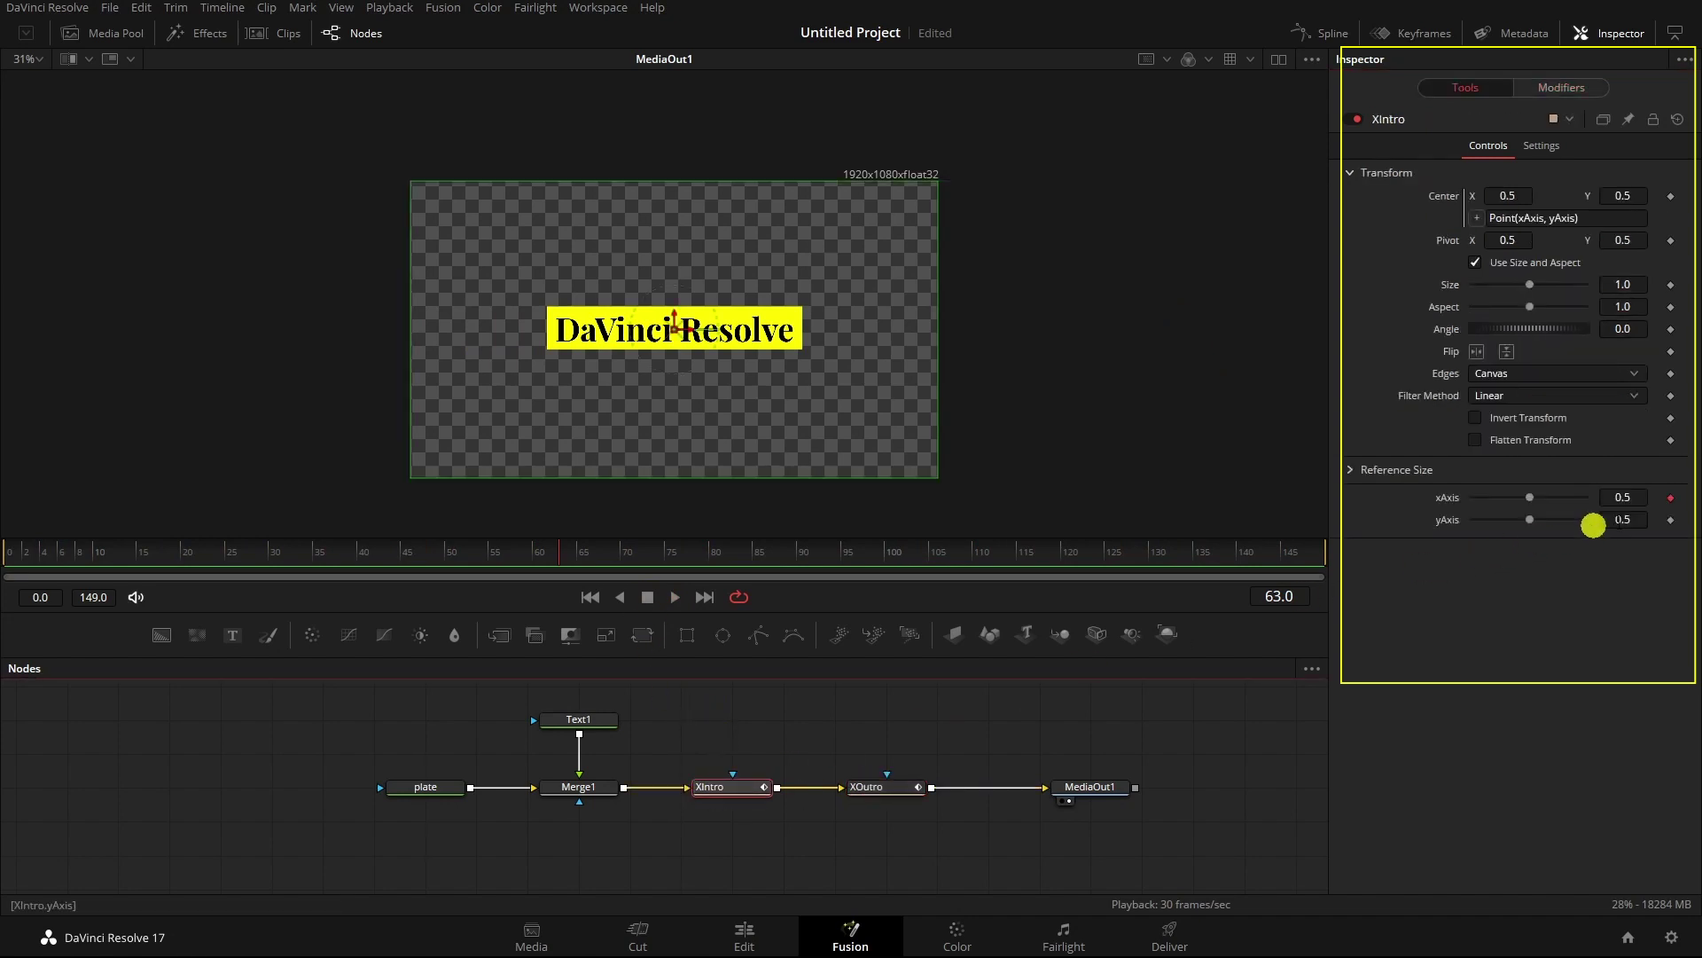
{"action": "left_click", "coordinate": [1561, 87]}
{"action": "left_click", "coordinate": [1632, 411]}
{"action": "type", "text": "10"}
{"action": "key", "text": "Return"}
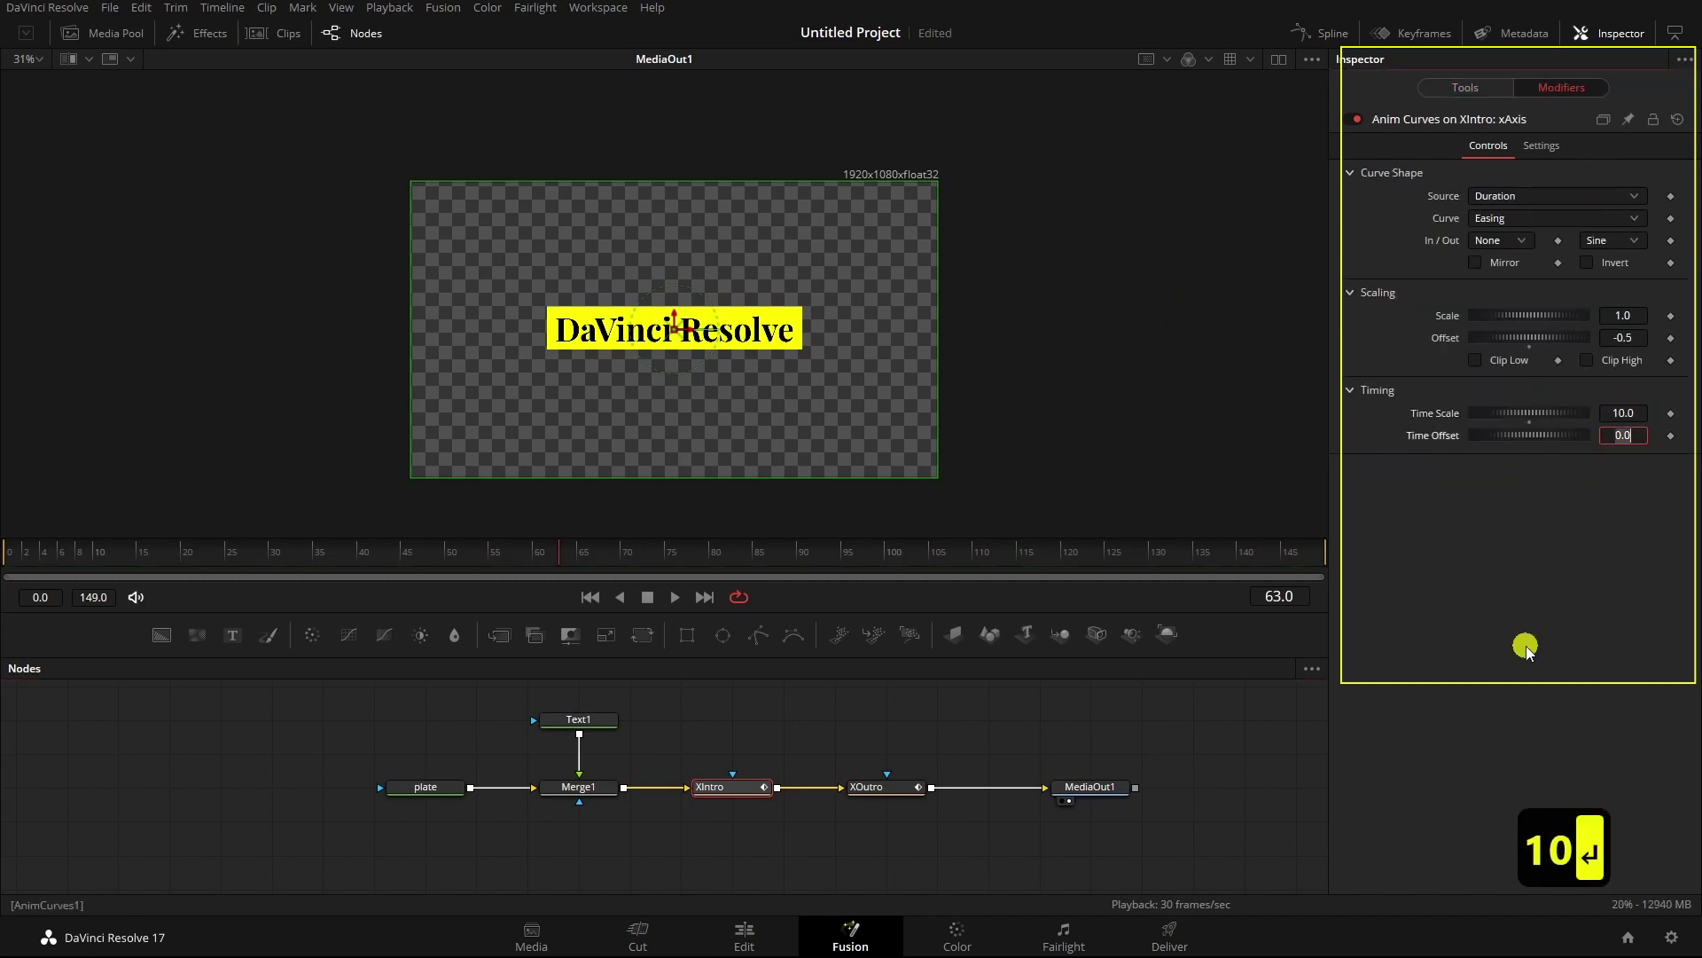
{"action": "left_click", "coordinate": [589, 599]}
{"action": "left_click", "coordinate": [673, 597]}
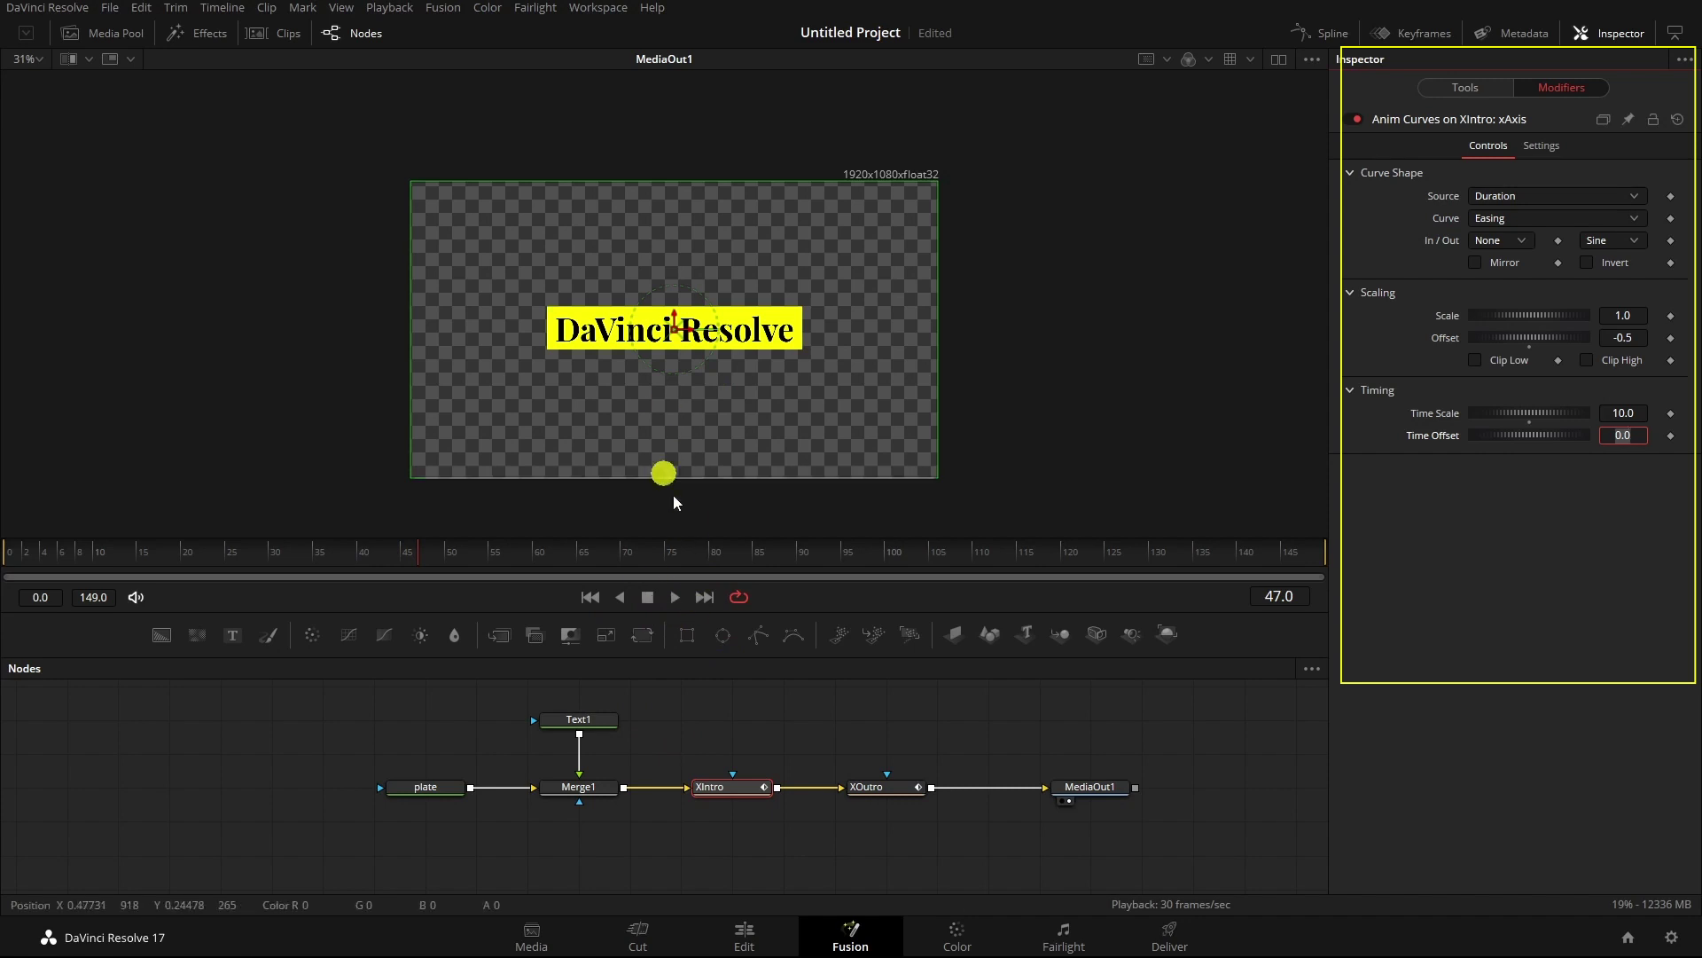
- Set the easing of XOutro's xAxis curve to Back for In and None for Out
{"action": "left_click", "coordinate": [898, 789]}
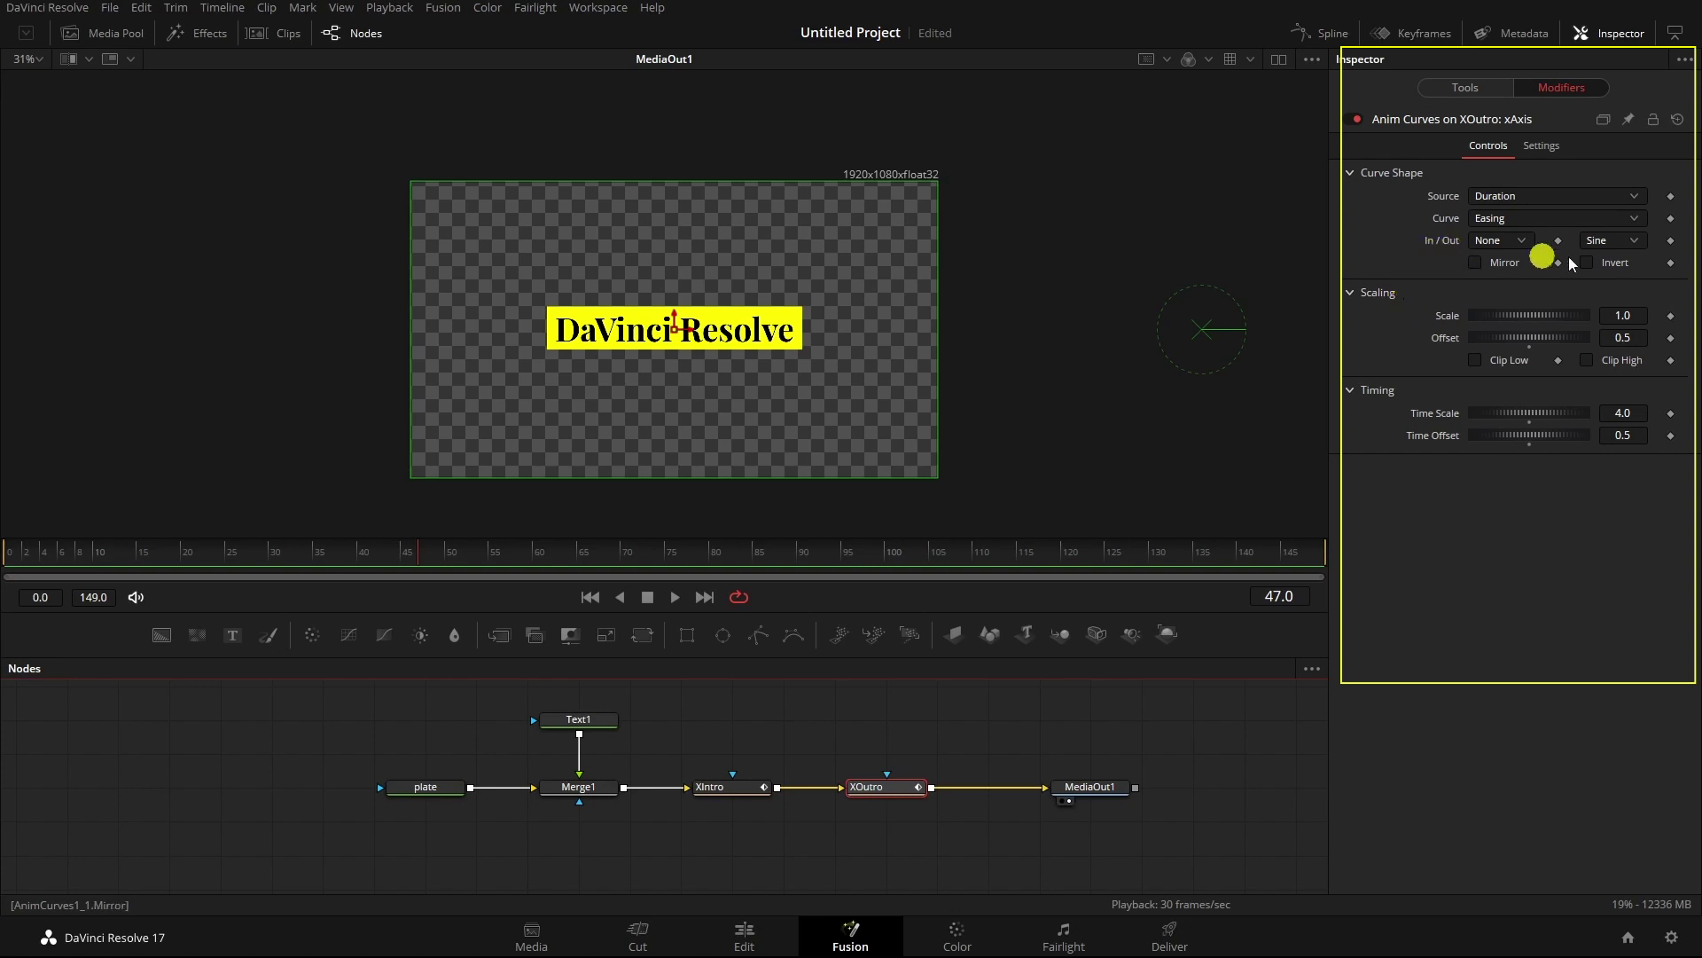
{"action": "left_click", "coordinate": [1629, 249]}
{"action": "left_click", "coordinate": [1621, 273]}
{"action": "left_click", "coordinate": [1525, 245]}
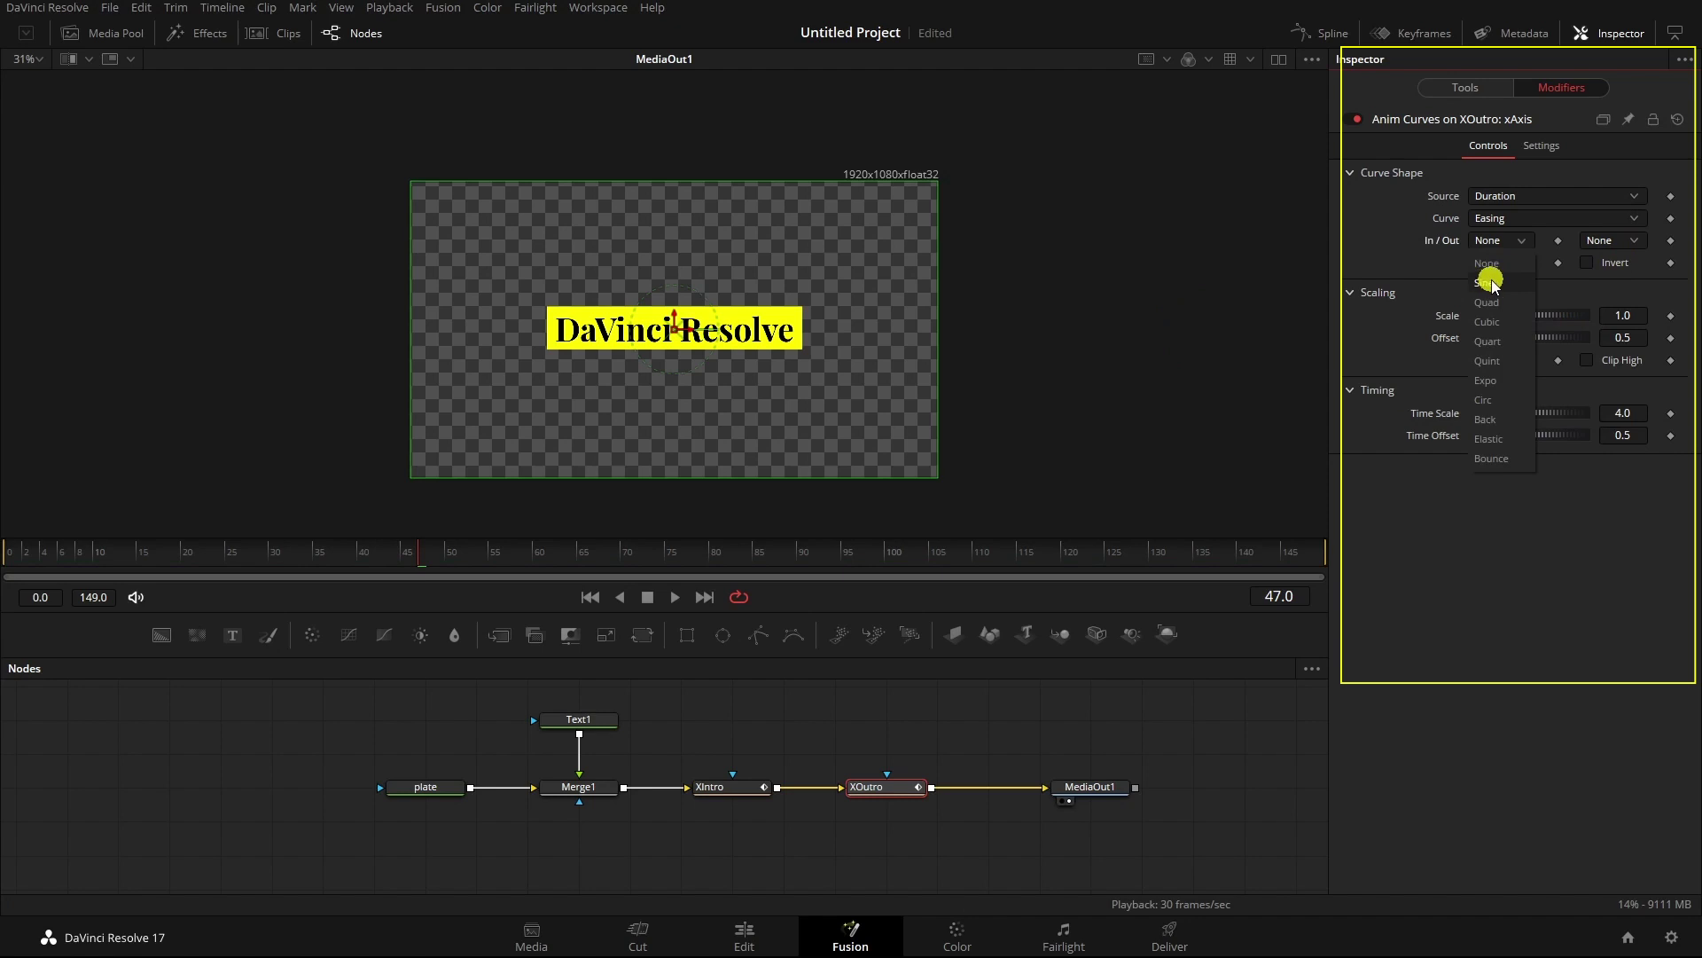
{"action": "left_click", "coordinate": [1495, 420]}
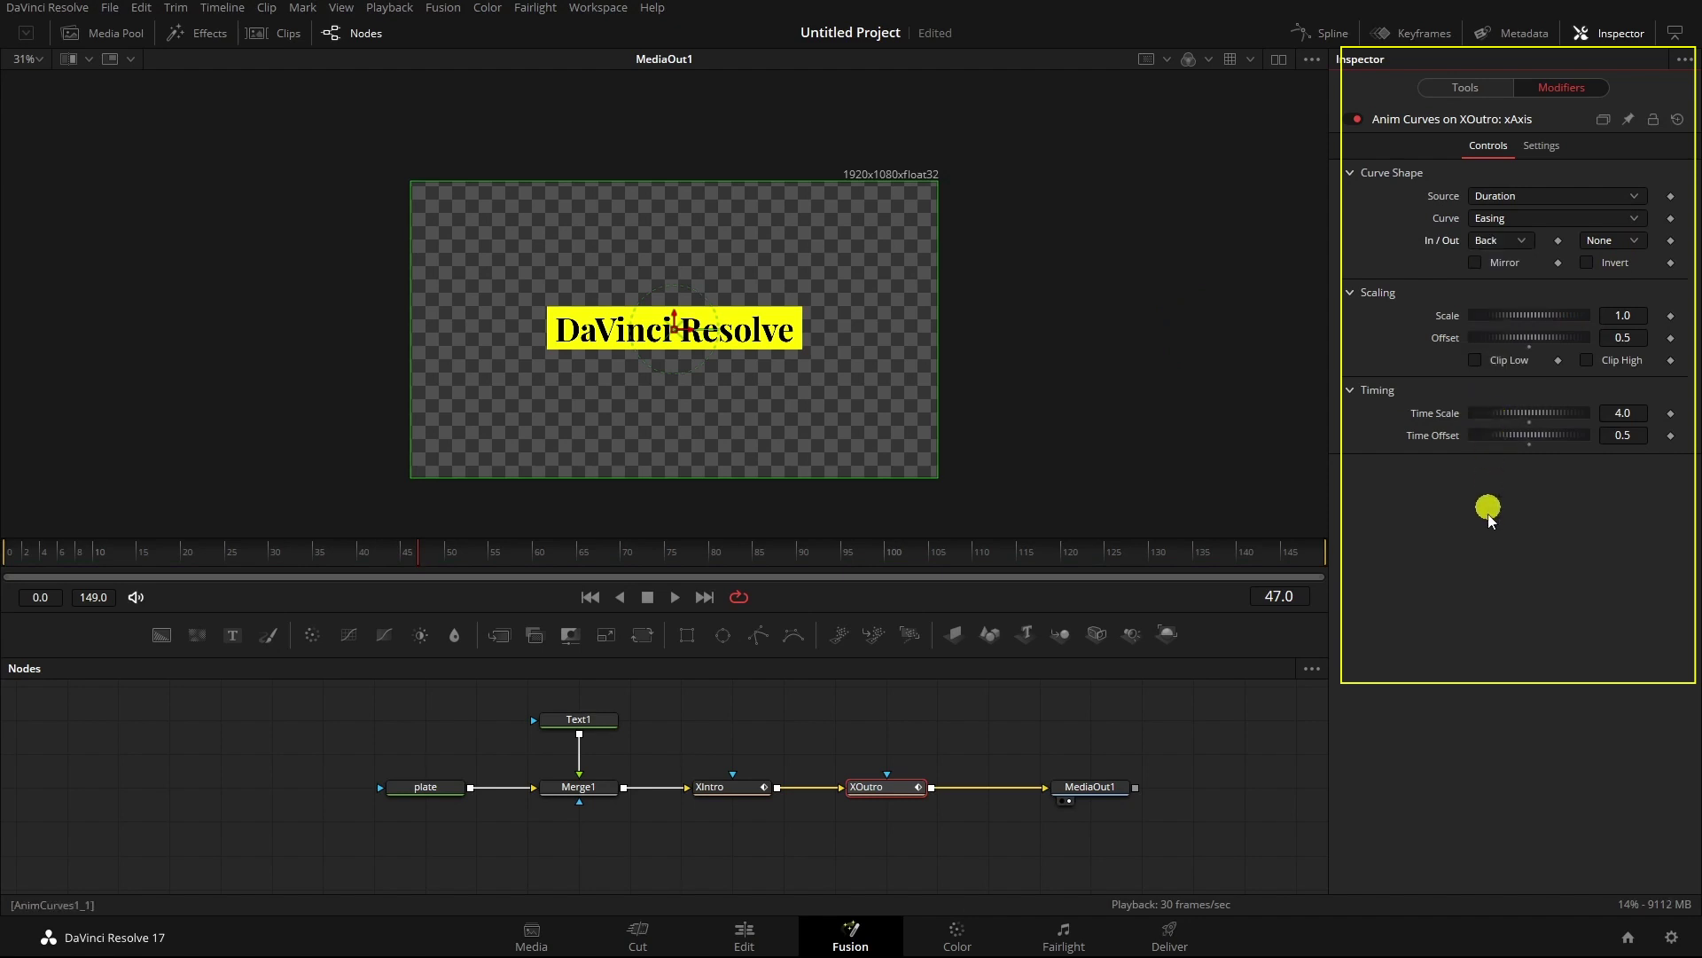
- Preview the title animation from the first frame with the Back easing on the outro
{"action": "left_click", "coordinate": [590, 597]}
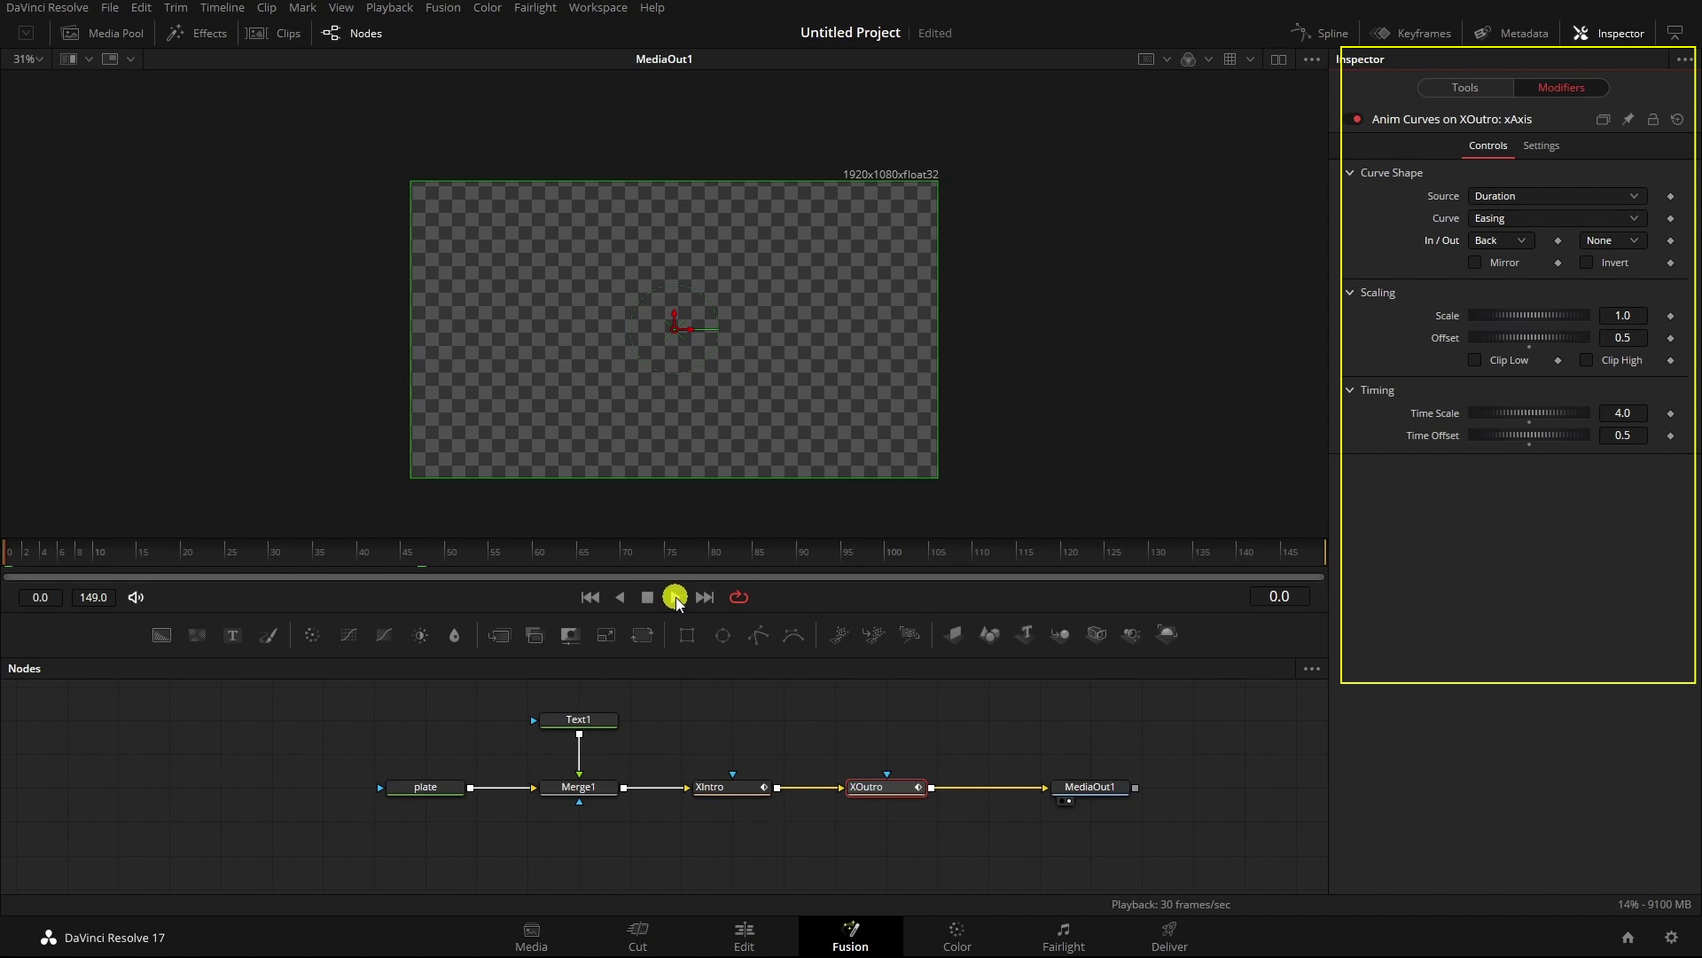
{"action": "left_click", "coordinate": [676, 600]}
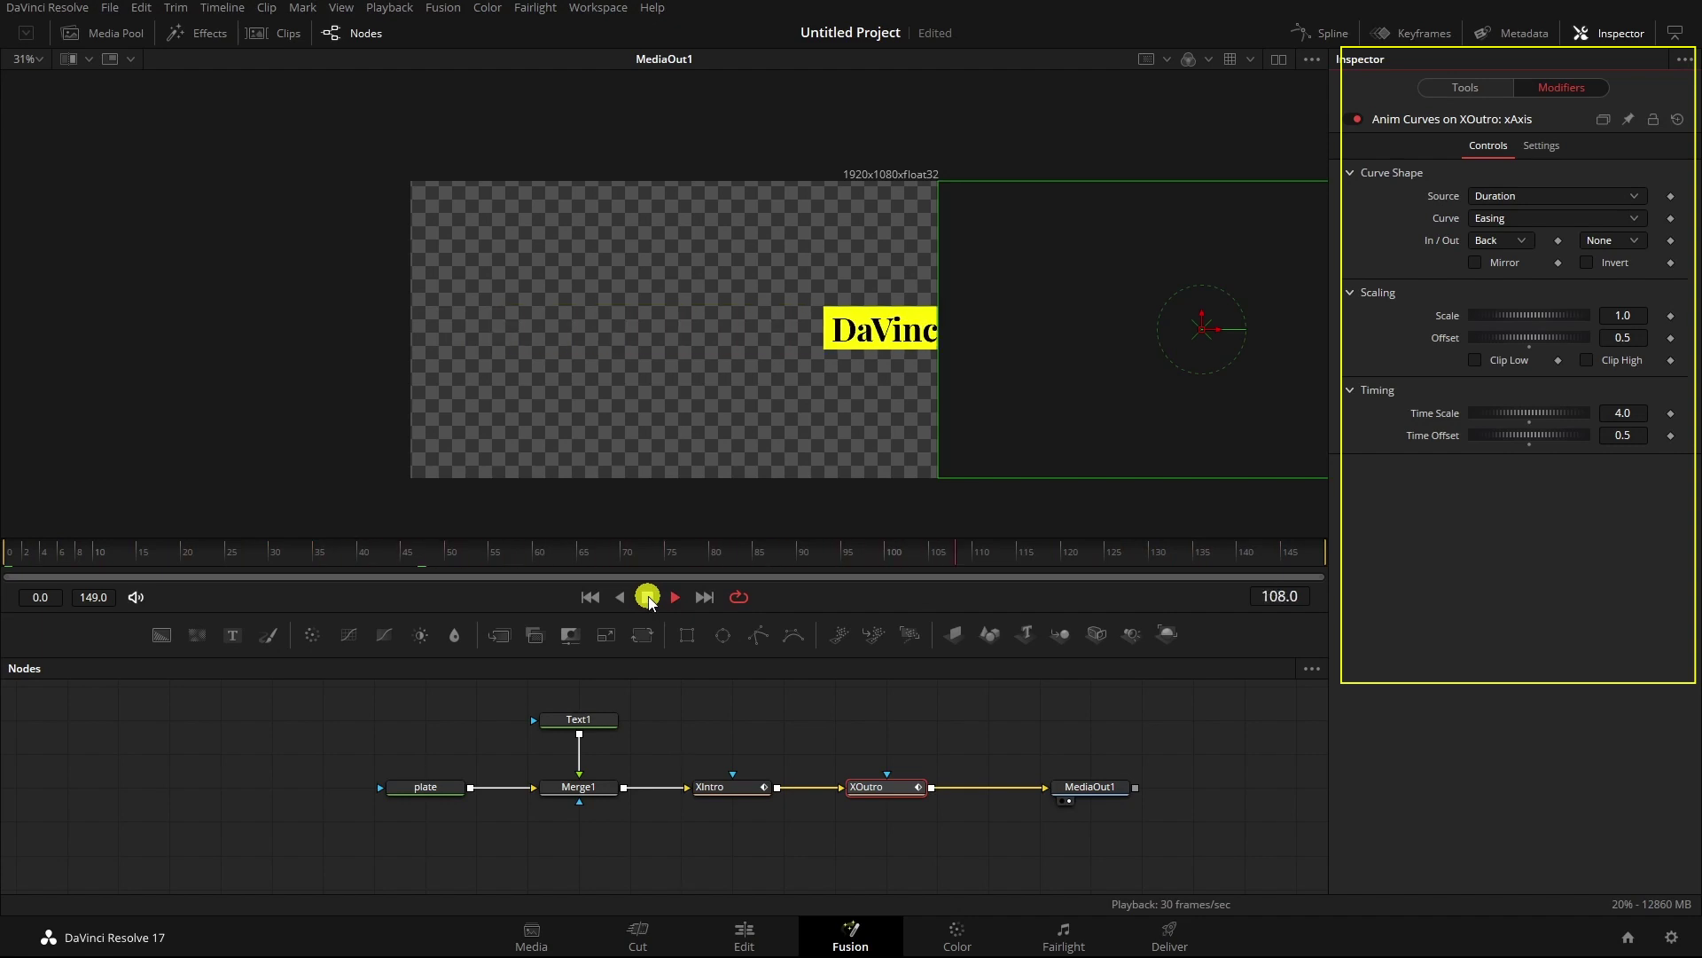
{"action": "left_click", "coordinate": [648, 597]}
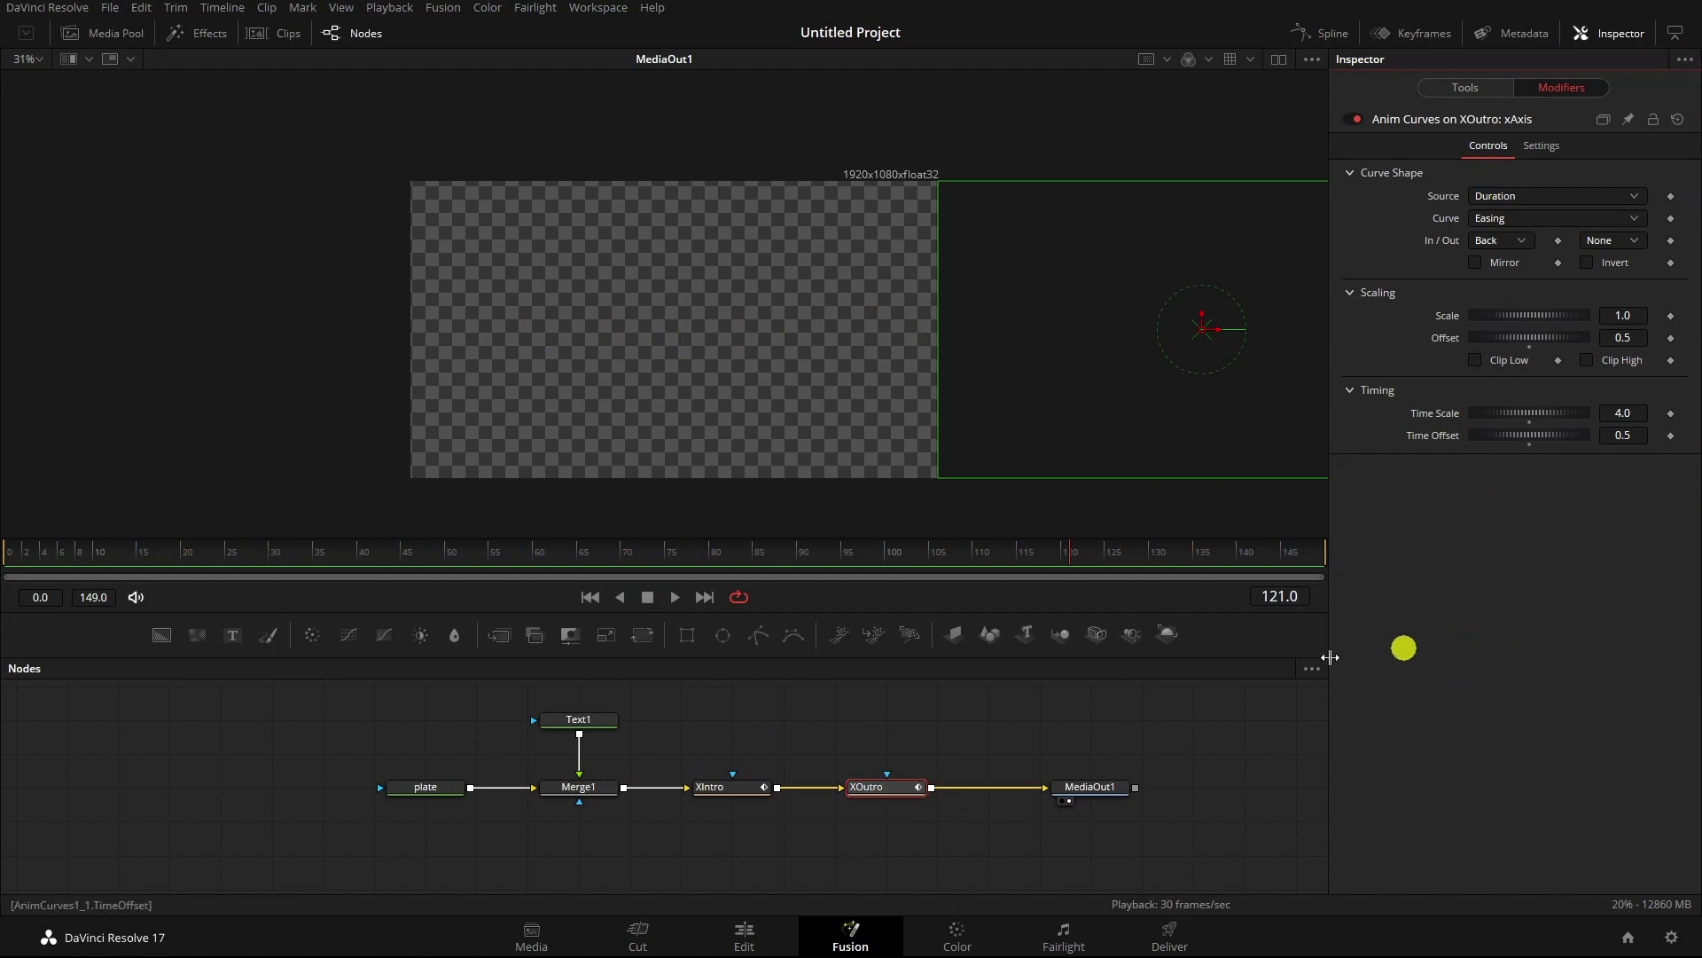
- Duplicate the XIntro and XOutro transforms together and place the copies above the original node row
{"action": "left_click_drag", "start_coordinate": [820, 612], "coordinate": [818, 531]}
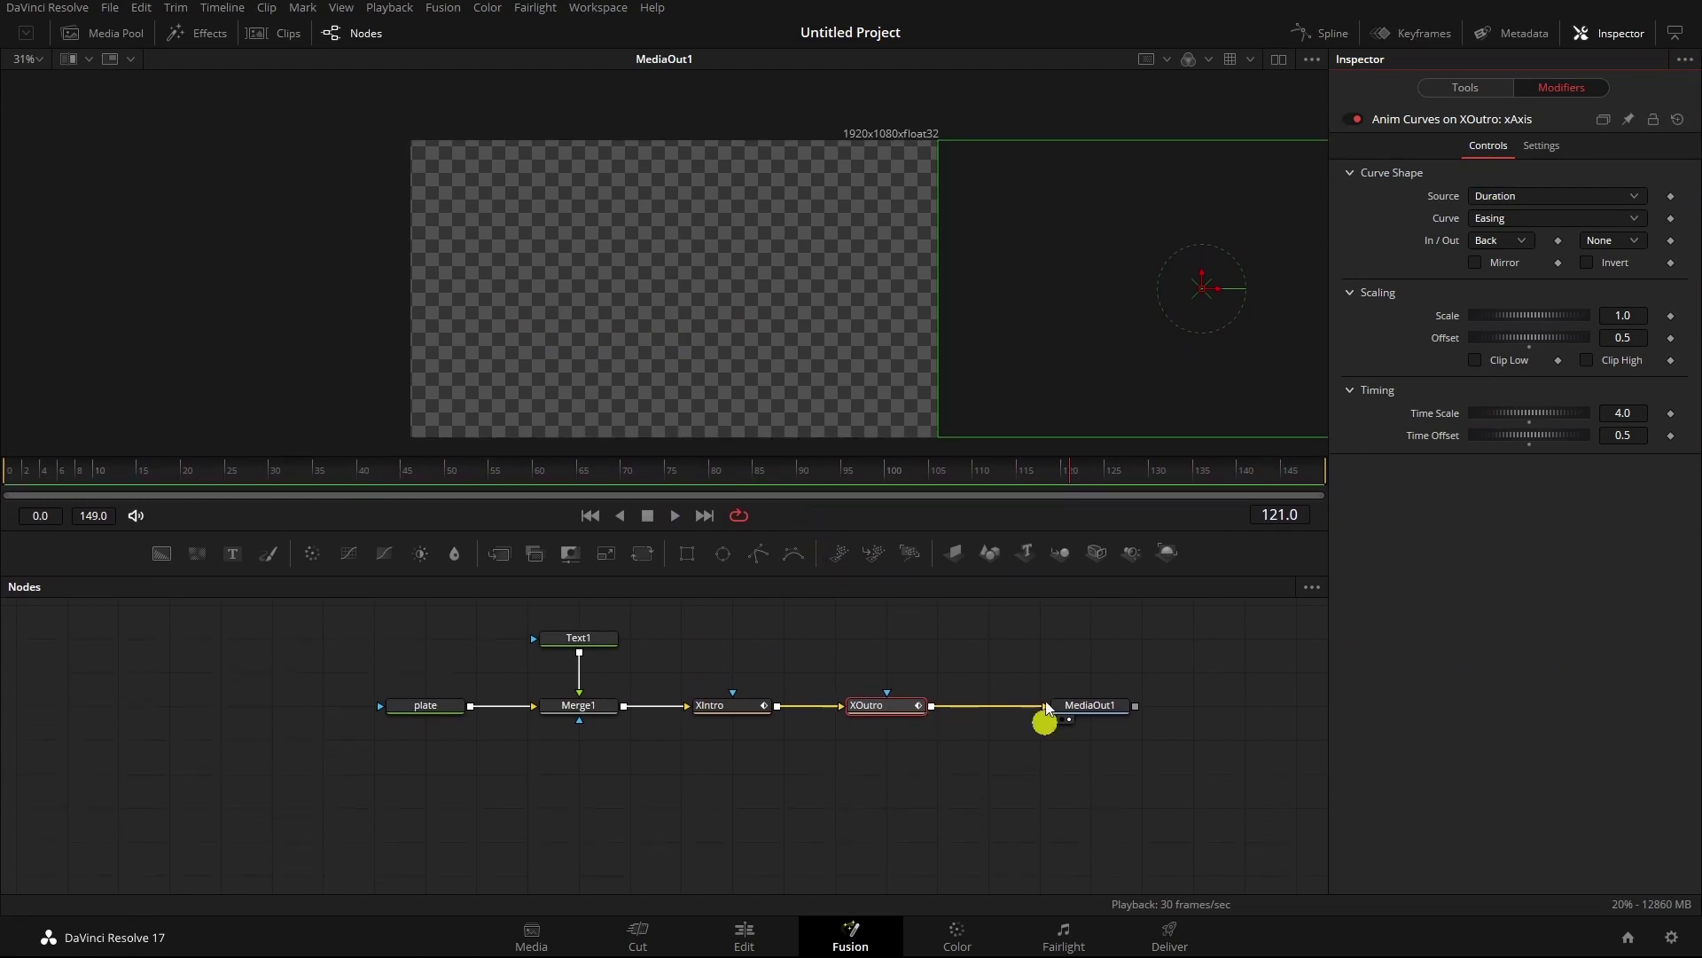
{"action": "scroll", "coordinate": [1022, 647], "scroll_direction": "right", "scroll_amount": 6}
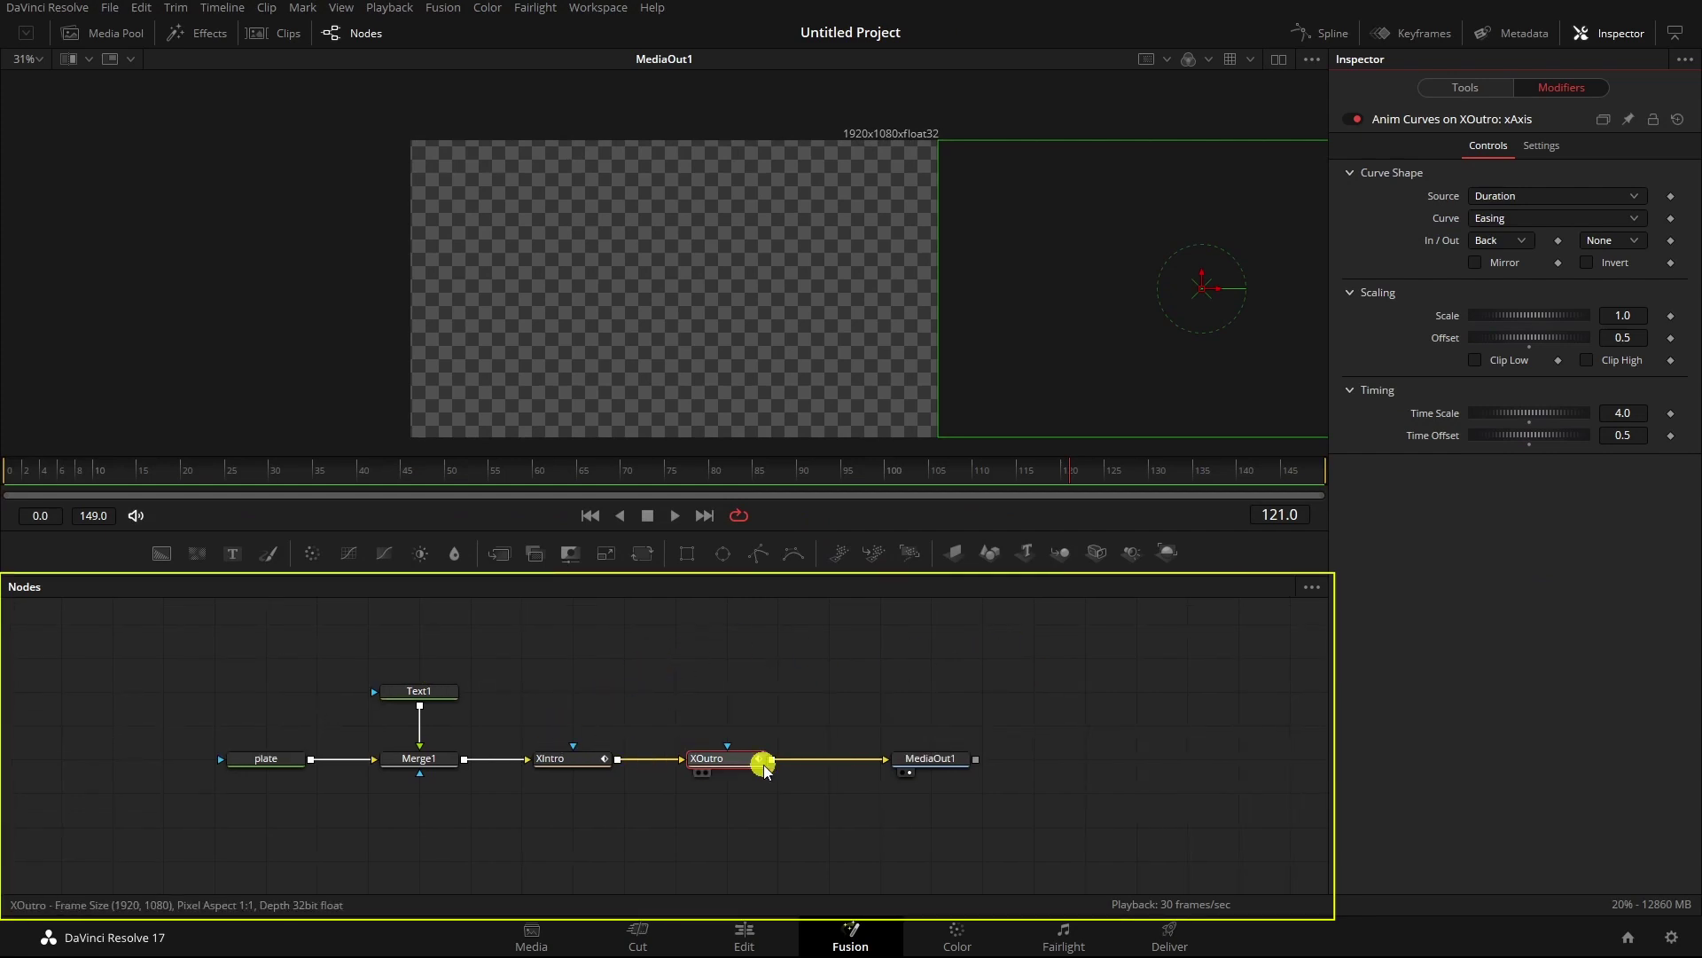
{"action": "left_click_drag", "start_coordinate": [750, 791], "coordinate": [572, 760]}
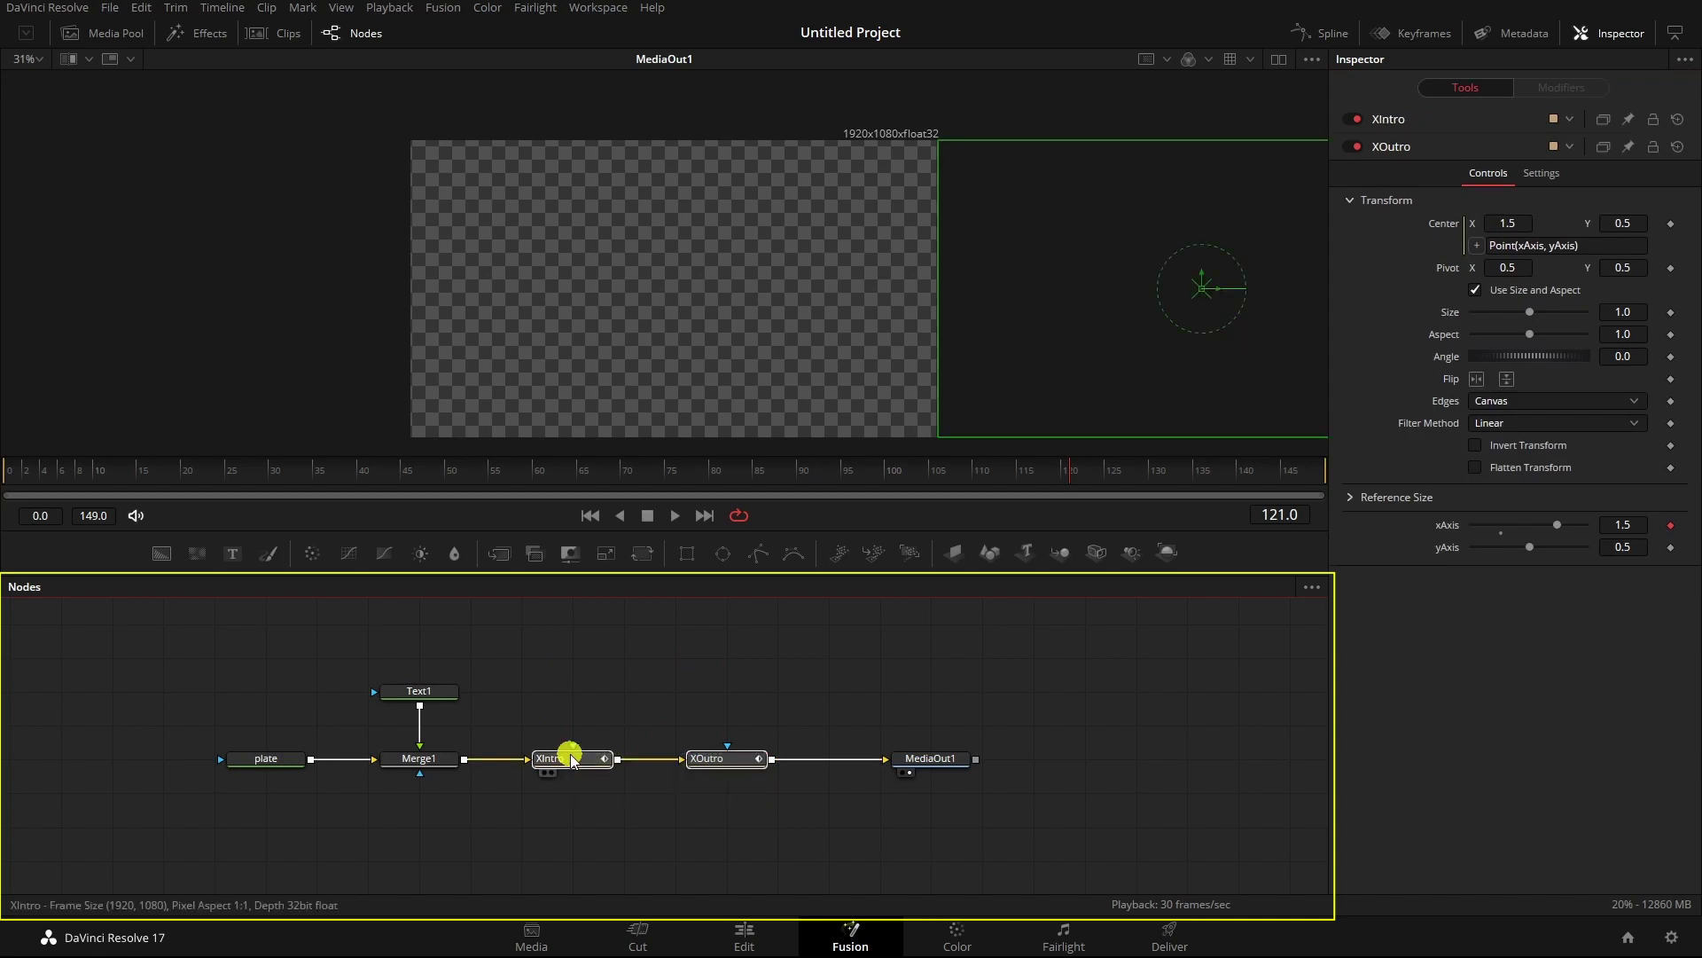
{"action": "key", "text": "ctrl+c"}
{"action": "left_click", "coordinate": [576, 672]}
{"action": "key", "text": "ctrl+v"}
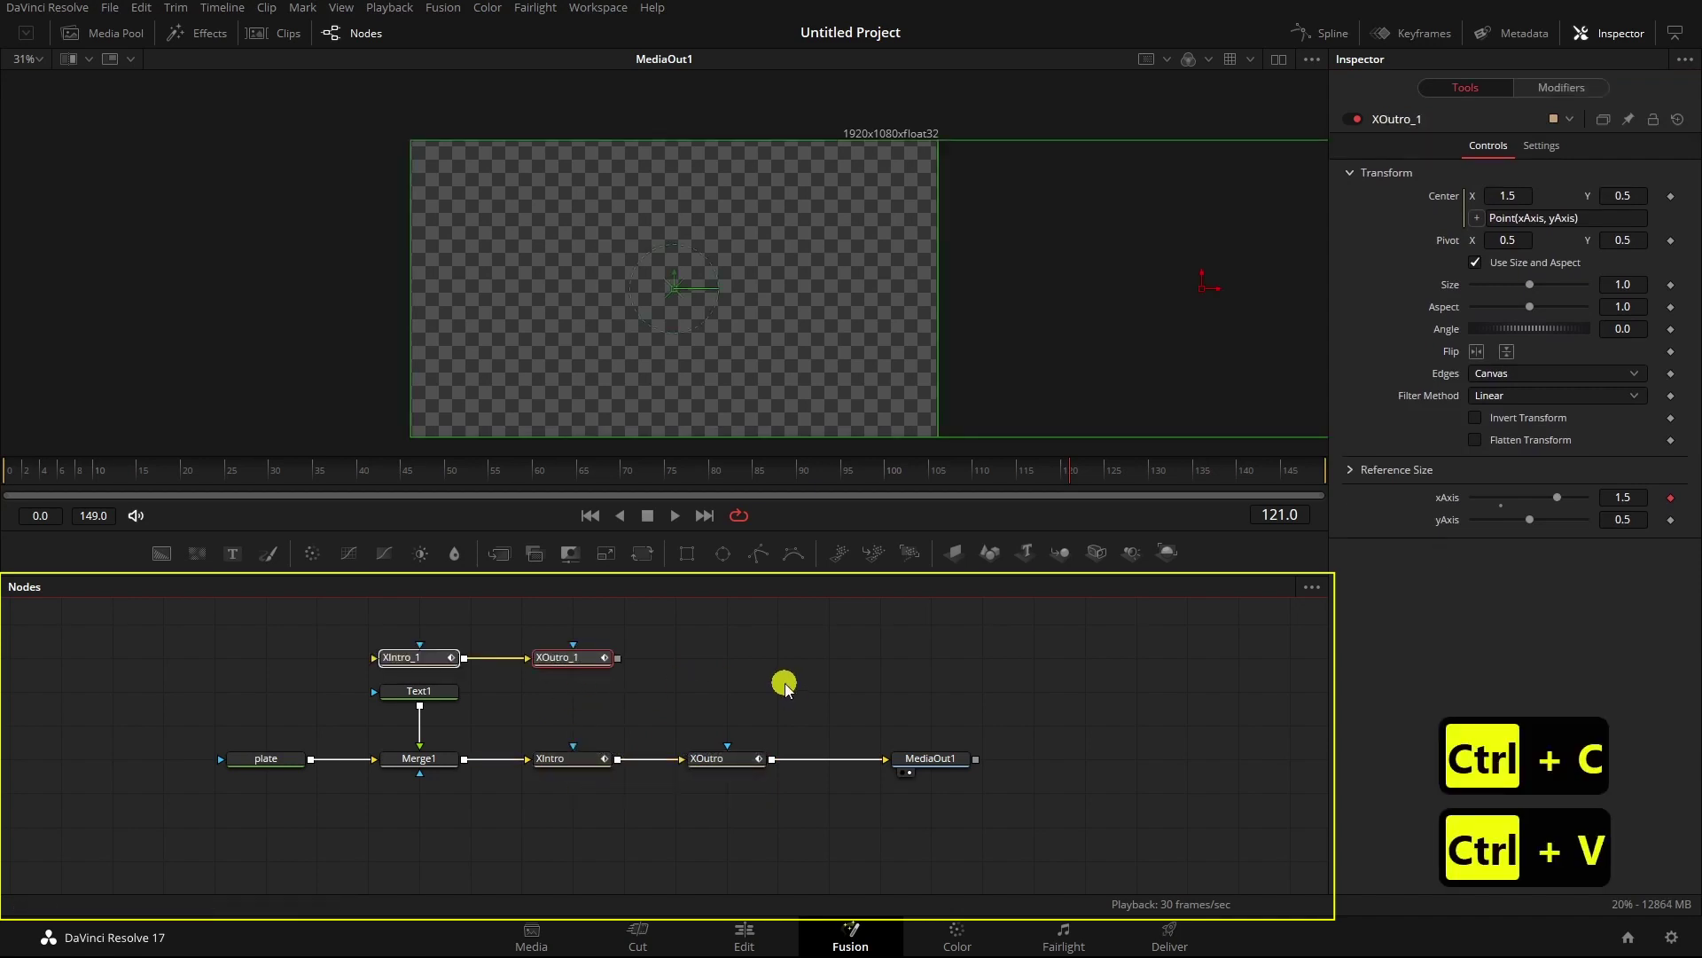
{"action": "left_click_drag", "start_coordinate": [571, 658], "coordinate": [772, 659]}
- Rename the copied transform nodes as YIntro and YOutro
{"action": "left_click", "coordinate": [612, 657]}
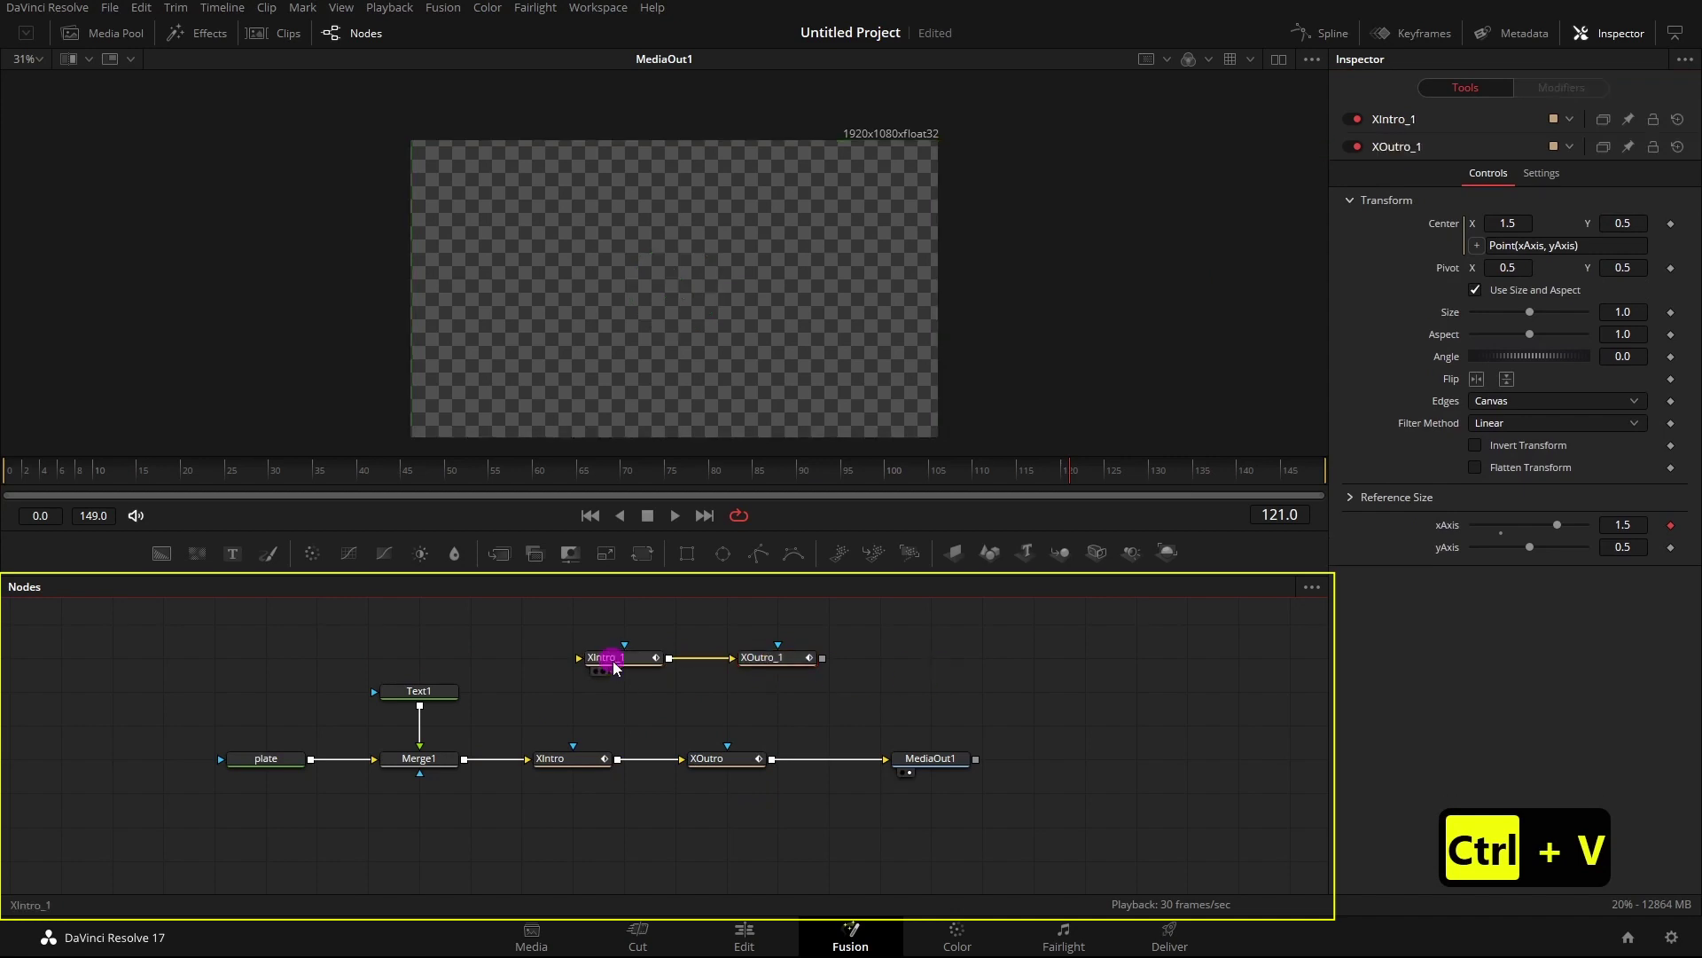
{"action": "key", "text": "F2"}
{"action": "type", "text": "YIntro"}
{"action": "key", "text": "Return"}
{"action": "left_click", "coordinate": [769, 658]}
{"action": "key", "text": "F2"}
{"action": "type", "text": "YOutro"}
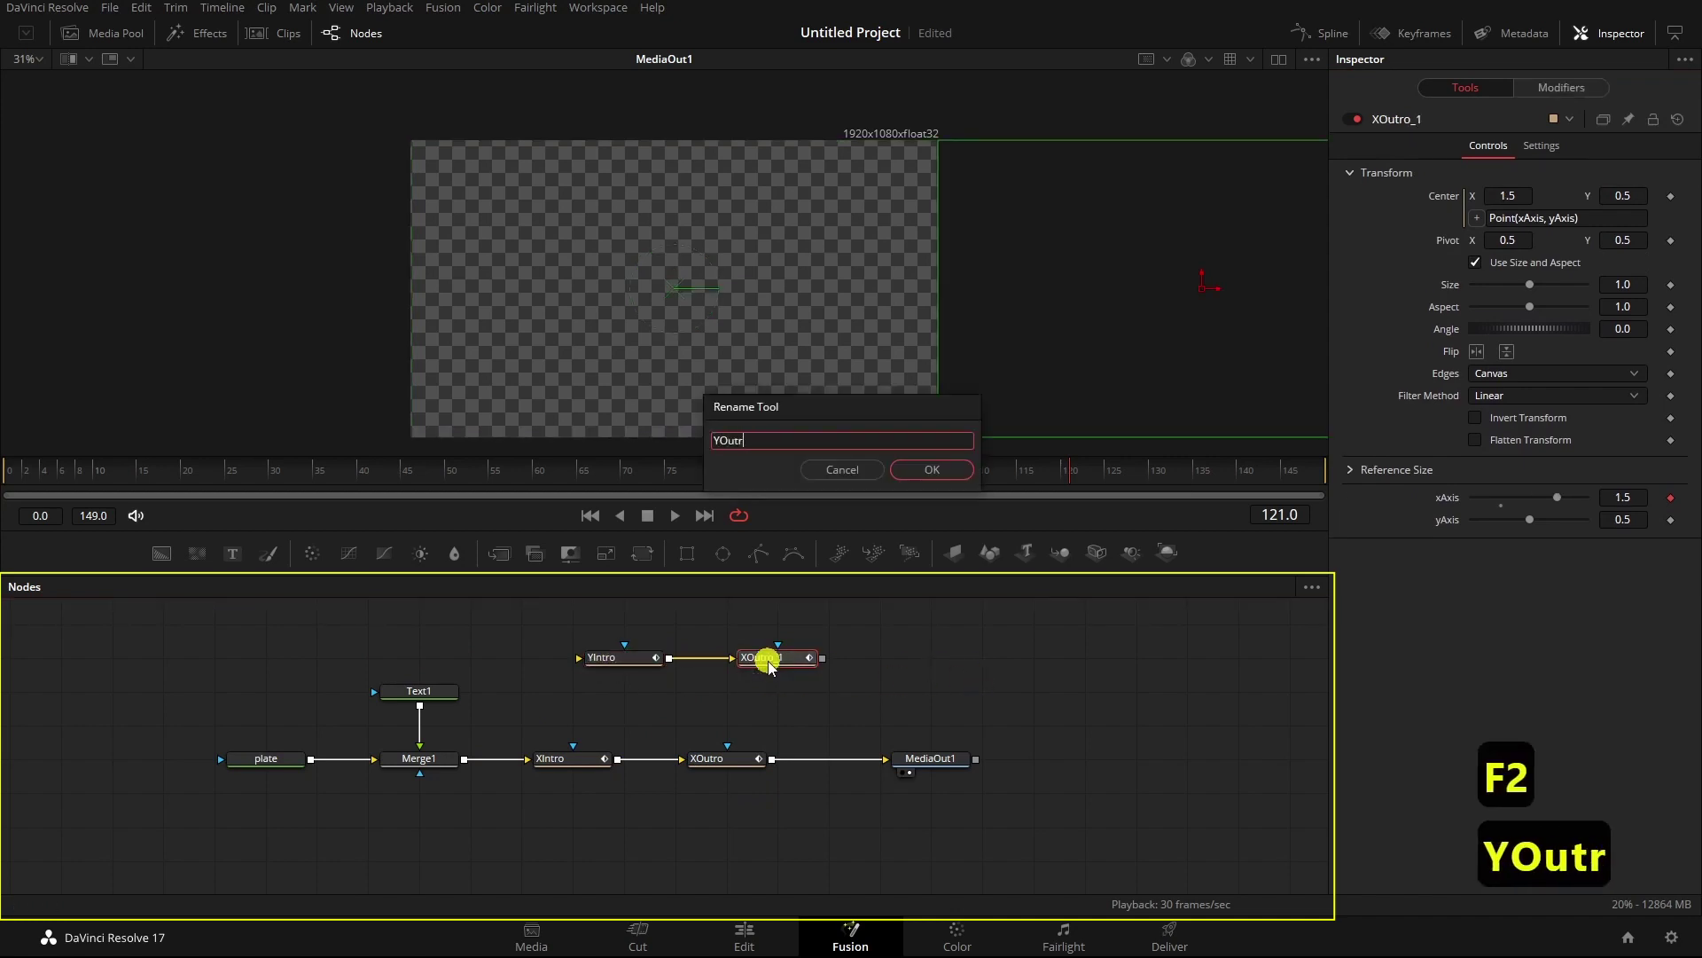
{"action": "key", "text": "Return"}
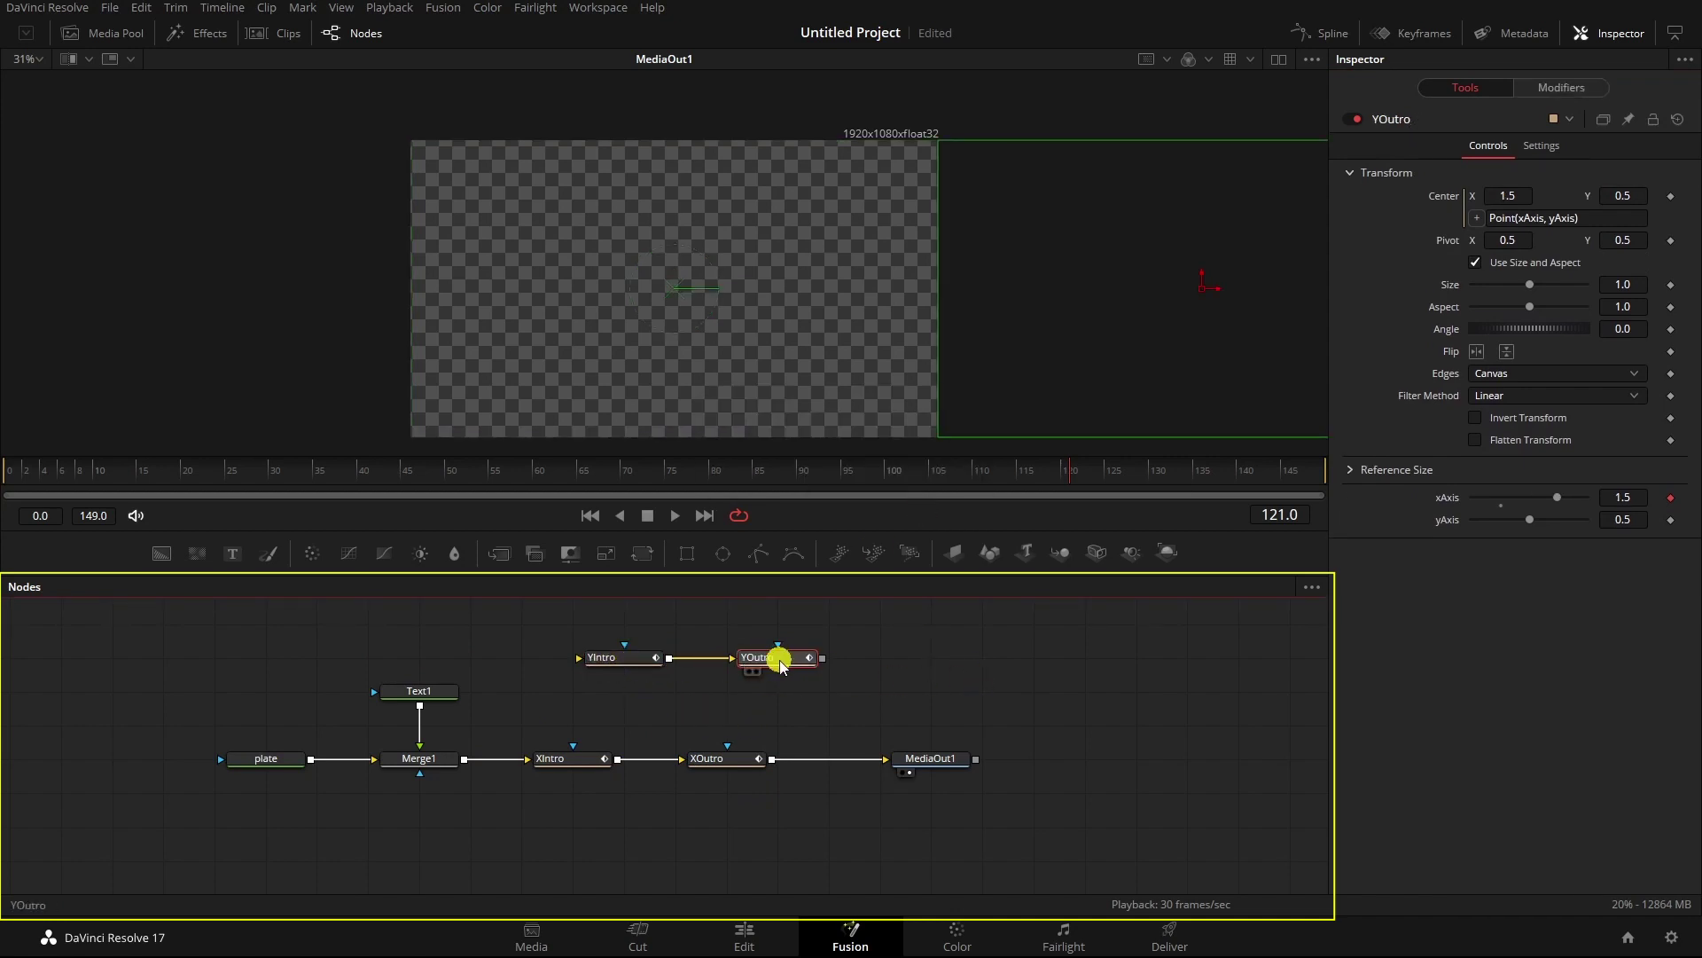
- Feed Merge1's output into YIntro as well, and align XIntro and XOutro beneath YIntro and YOutro
{"action": "left_click_drag", "start_coordinate": [468, 763], "coordinate": [599, 658]}
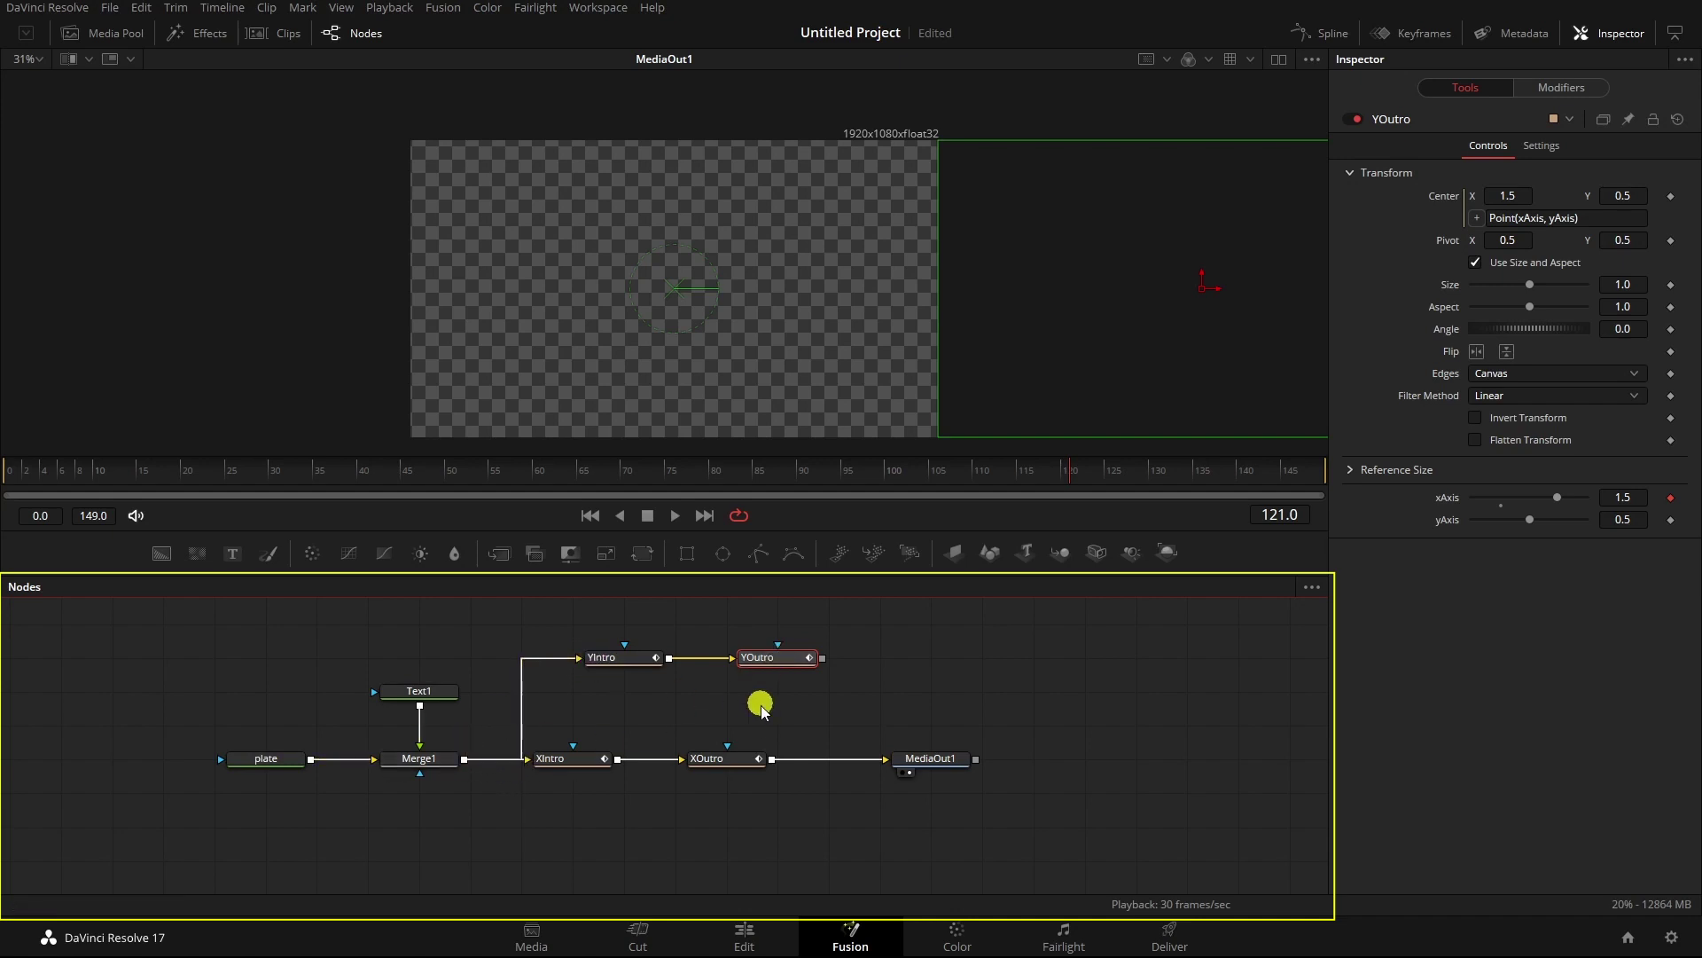
{"action": "left_click", "coordinate": [632, 660]}
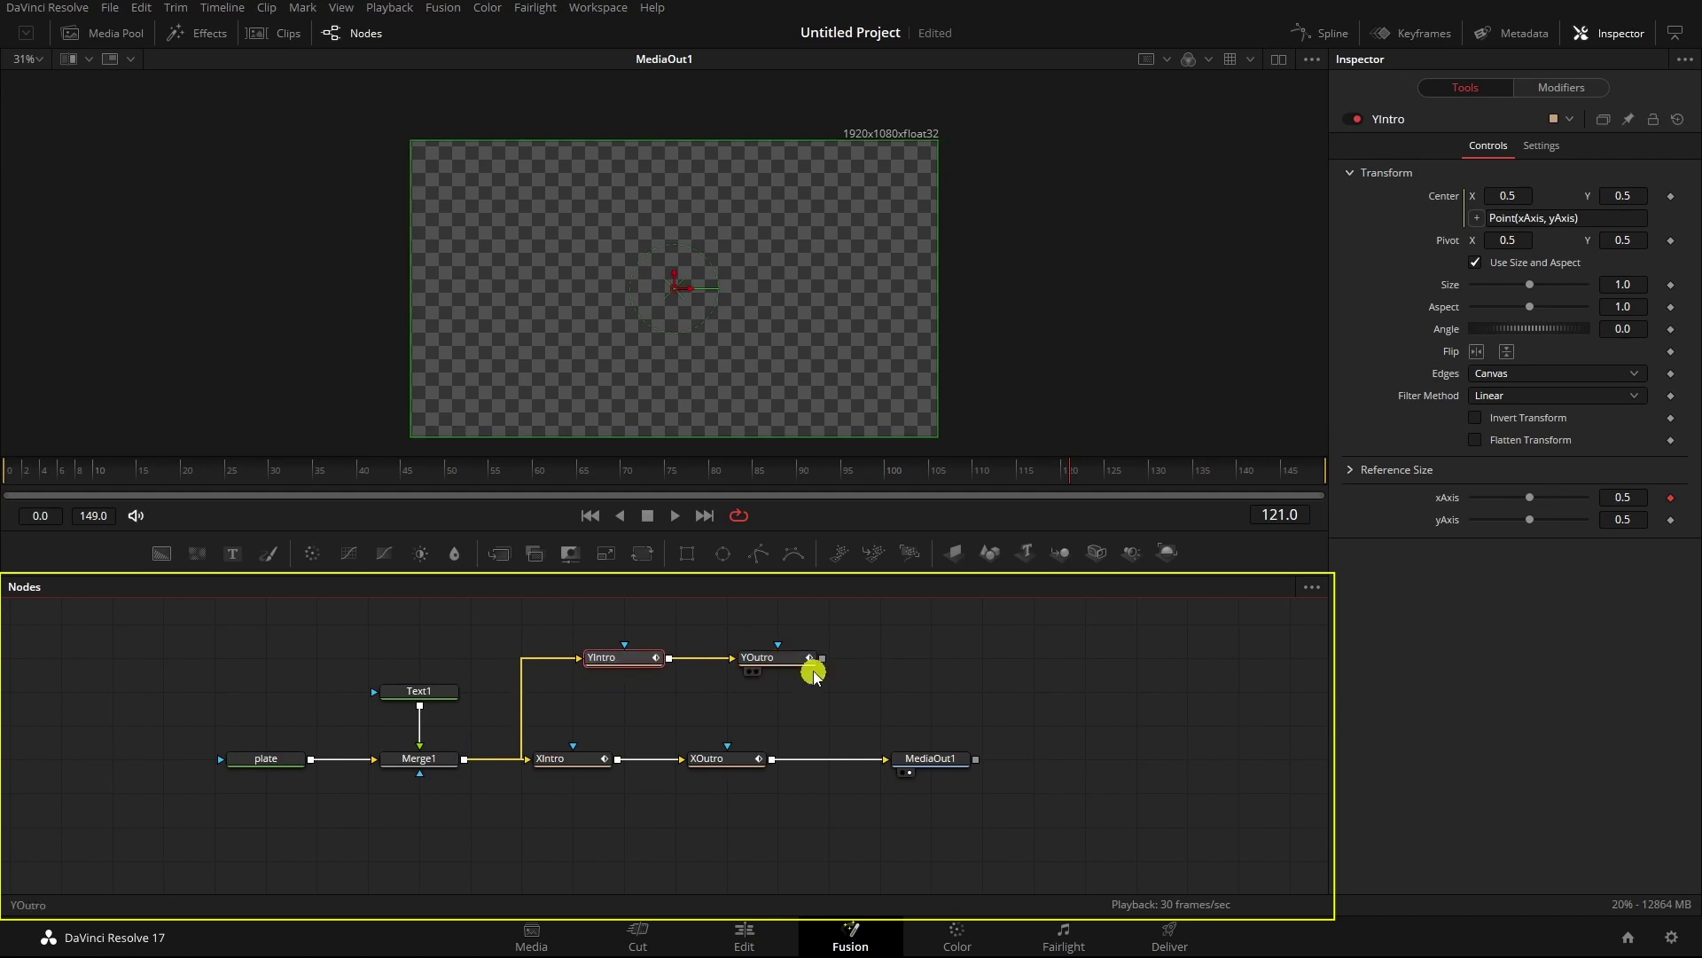
{"action": "left_click_drag", "start_coordinate": [762, 812], "coordinate": [629, 760]}
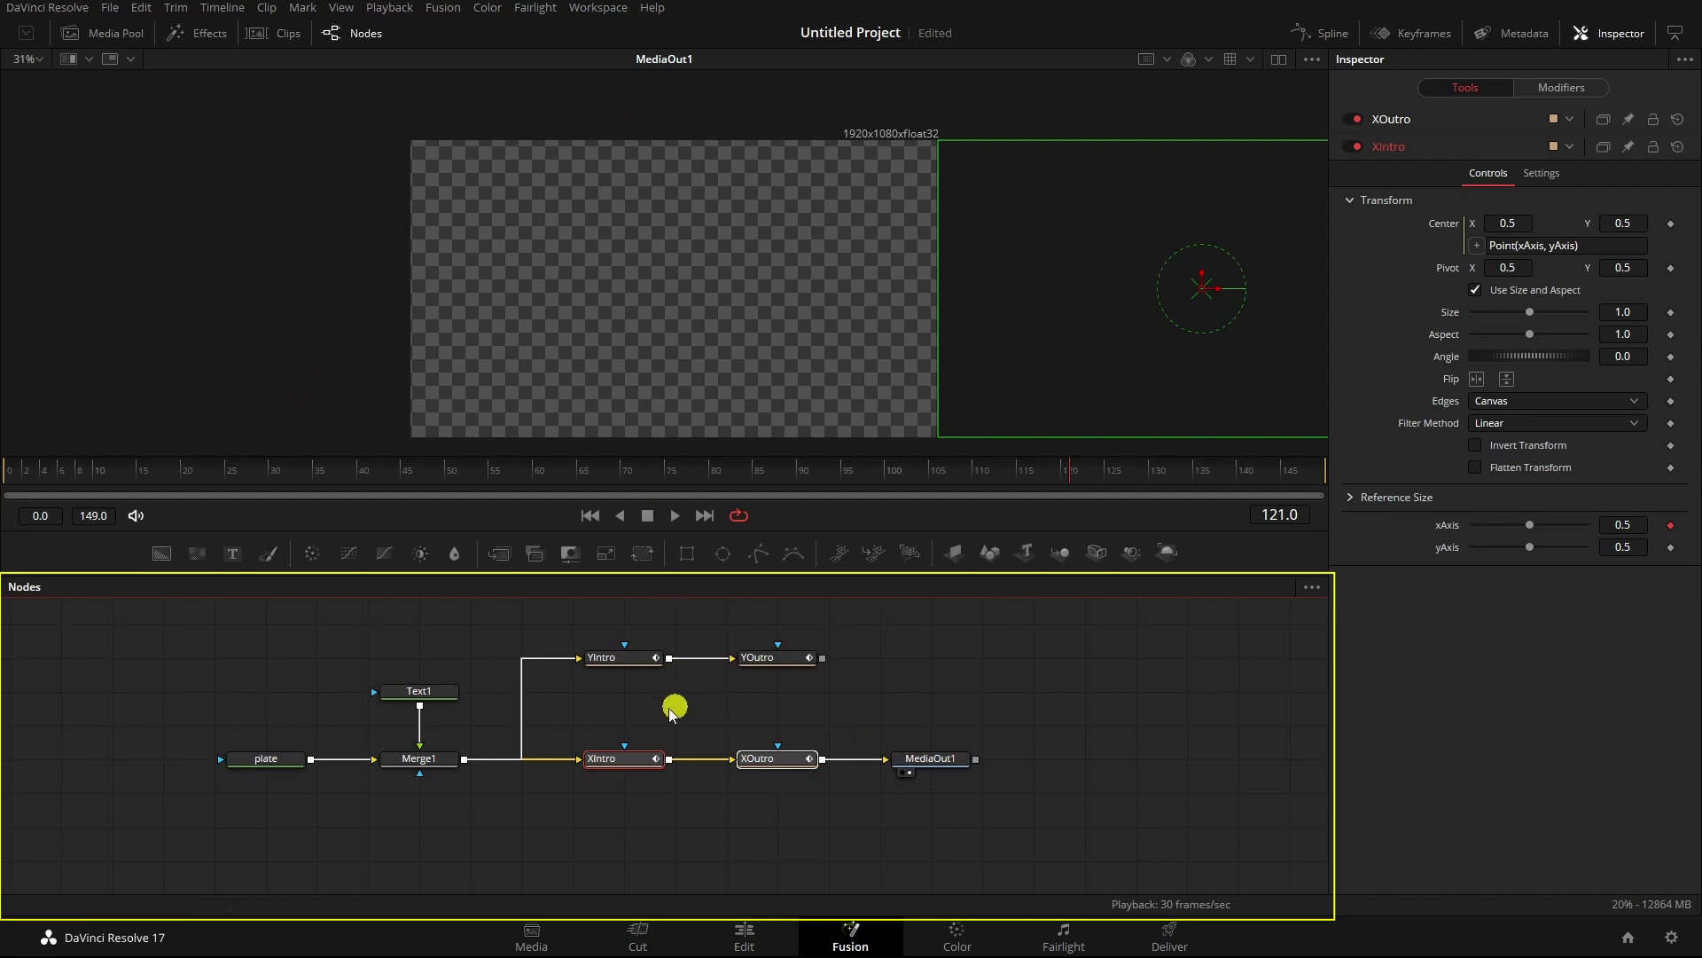
- Disconnect MediaOut1 from XOutro, move it farther away, and add a Dissolve node after the two branches
{"action": "left_click_drag", "start_coordinate": [923, 761], "coordinate": [965, 707]}
{"action": "left_click_drag", "start_coordinate": [580, 635], "coordinate": [881, 727]}
{"action": "left_click", "coordinate": [923, 722]}
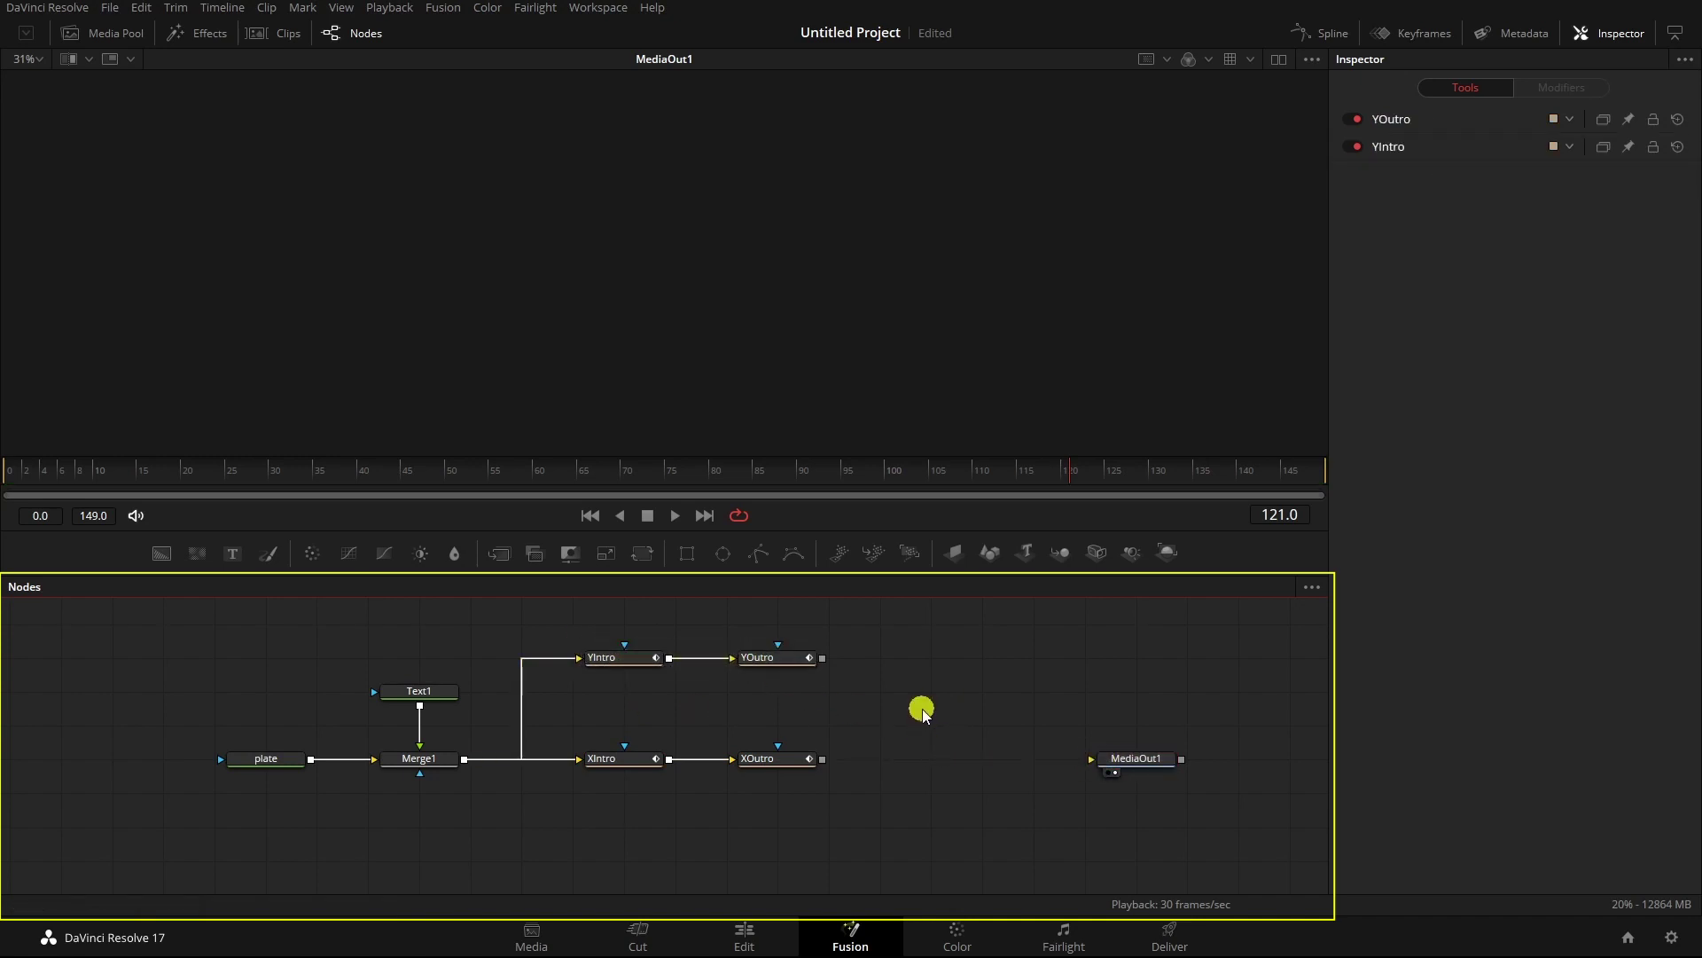
{"action": "key", "text": "shift+space"}
{"action": "type", "text": "dissolve"}
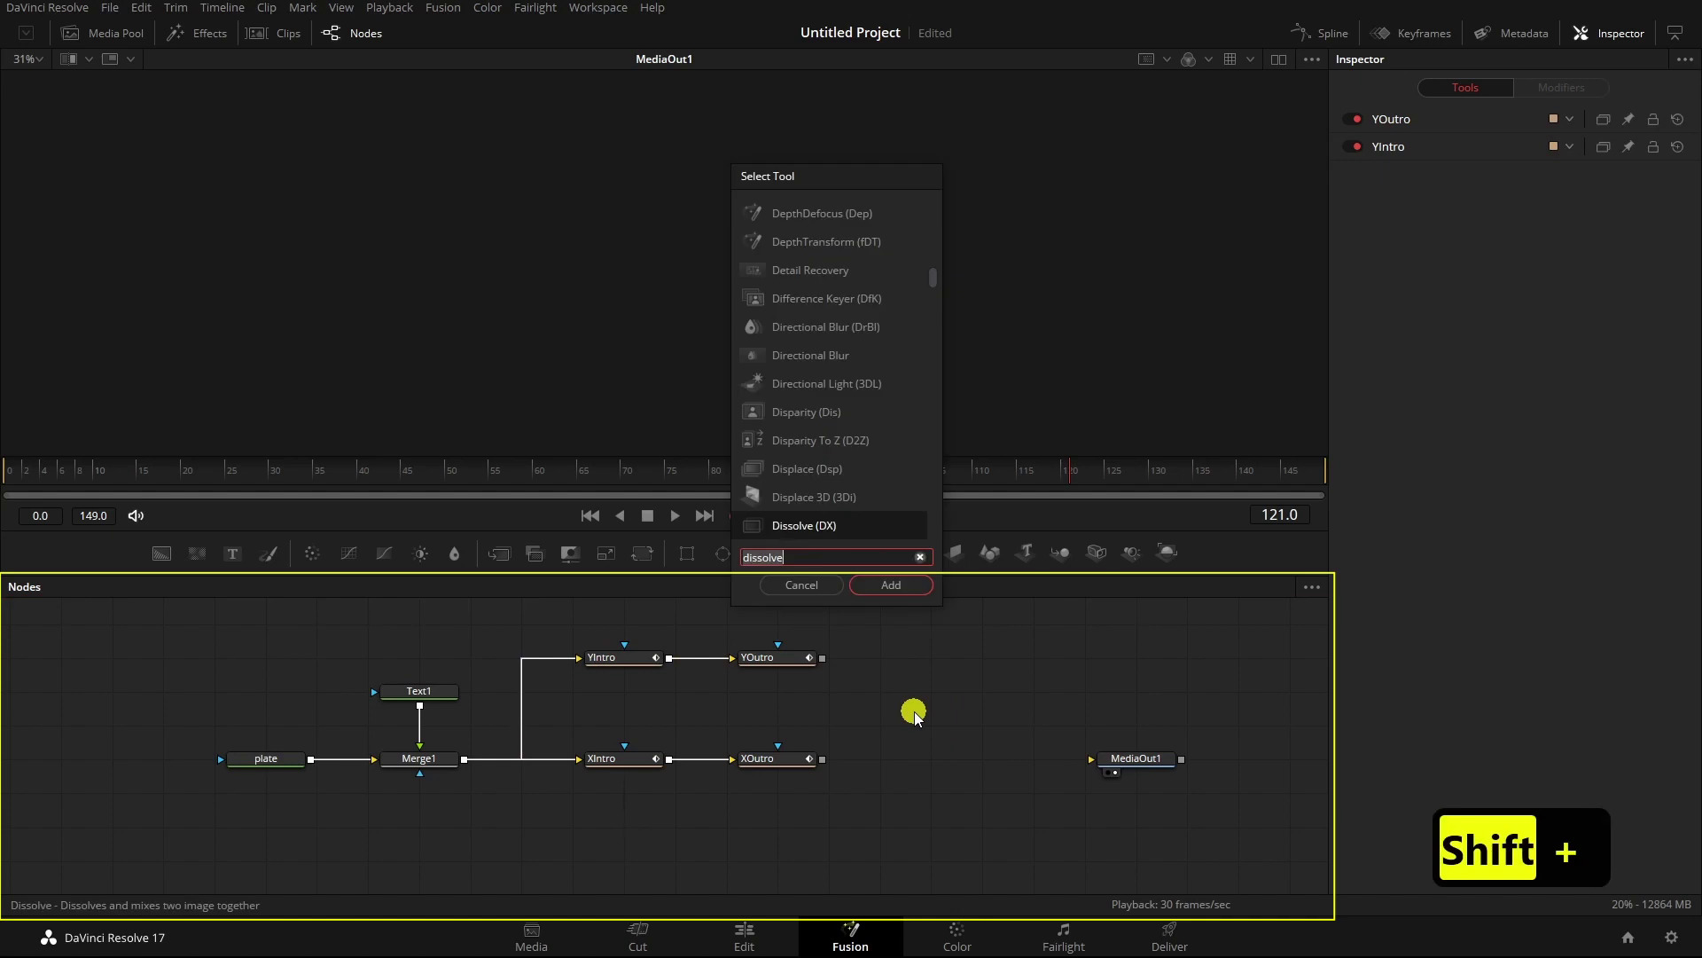
{"action": "key", "text": "Return"}
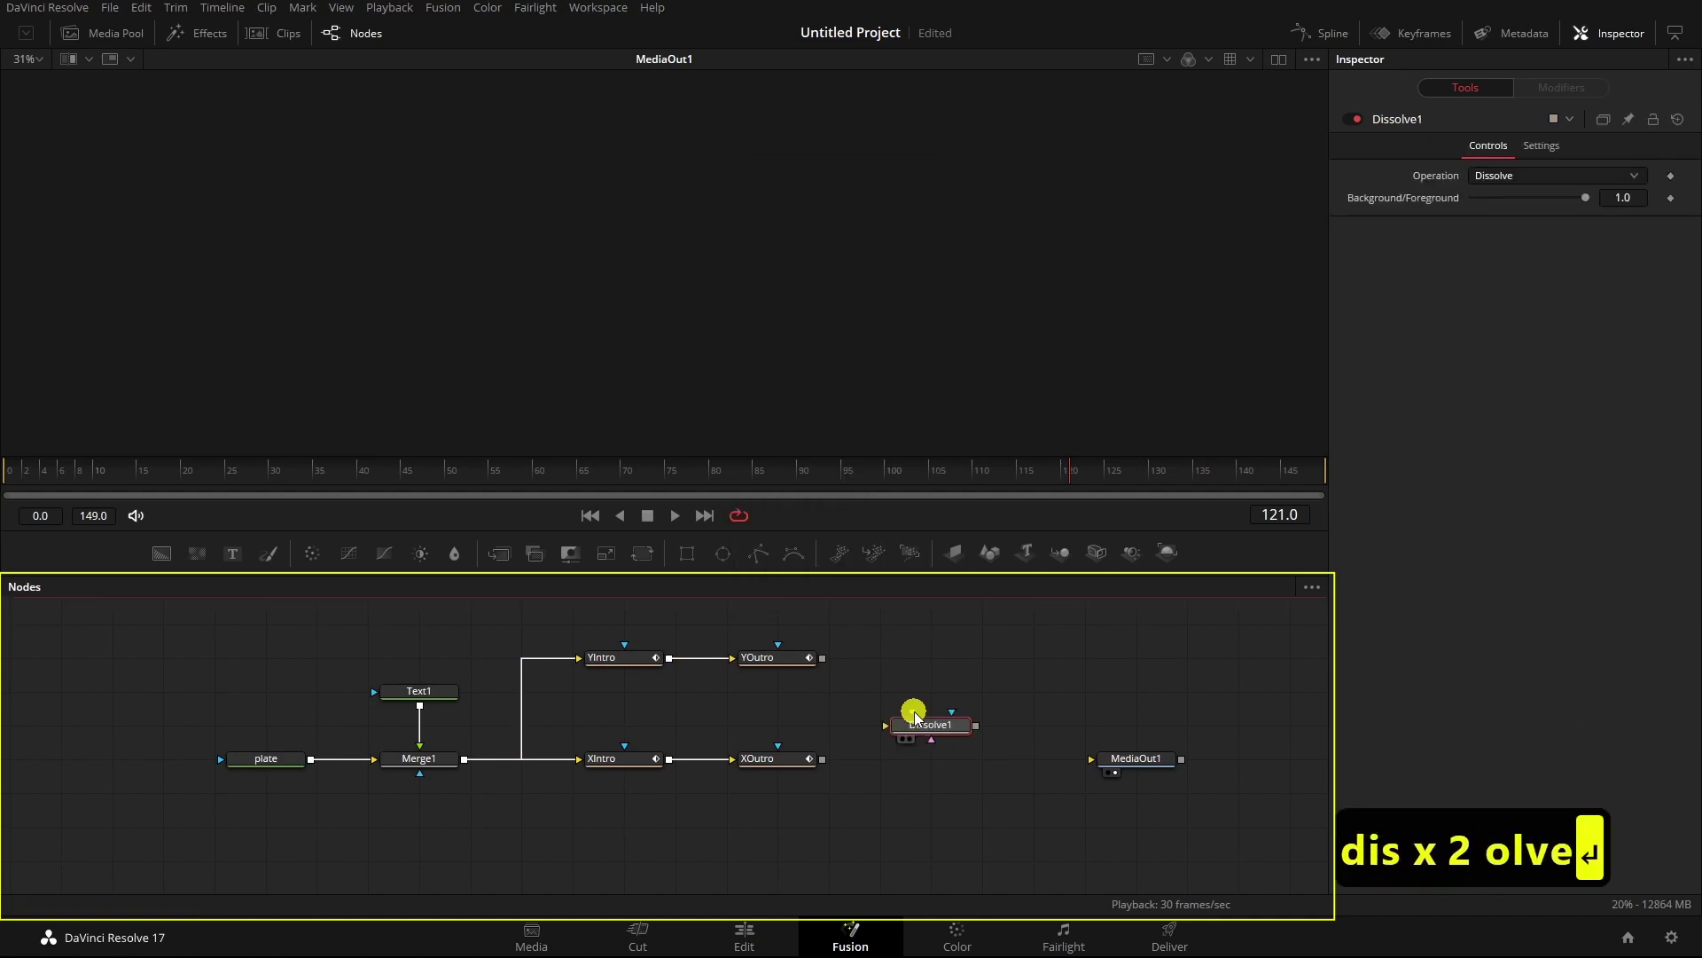
- Connect YOutro as background and XOutro as foreground of Dissolve1, link it to MediaOut1, and align it with the X branch
{"action": "left_click_drag", "start_coordinate": [823, 657], "coordinate": [974, 754]}
{"action": "left_click_drag", "start_coordinate": [822, 759], "coordinate": [1148, 767]}
{"action": "left_click_drag", "start_coordinate": [927, 725], "coordinate": [947, 764]}
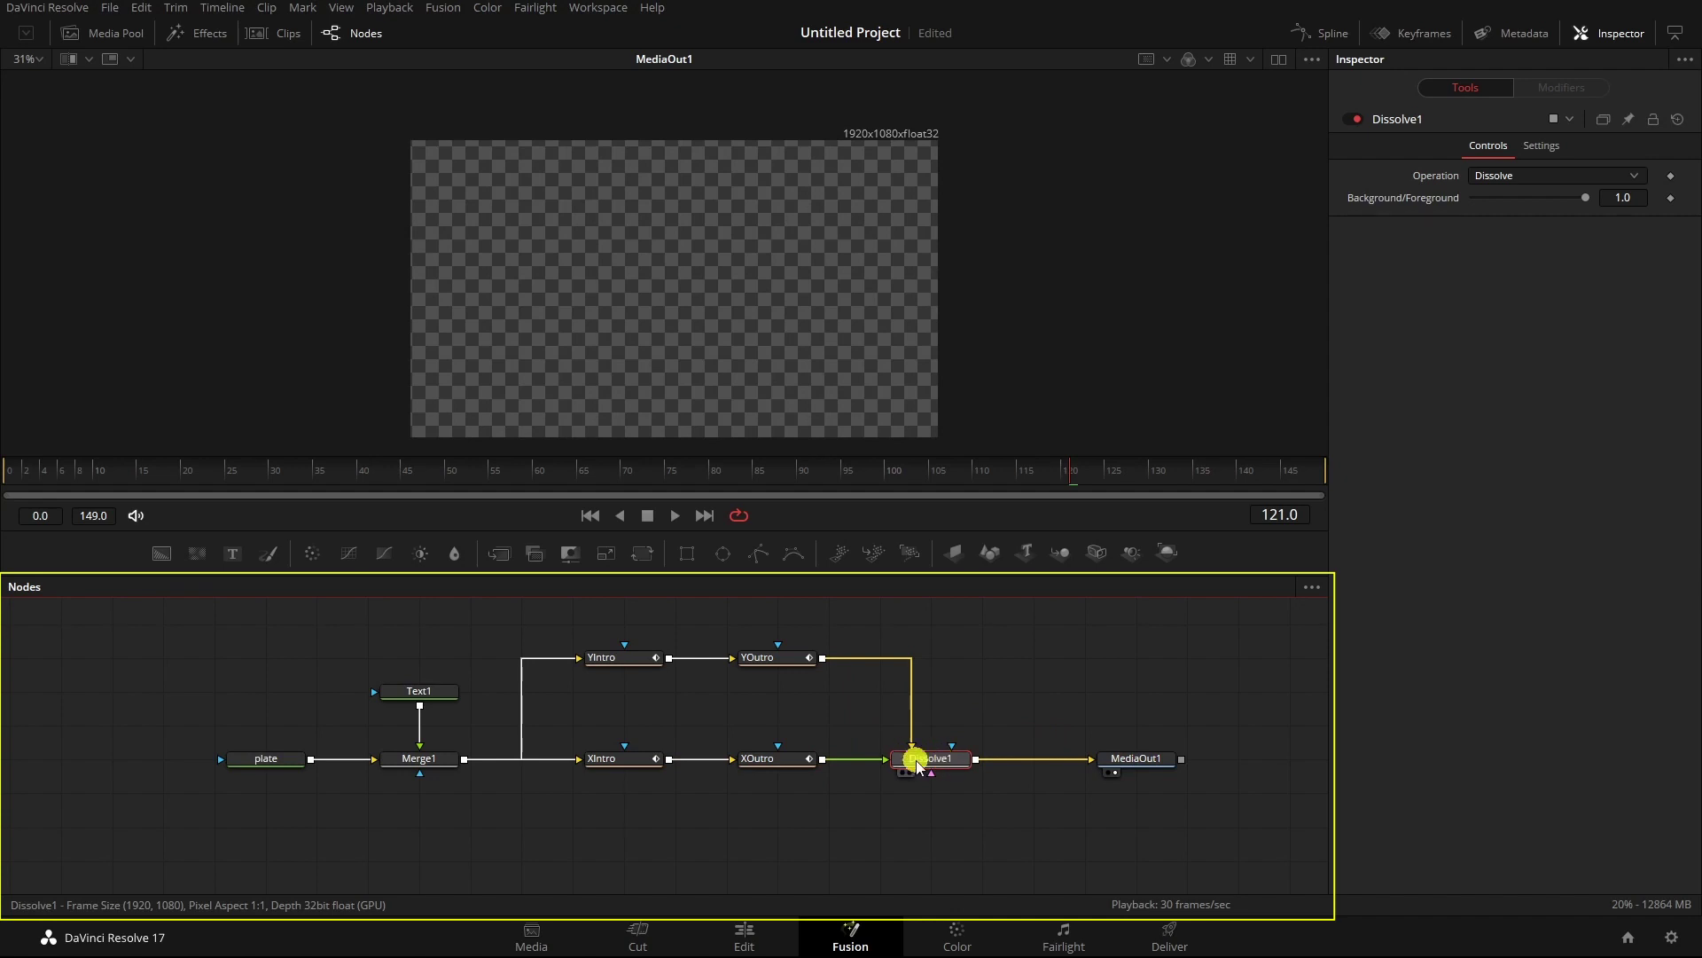
- Preview the animation through the Dissolve node from the first frame
{"action": "left_click", "coordinate": [590, 515]}
{"action": "left_click", "coordinate": [677, 515]}
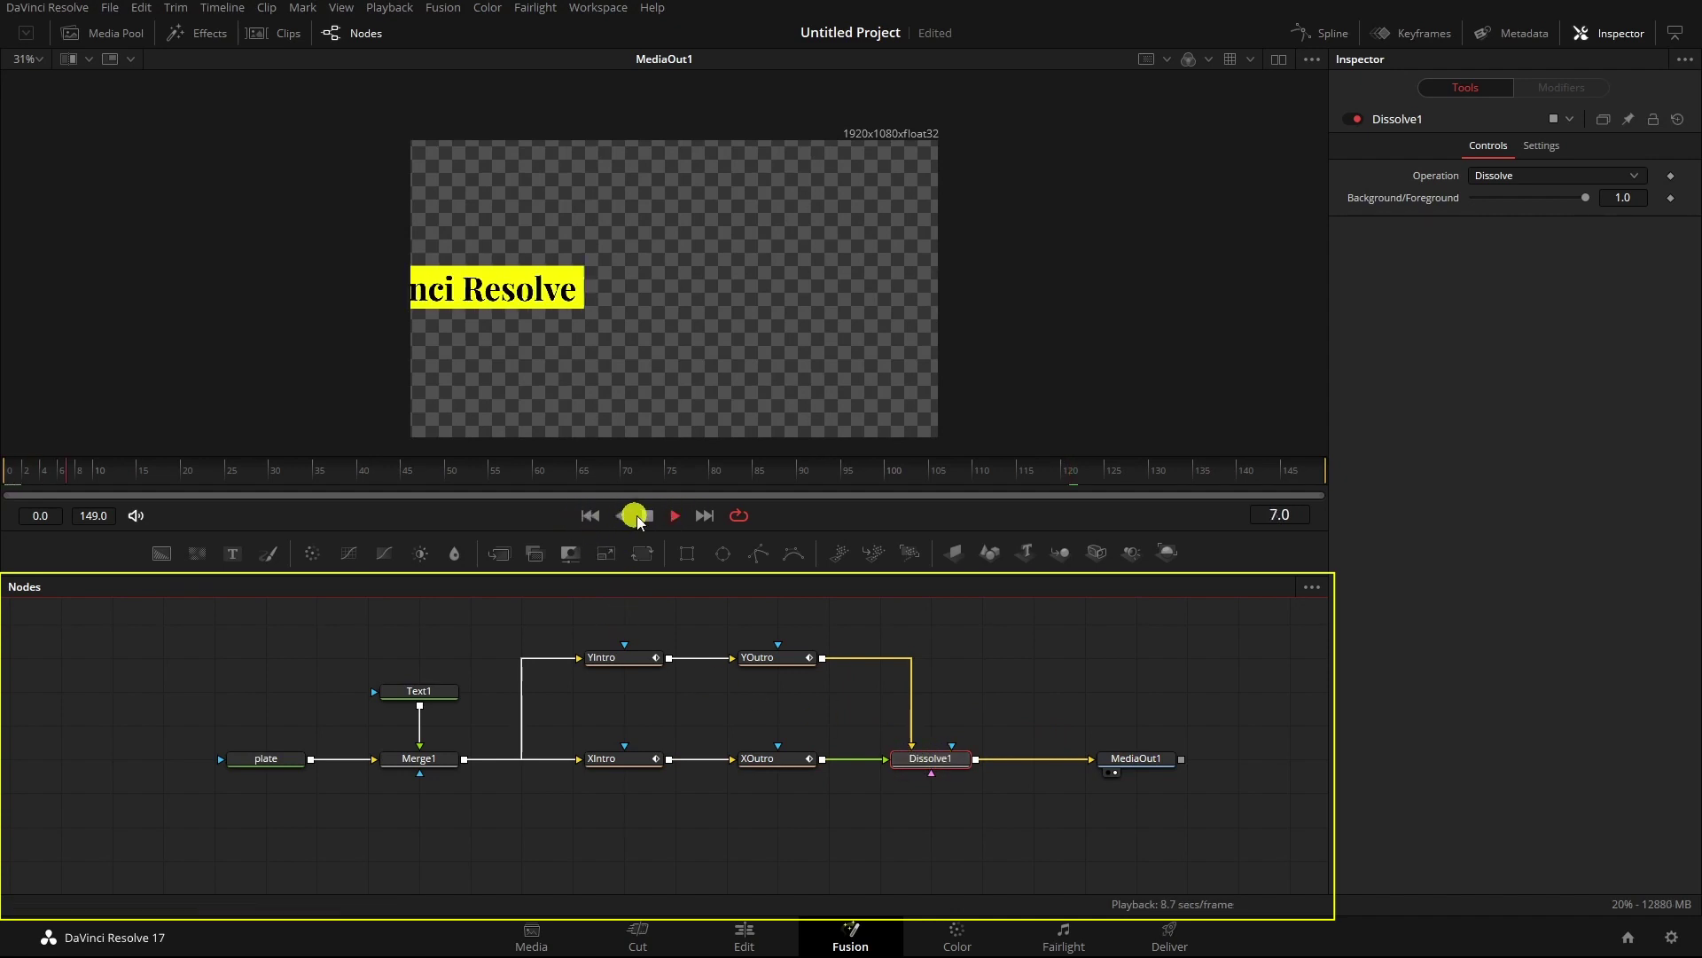
{"action": "left_click", "coordinate": [647, 515]}
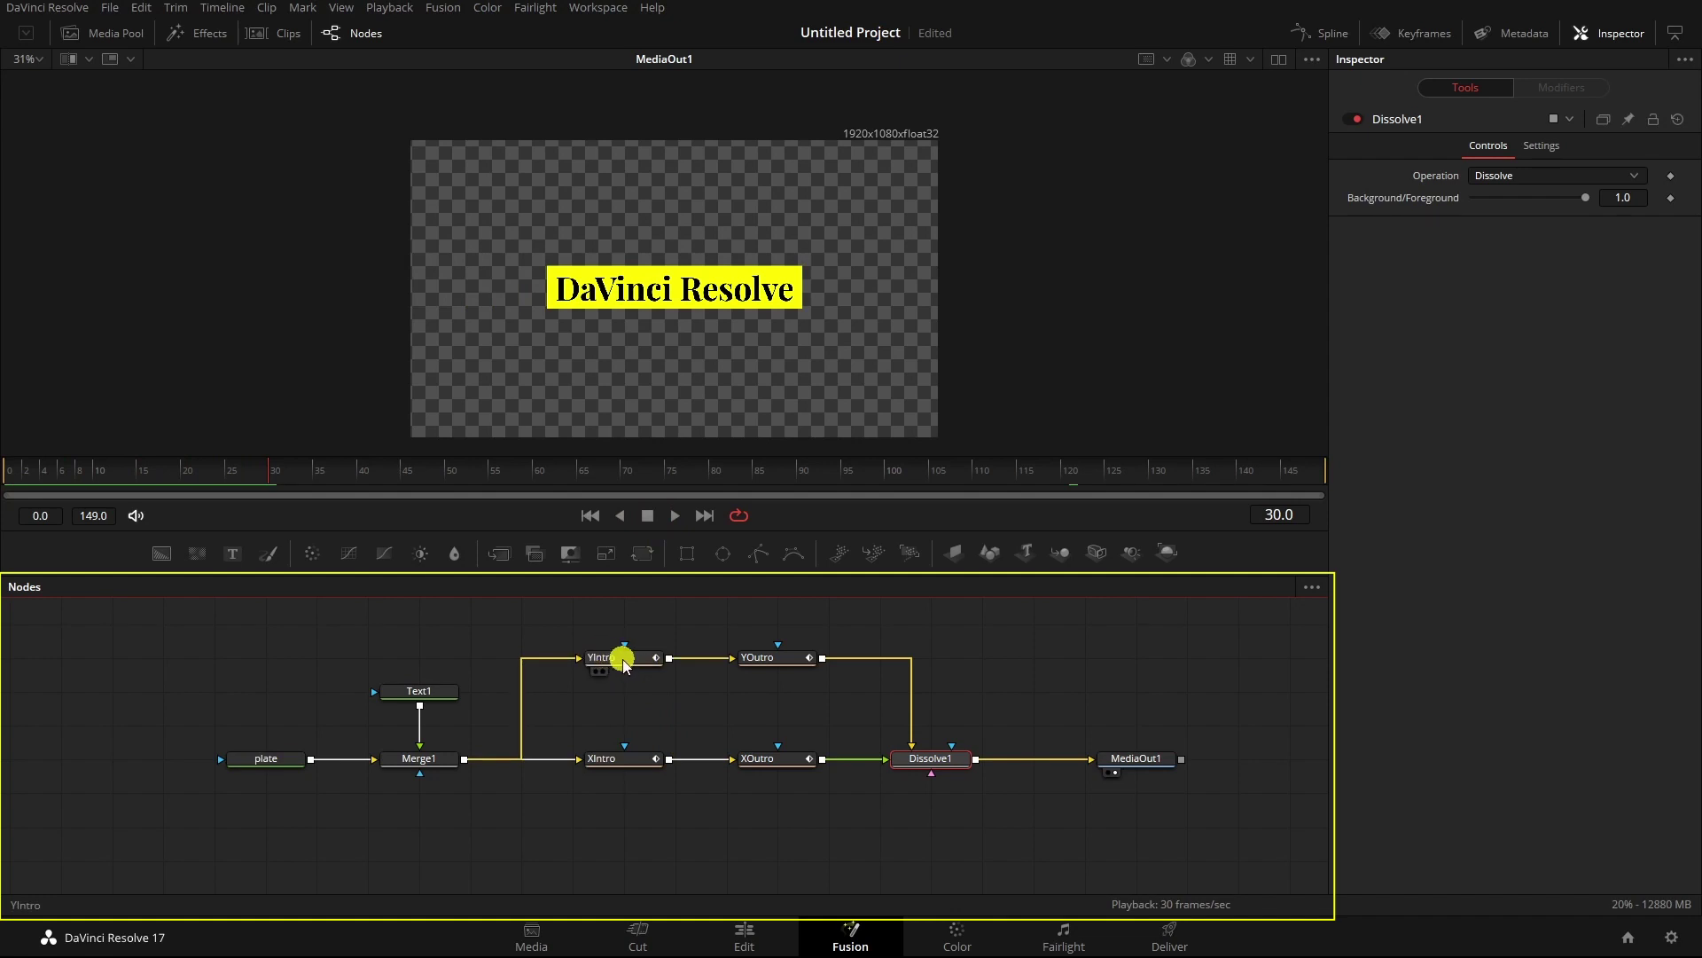
- Remove the Anim Curves modifier from the xAxis control of both YIntro and YOutro
{"action": "left_click", "coordinate": [624, 664]}
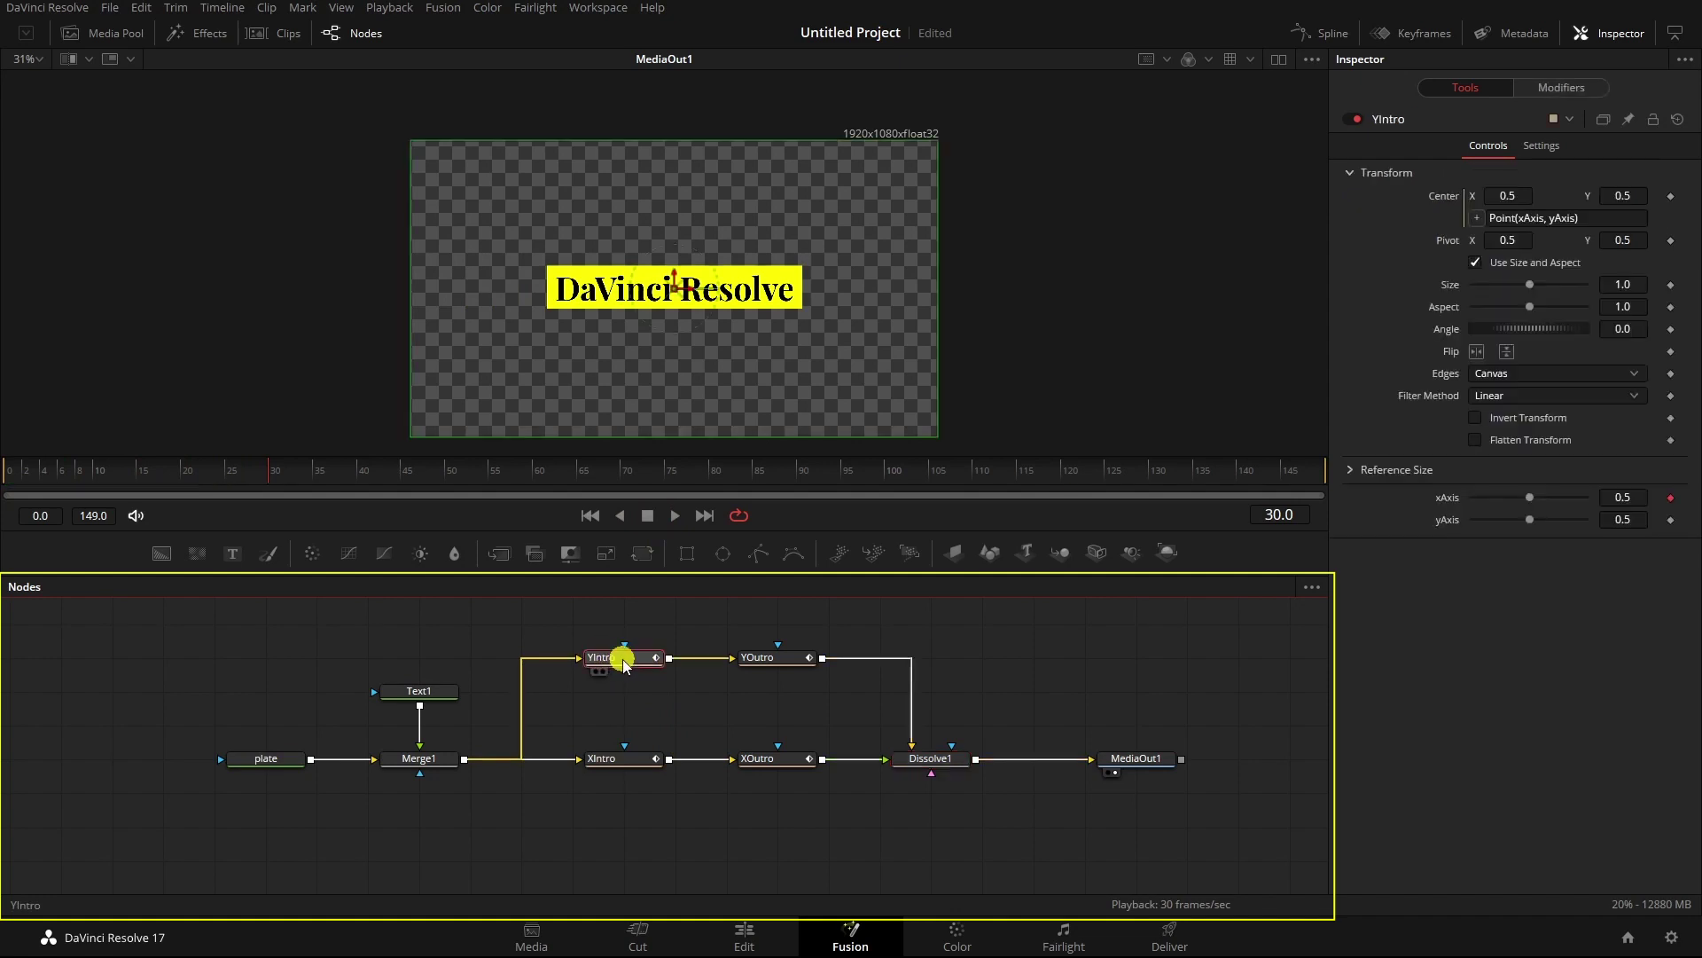
{"action": "left_click", "coordinate": [1449, 504]}
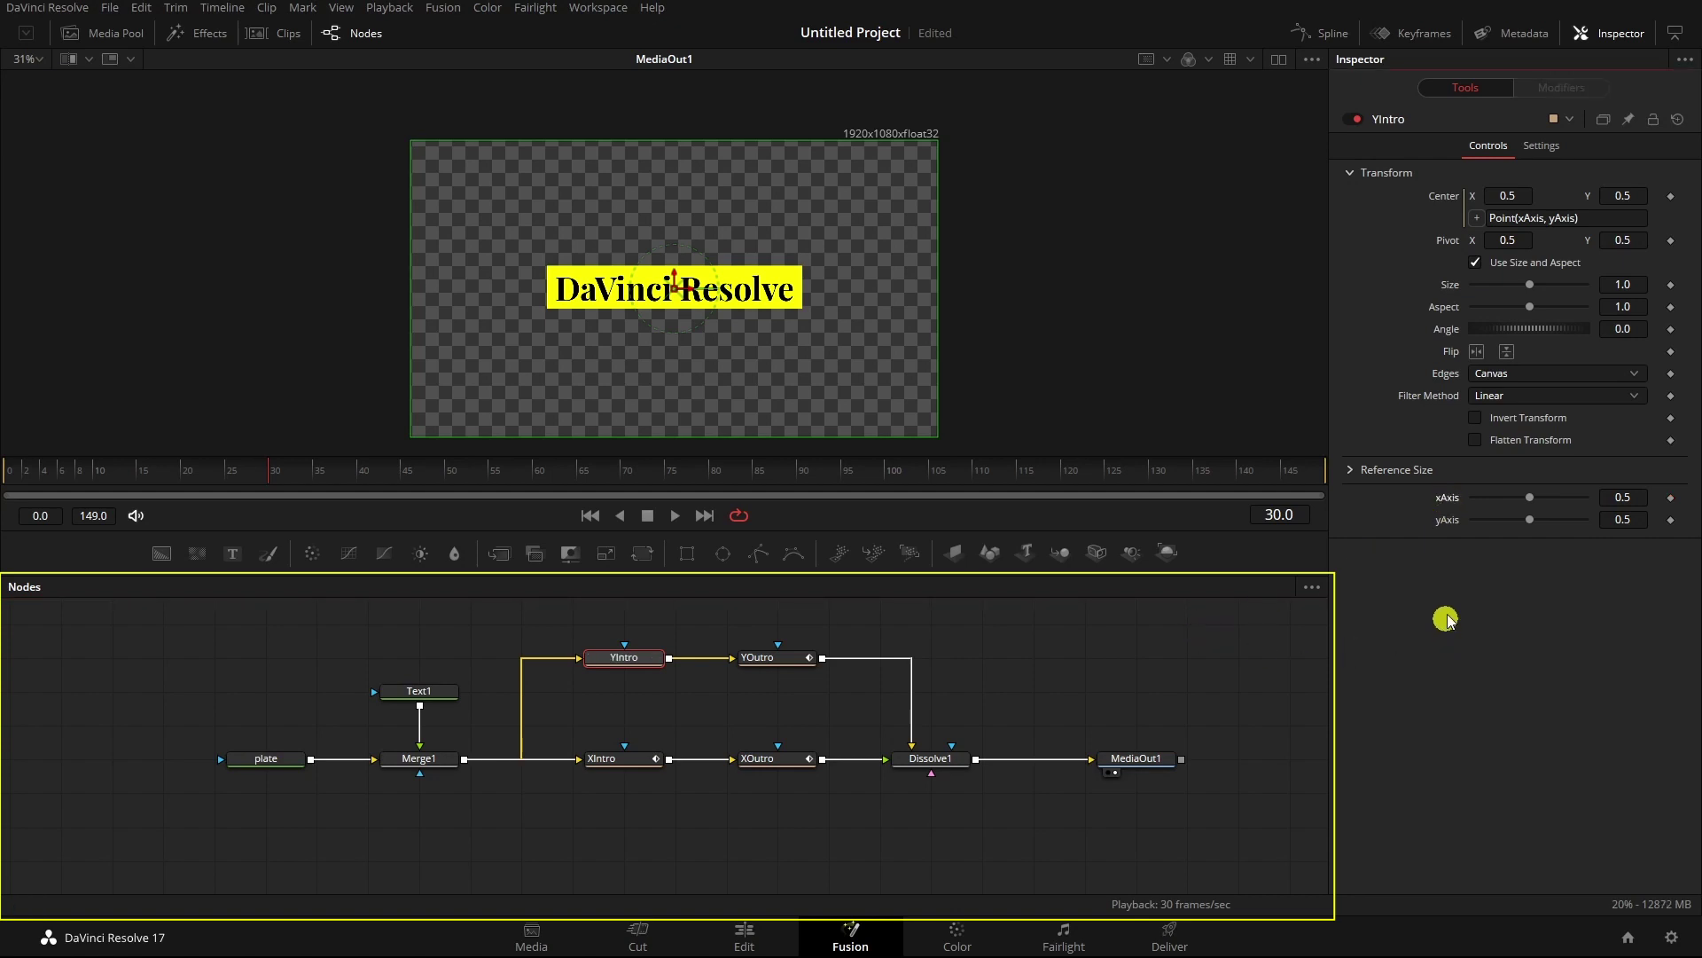
{"action": "left_click", "coordinate": [764, 657]}
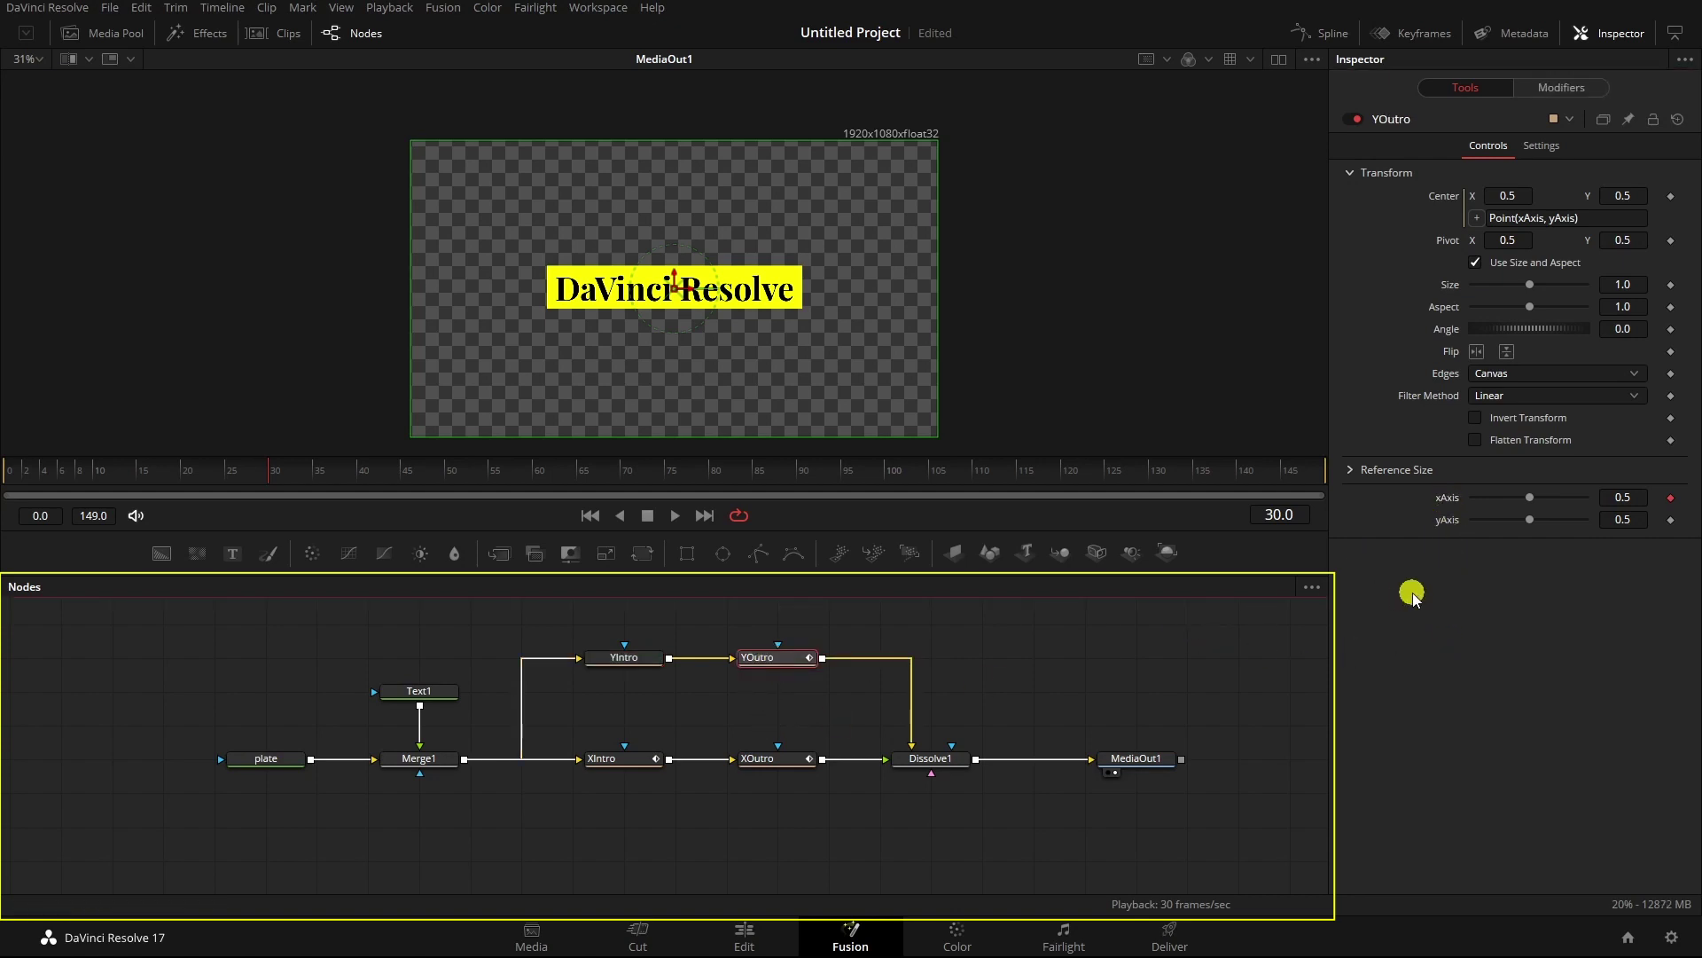
{"action": "left_click", "coordinate": [1446, 502]}
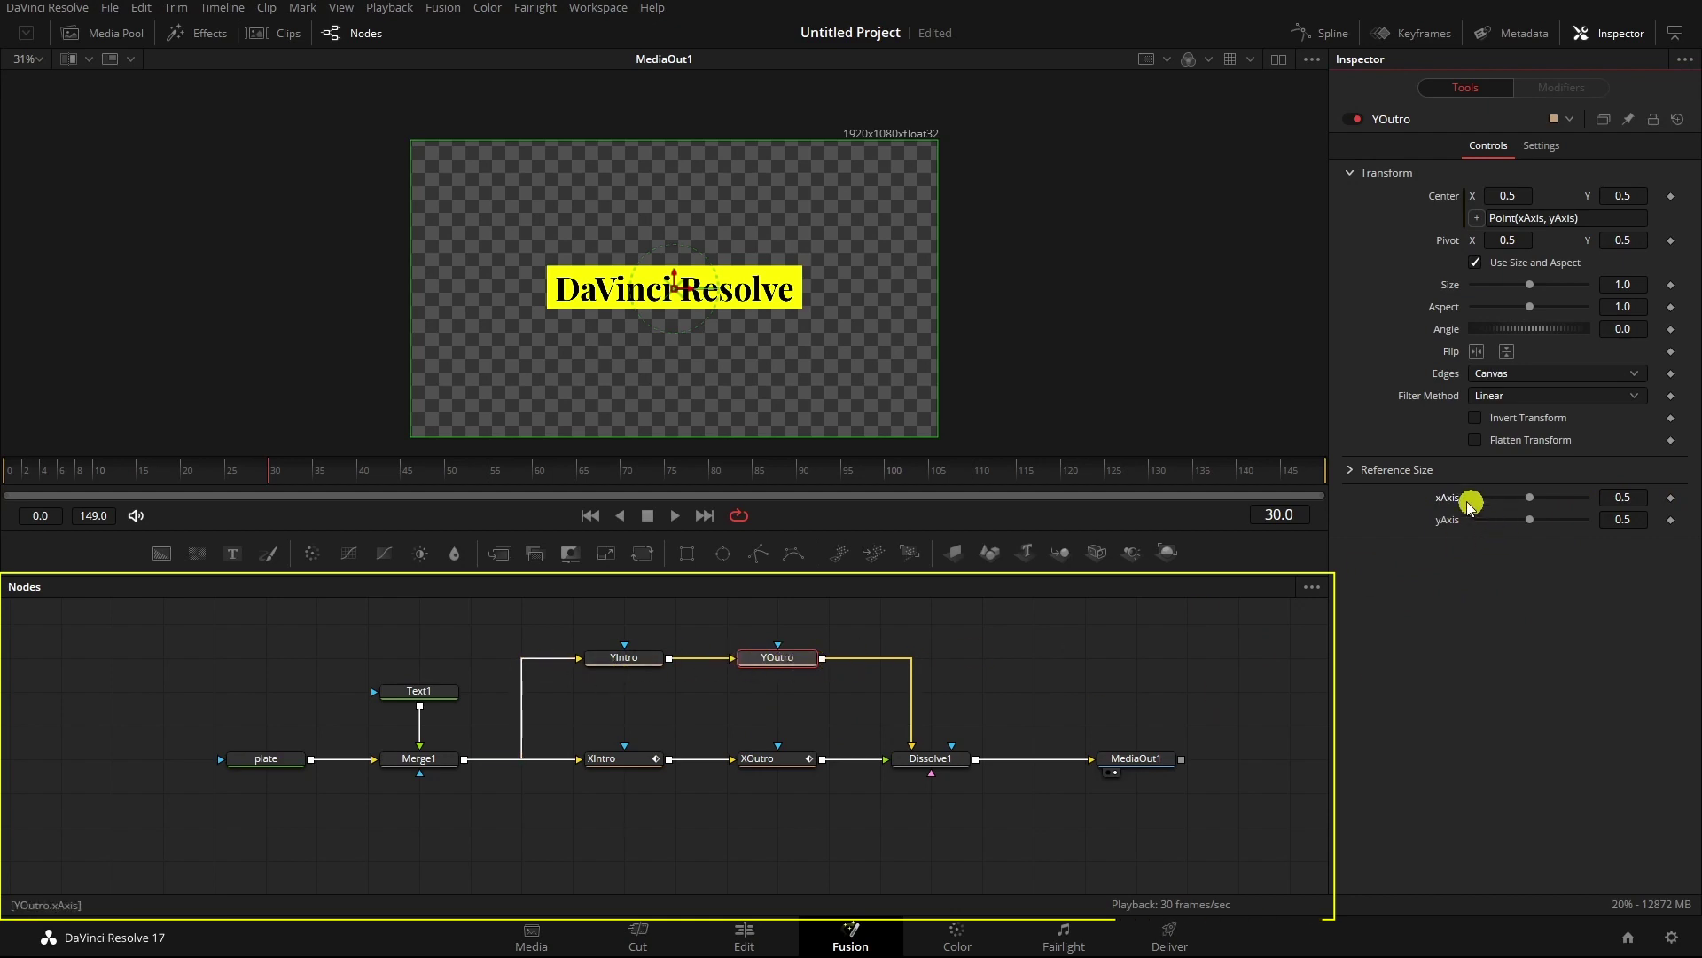
- Add an Anim Curves modifier to YIntro's yAxis with Source set to Duration and Curve set to Easing
{"action": "left_click", "coordinate": [640, 657]}
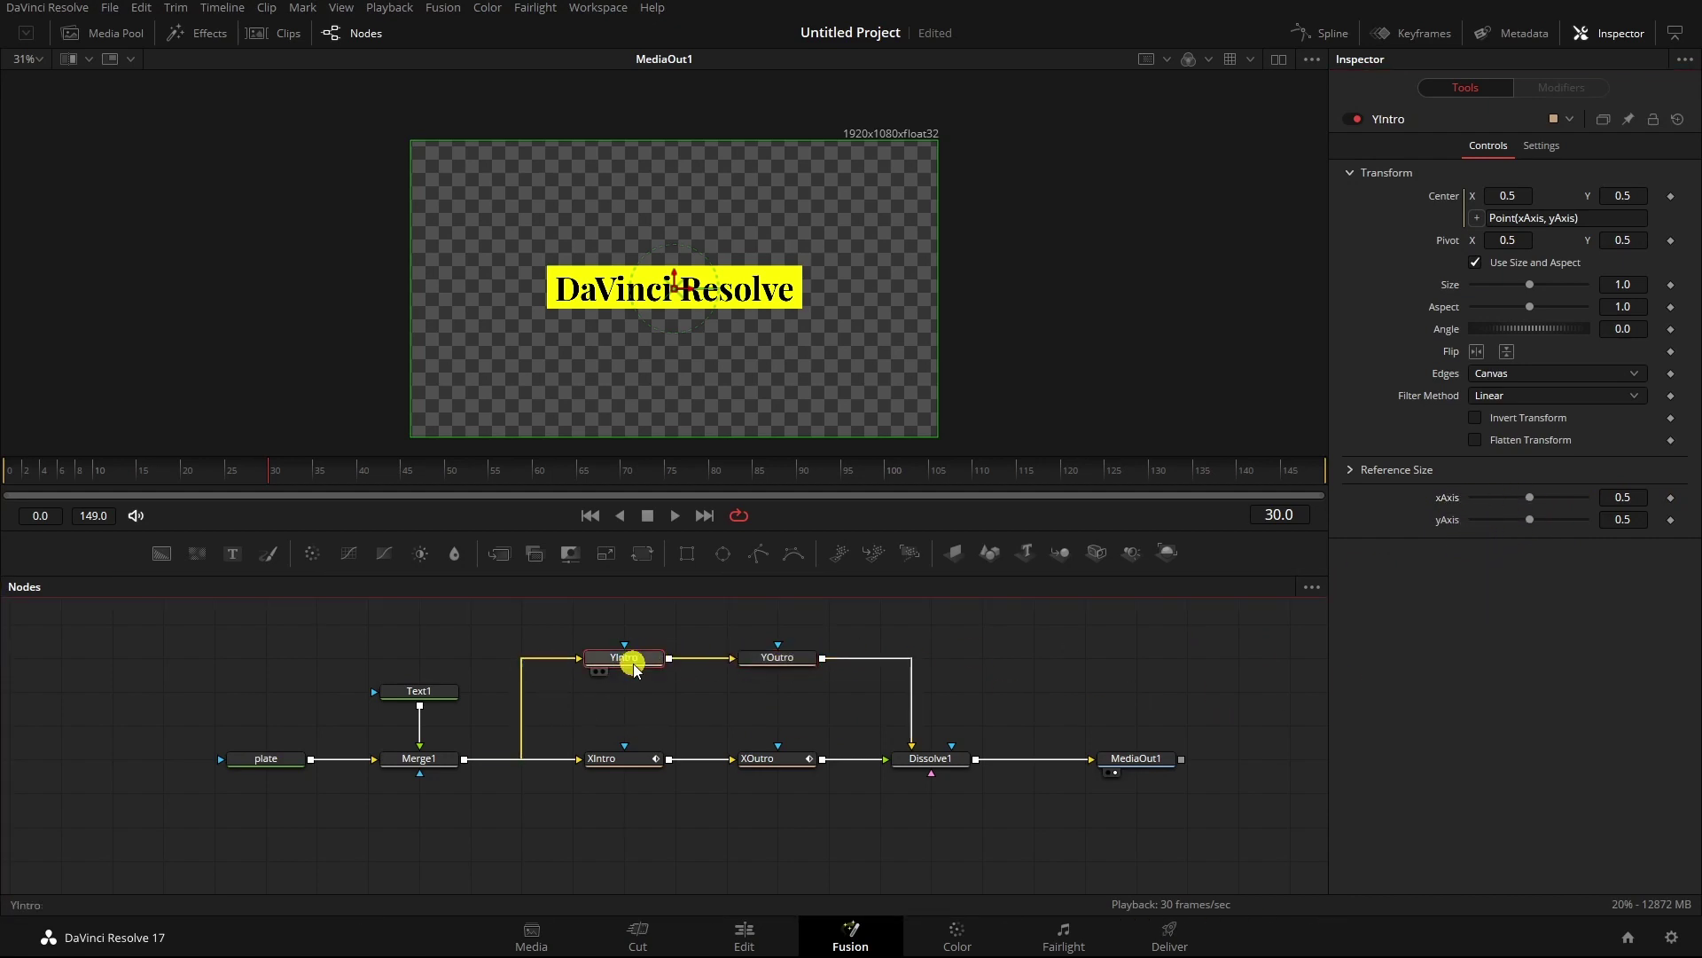
{"action": "right_click", "coordinate": [1448, 520]}
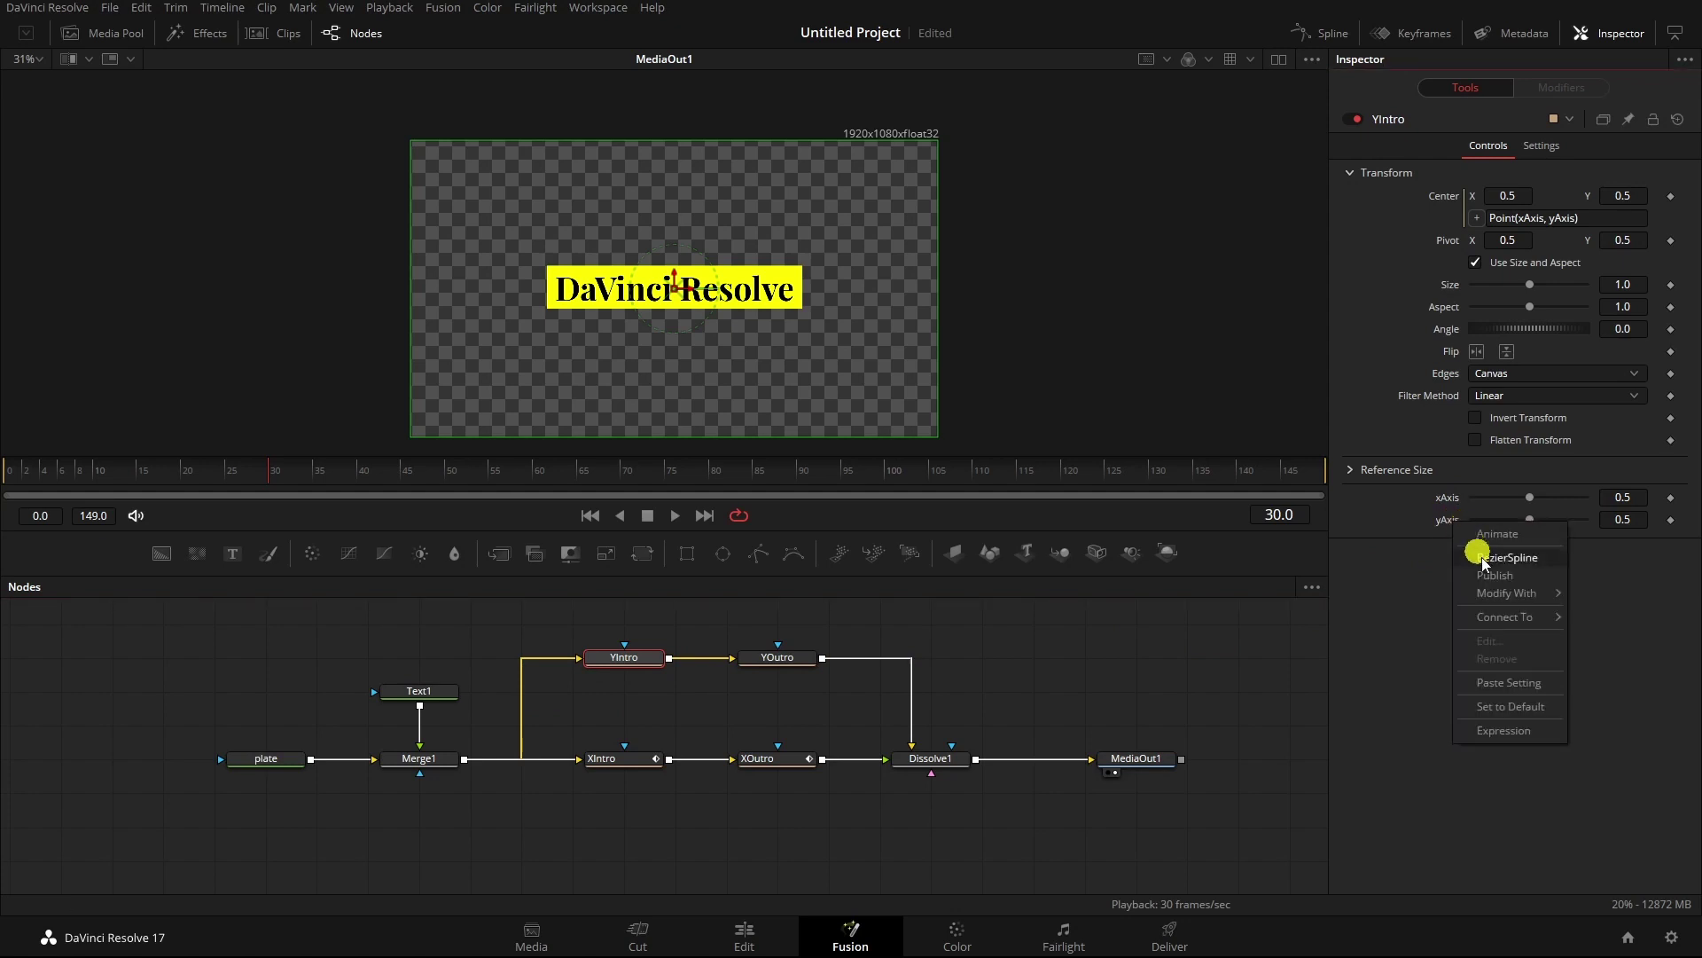
{"action": "mouse_move", "coordinate": [1496, 596]}
{"action": "left_click", "coordinate": [1383, 589]}
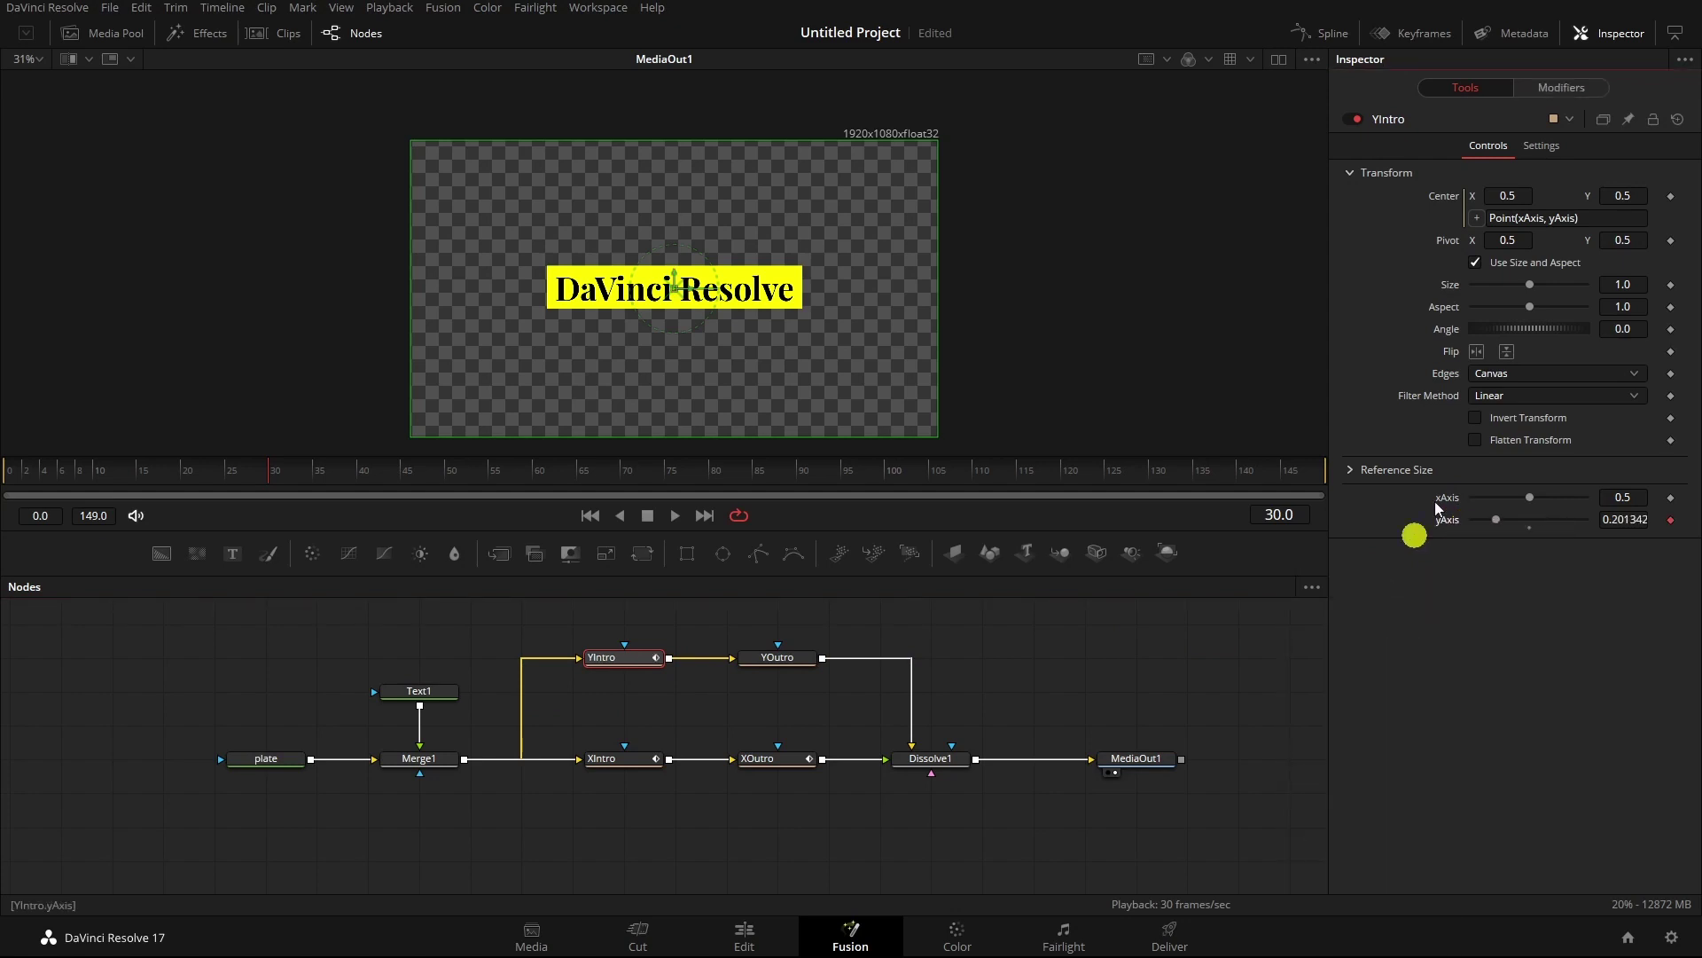
{"action": "left_click", "coordinate": [1568, 99]}
{"action": "left_click", "coordinate": [1510, 196]}
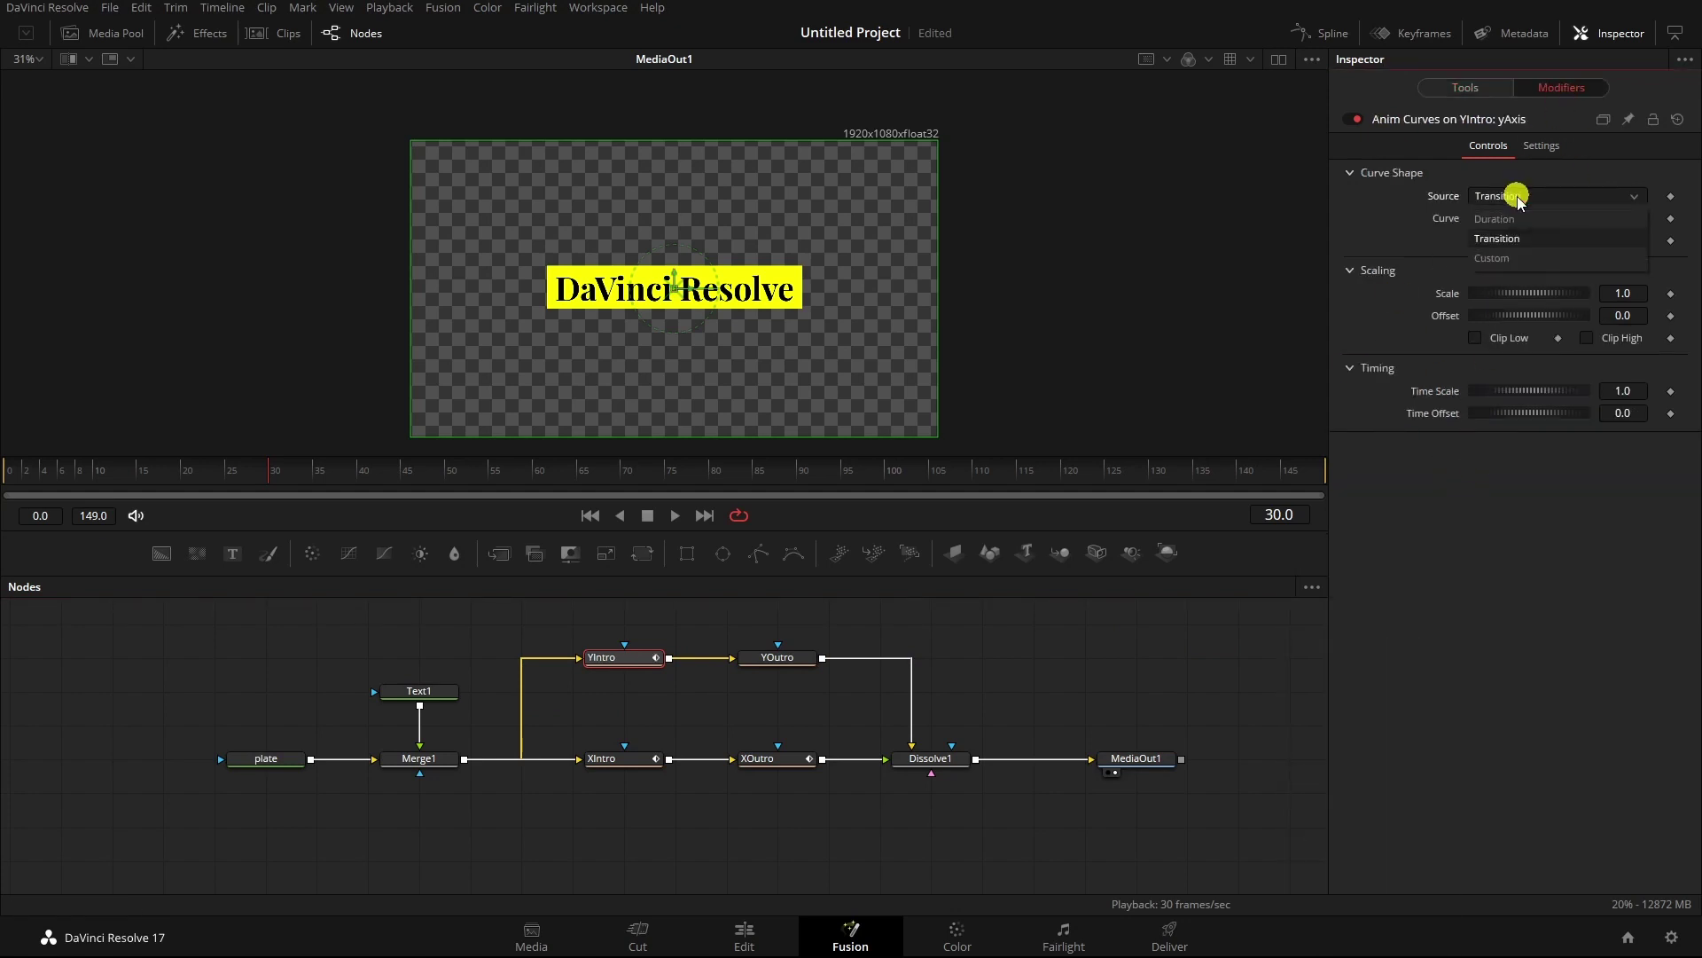
{"action": "left_click", "coordinate": [1514, 222]}
{"action": "left_click", "coordinate": [1492, 218]}
{"action": "left_click", "coordinate": [1510, 263]}
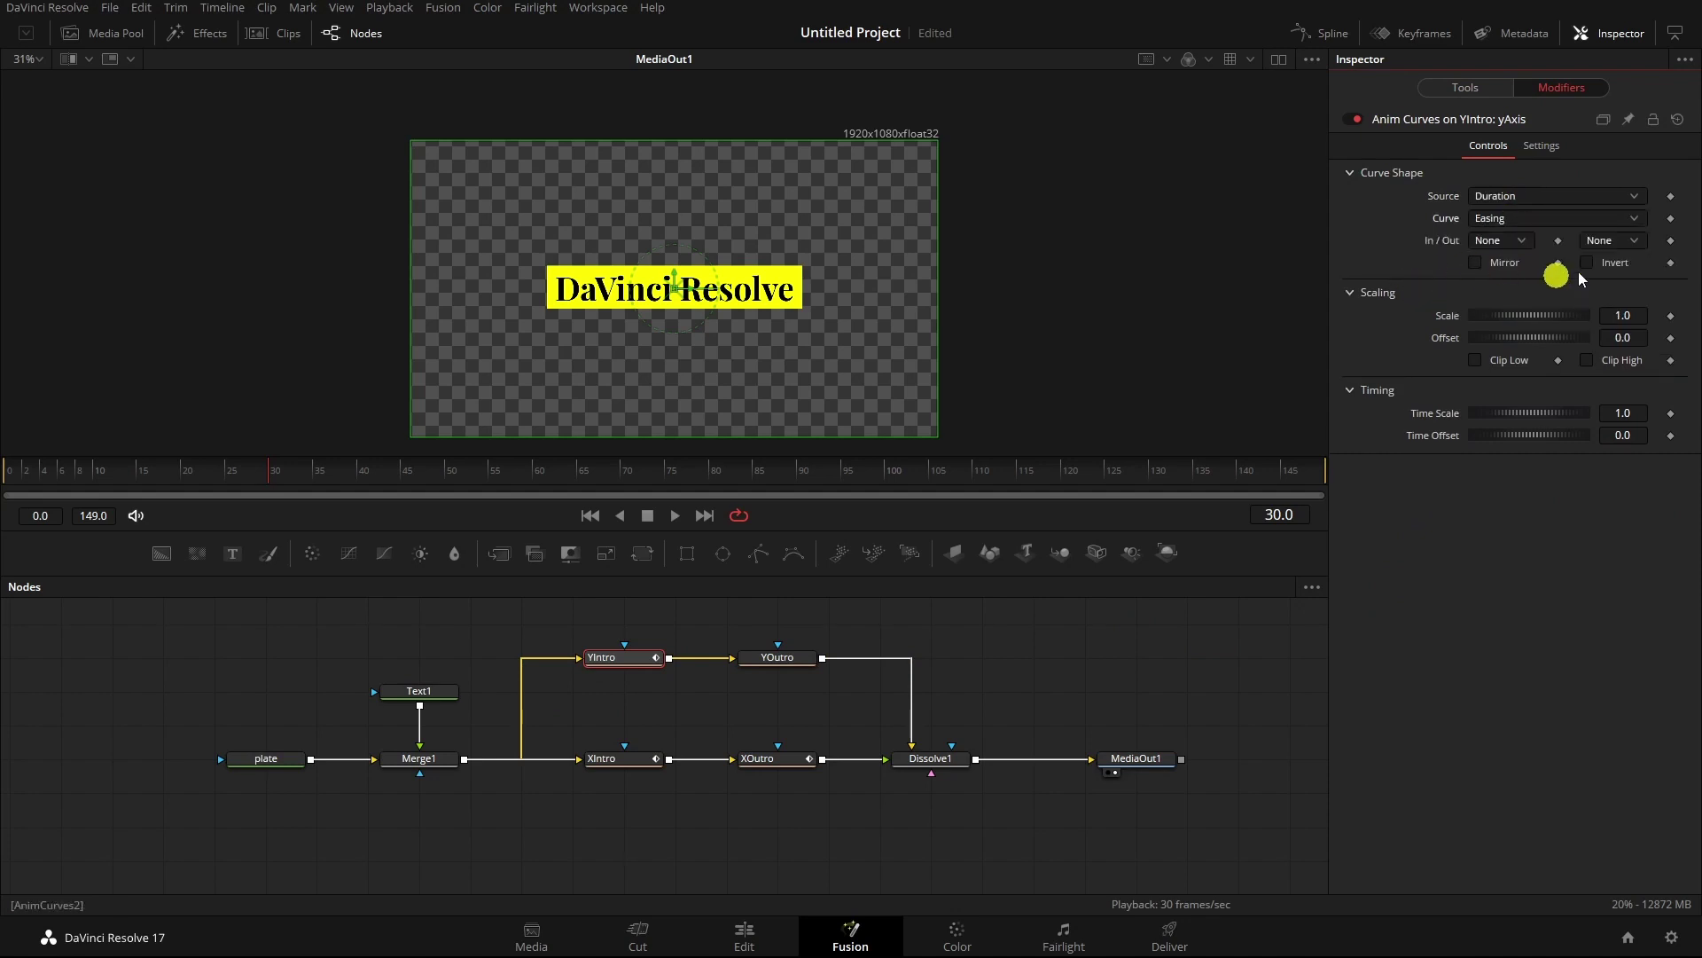
- Set the Out easing of YIntro's yAxis curve to Sine and its scaling Offset to -0.5
{"action": "left_click", "coordinate": [1634, 243]}
{"action": "left_click", "coordinate": [1634, 259]}
{"action": "left_click", "coordinate": [1643, 337]}
{"action": "type", "text": "-.5"}
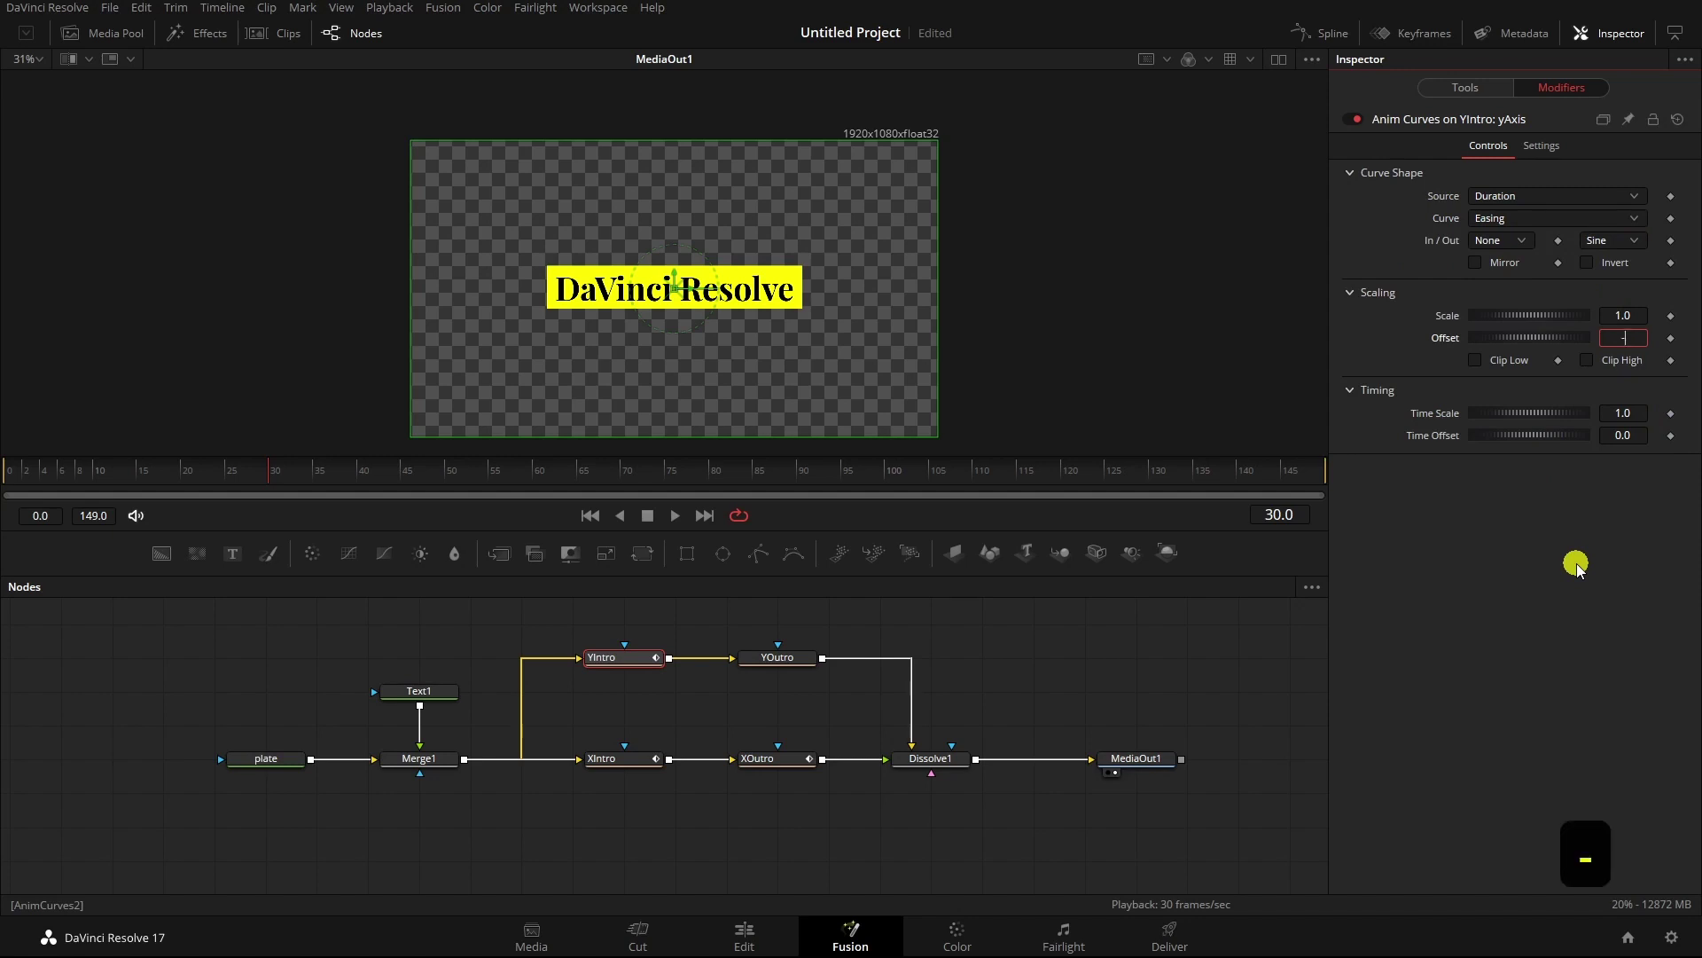
{"action": "key", "text": "Return"}
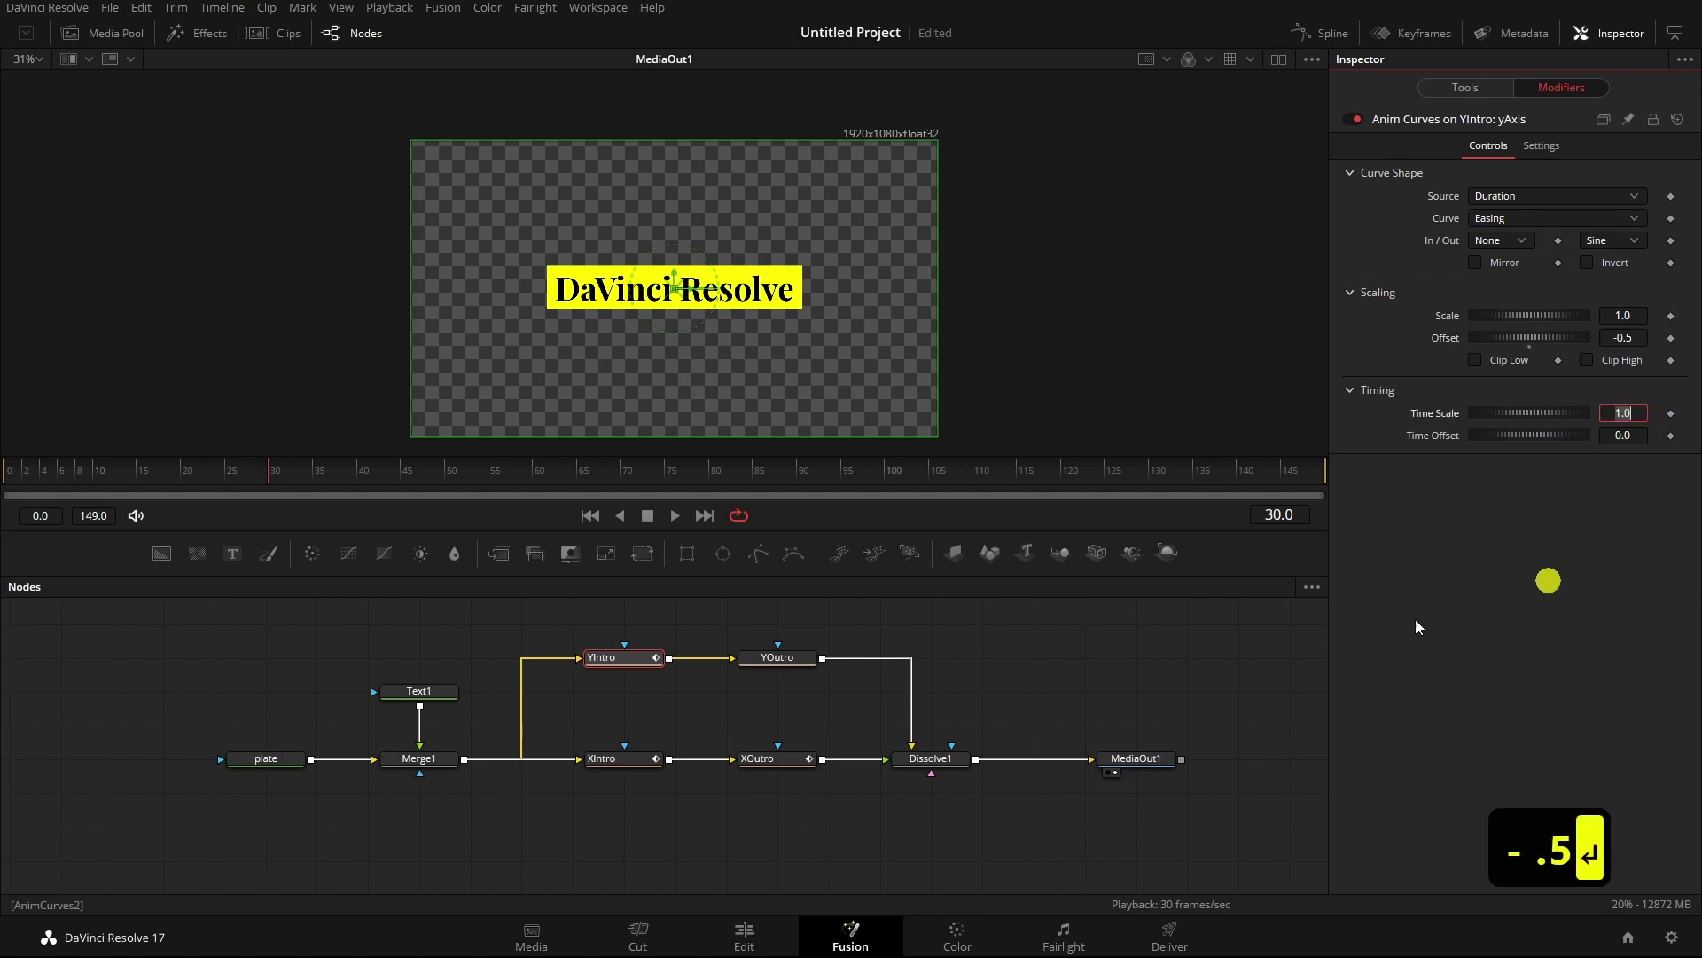
- Set Dissolve1's Background/Foreground to 0.0 to show the Y branch, and select YIntro
{"action": "left_click_drag", "start_coordinate": [875, 731], "coordinate": [993, 803]}
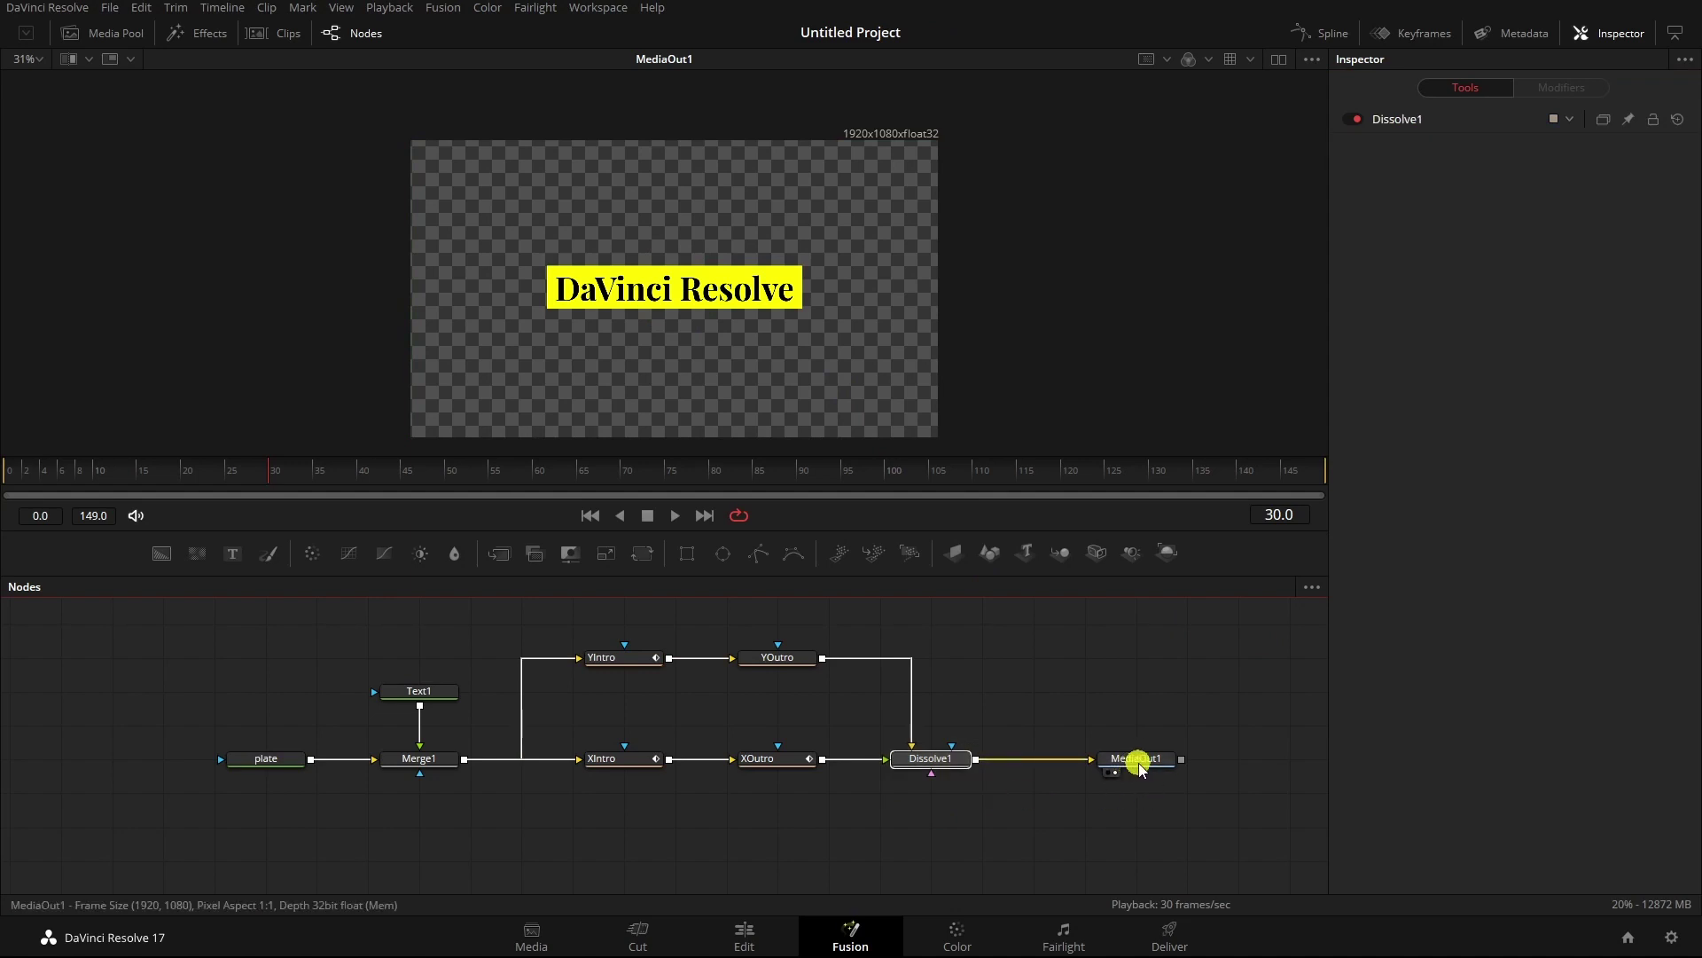
{"action": "left_click", "coordinate": [929, 760]}
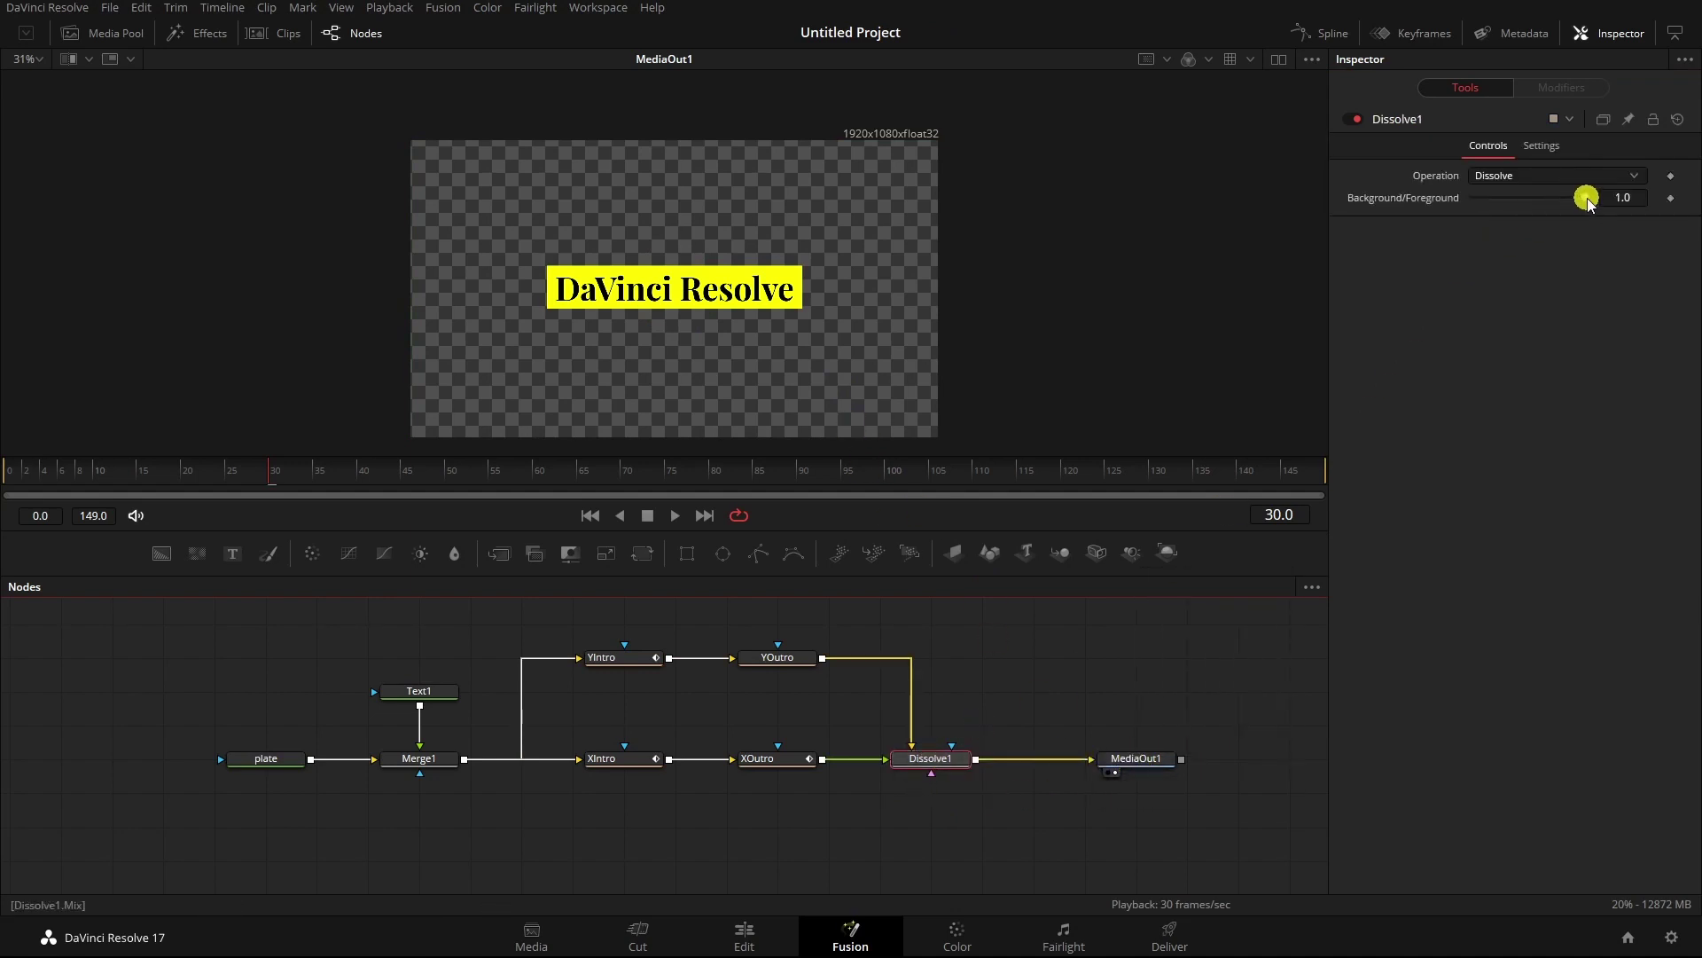
{"action": "left_click_drag", "start_coordinate": [1586, 197], "coordinate": [1469, 202]}
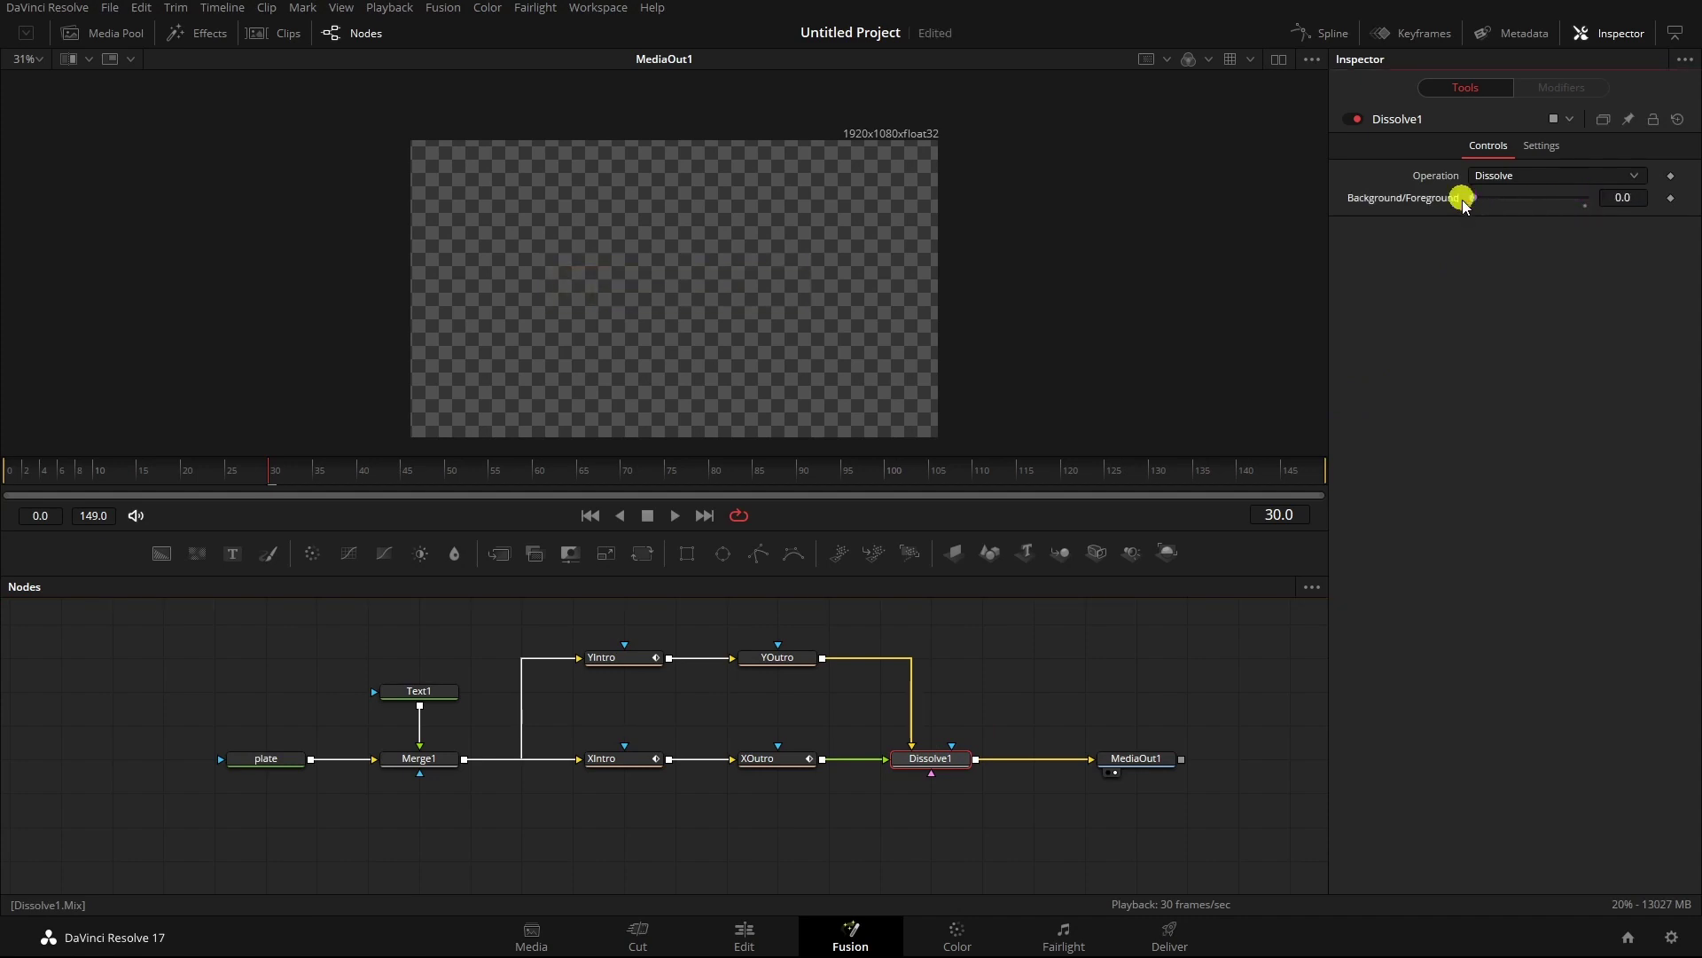
{"action": "scroll", "coordinate": [1020, 321], "scroll_direction": "down", "scroll_amount": 2}
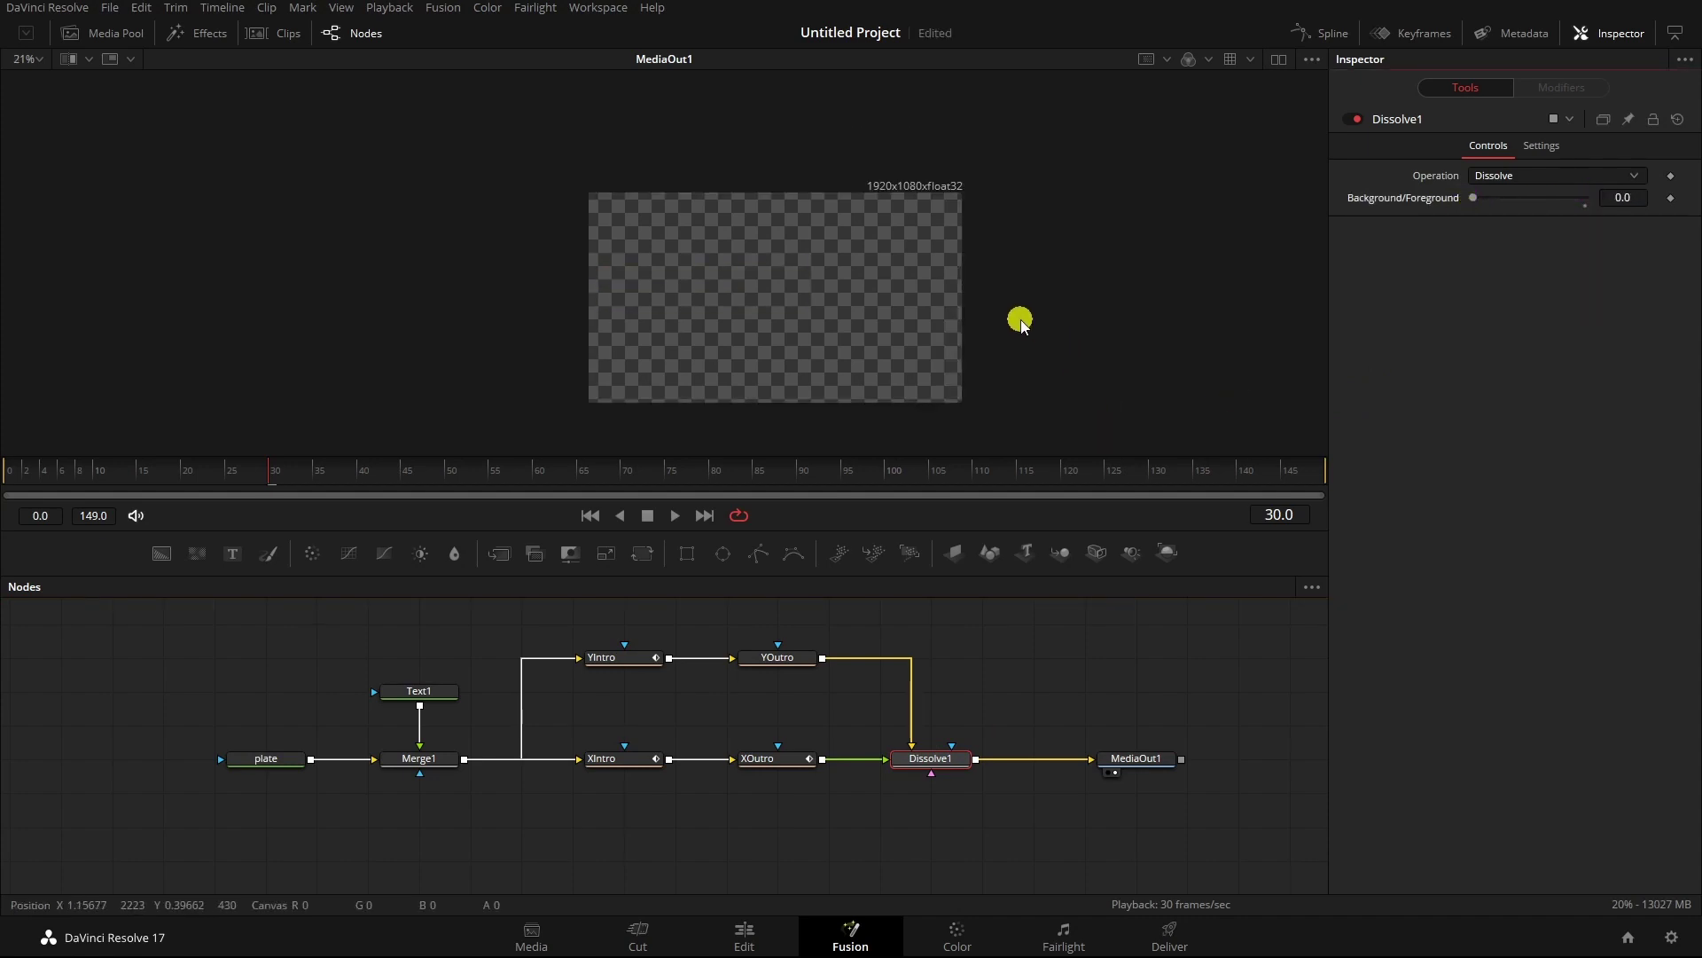
{"action": "left_click", "coordinate": [650, 673]}
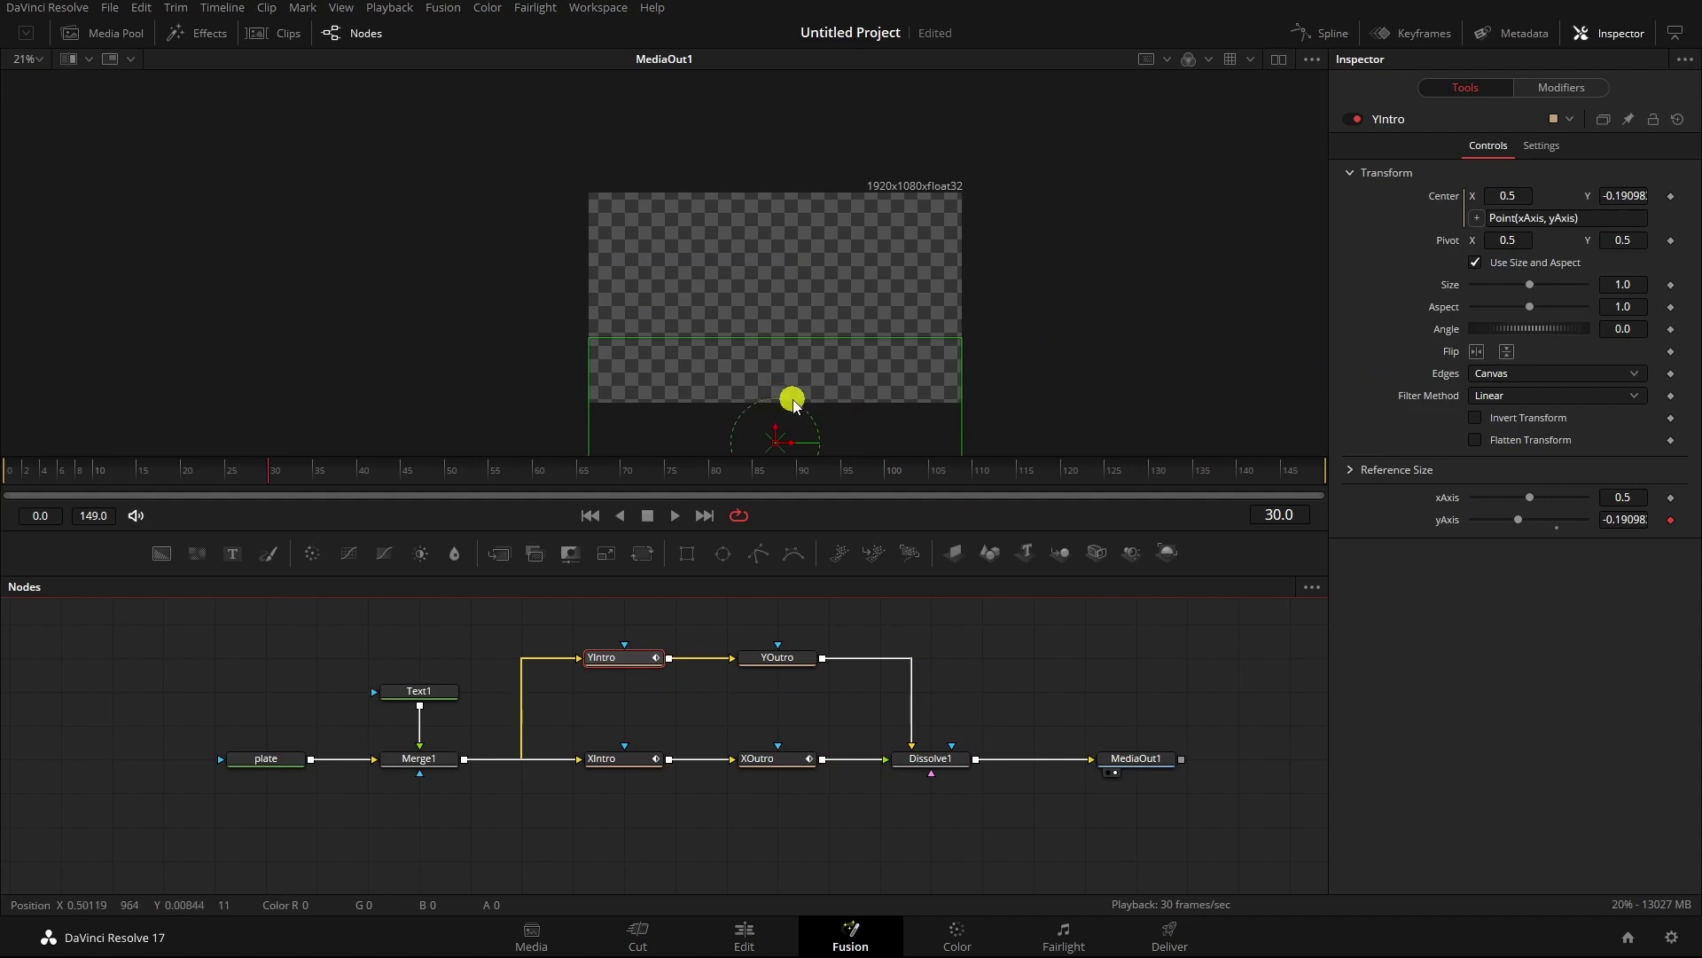
- Set the Time Scale of YIntro's yAxis Anim Curves modifier to 4 and play the intro from frame 0
{"action": "left_click", "coordinate": [51, 487]}
{"action": "left_click_drag", "start_coordinate": [43, 493], "coordinate": [7, 494]}
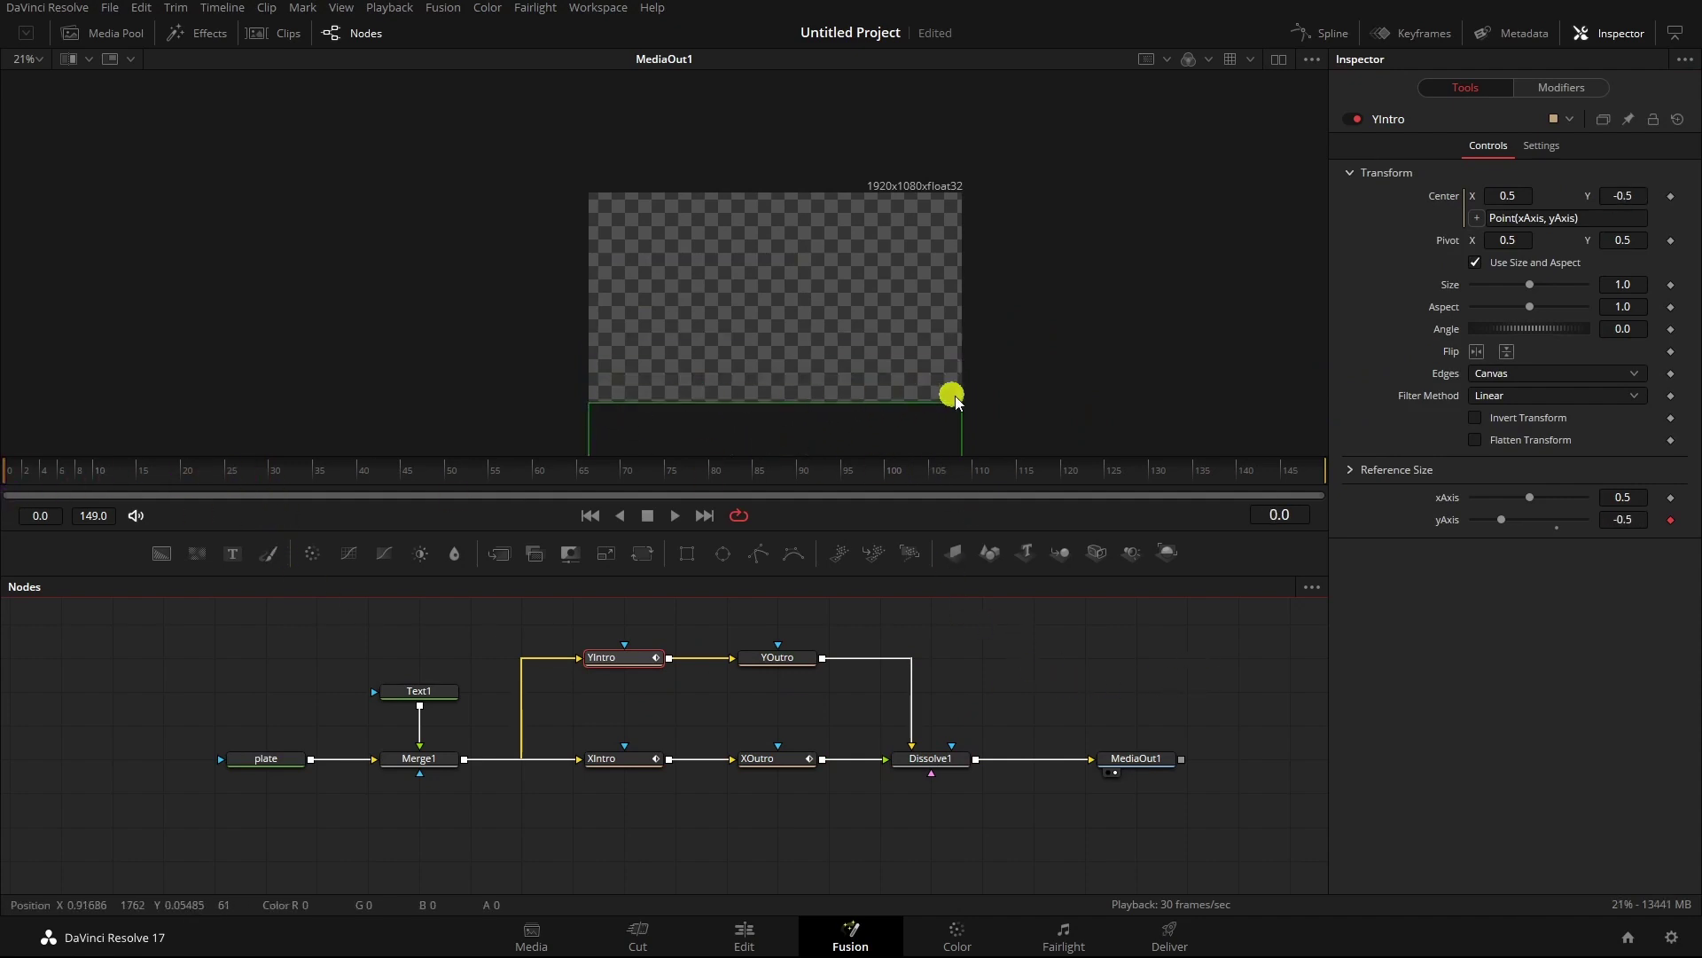
{"action": "scroll", "coordinate": [1099, 380], "scroll_direction": "down", "scroll_amount": 2}
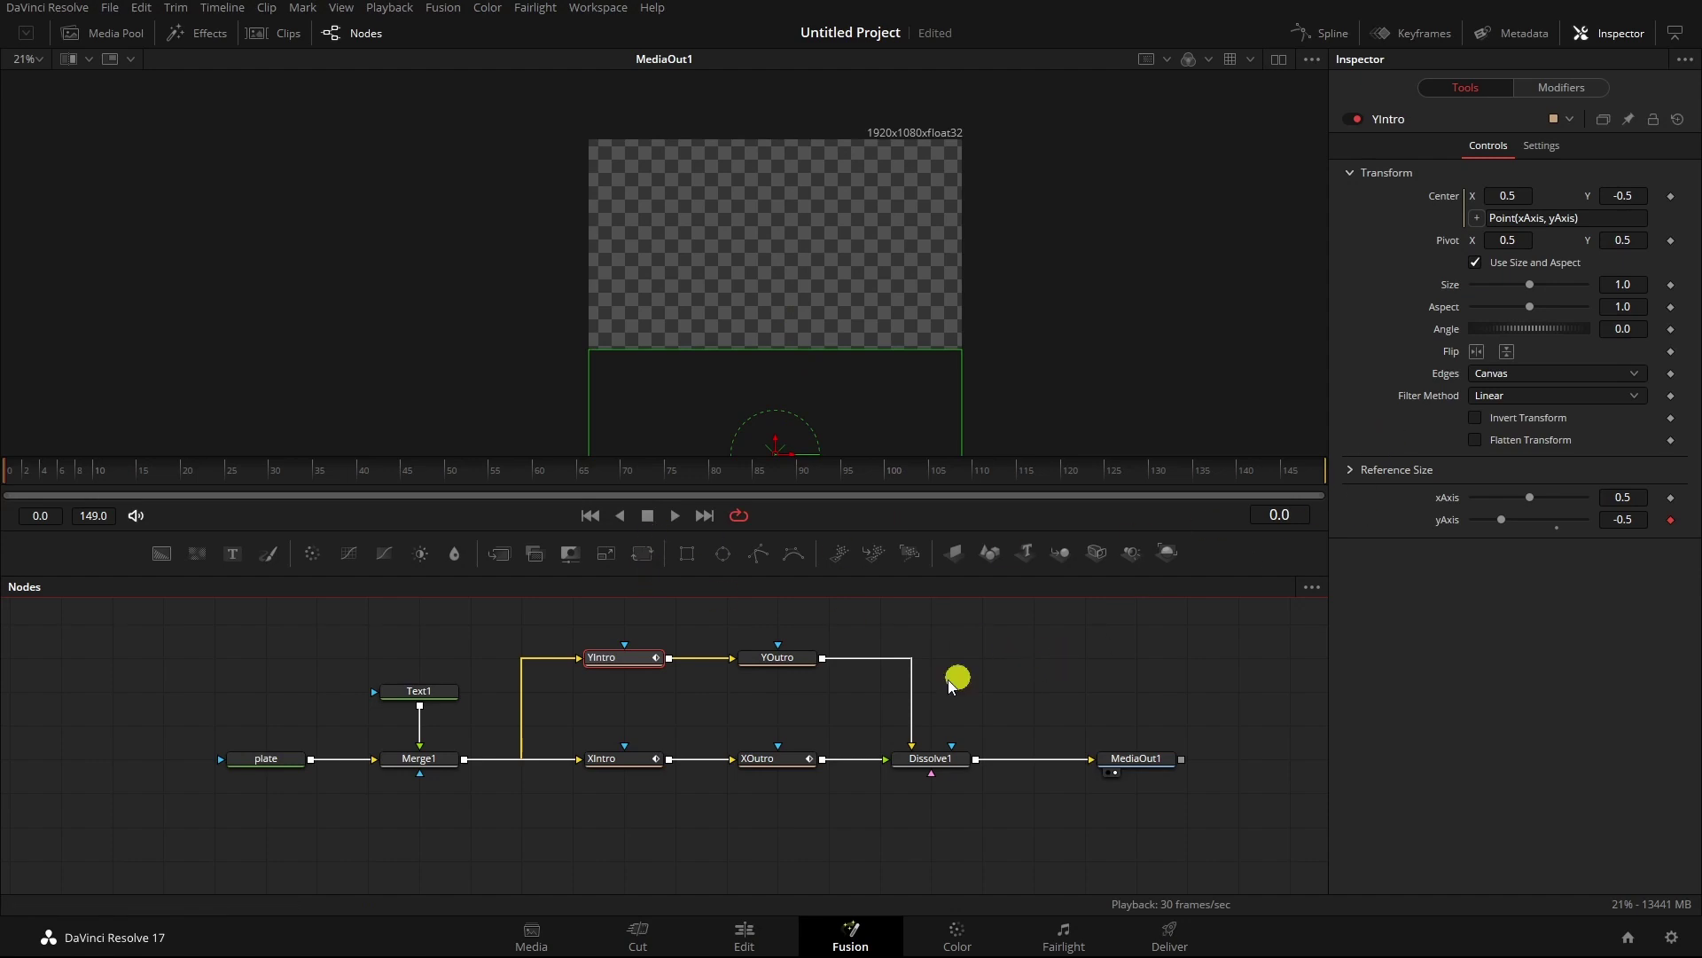
{"action": "left_click", "coordinate": [1555, 89]}
{"action": "left_click", "coordinate": [1636, 413]}
{"action": "type", "text": "4"}
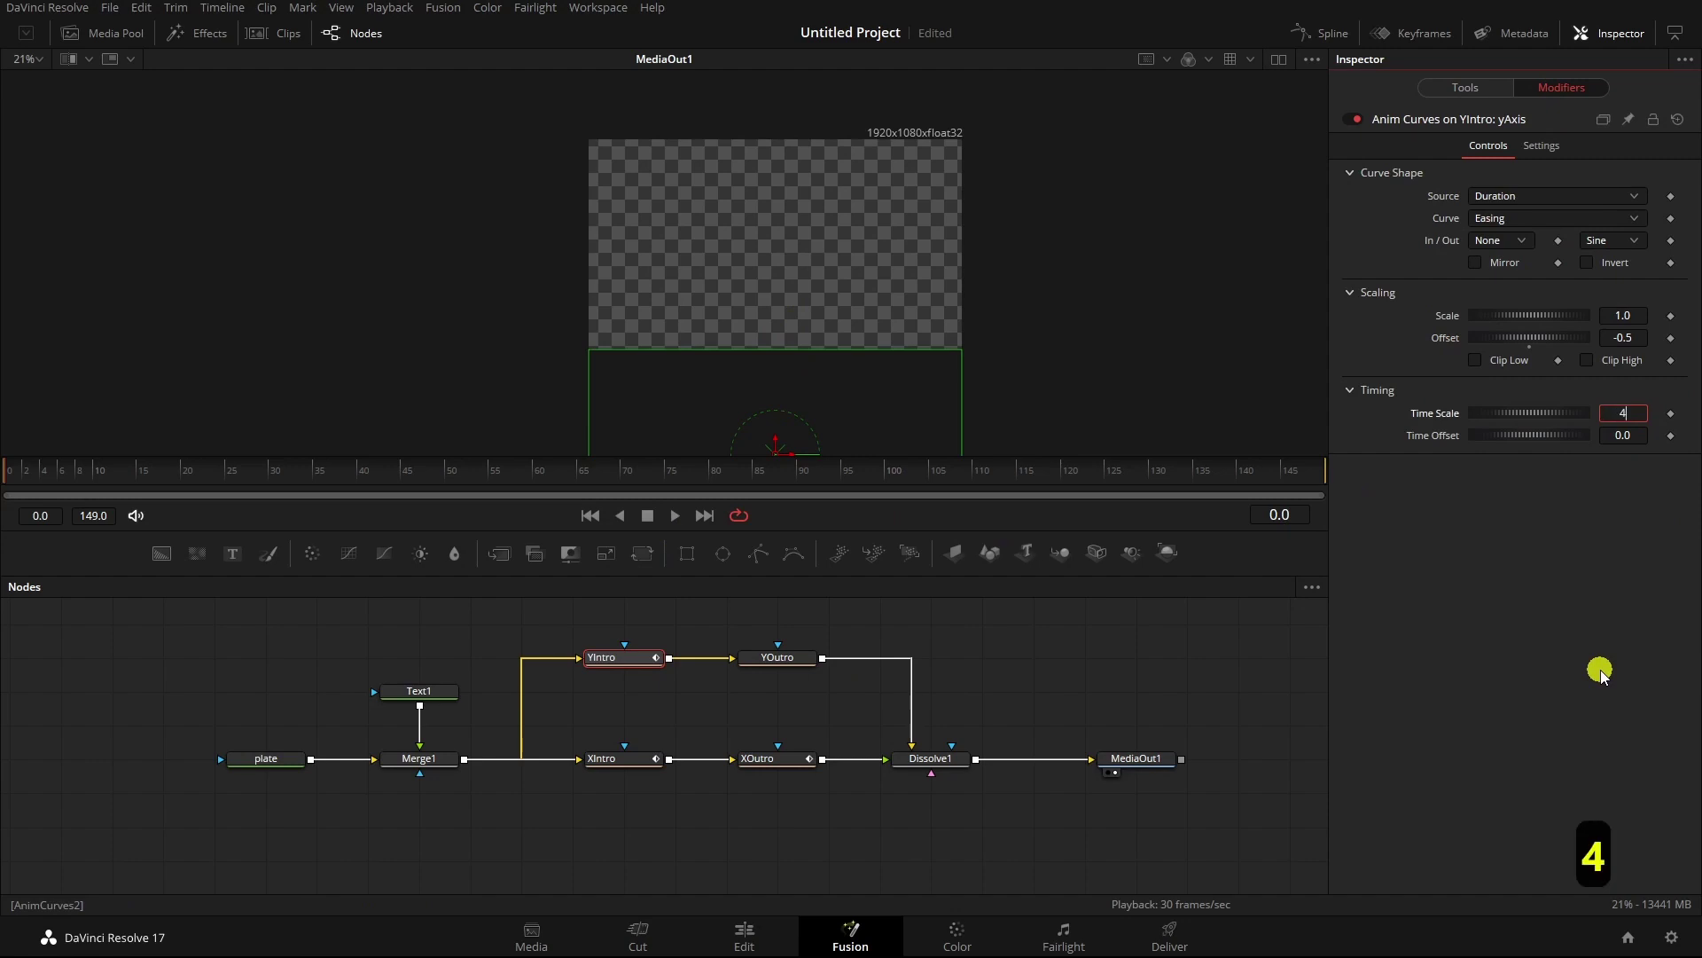
{"action": "key", "text": "Return"}
{"action": "left_click", "coordinate": [675, 515]}
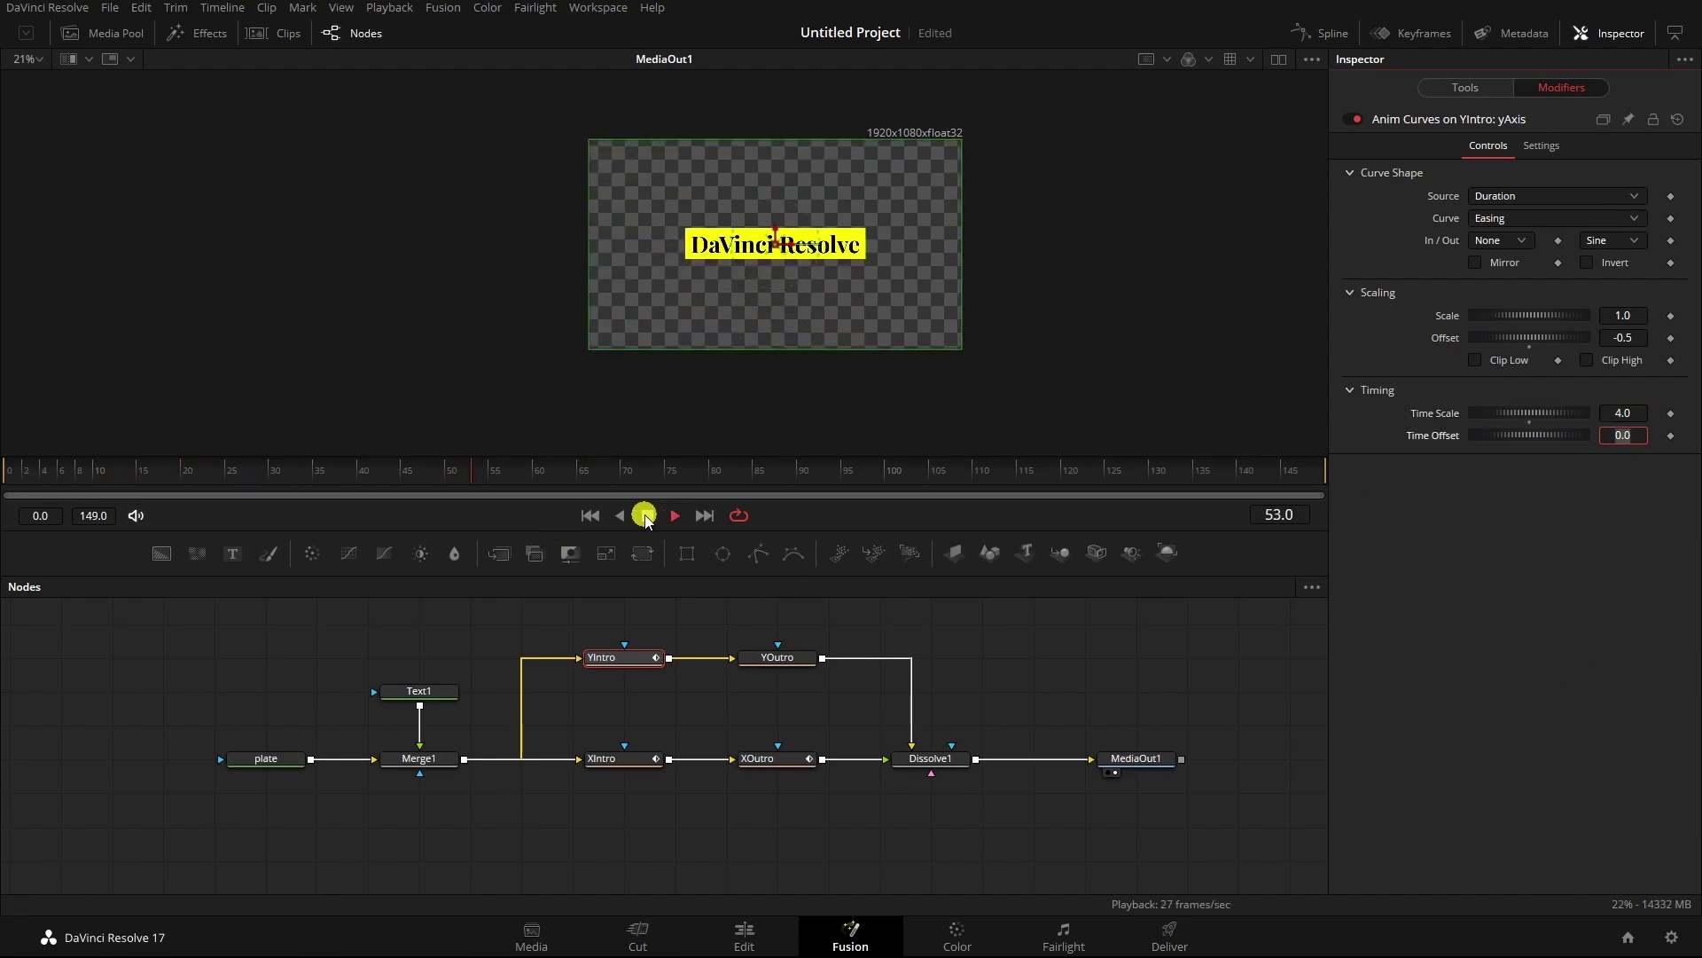
- Add an Anim Curves modifier to YOutro's yAxis with Source set to Duration and Curve set to Easing
{"action": "left_click", "coordinate": [775, 661]}
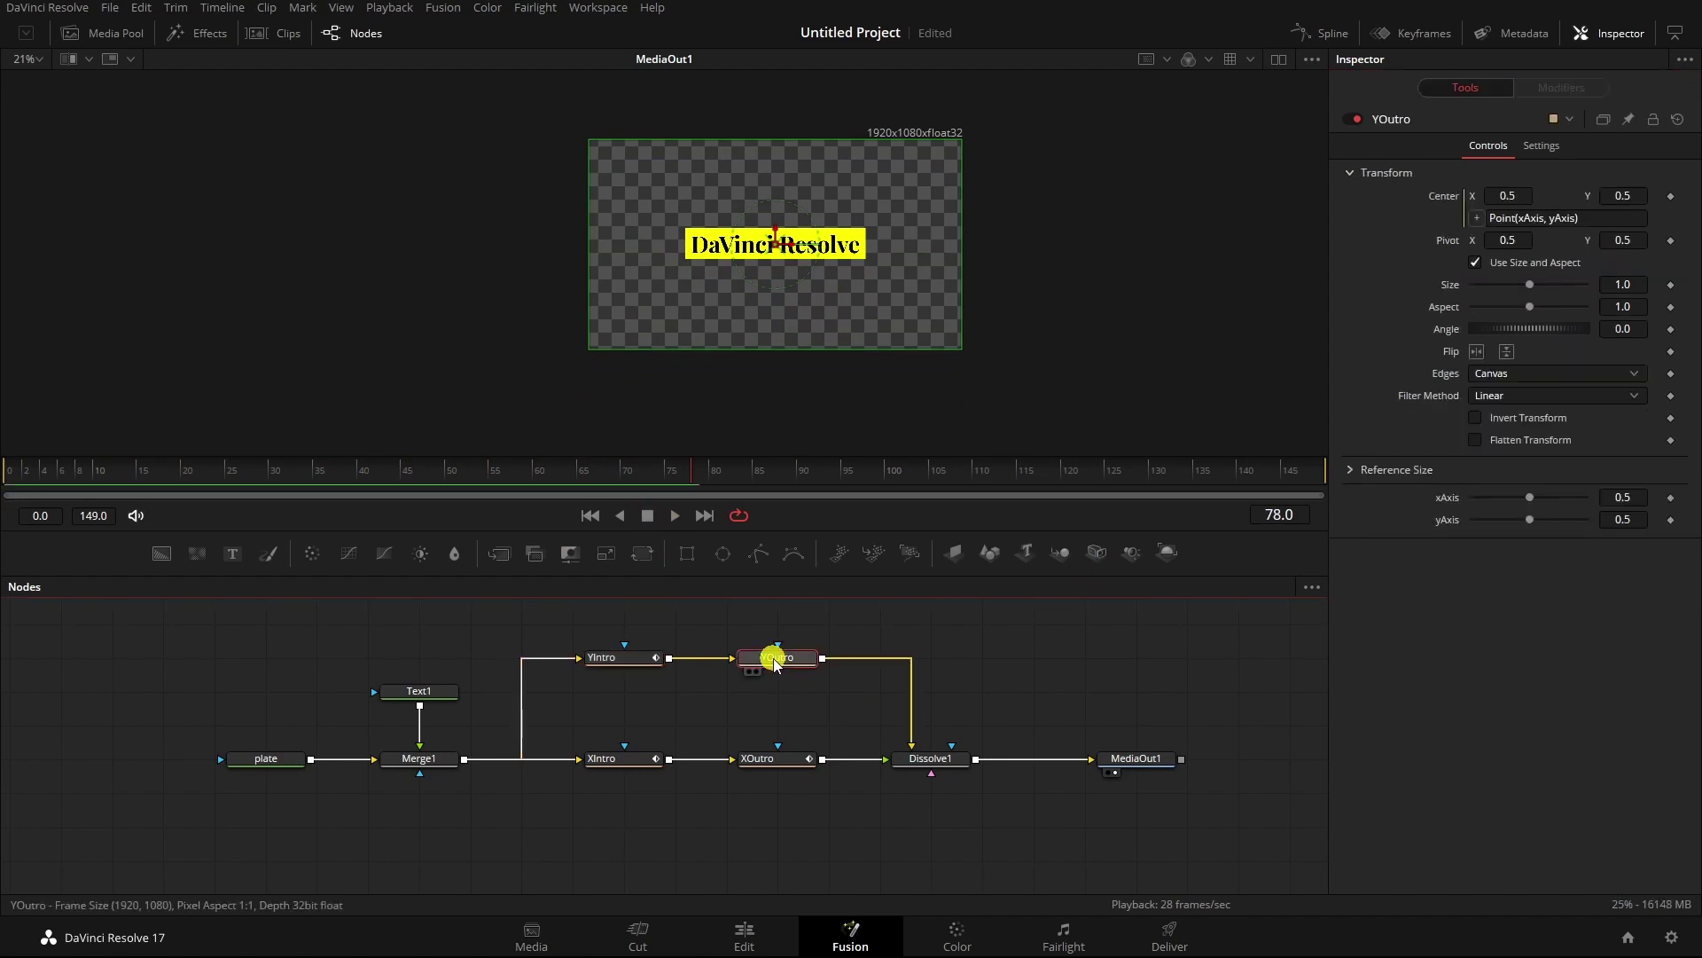
{"action": "right_click", "coordinate": [1450, 522]}
{"action": "mouse_move", "coordinate": [1522, 596]}
{"action": "left_click", "coordinate": [1395, 582]}
{"action": "left_click", "coordinate": [1549, 86]}
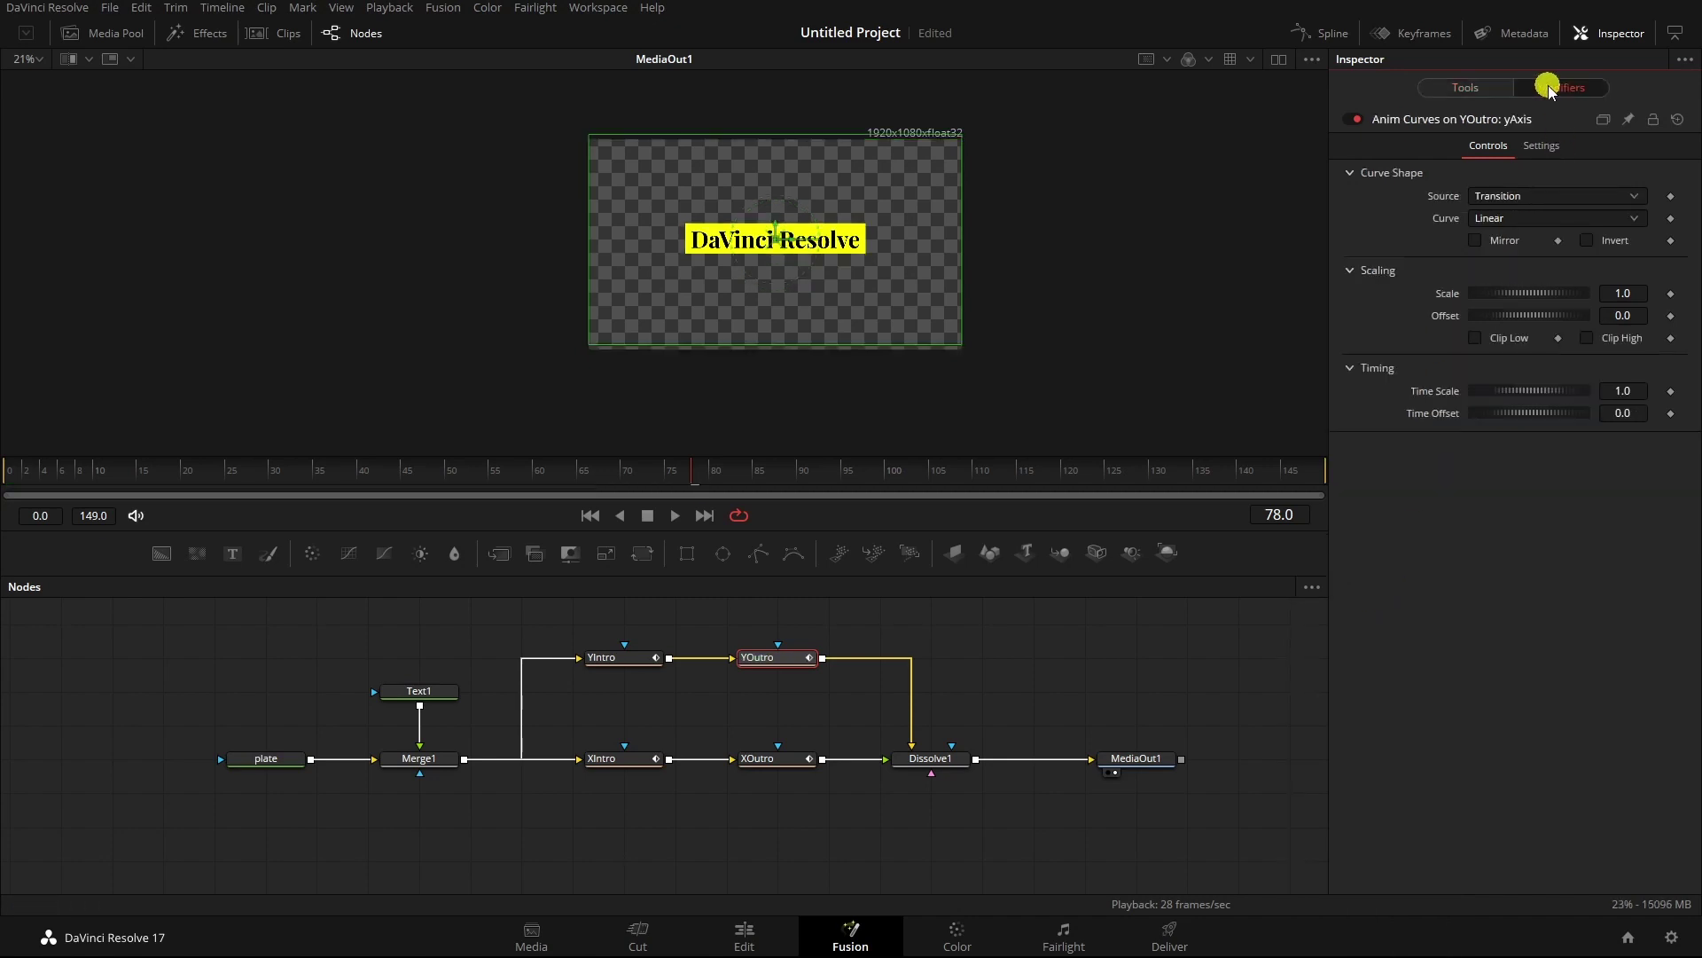
{"action": "scroll", "coordinate": [1493, 197], "scroll_direction": "up", "scroll_amount": 1}
{"action": "scroll", "coordinate": [1498, 218], "scroll_direction": "down", "scroll_amount": 1}
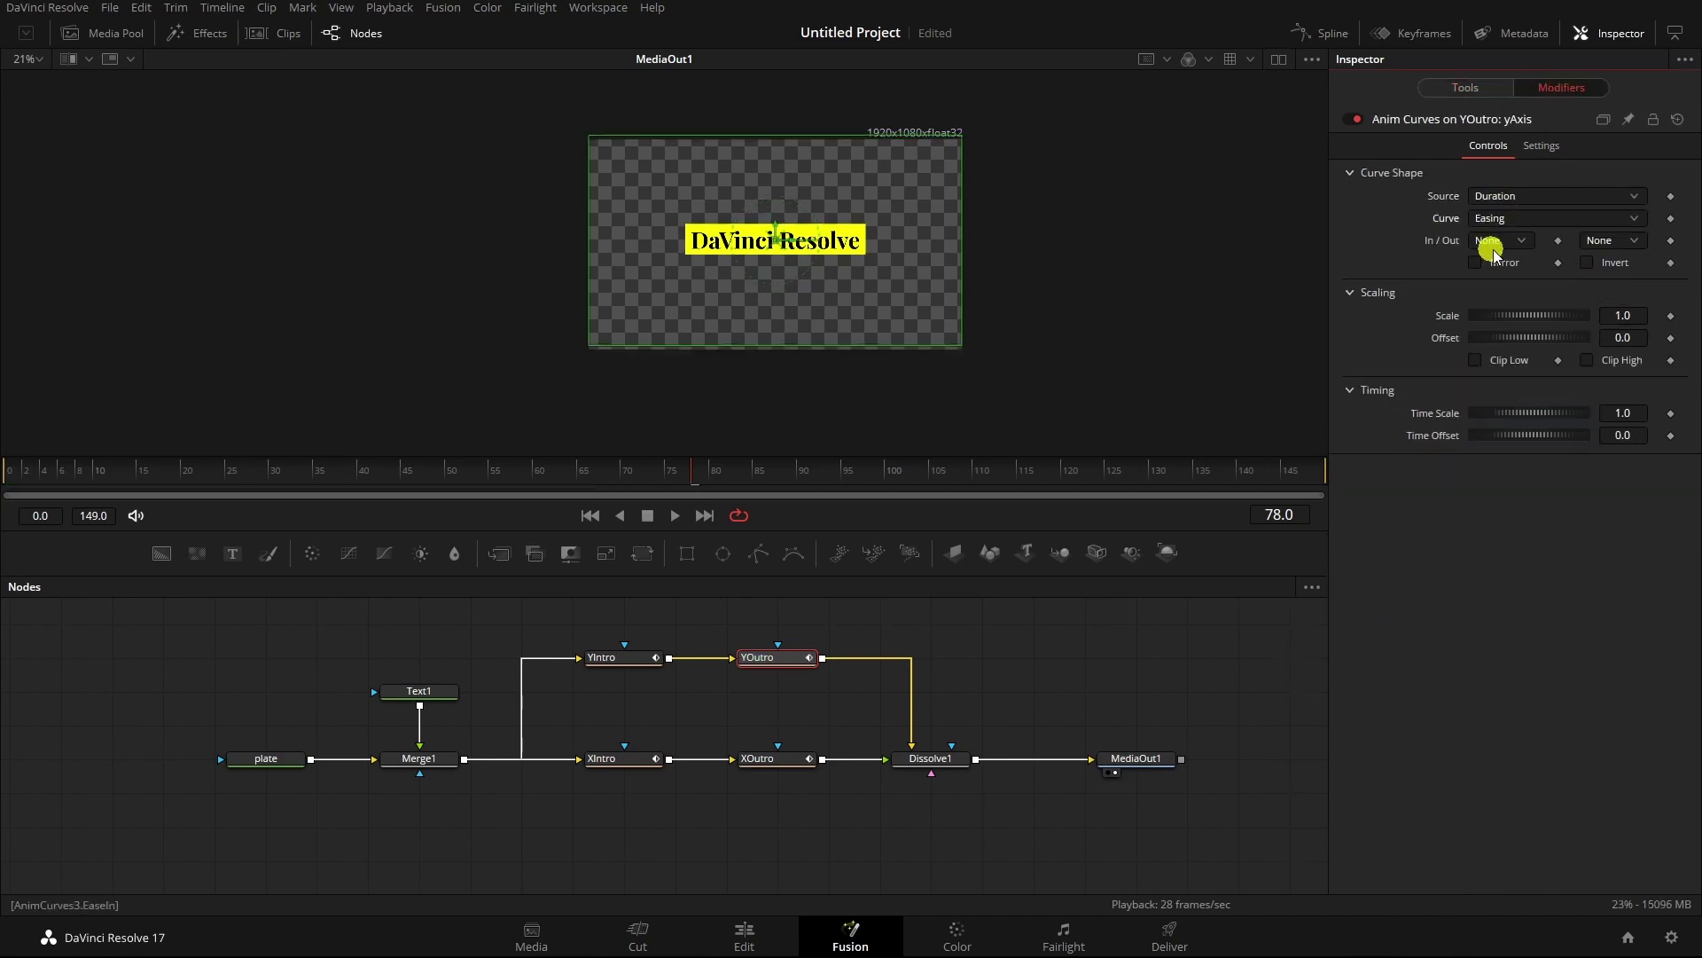
- Set the In easing of YOutro's yAxis curve to Sine and its scaling Offset to 0.5
{"action": "left_click", "coordinate": [1636, 338]}
{"action": "type", "text": ".5"}
{"action": "key", "text": "Return"}
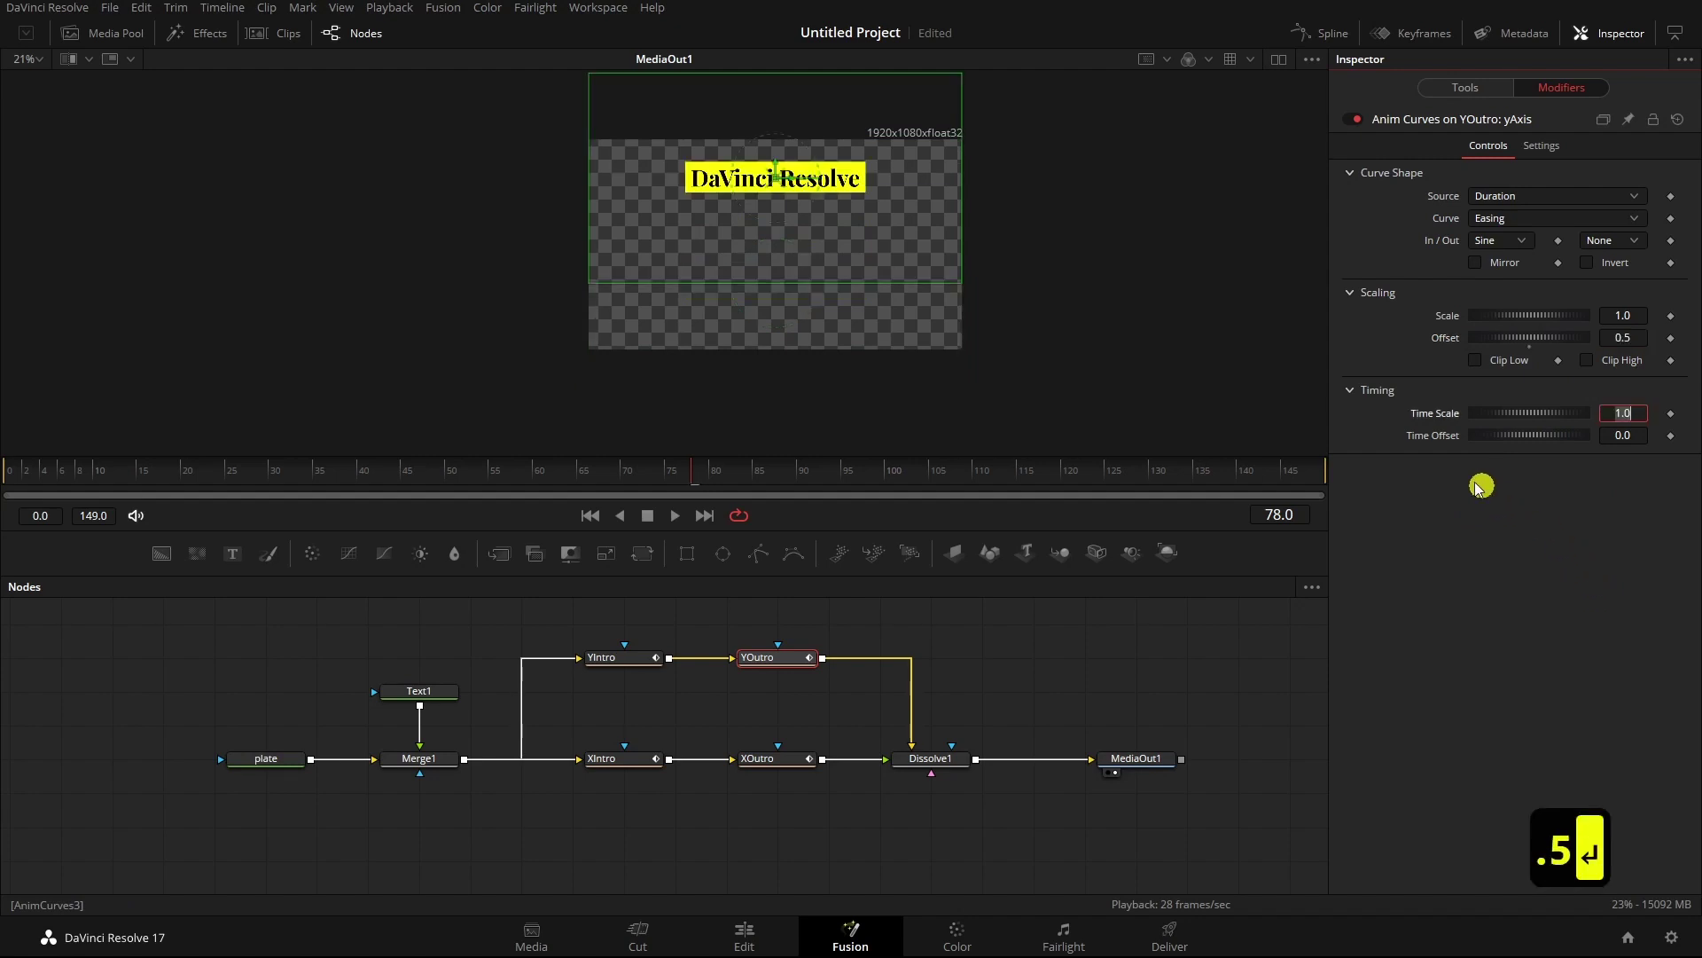
- Set the timing of YOutro's yAxis curve to a Time Scale of 4 and a Time Offset of 0.5
{"action": "left_click", "coordinate": [1638, 414]}
{"action": "type", "text": "4"}
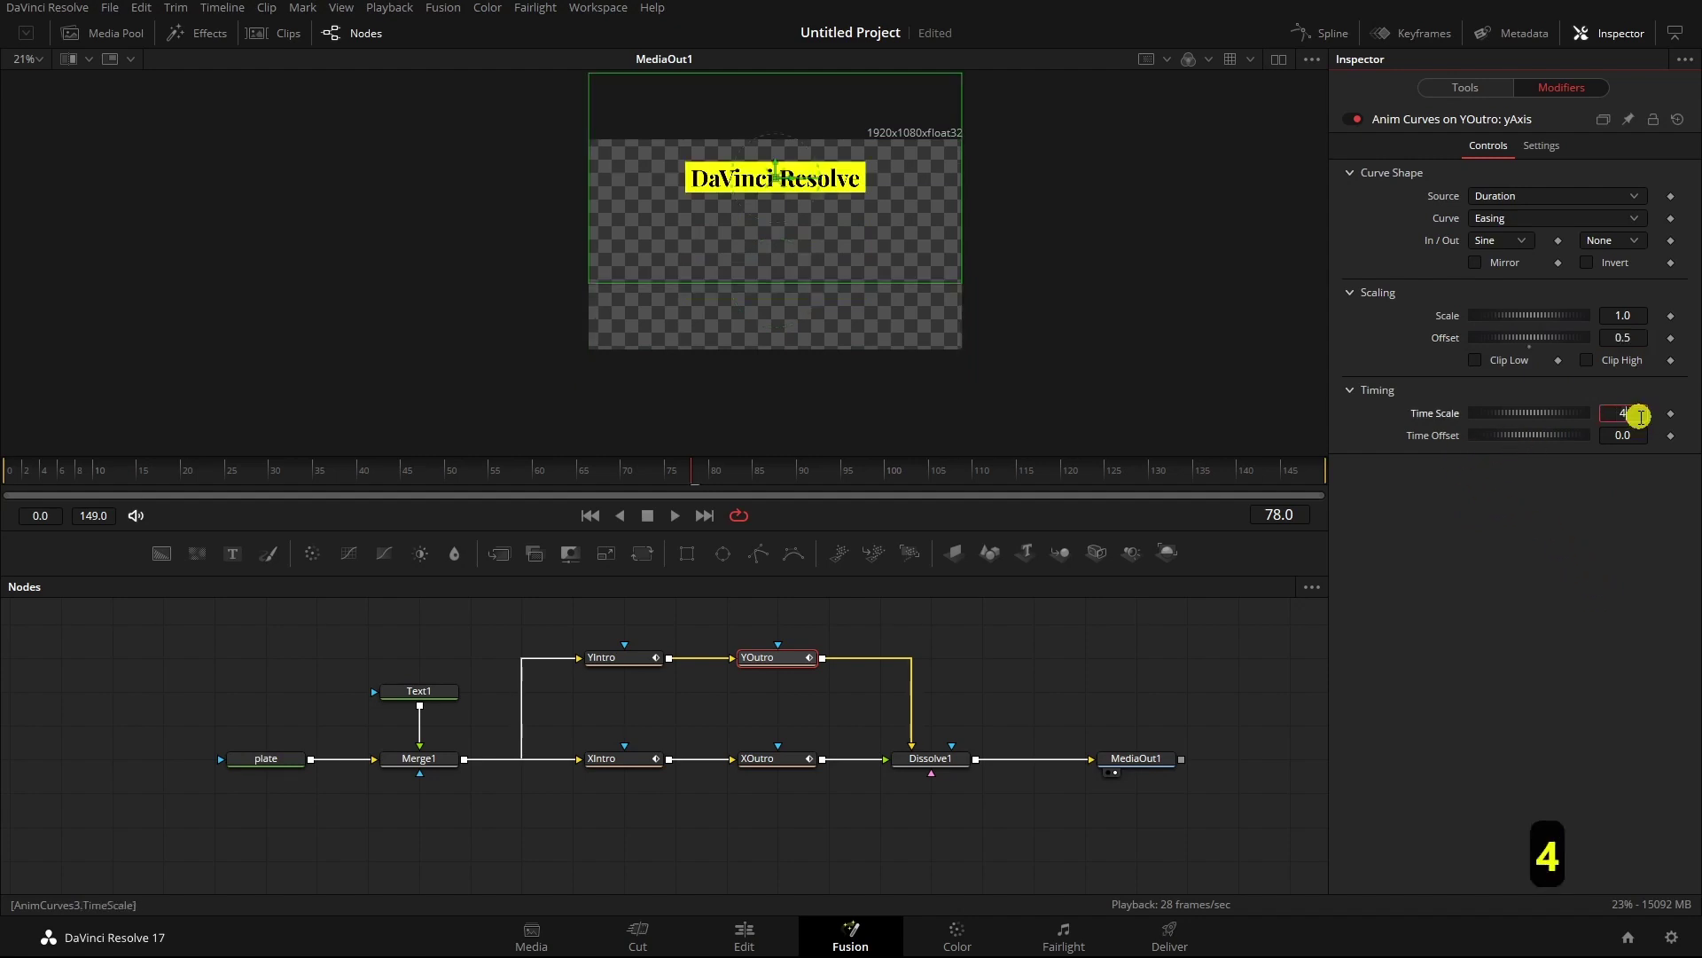
{"action": "key", "text": "Return"}
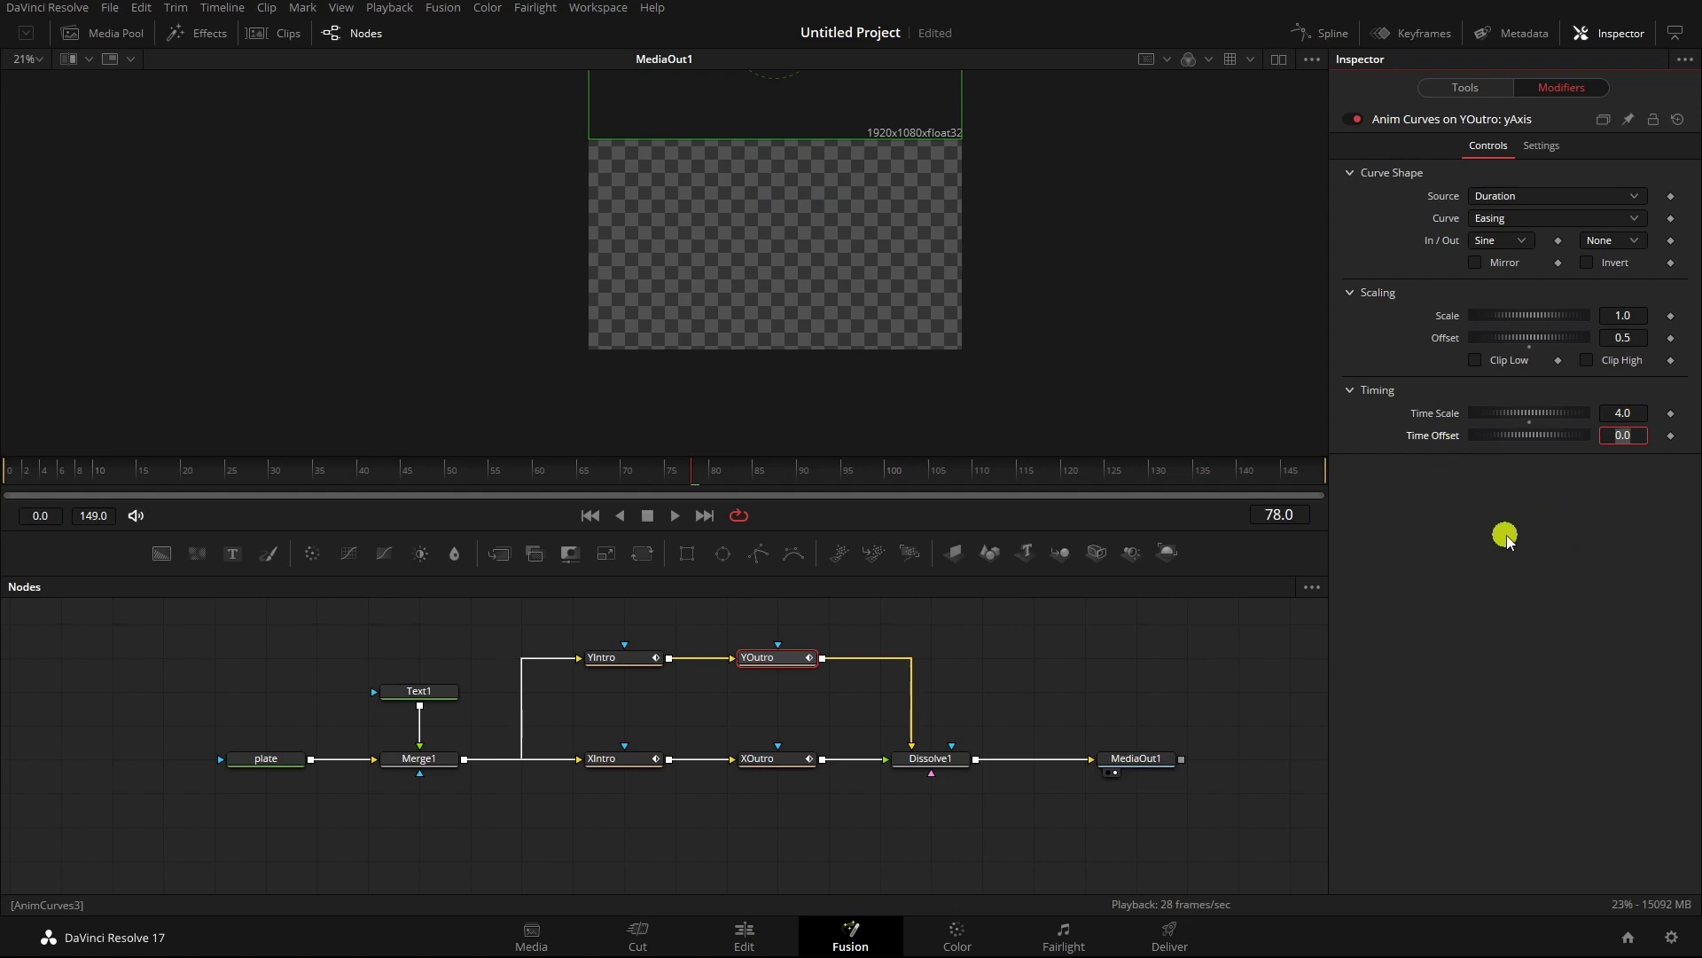
{"action": "type", "text": ".5"}
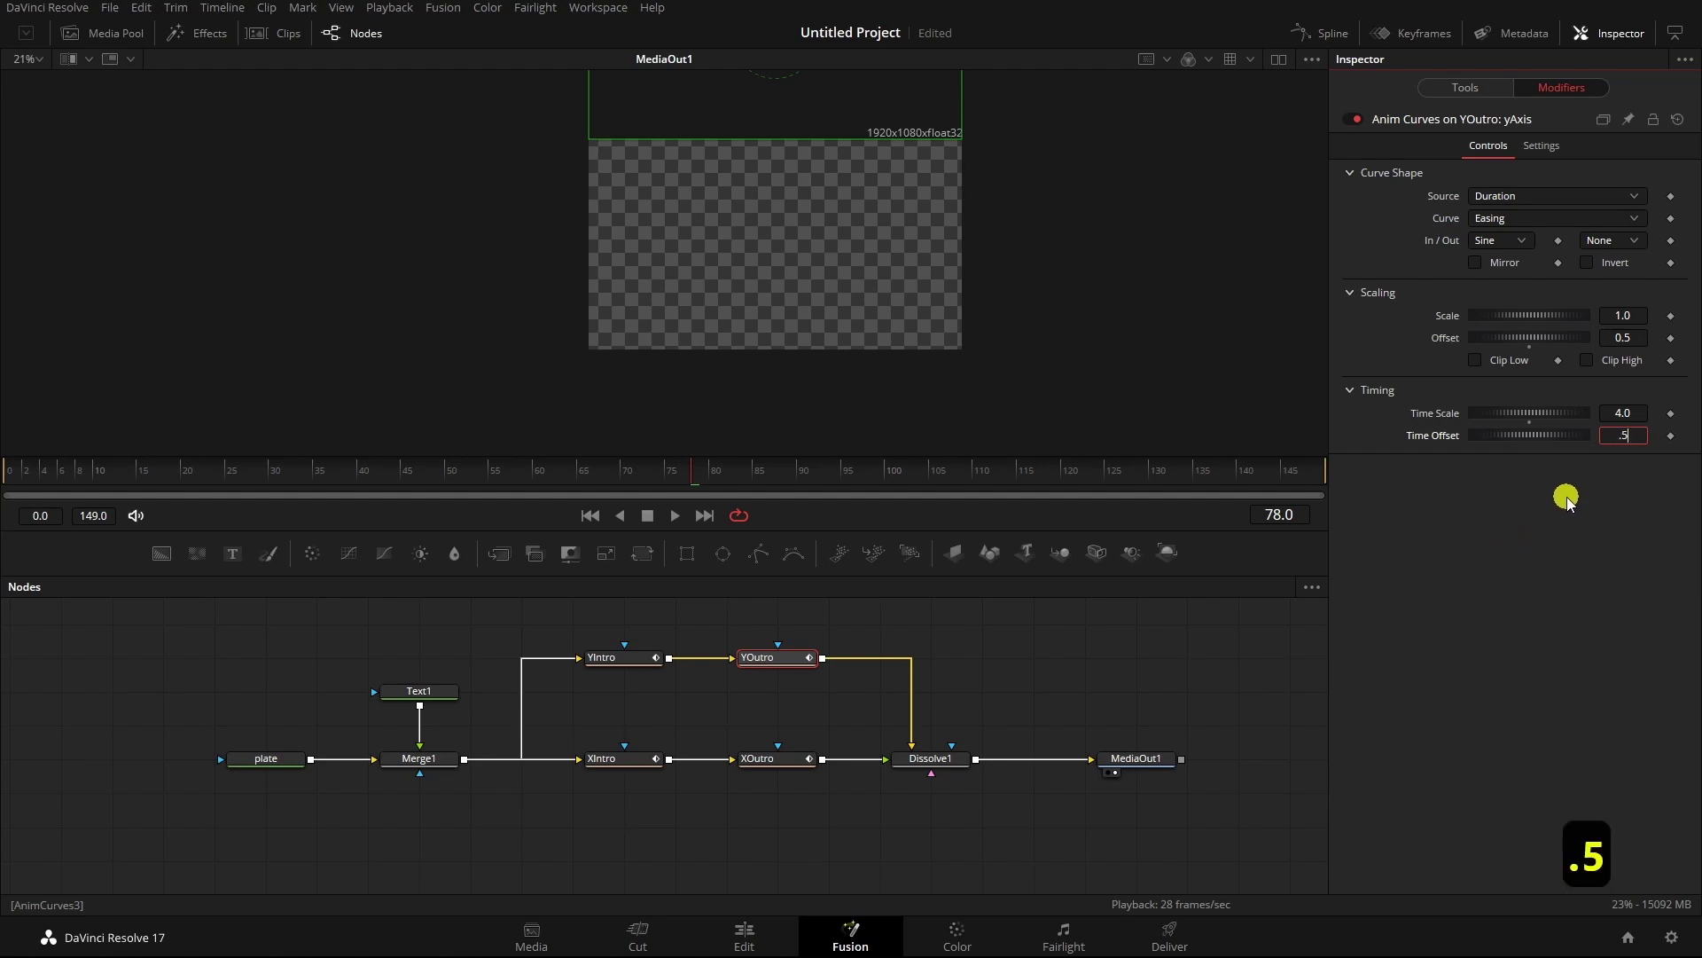
{"action": "key", "text": "Return"}
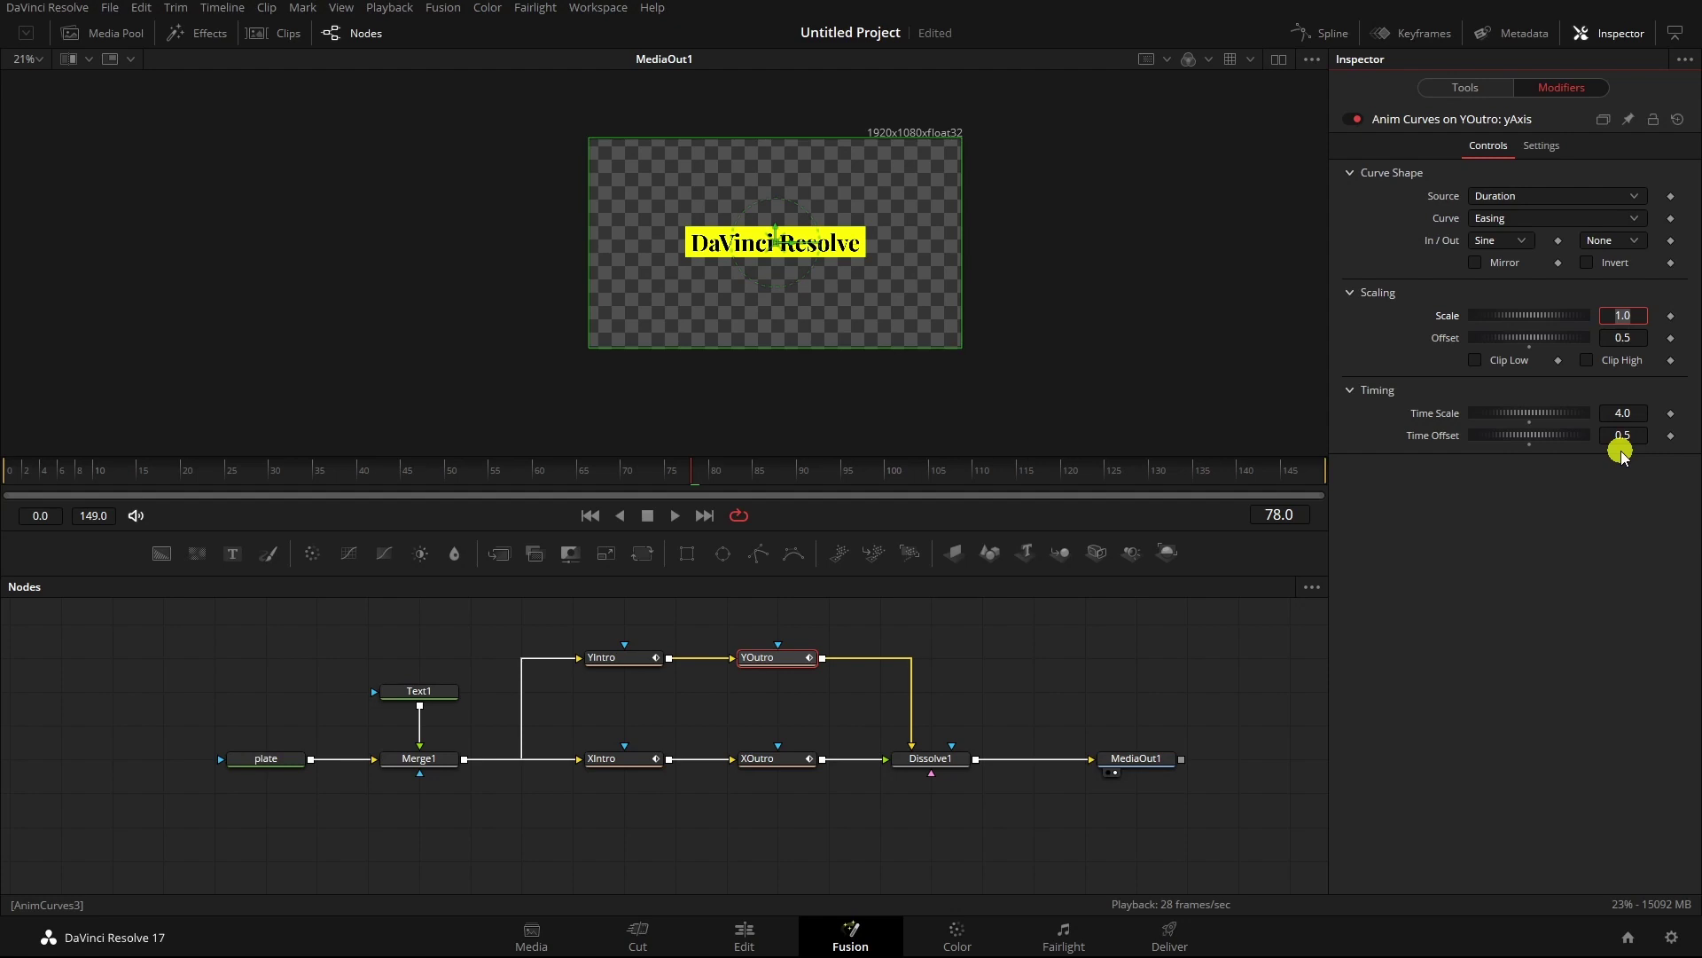
- Play the composition from the start to review the vertical intro and outro, with Dissolve1 selected
{"action": "left_click", "coordinate": [590, 516]}
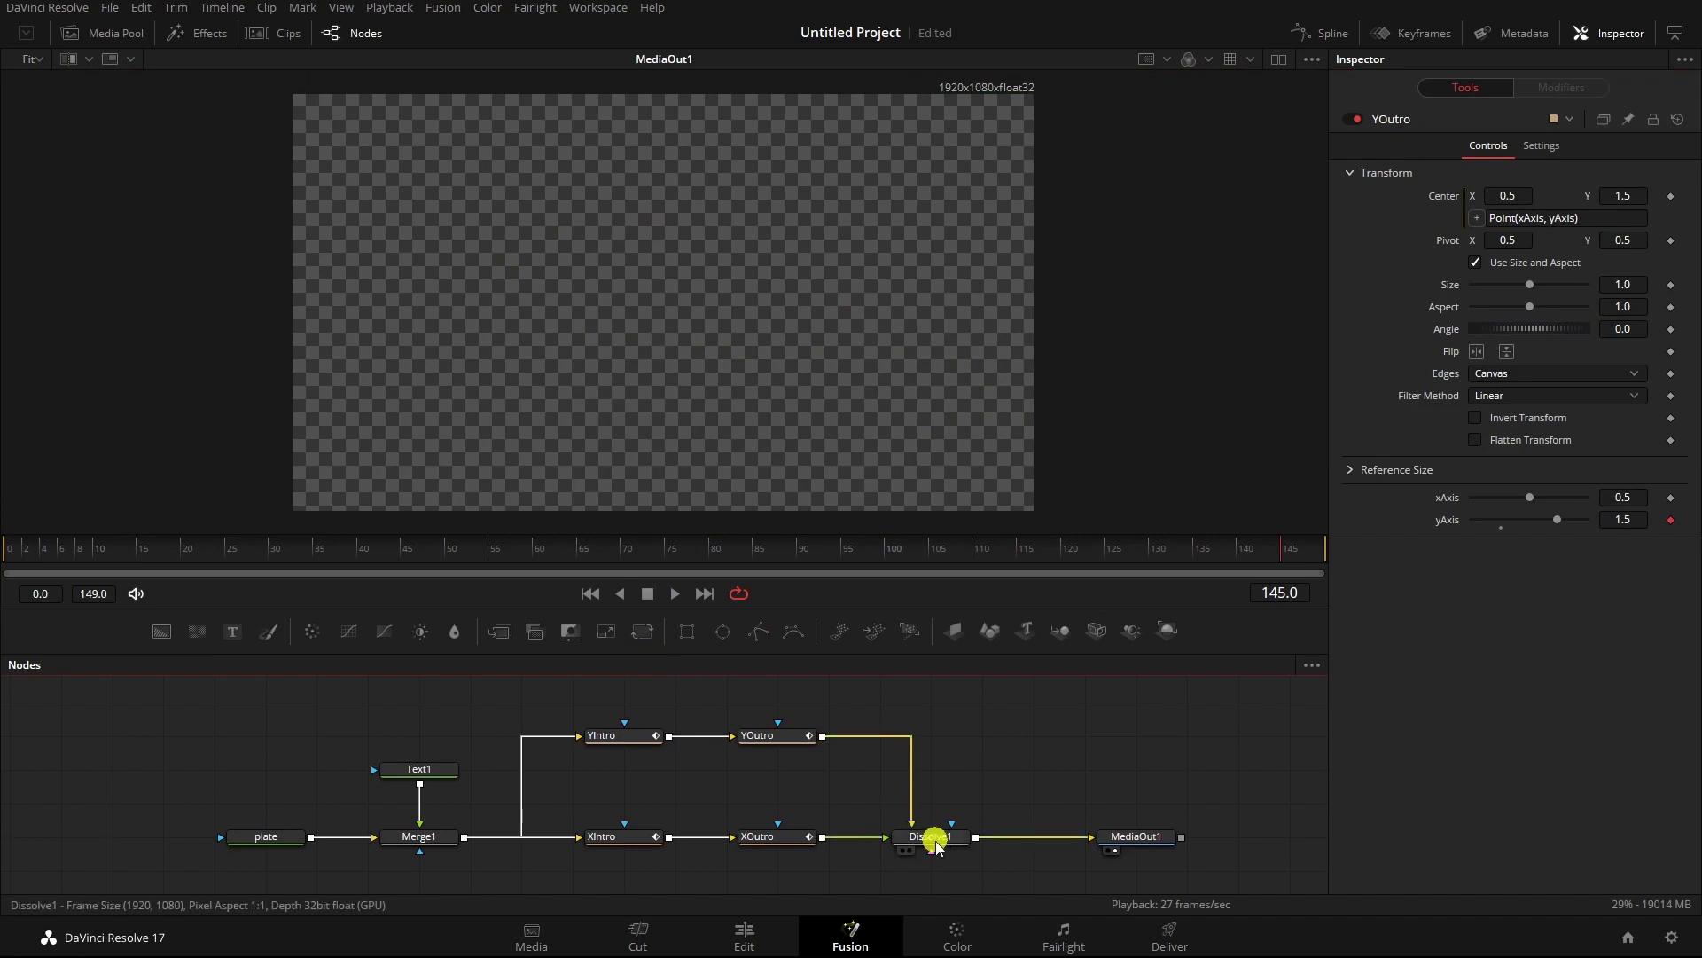
{"action": "left_click", "coordinate": [932, 838]}
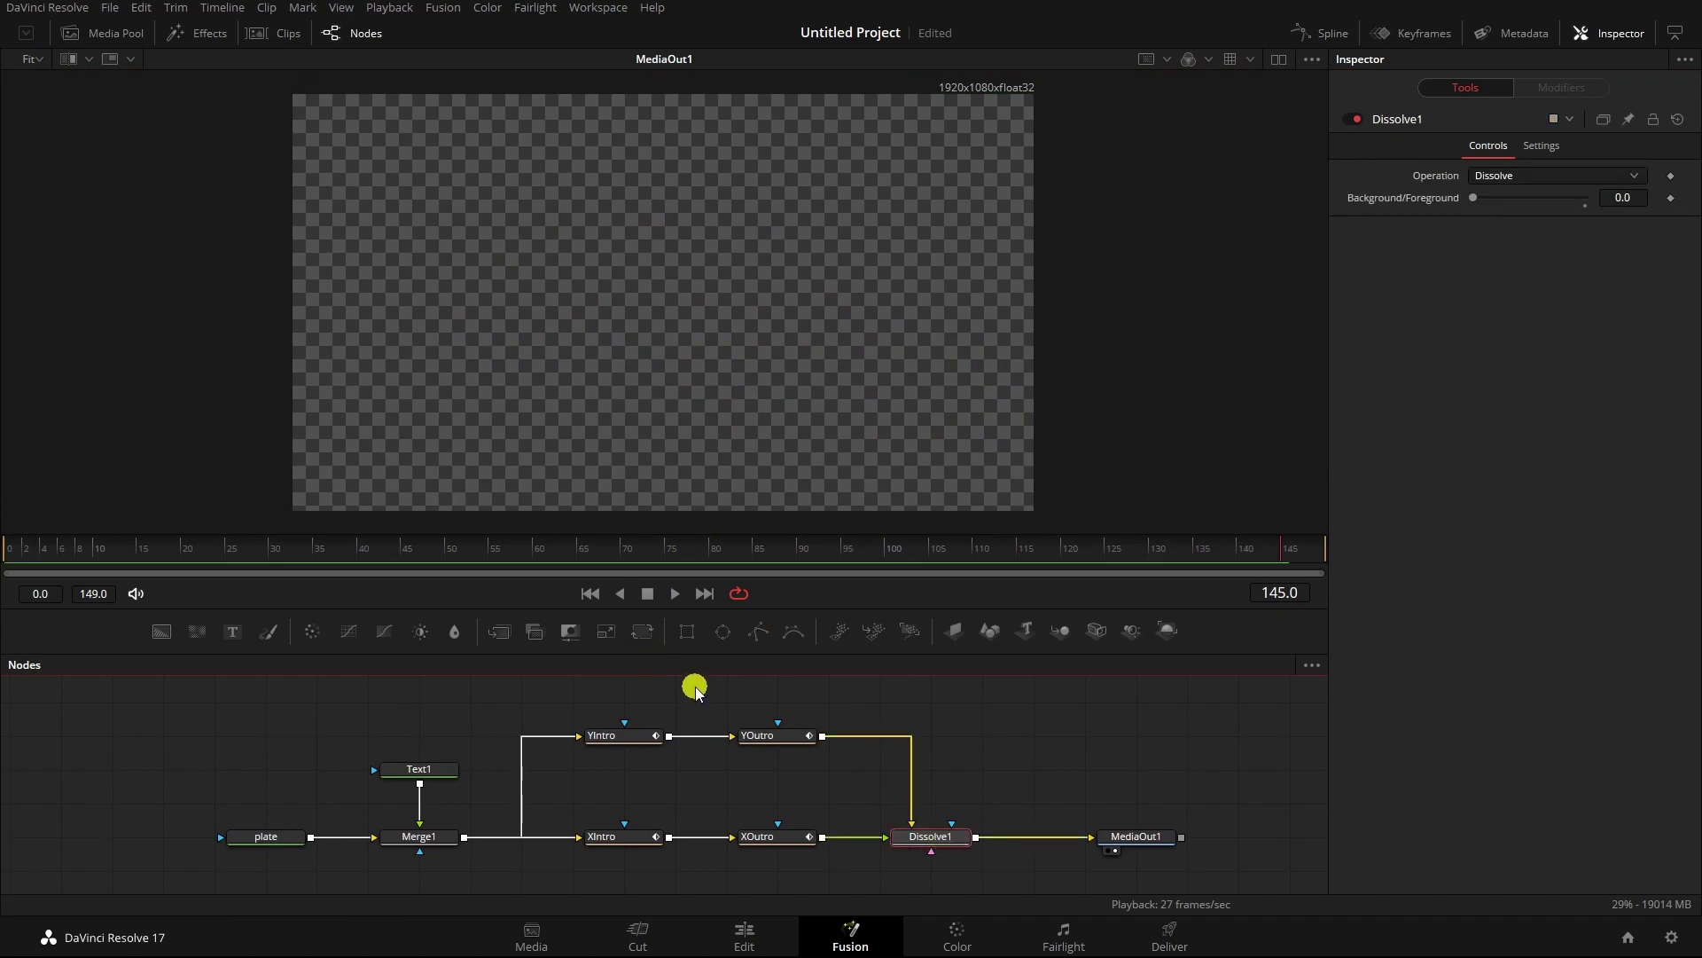
{"action": "left_click", "coordinate": [673, 593]}
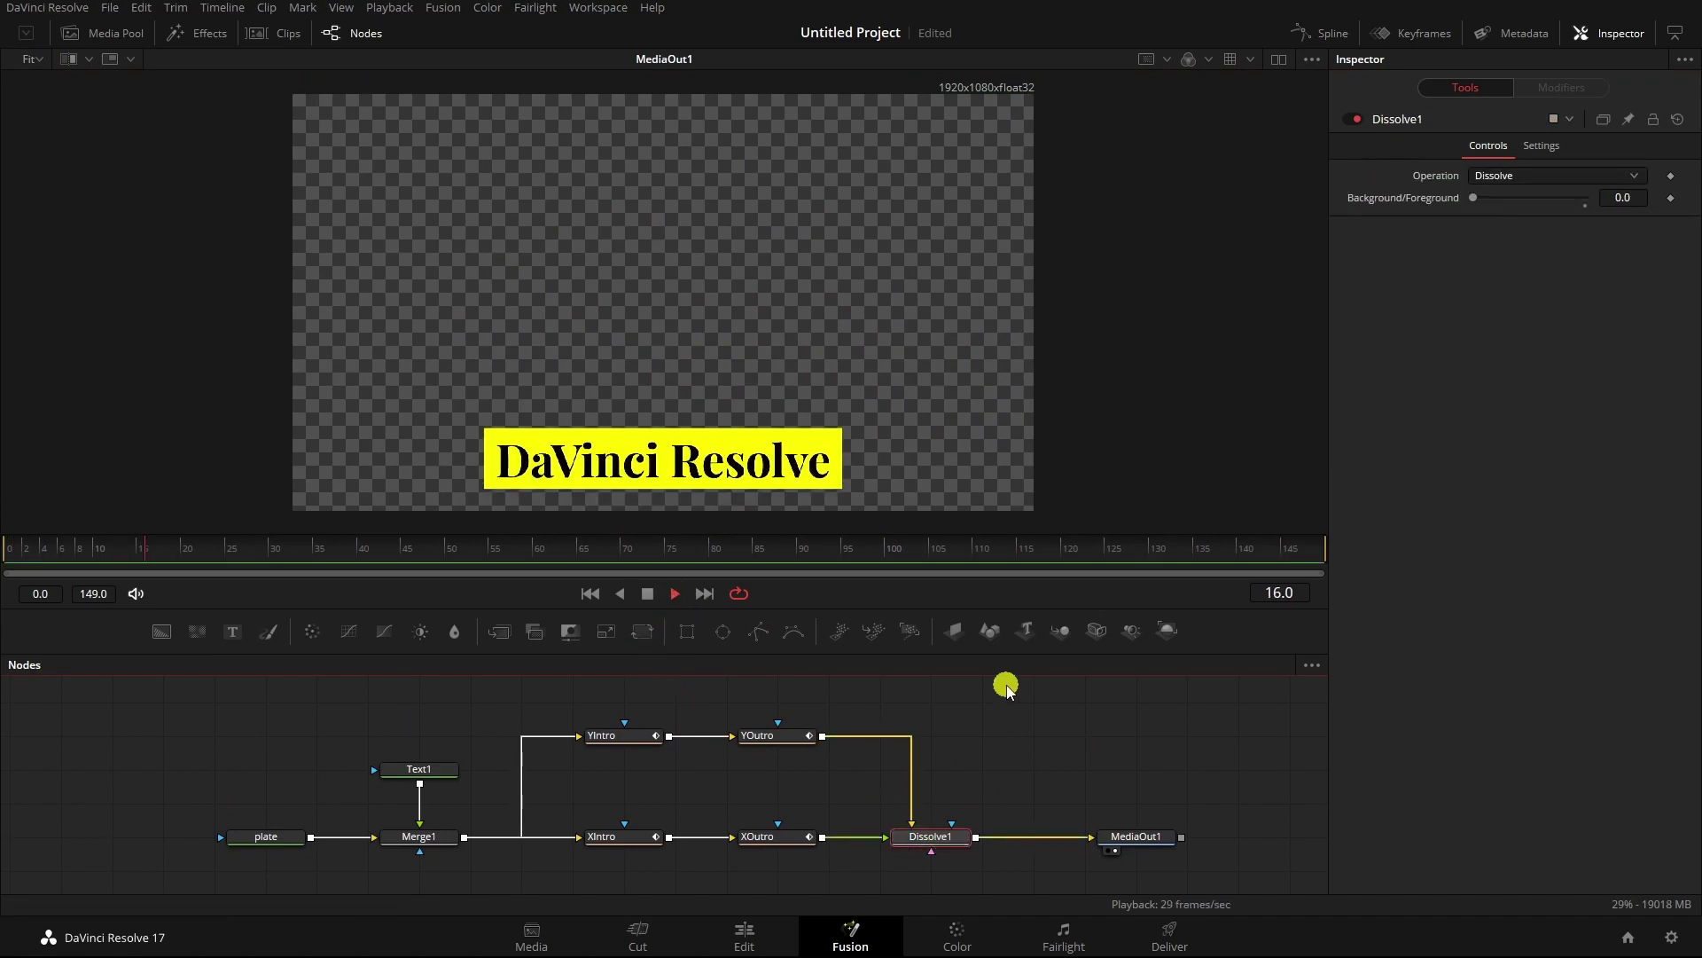
{"action": "left_click", "coordinate": [675, 593]}
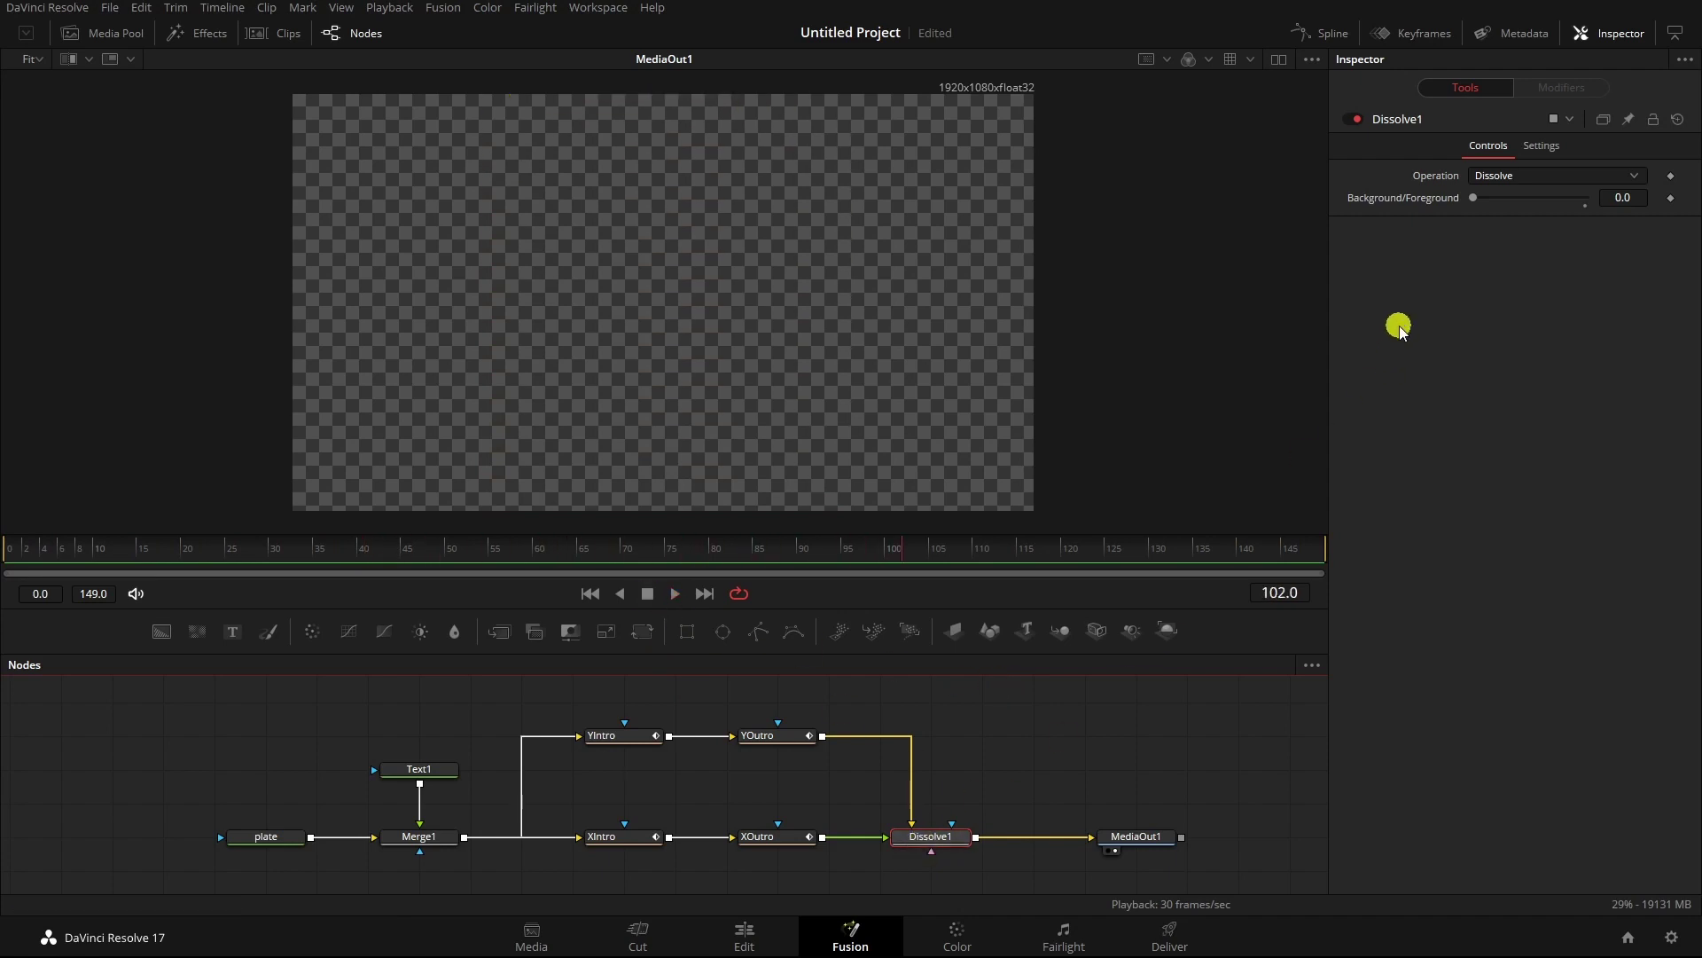
- Set Dissolve1's Background/Foreground to 1.0 and play the horizontal intro and outro from the start
{"action": "left_click_drag", "start_coordinate": [1473, 196], "coordinate": [1626, 198]}
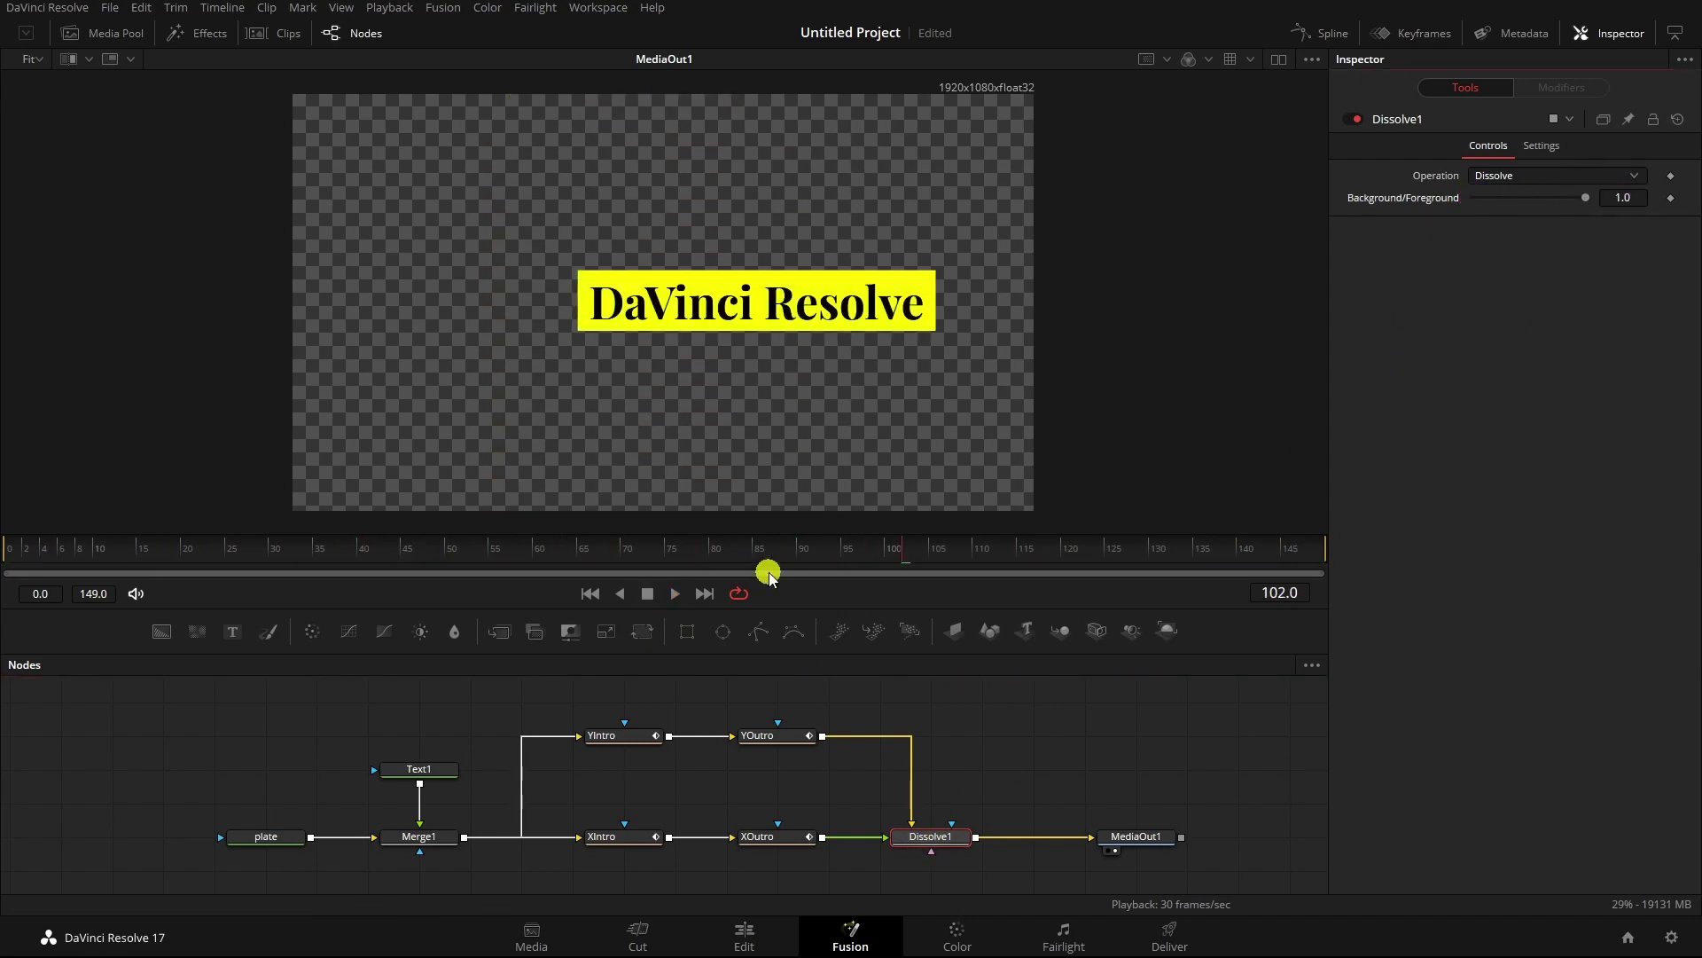
{"action": "left_click", "coordinate": [590, 593]}
{"action": "left_click", "coordinate": [675, 593]}
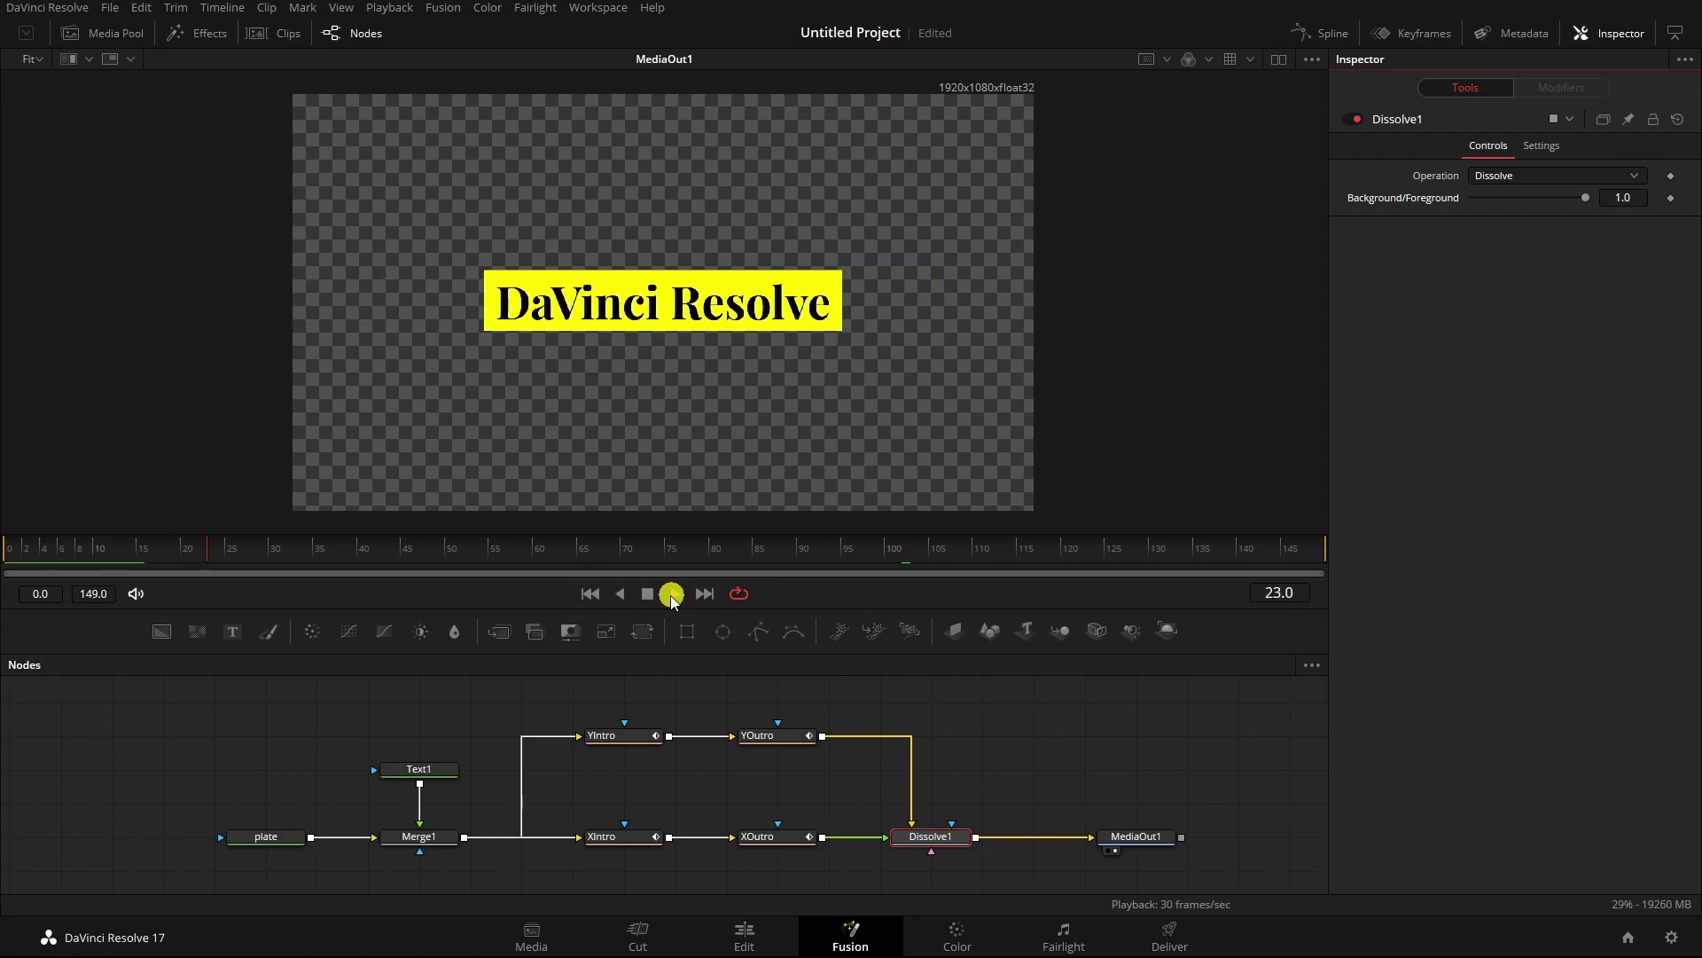
{"action": "left_click", "coordinate": [647, 593]}
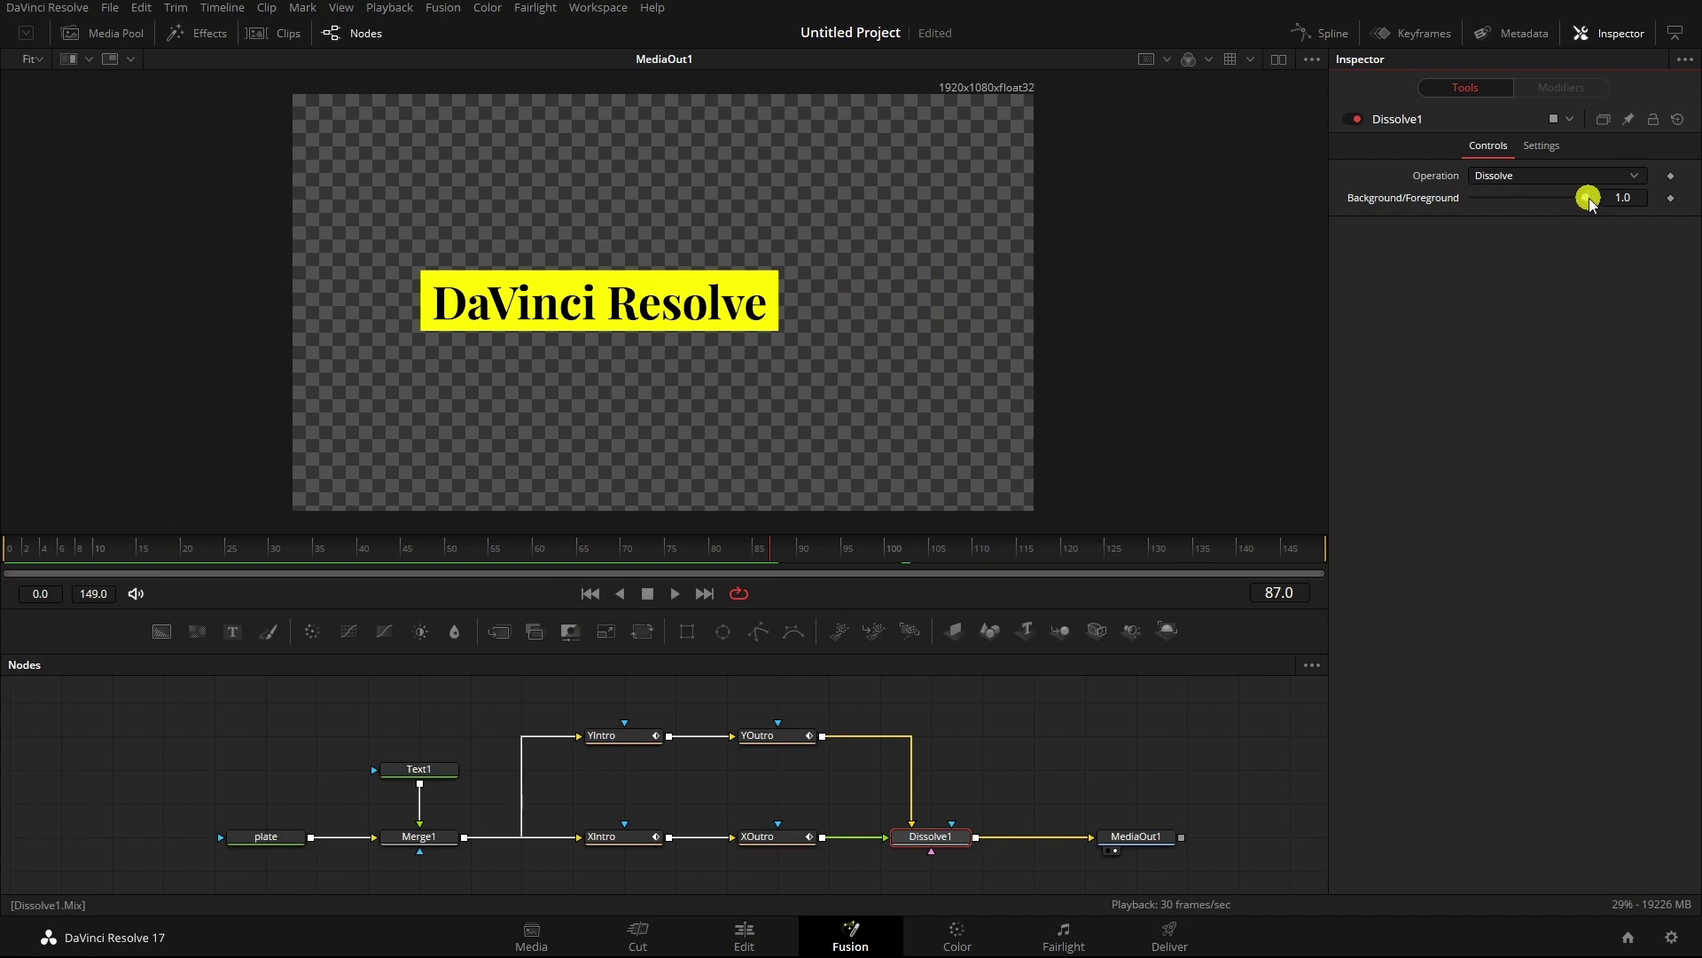
{"action": "mouse_move", "coordinate": [1590, 202]}
{"action": "left_mouse_down"}
{"action": "mouse_move", "coordinate": [1468, 201]}
{"action": "mouse_move", "coordinate": [1622, 195]}
{"action": "mouse_move", "coordinate": [1472, 200]}
{"action": "mouse_move", "coordinate": [1605, 211]}
{"action": "left_mouse_up"}
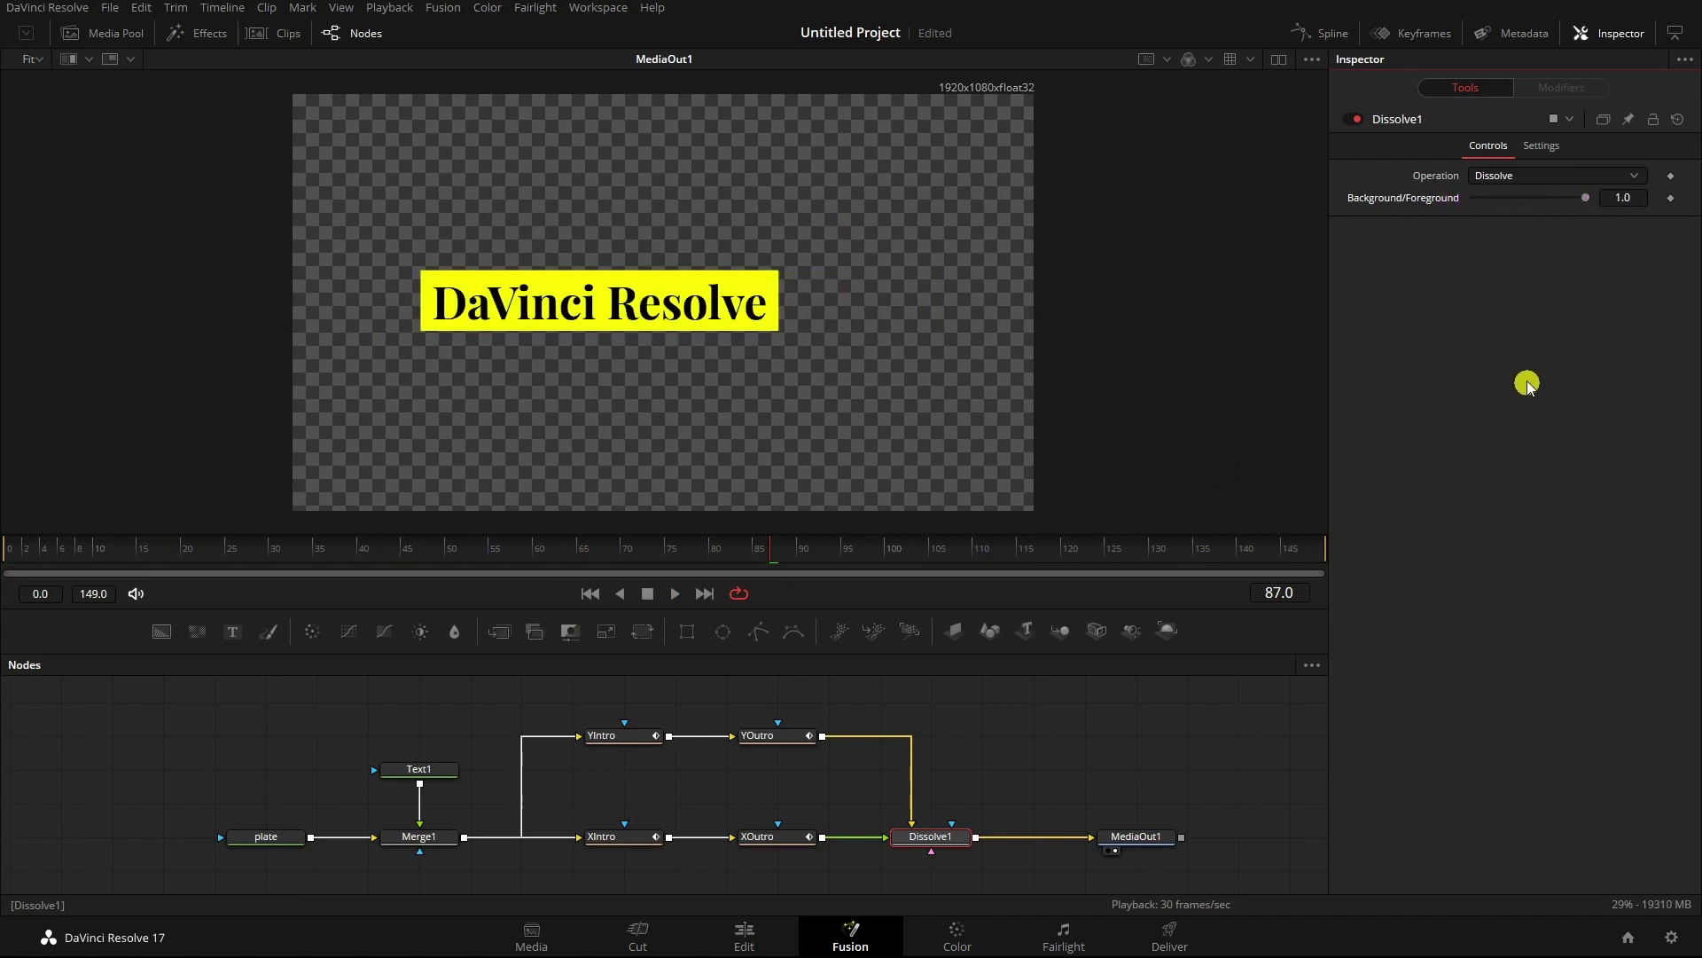
- Add a checkbox control named Axis with default 1 to Dissolve1's Controls page and enable it
{"action": "right_click", "coordinate": [927, 838]}
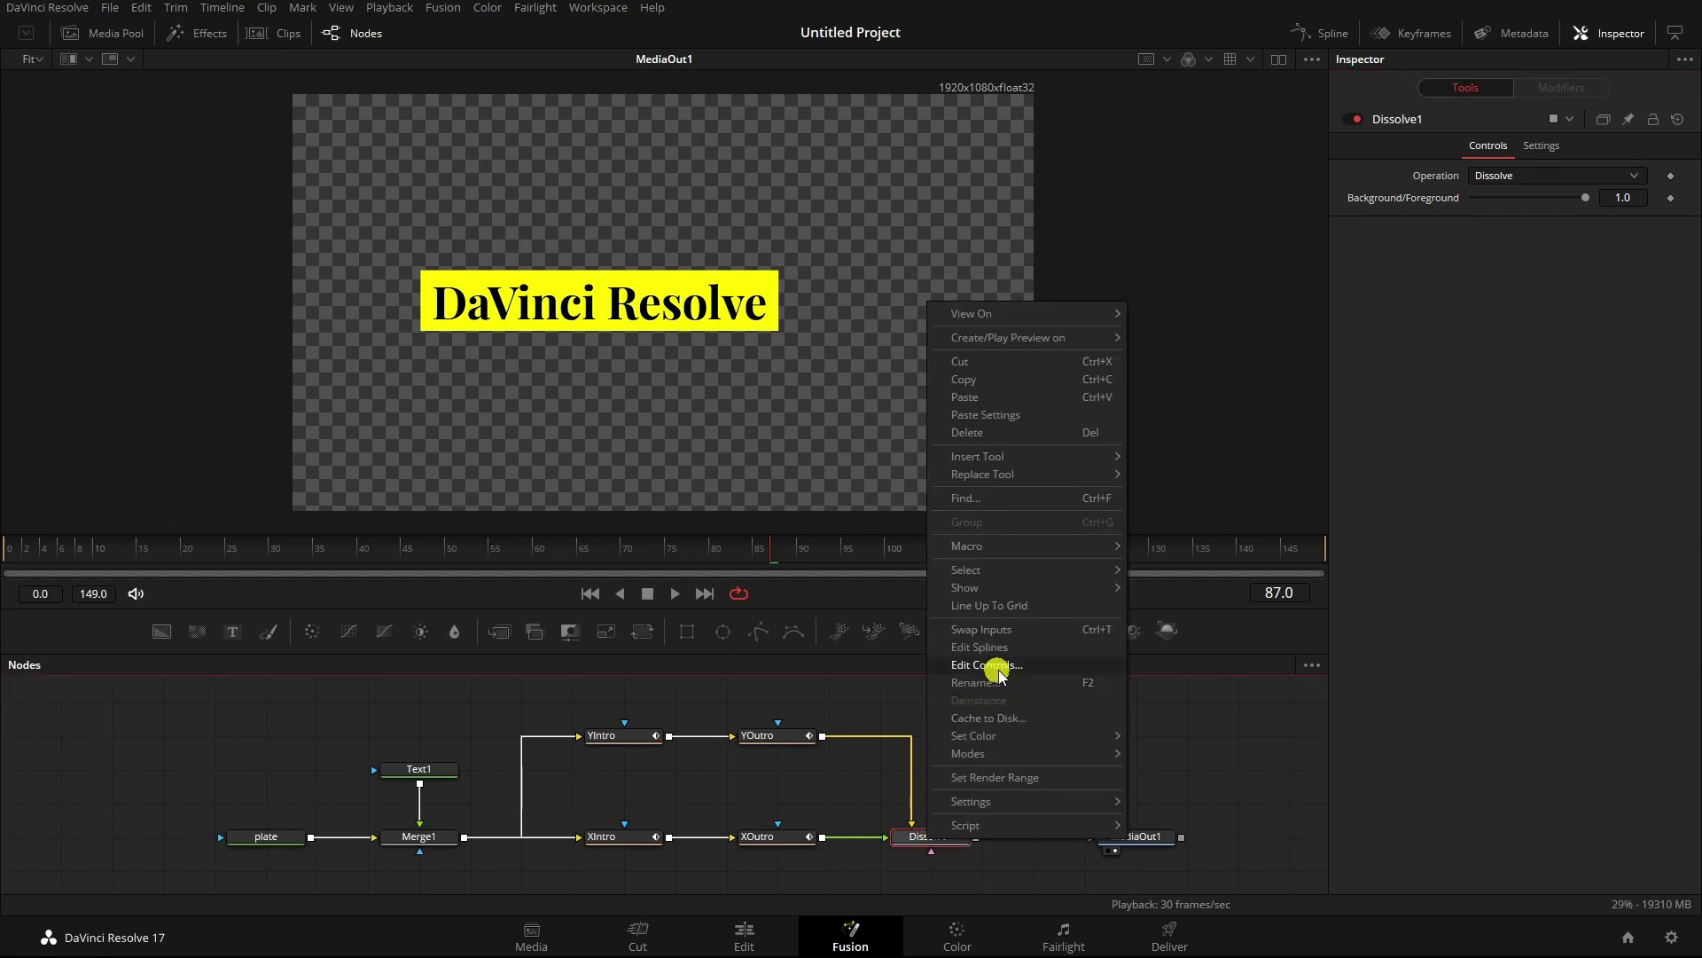
{"action": "left_click", "coordinate": [1004, 667]}
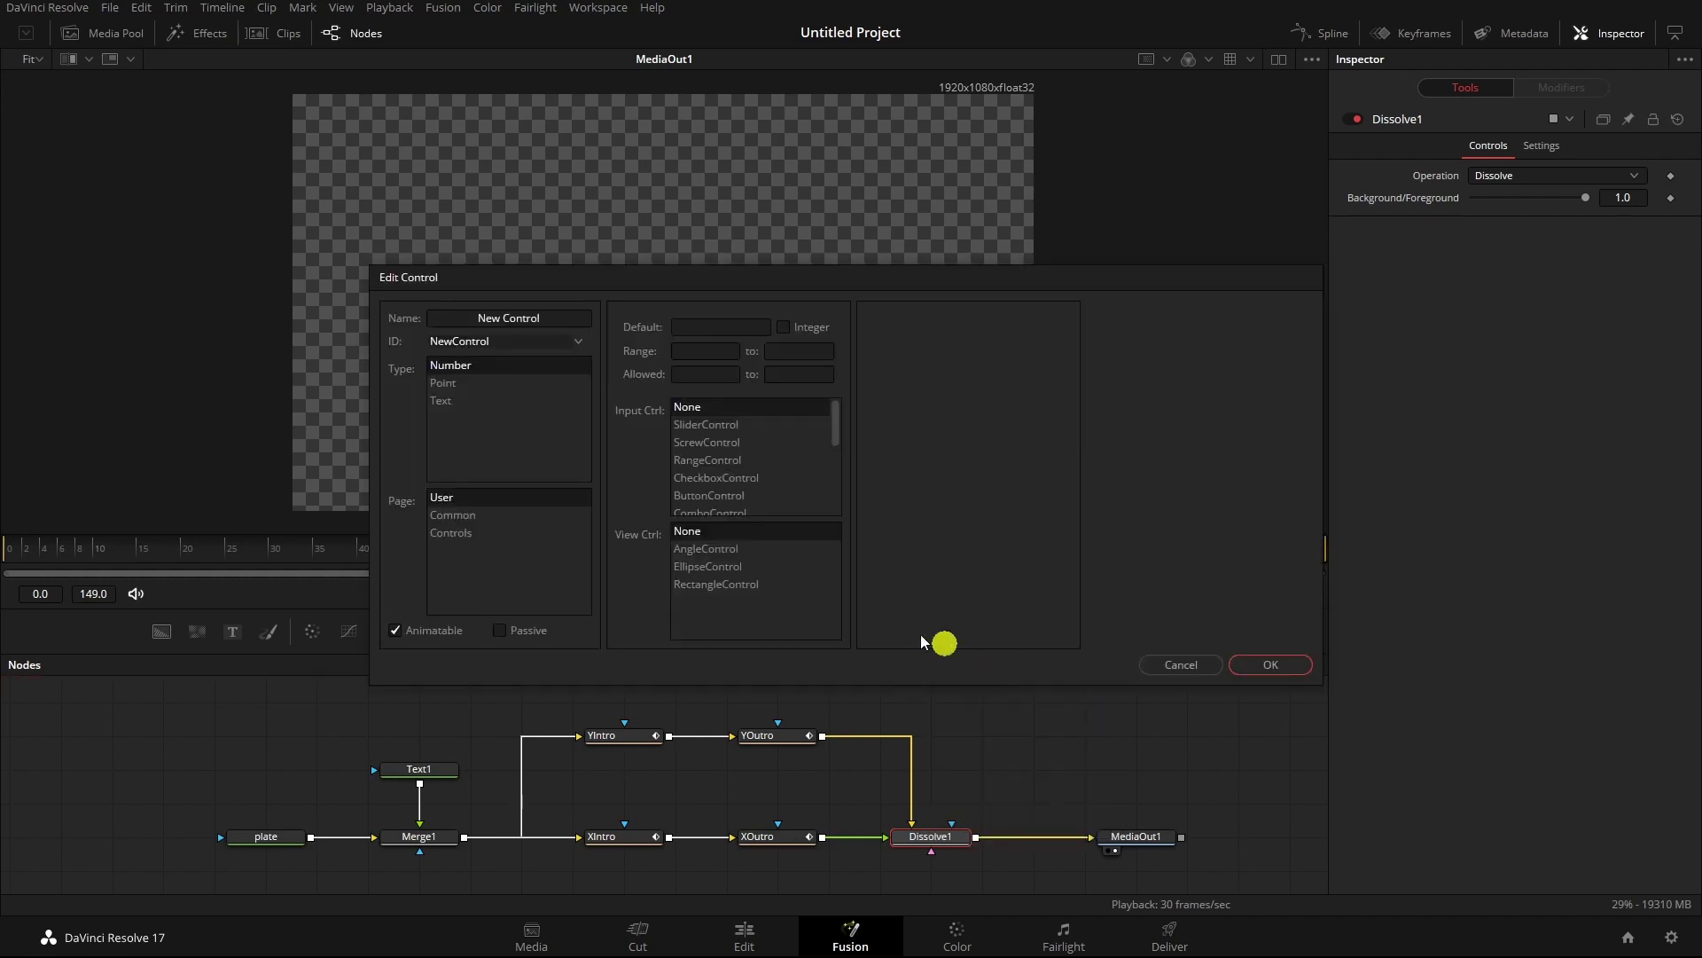
{"action": "left_click", "coordinate": [460, 533]}
{"action": "left_click", "coordinate": [762, 477]}
{"action": "left_click", "coordinate": [744, 328]}
{"action": "type", "text": "1"}
{"action": "left_click", "coordinate": [1271, 664]}
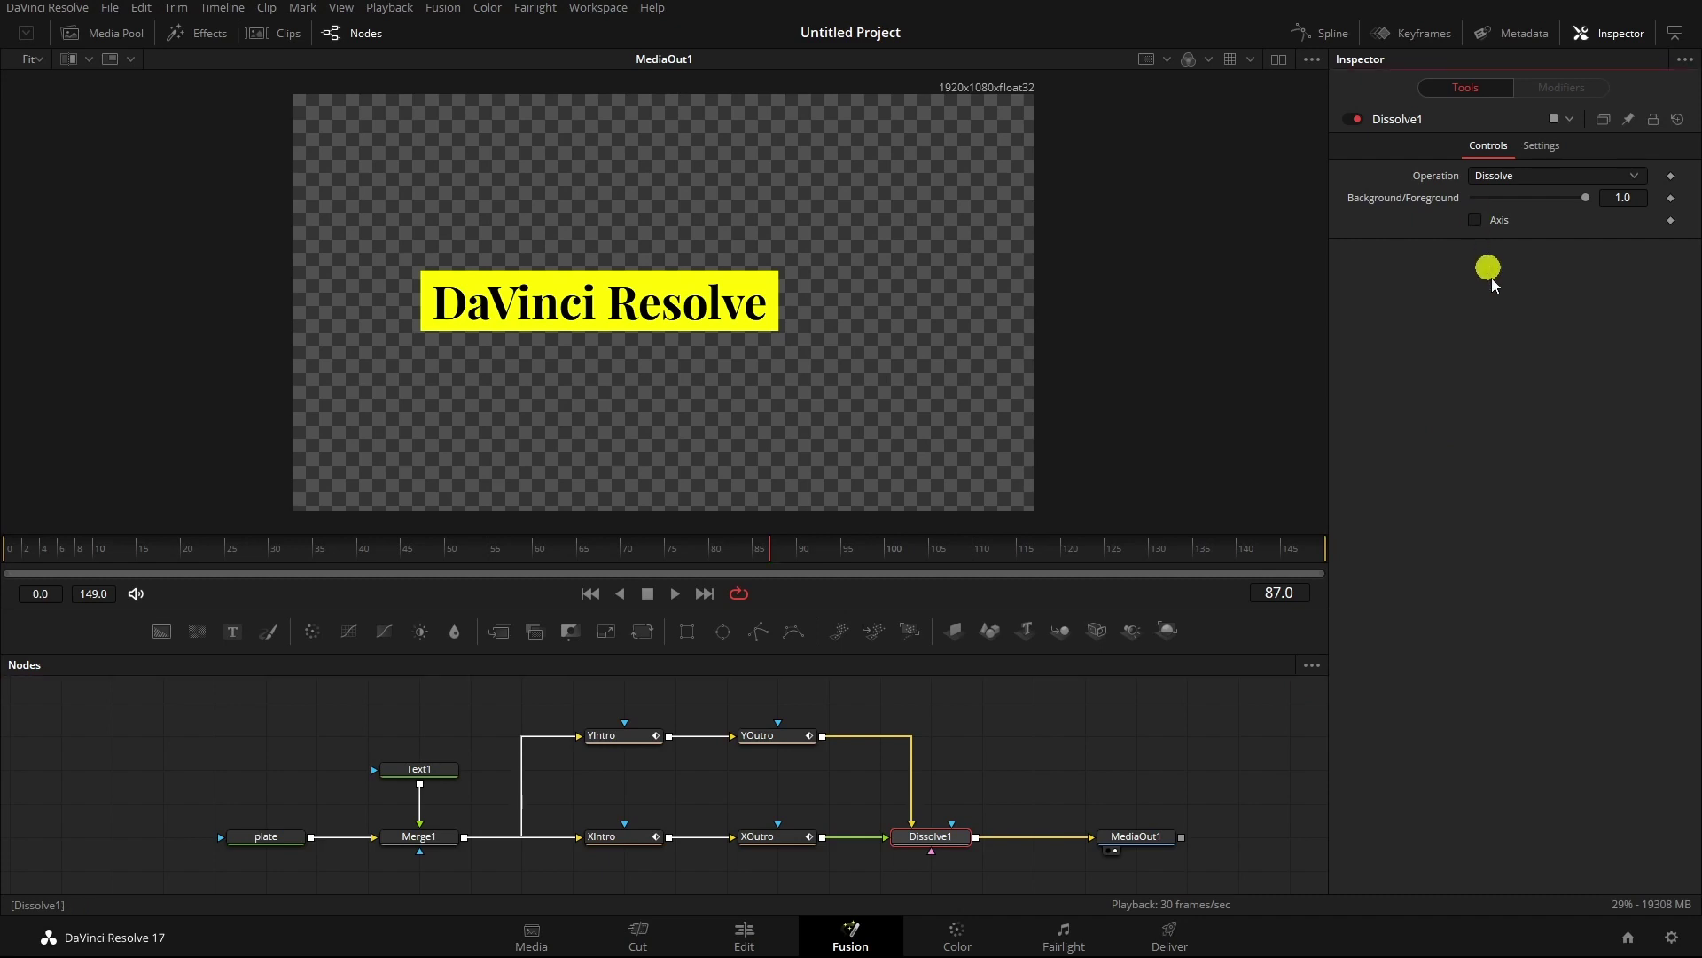
{"action": "left_click", "coordinate": [1479, 221]}
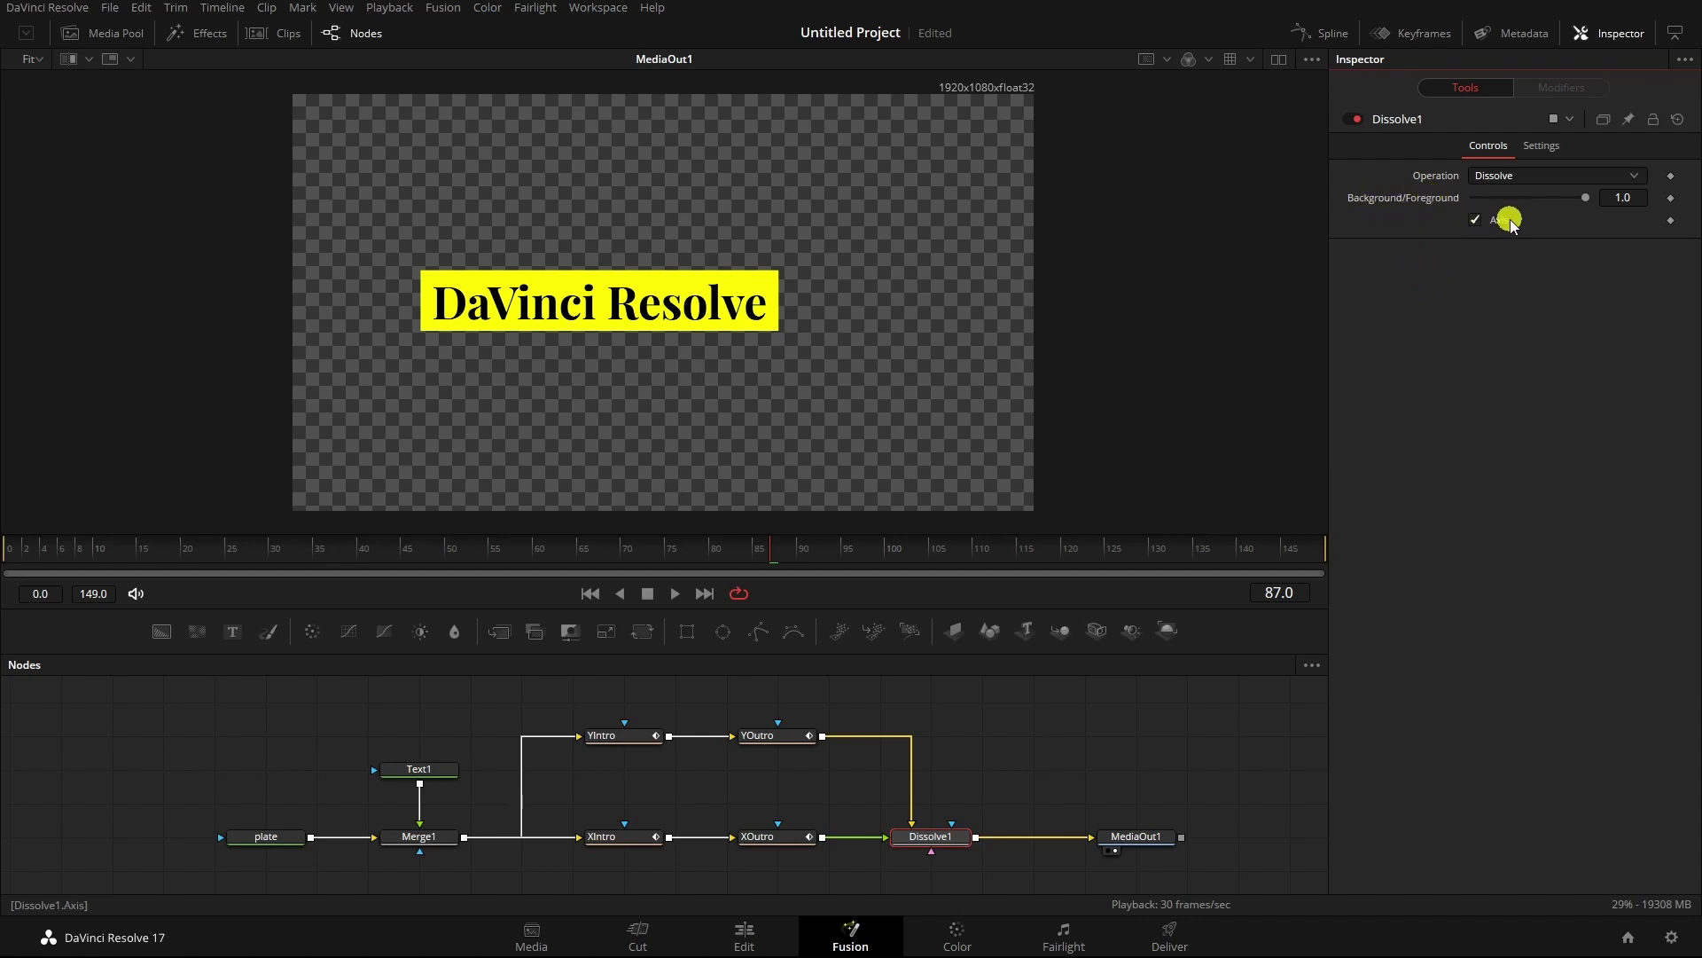
- Give Dissolve1's Background/Foreground the expression iif(Axis == 1,1,0)
{"action": "right_click", "coordinate": [1392, 200]}
{"action": "left_click", "coordinate": [1424, 406]}
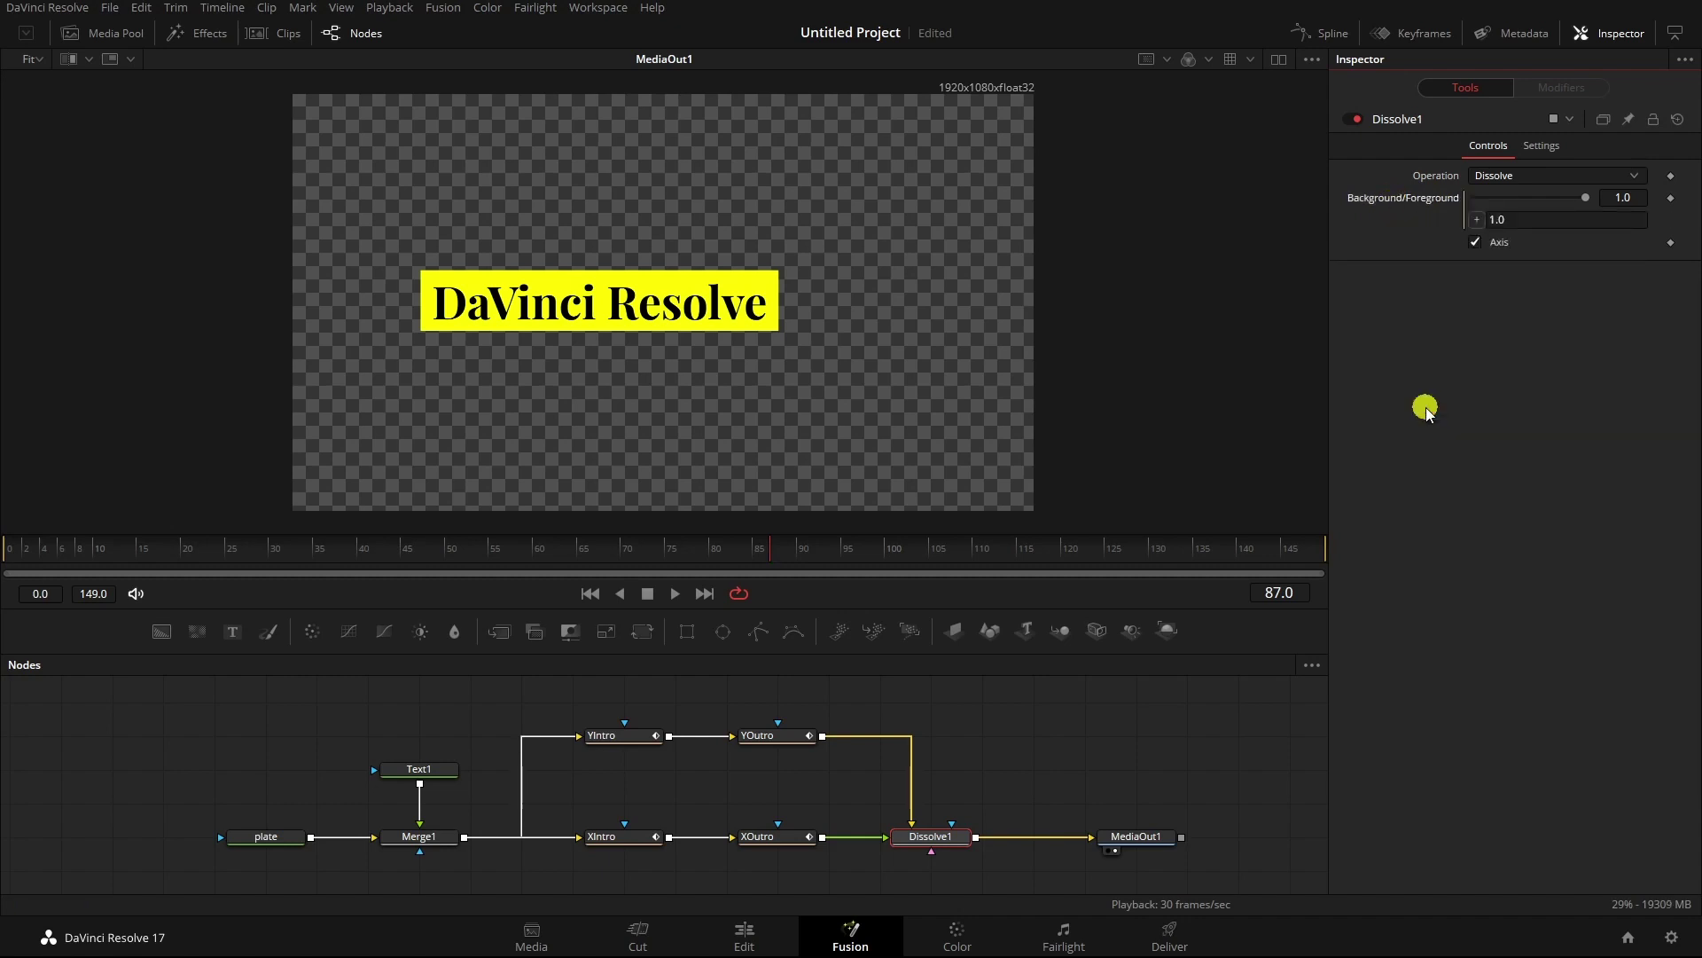
{"action": "left_click", "coordinate": [1497, 220]}
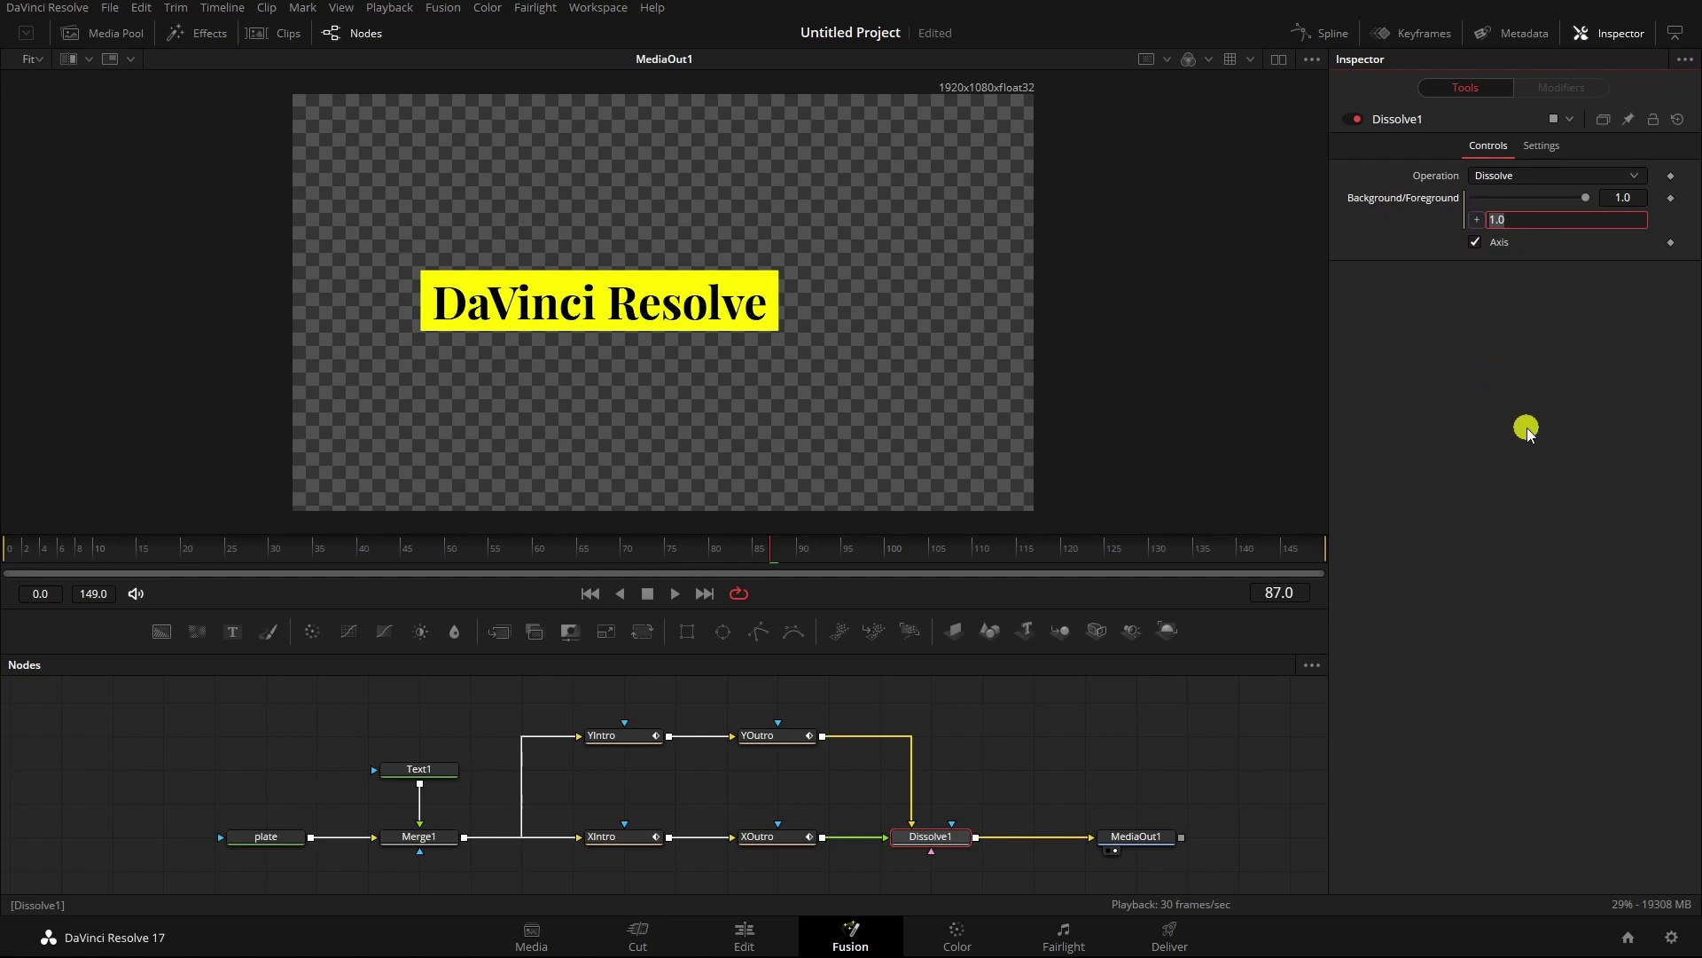
{"action": "type", "text": "iif"}
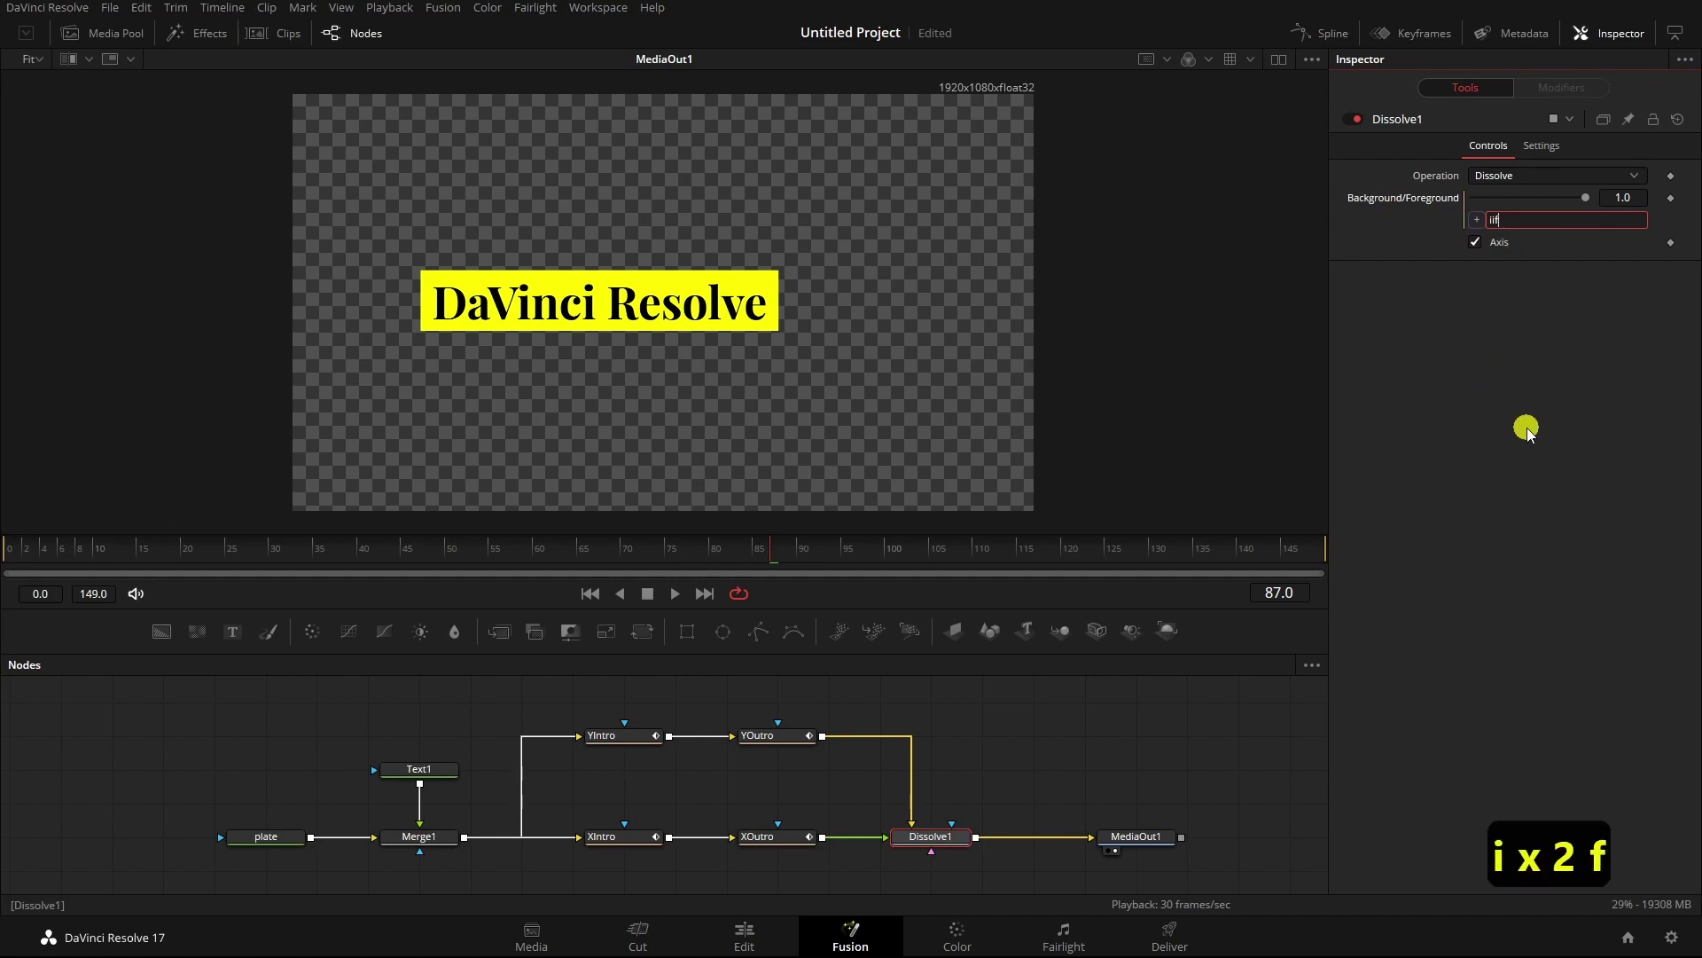
{"action": "type", "text": "("}
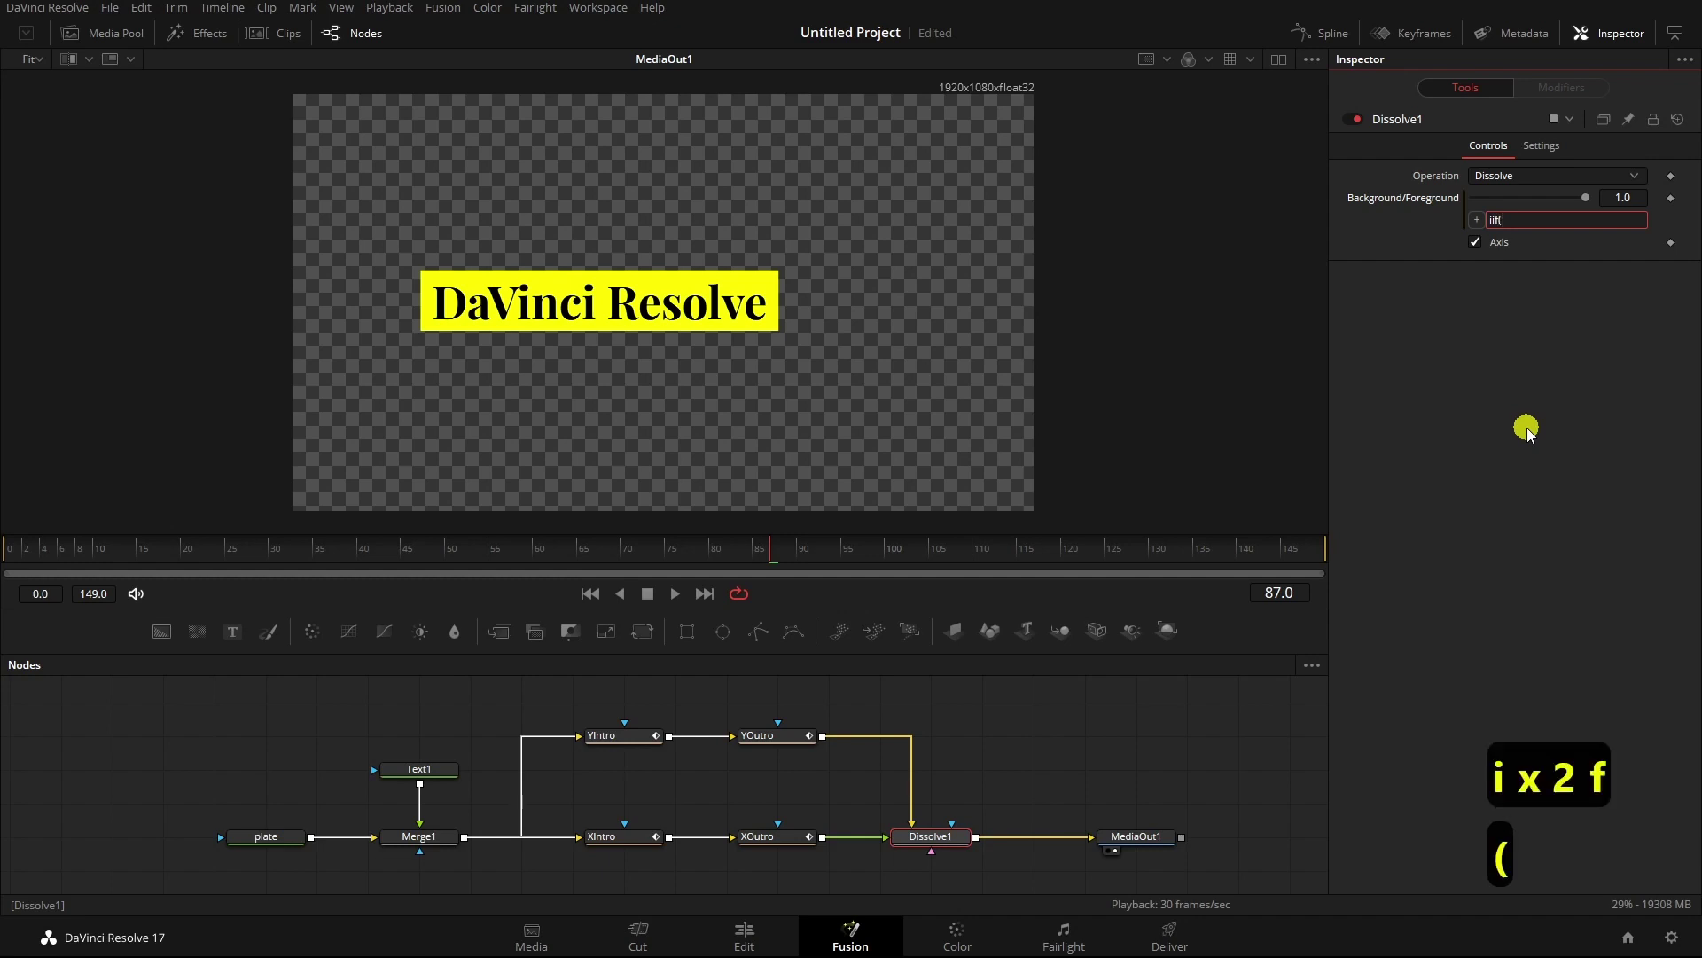
{"action": "type", "text": "Axis"}
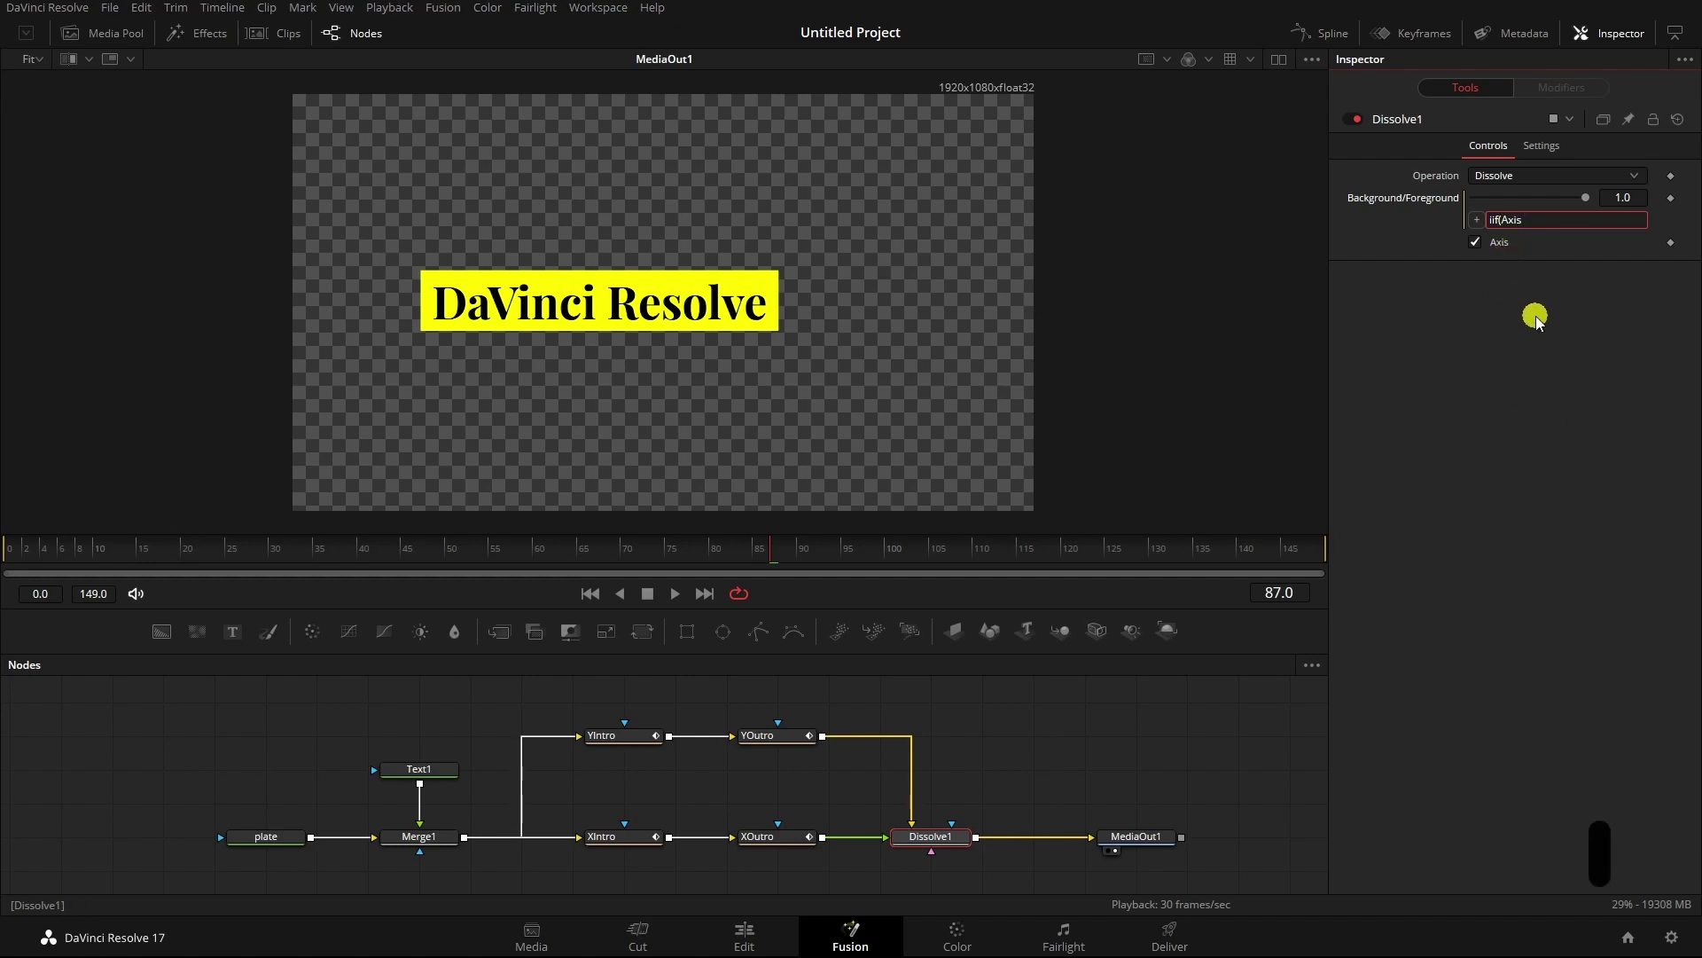
{"action": "type", "text": " ="}
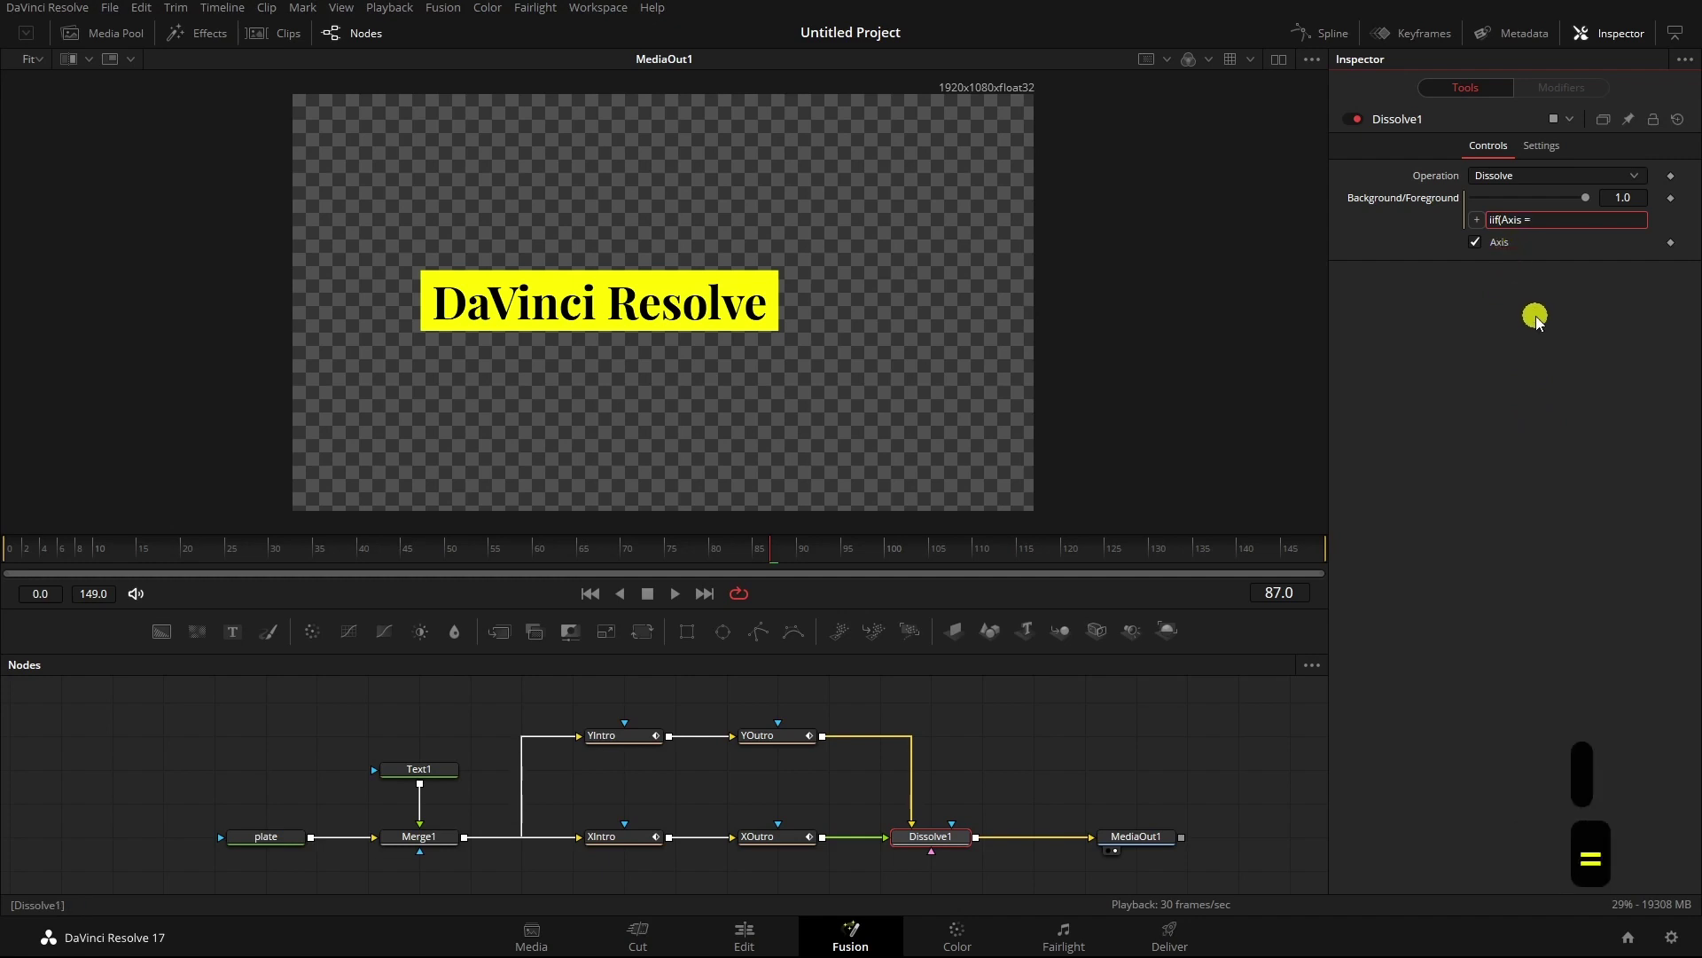
{"action": "type", "text": "="}
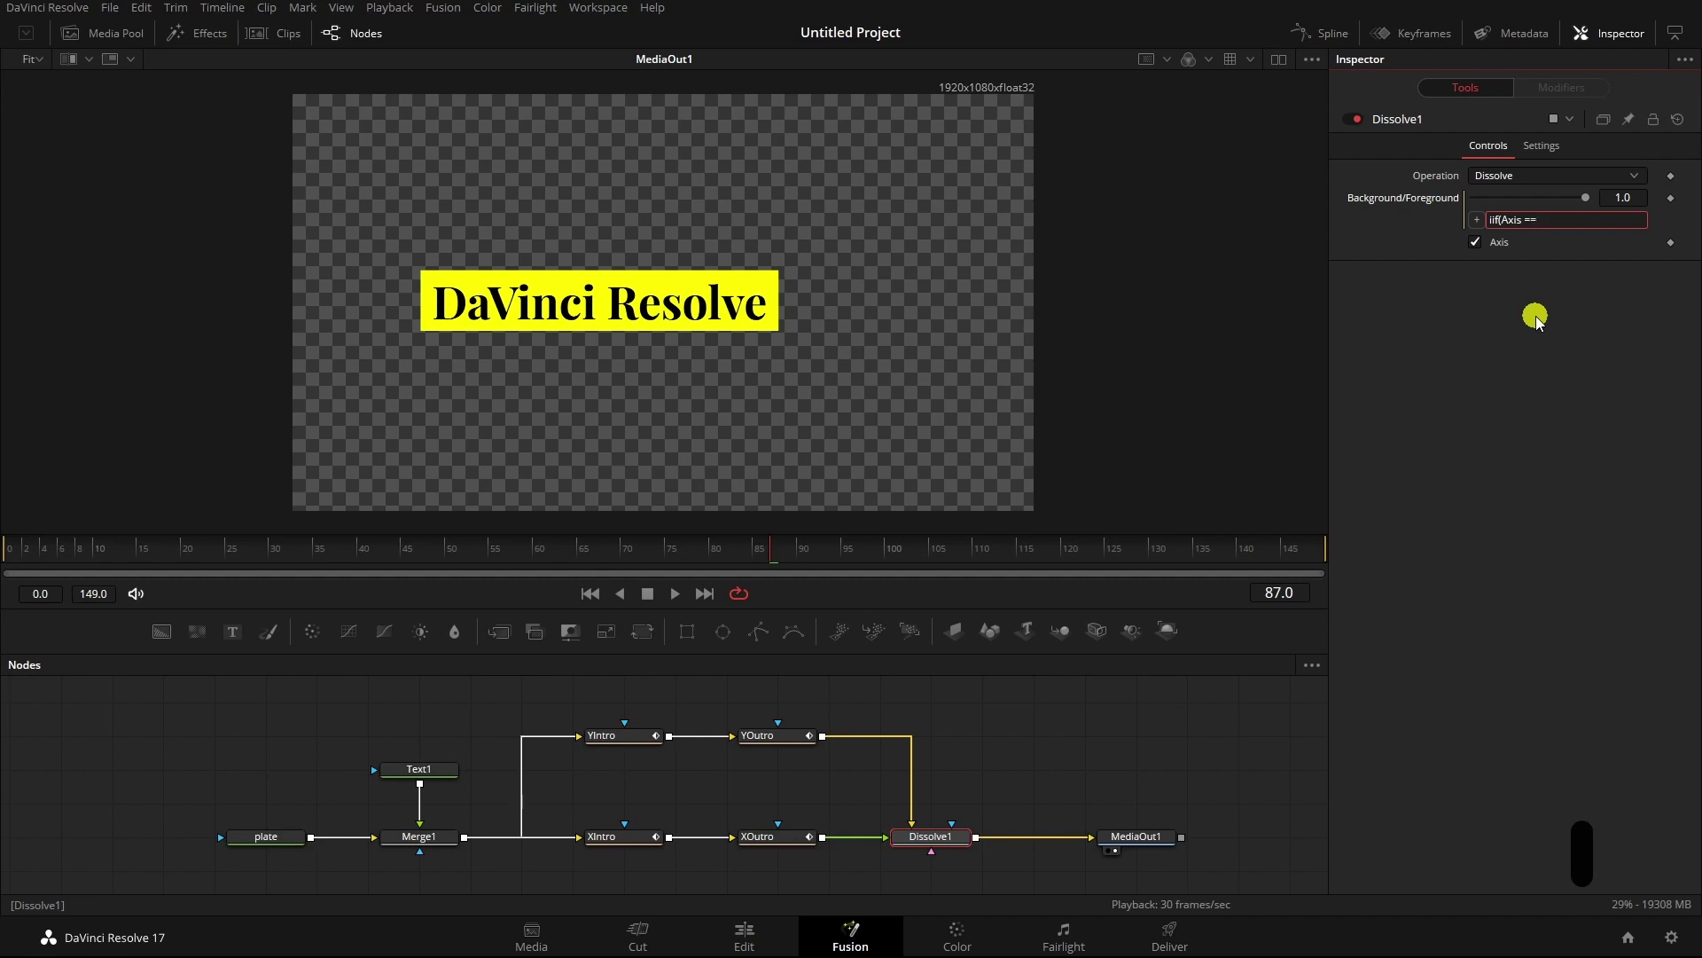
{"action": "type", "text": " 1"}
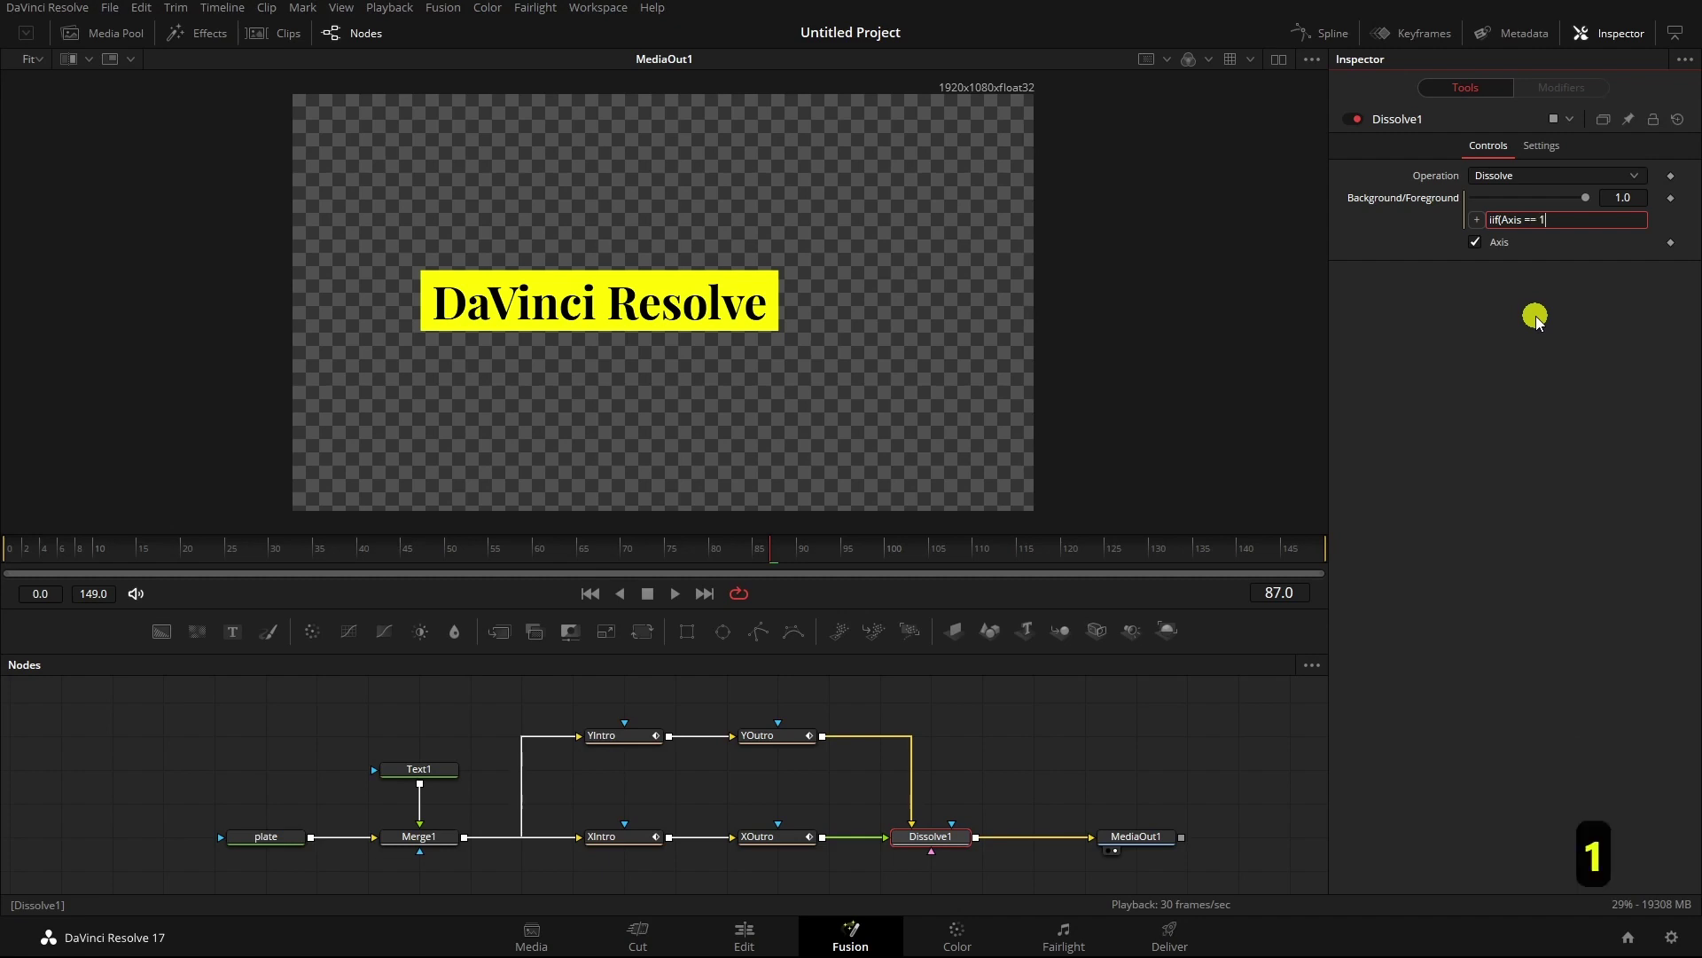
{"action": "type", "text": ","}
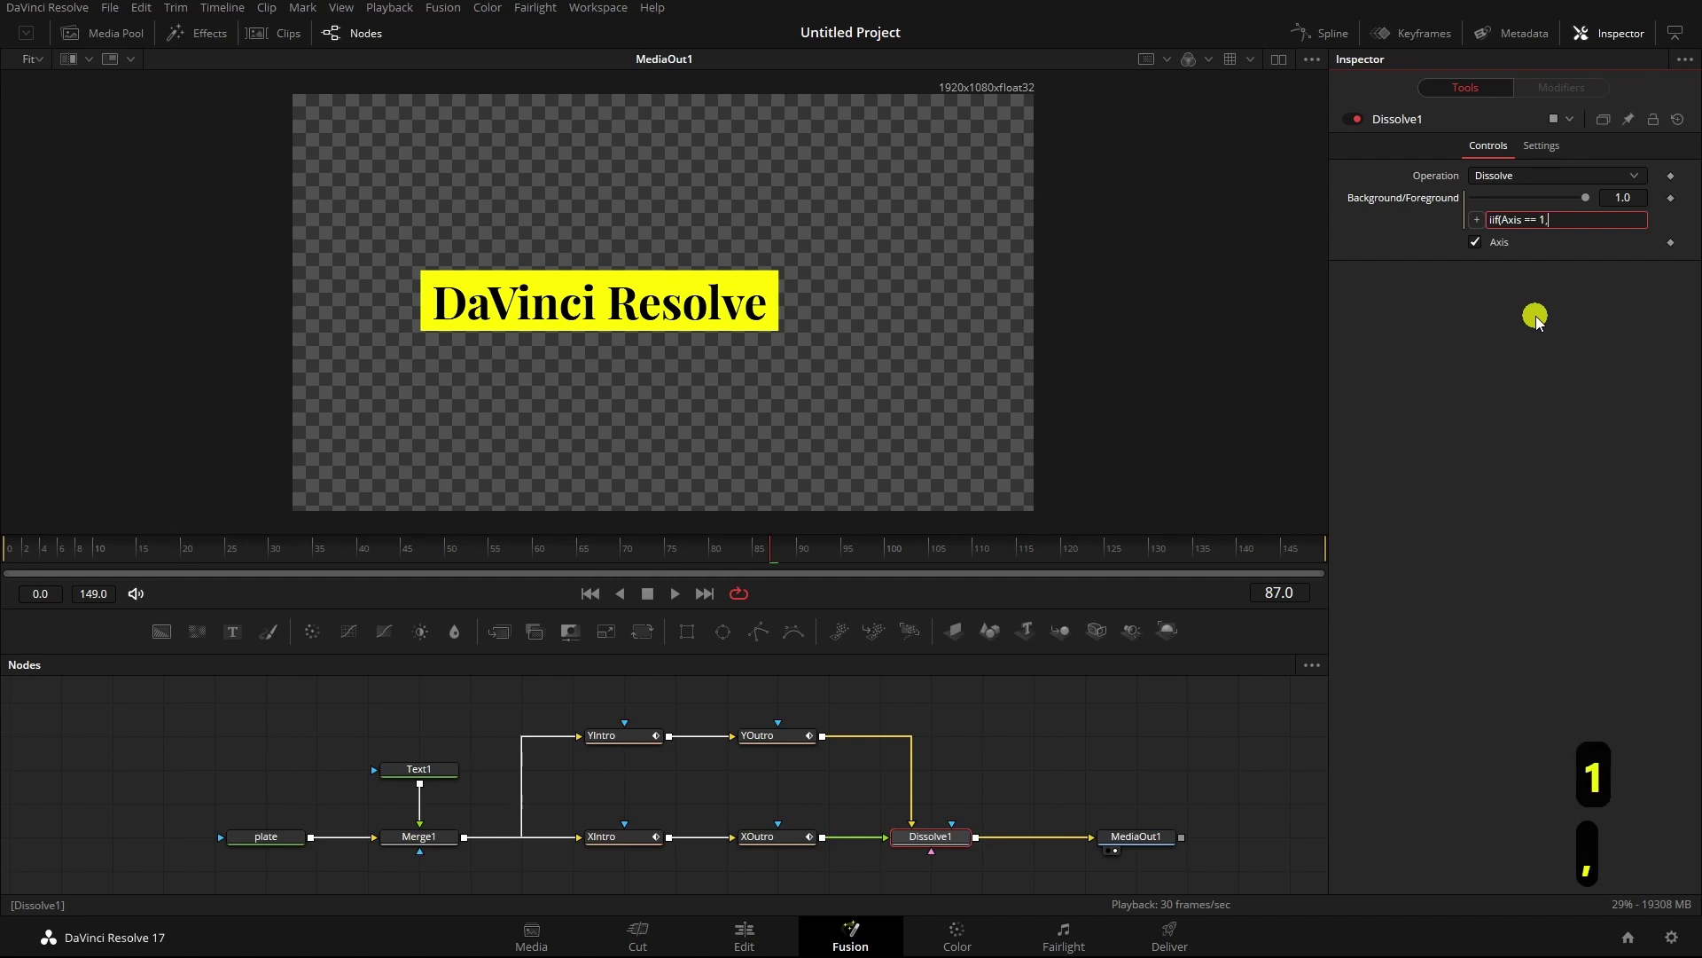
{"action": "type", "text": "1"}
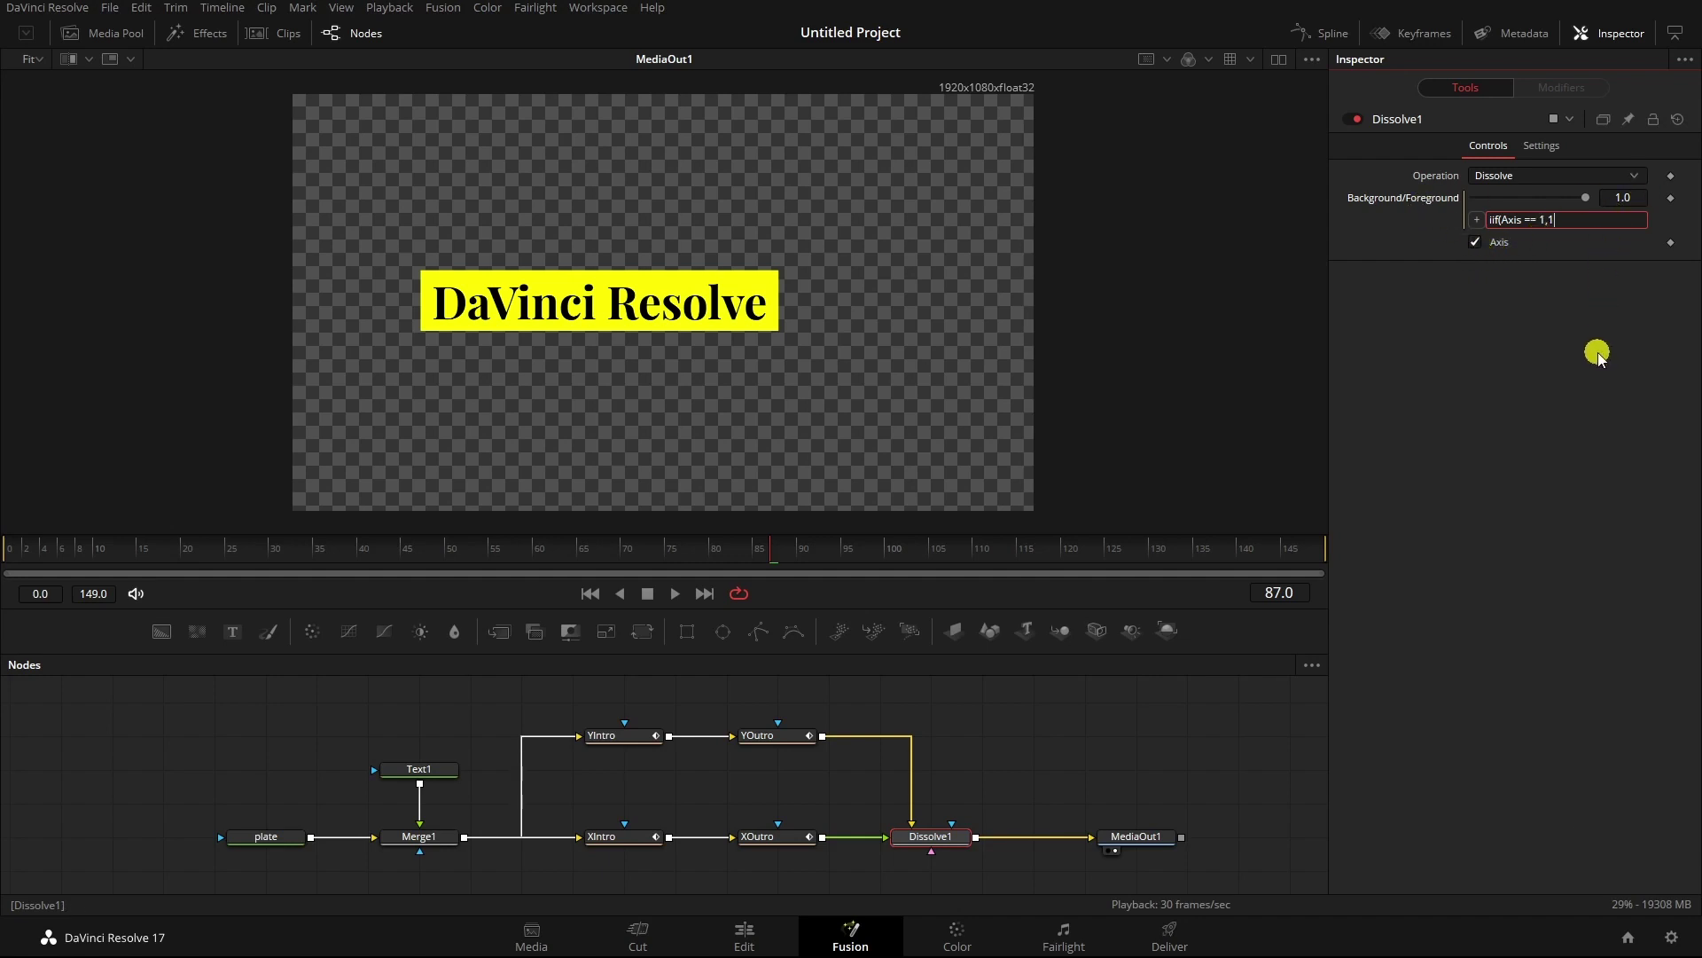
{"action": "type", "text": ",0)"}
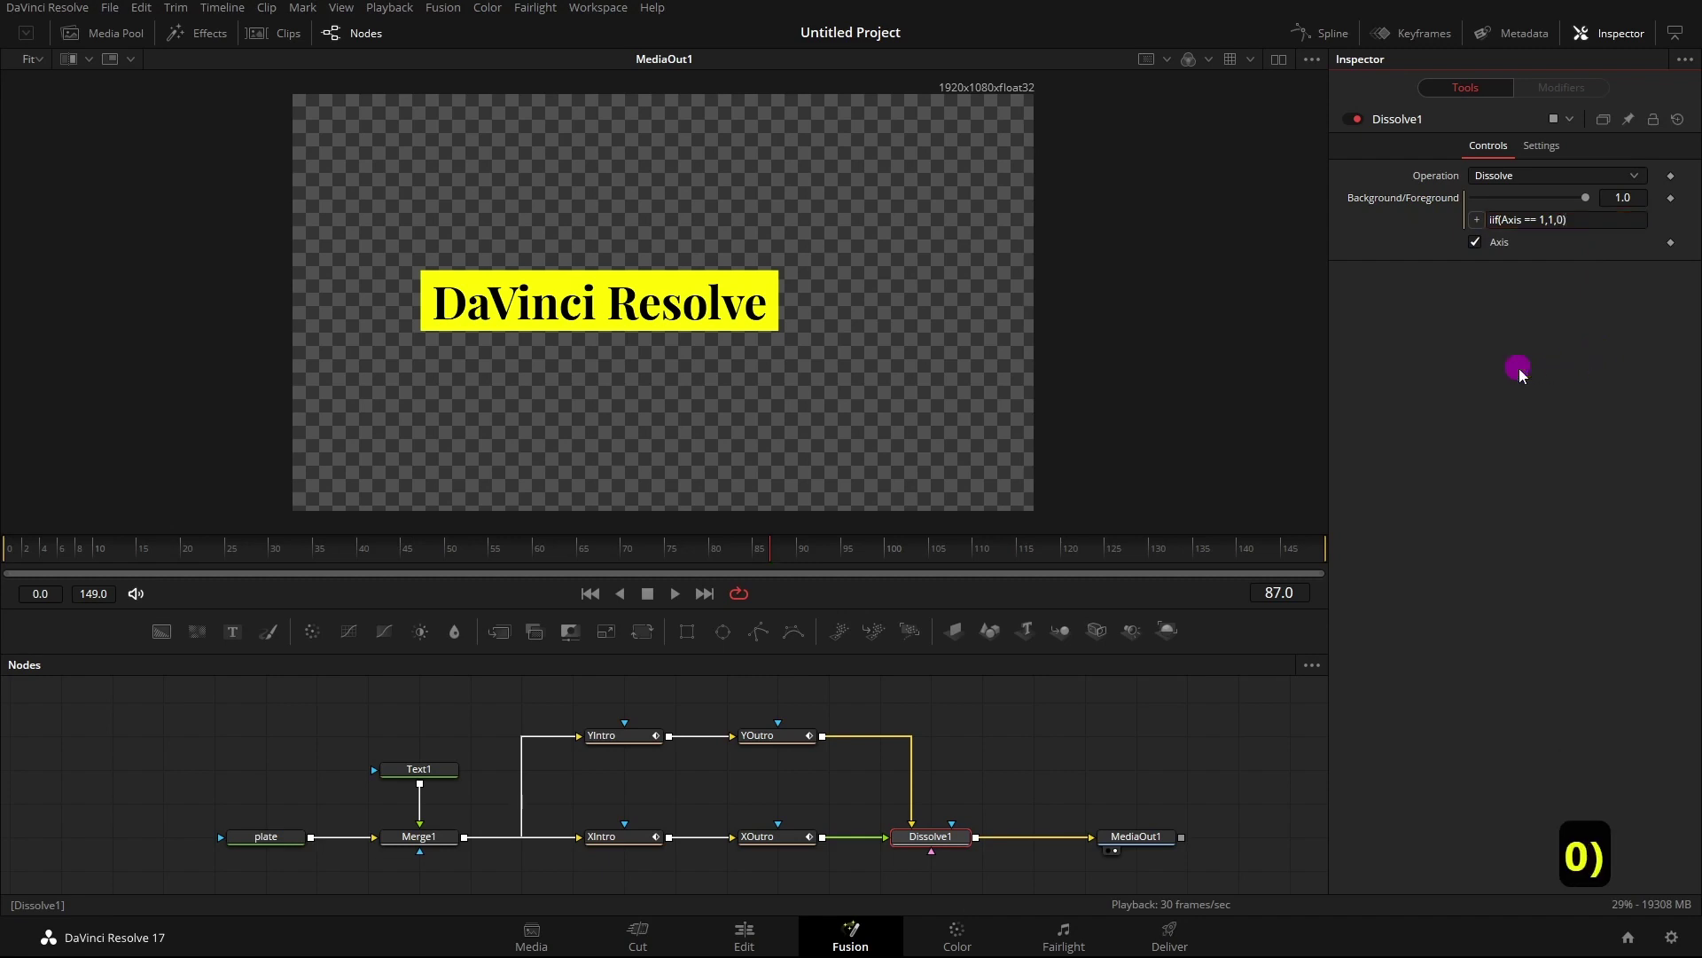
- Test the Axis checkbox on Dissolve1 by switching it off and on, ending with it disabled
{"action": "left_click", "coordinate": [1476, 243]}
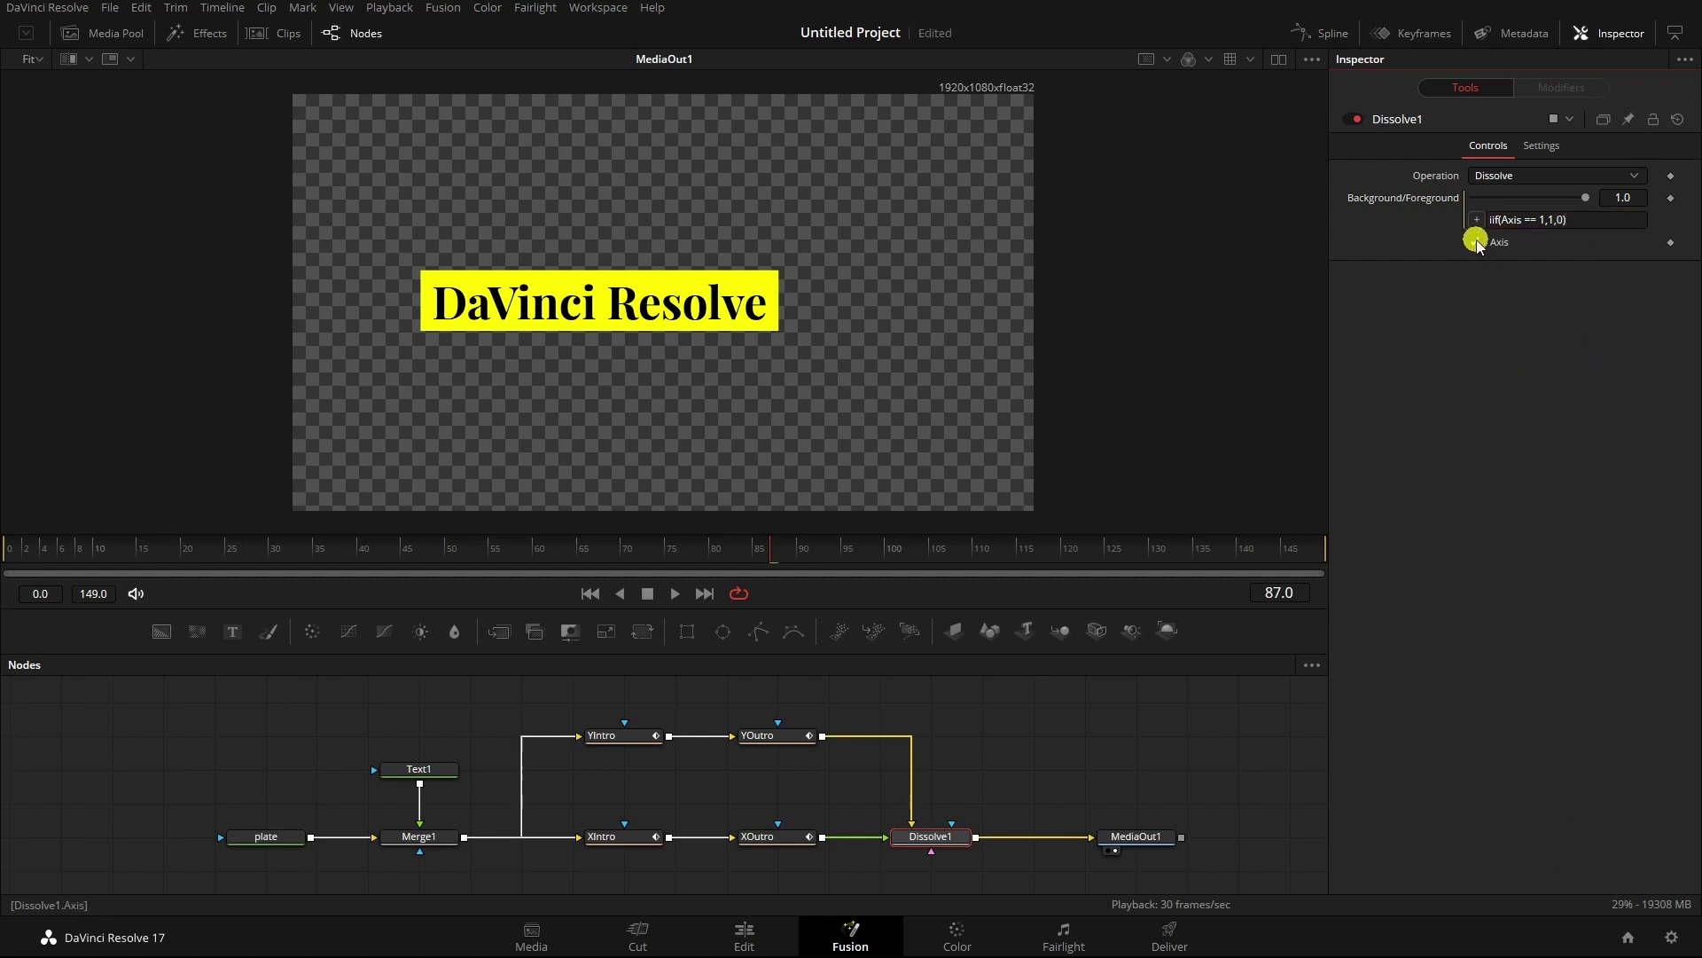
{"action": "left_click", "coordinate": [1475, 242]}
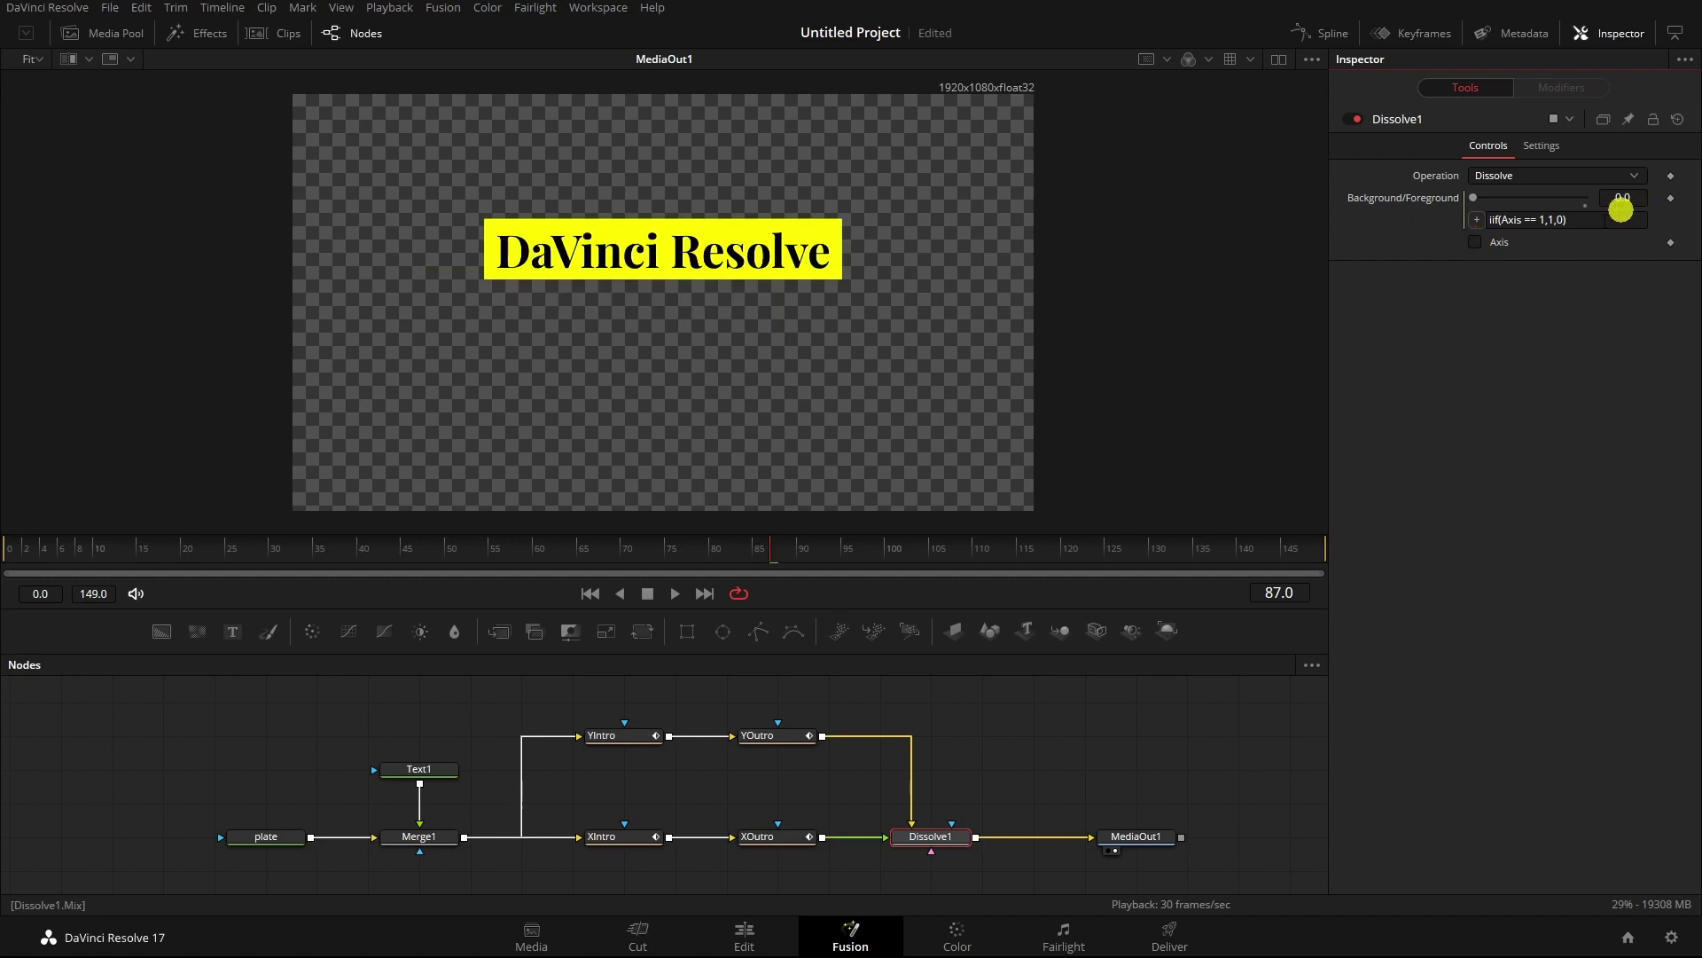
{"action": "left_click", "coordinate": [1475, 242]}
{"action": "left_click", "coordinate": [1485, 246]}
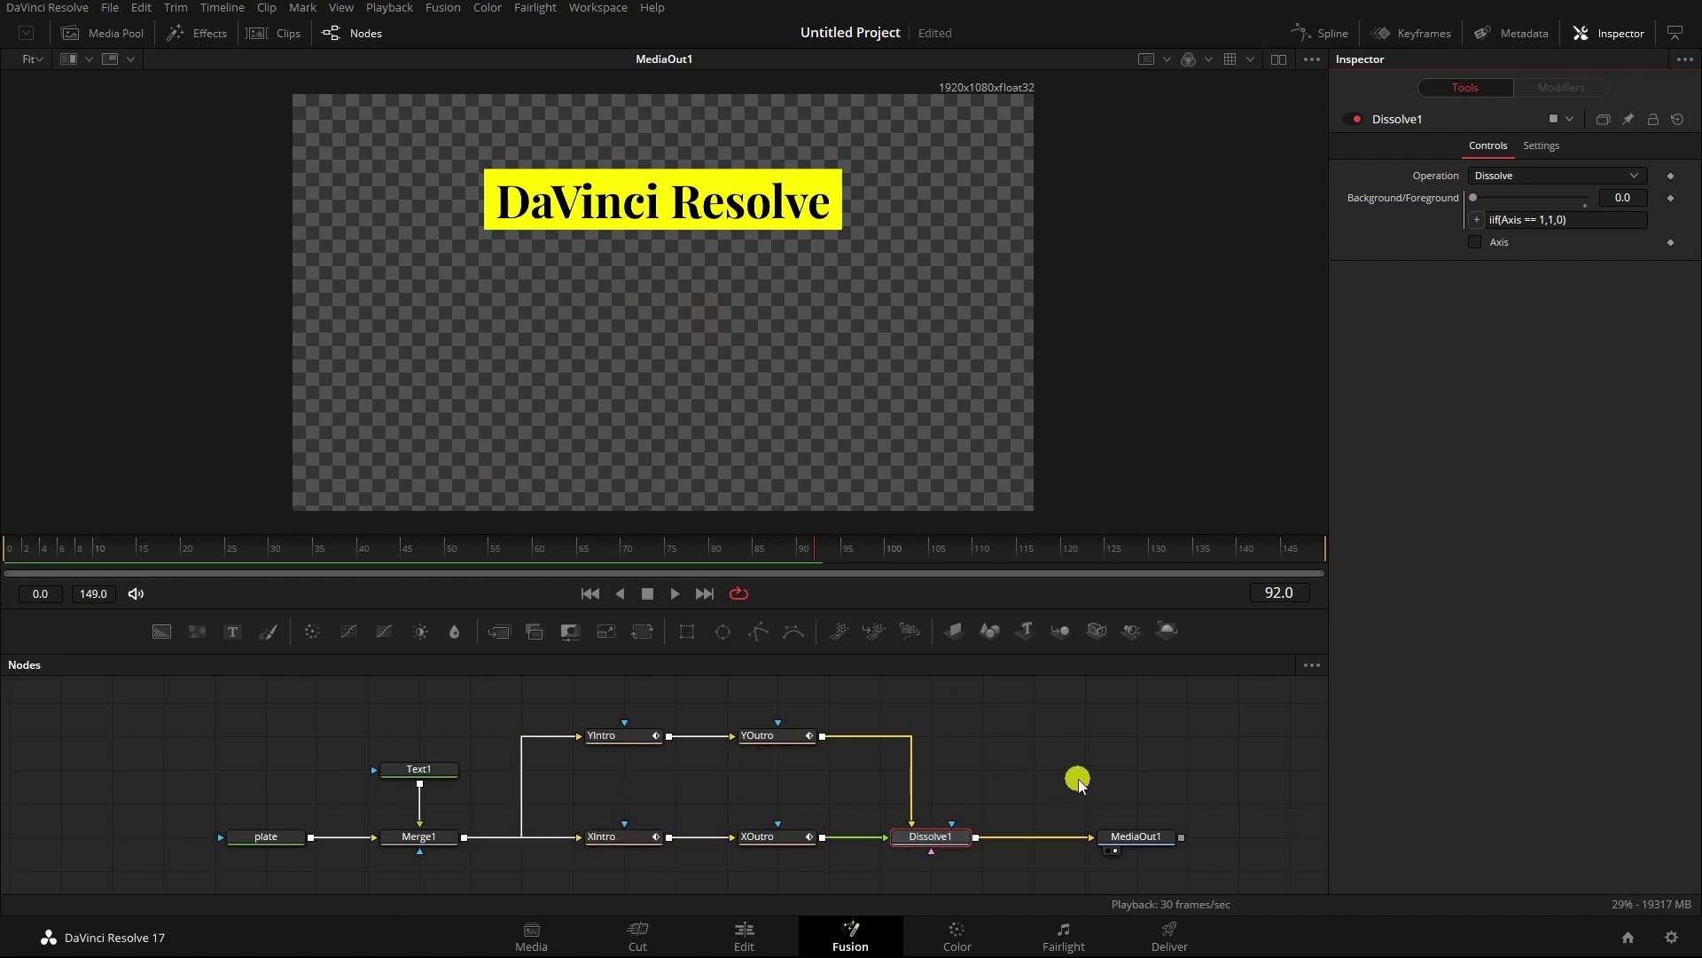
- Select all nodes from plate through Dissolve1, leaving out MediaOut1
{"action": "left_click", "coordinate": [210, 724]}
{"action": "left_click_drag", "start_coordinate": [214, 729], "coordinate": [1042, 883]}
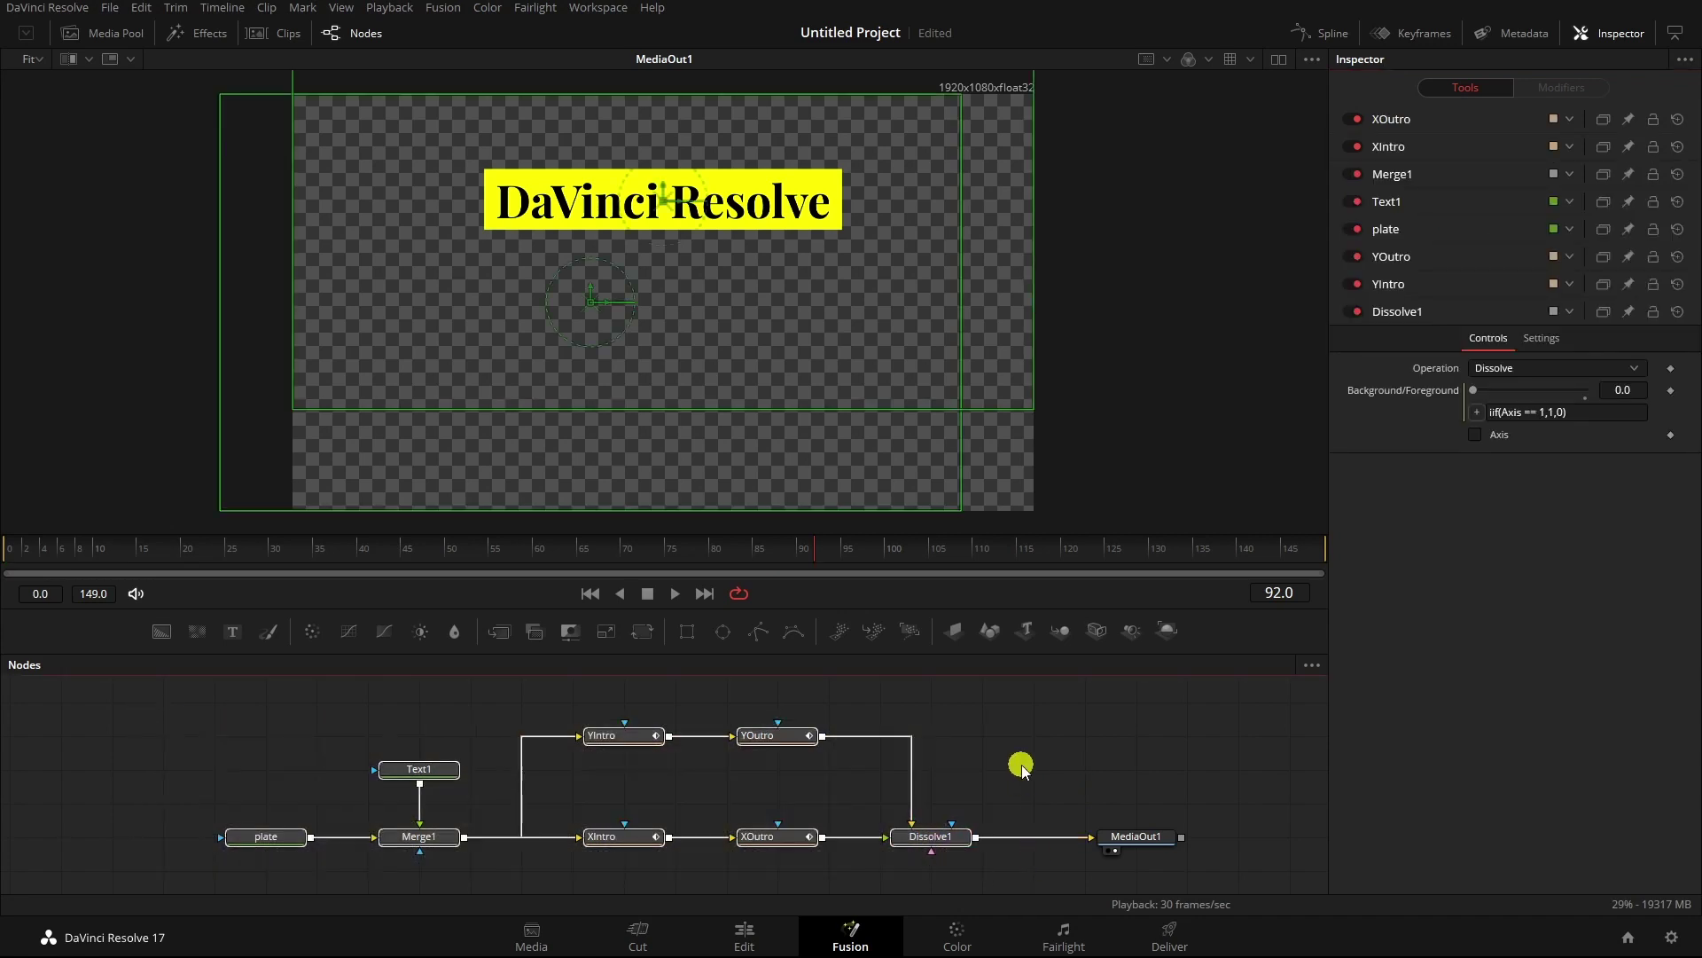